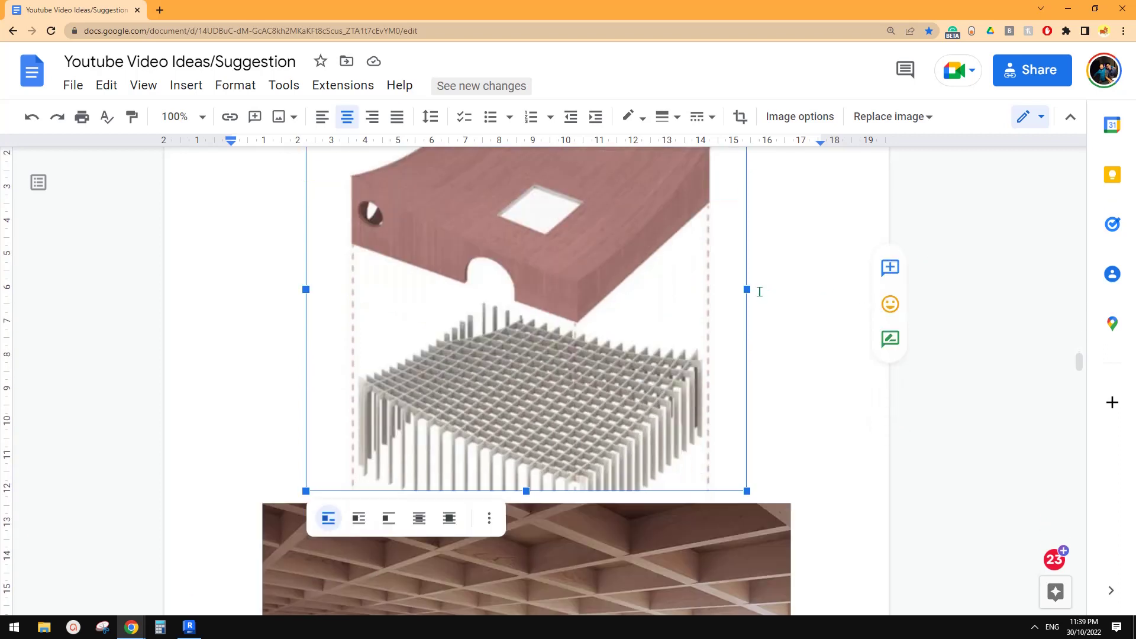
Review the viewer's roof frame request and its reference images of the curved roof and timber grid in the document.
scroll(736, 367, "down", 8)
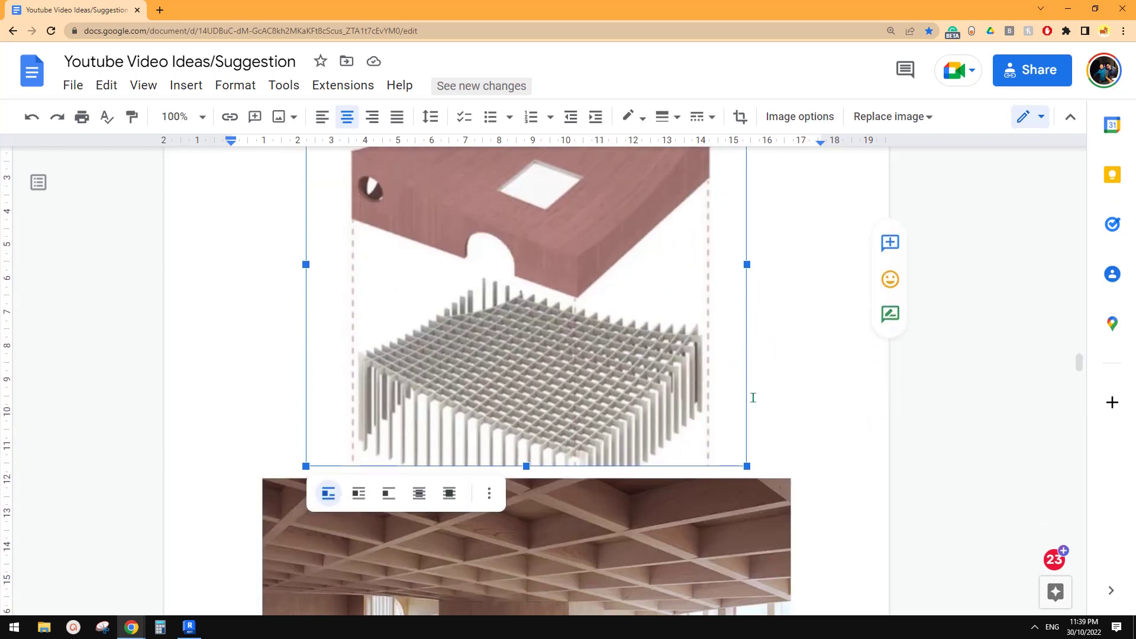
scroll(581, 426, "down", 8)
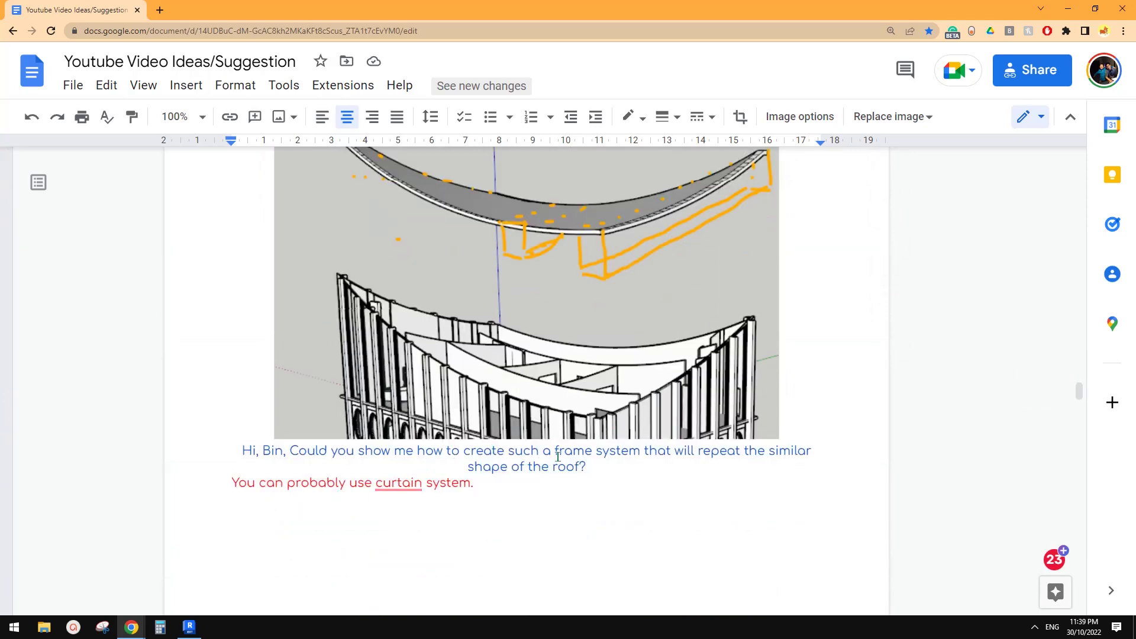
scroll(571, 452, "up", 1)
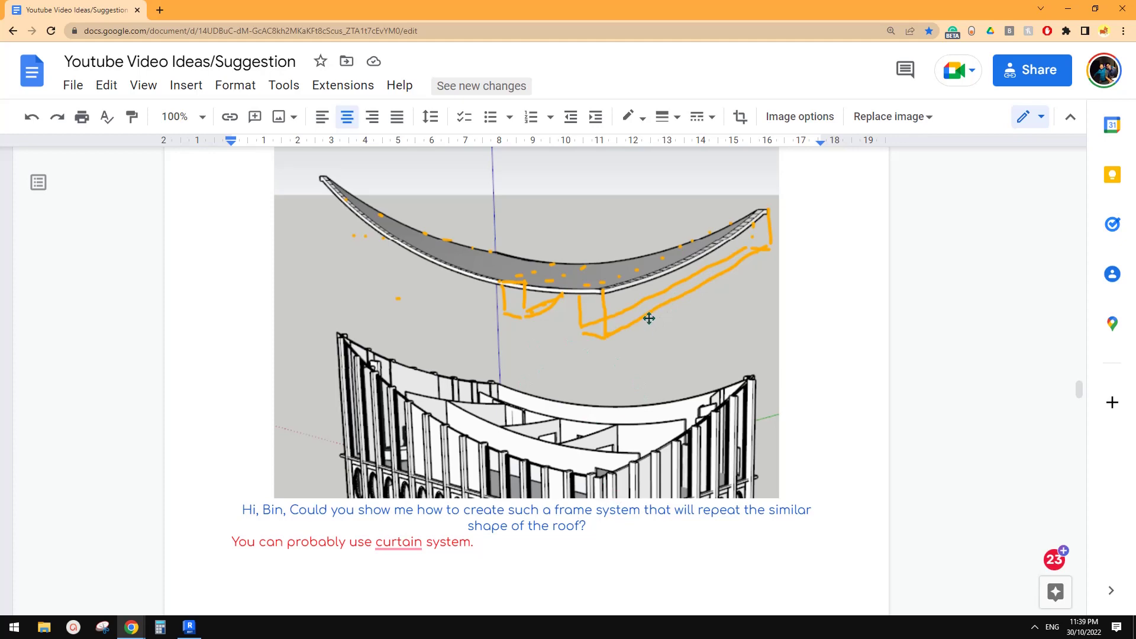
scroll(566, 431, "up", 15)
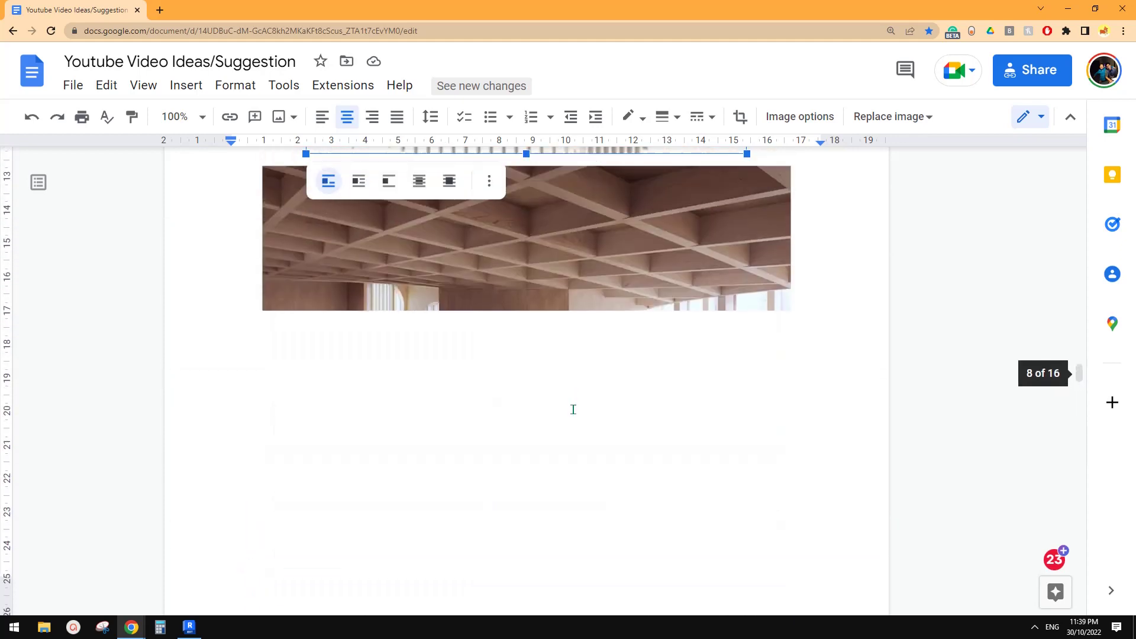
scroll(514, 302, "up", 3)
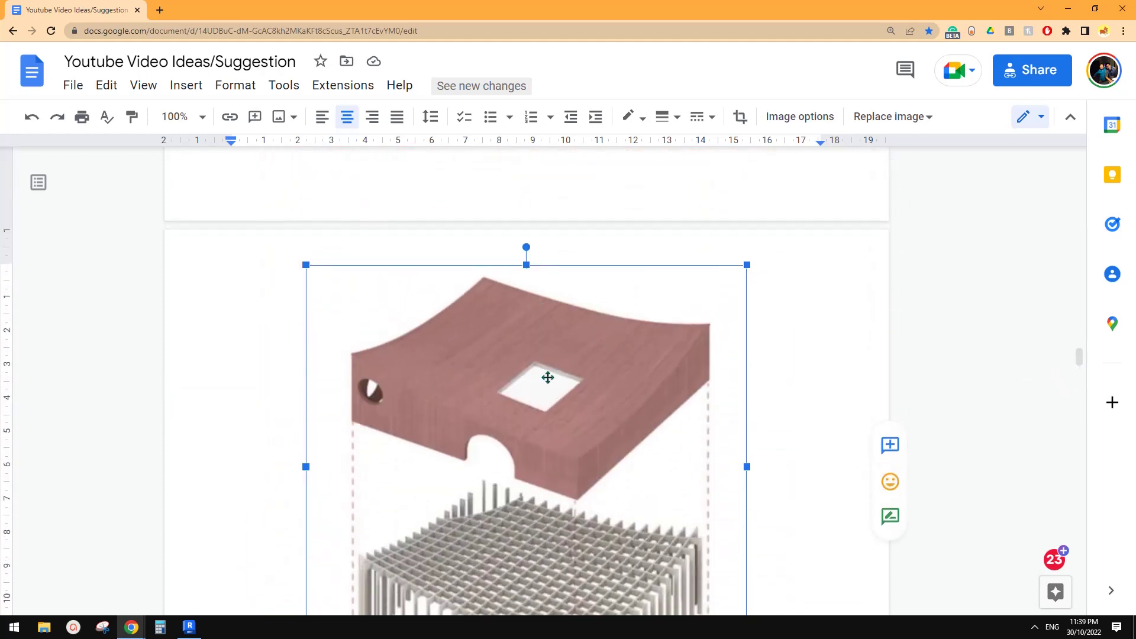
scroll(568, 375, "down", 4)
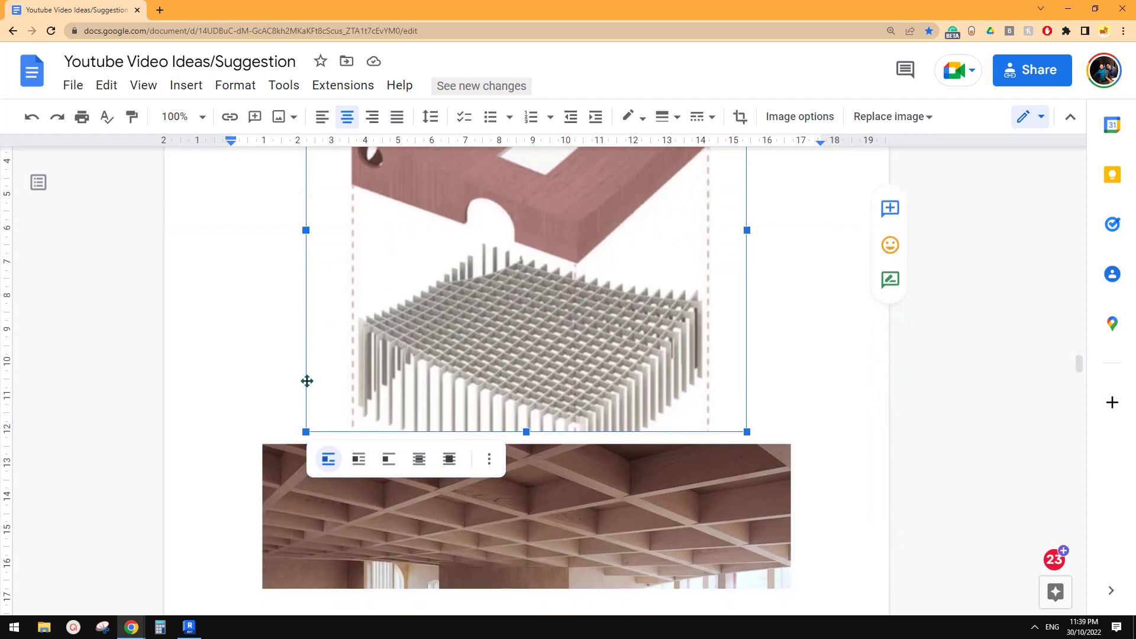
Switch to Revit and draw a rectangular enclosure of Double brick - 270 walls, 4000 high, in the Ground Floor plan.
left_click(199, 629)
middle_click_drag(657, 374, 642, 370)
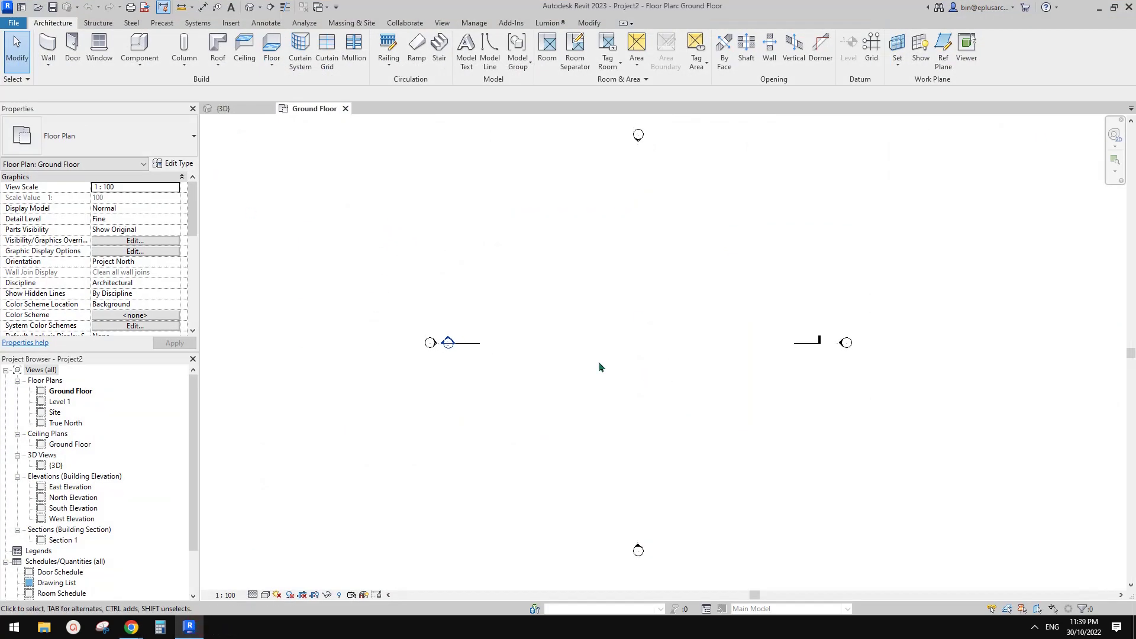
key("w")
key("a")
scroll(585, 295, "up", 2)
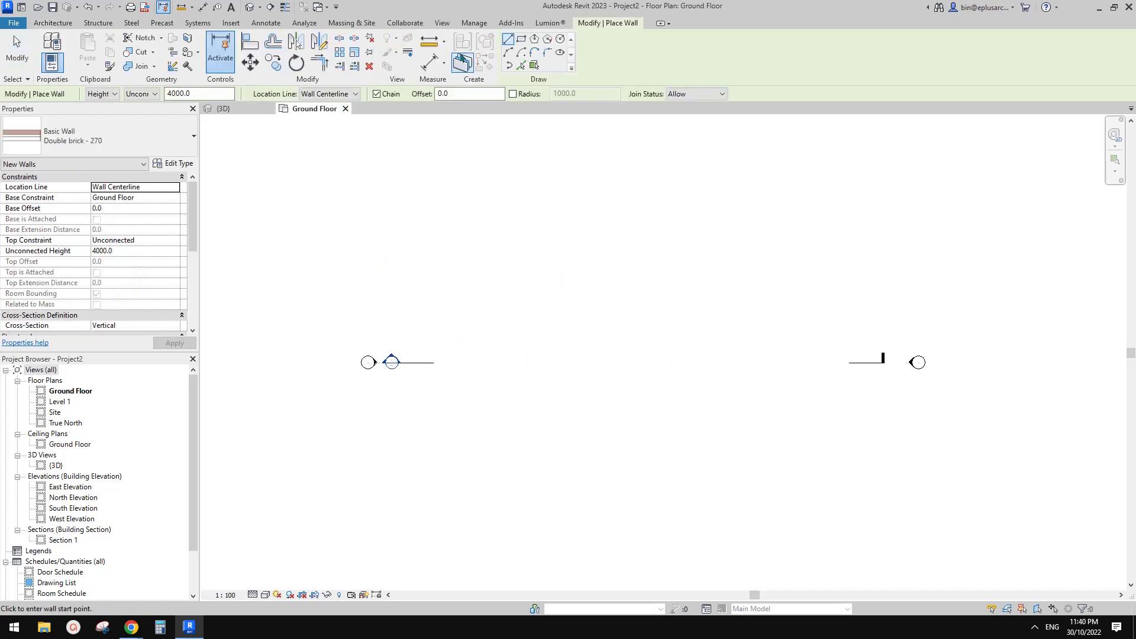
left_click(522, 40)
left_click(569, 313)
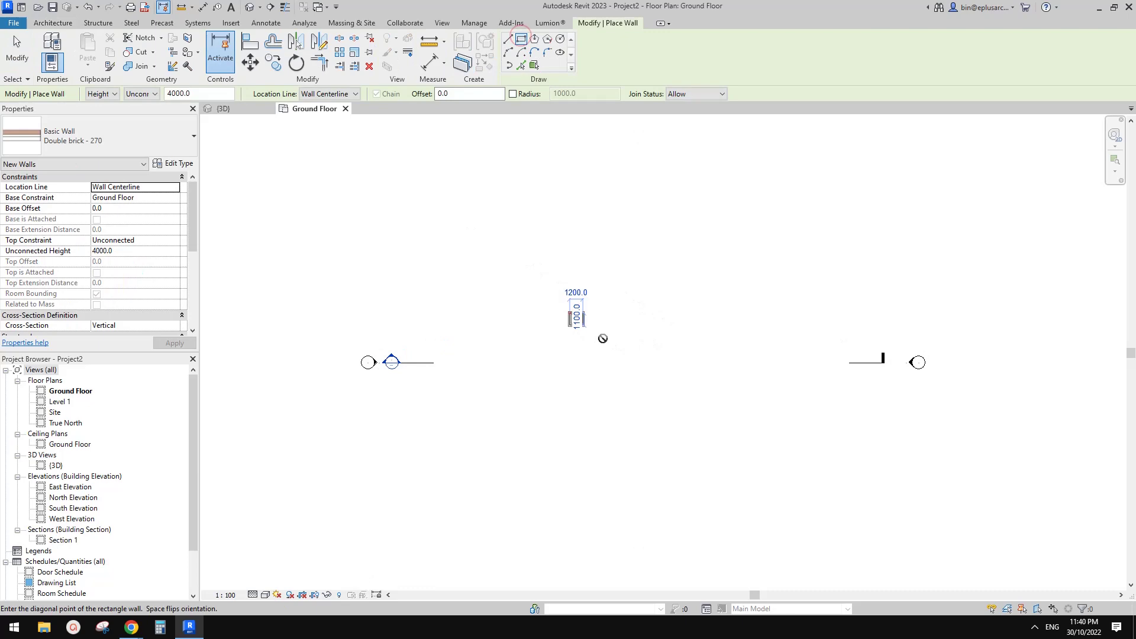
left_click(699, 392)
key("Escape")
key("Escape")
Open the default 3D view of the walls and start an in-place component in the Mass category with the default name.
left_click(249, 7)
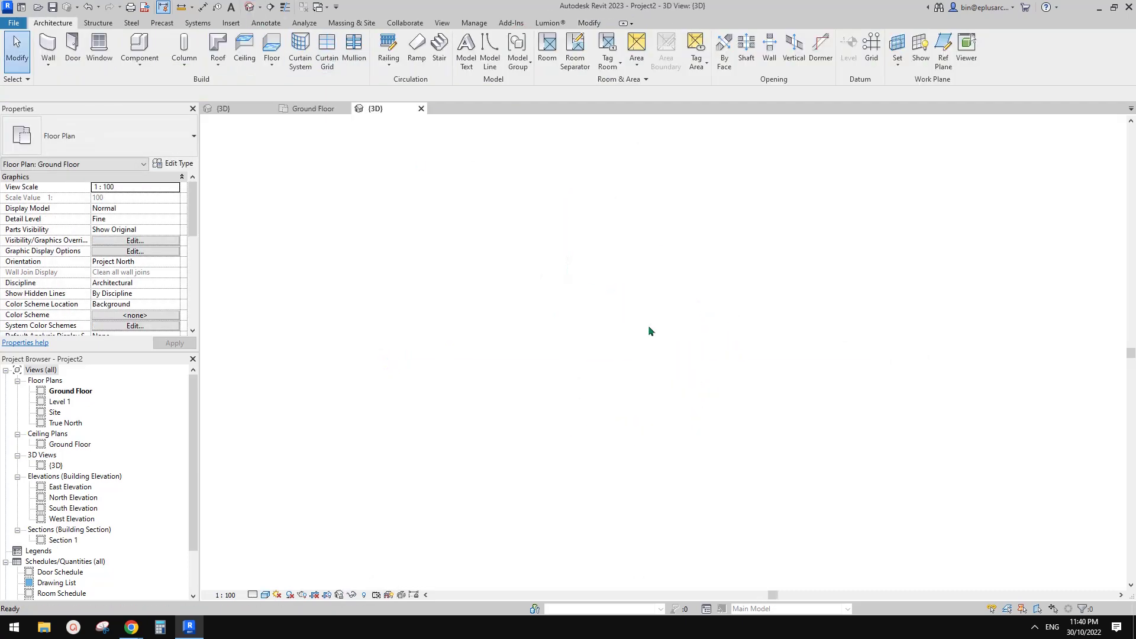
scroll(699, 372, "up", 3)
middle_click_drag(697, 370, 663, 319, "shift")
middle_click_drag(663, 318, 694, 346)
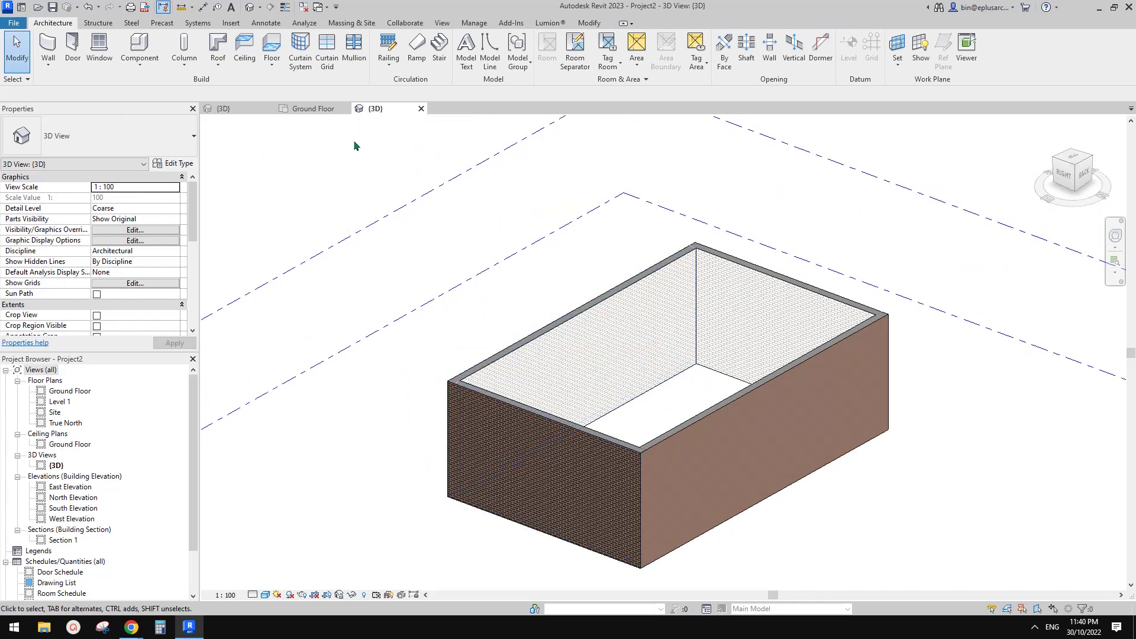
left_click(137, 68)
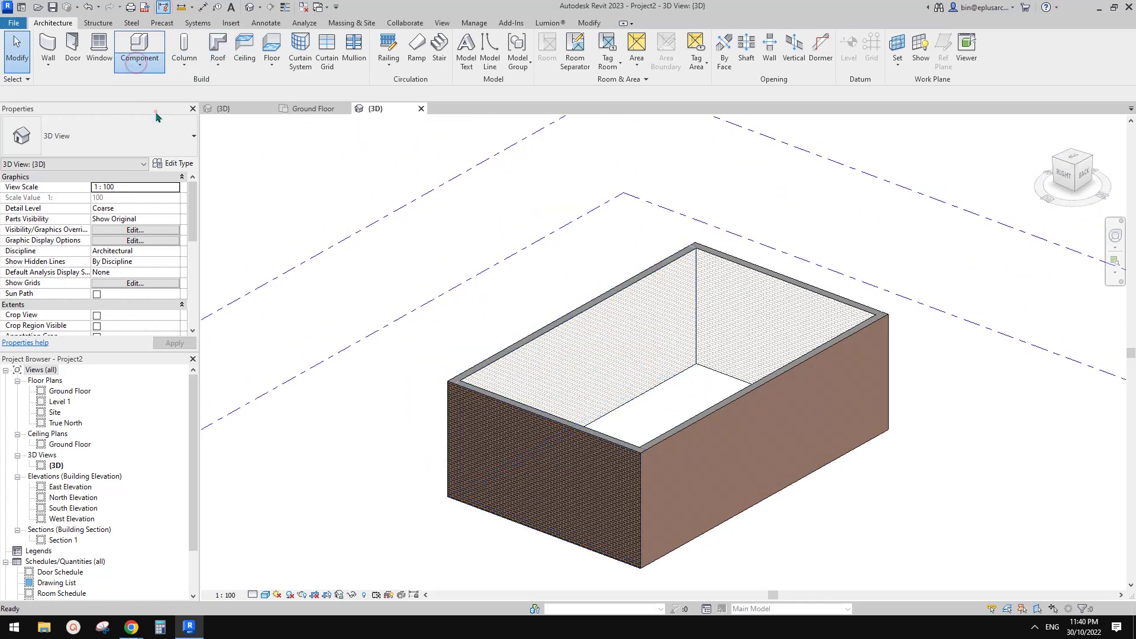
left_click(155, 112)
key("m")
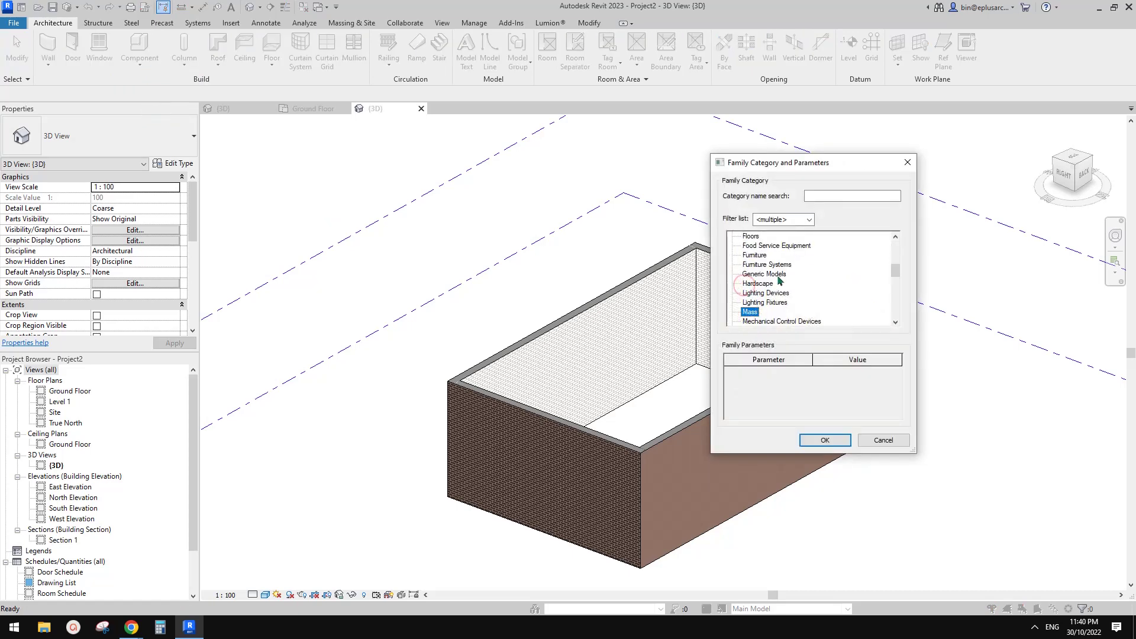
left_click(825, 440)
left_click(710, 417)
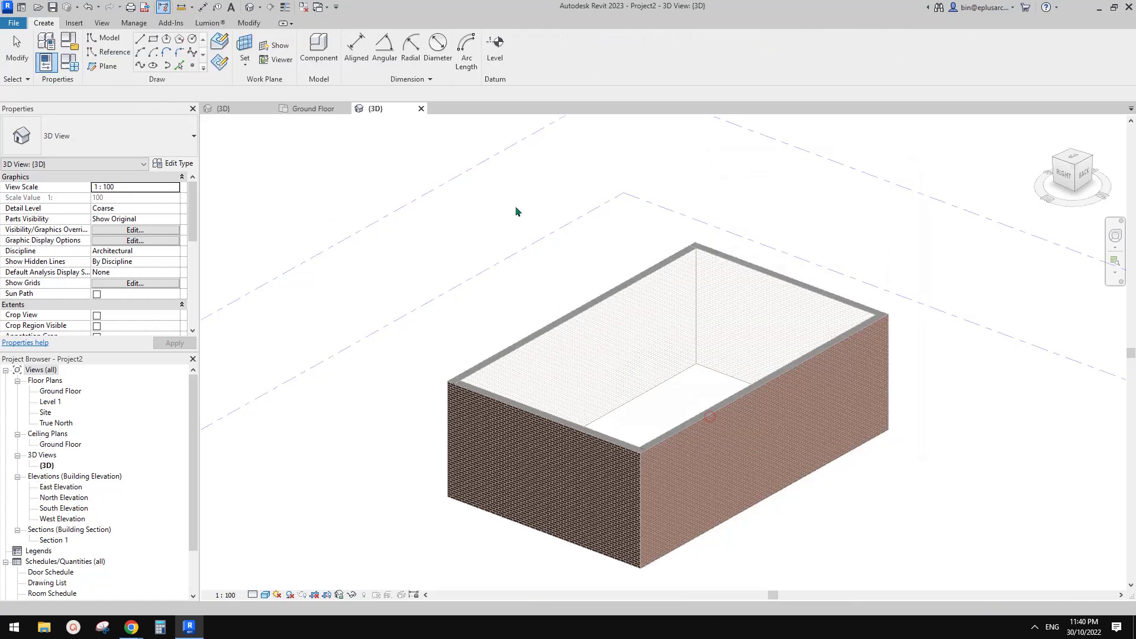
Draw a spline reference line along the rear long wall's top edge through its corners and midpoint.
left_click(110, 56)
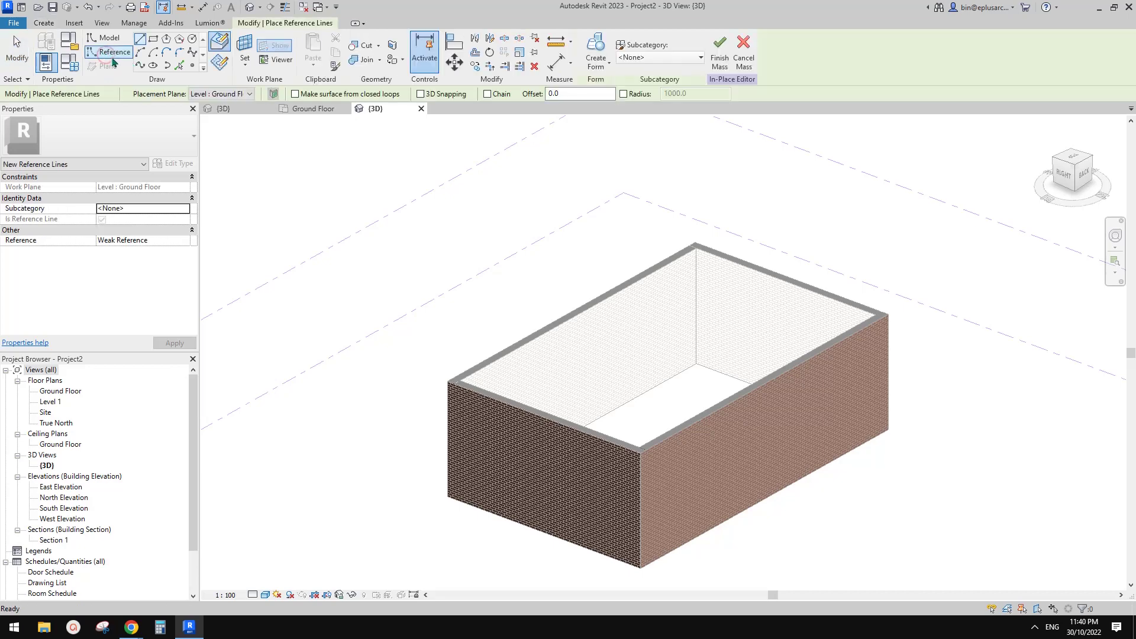
left_click(140, 65)
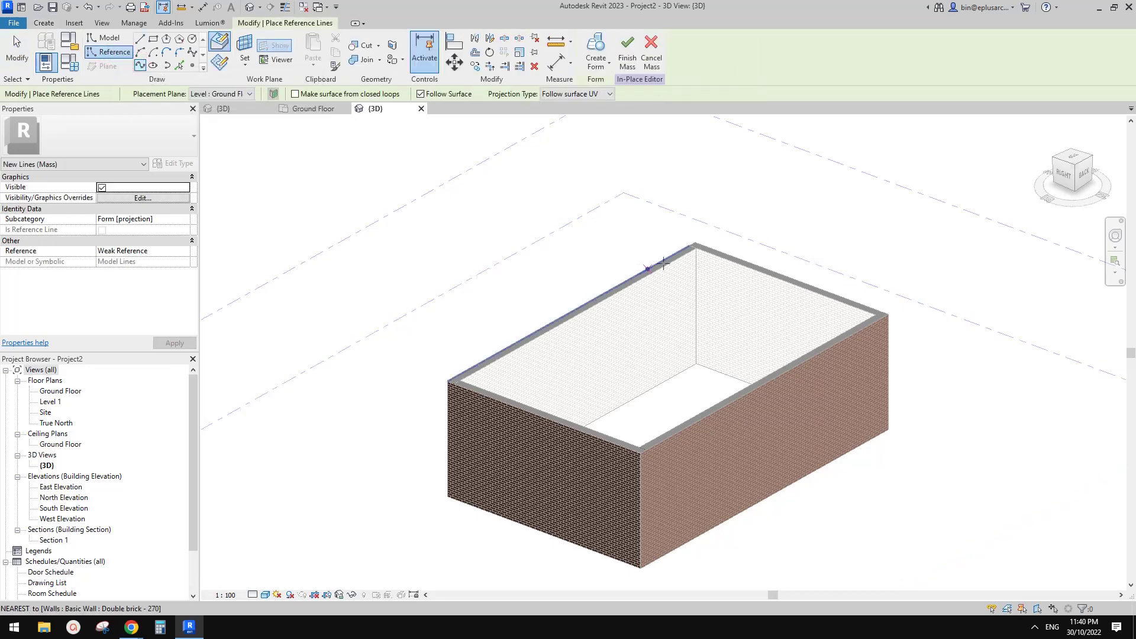
left_click(695, 242)
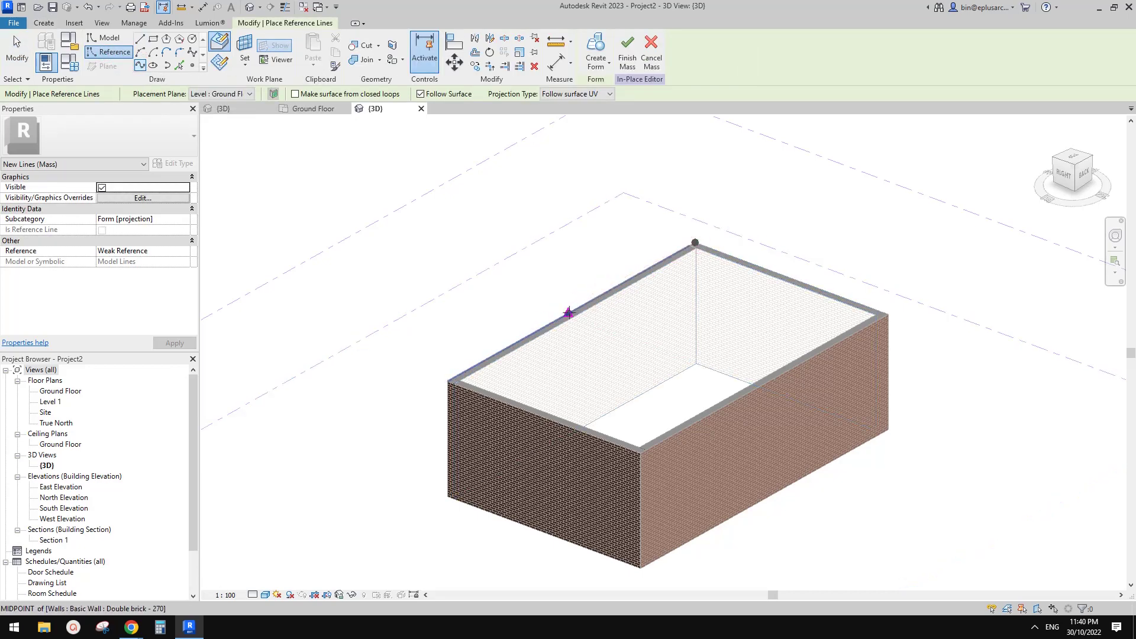
left_click(568, 313)
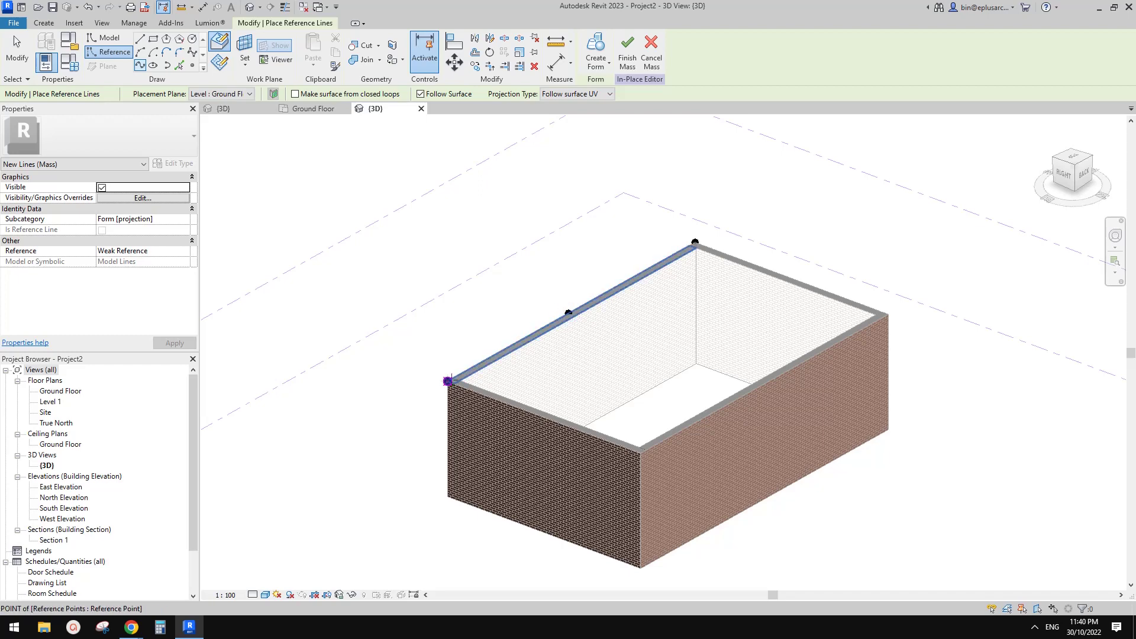
Draw a second spline reference line lengthwise across the enclosure between the short walls' midpoints, with one intermediate point.
left_click(789, 277)
middle_click_drag(788, 277, 730, 418, "shift")
left_click(678, 407)
double_click(511, 453)
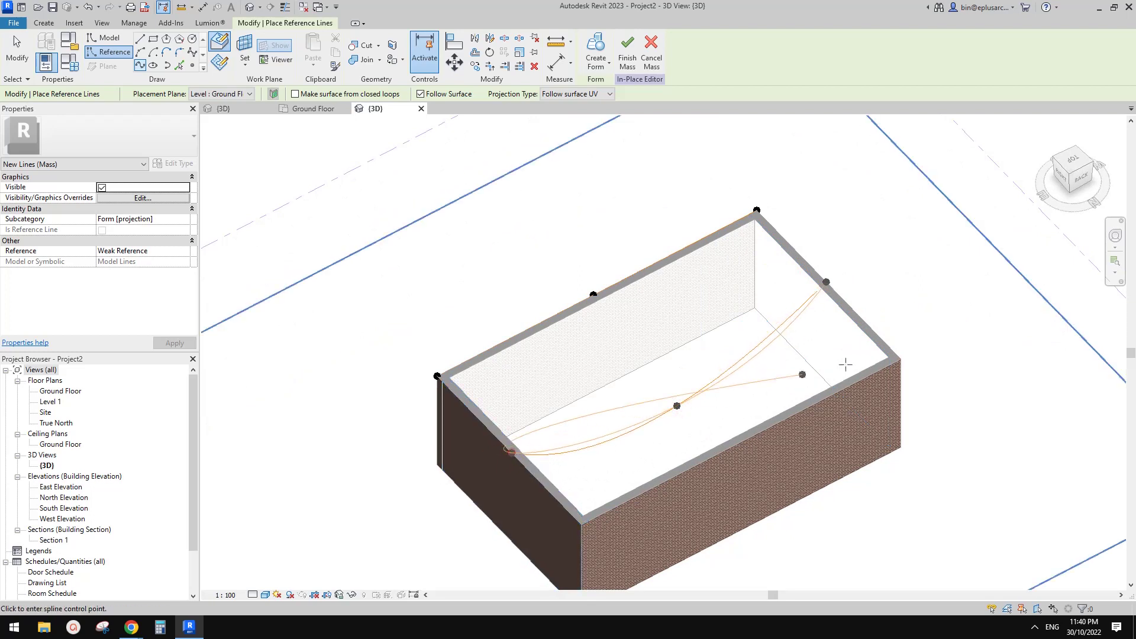
Draw a third spline reference line along the front long wall's top edge through its corners and midpoint.
left_click(744, 440)
left_click(580, 524)
key("Escape")
key("Escape")
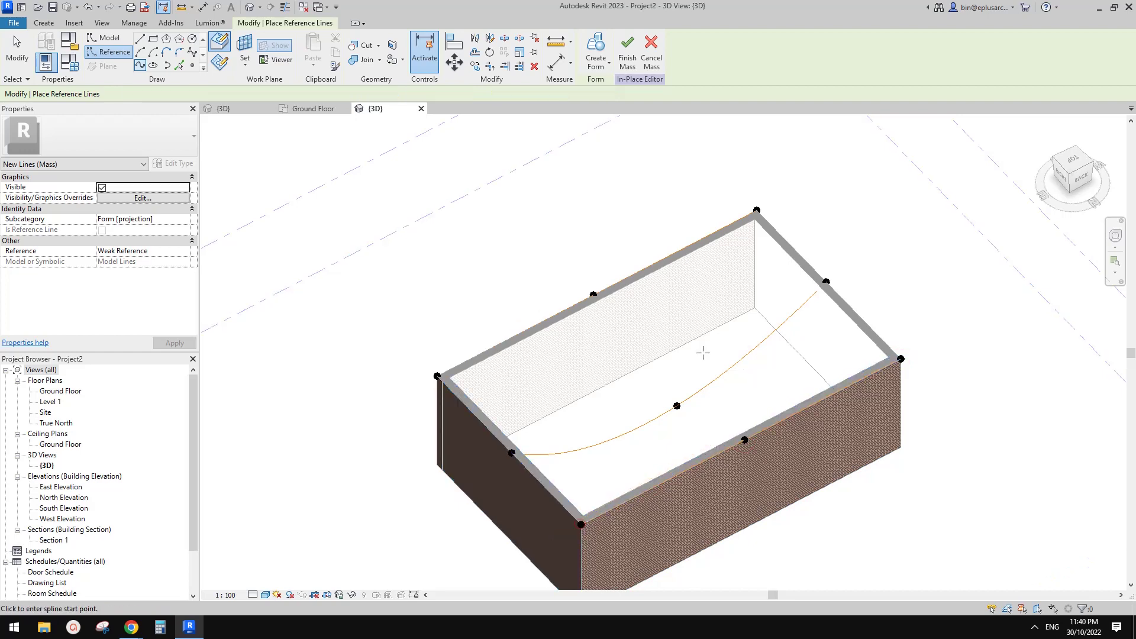
Reposition the middle spline's intermediate point between the walls so the curve sags slightly along the enclosure.
scroll(738, 359, "down", 1)
middle_click_drag(706, 408, 678, 388, "shift")
scroll(678, 388, "up", 1)
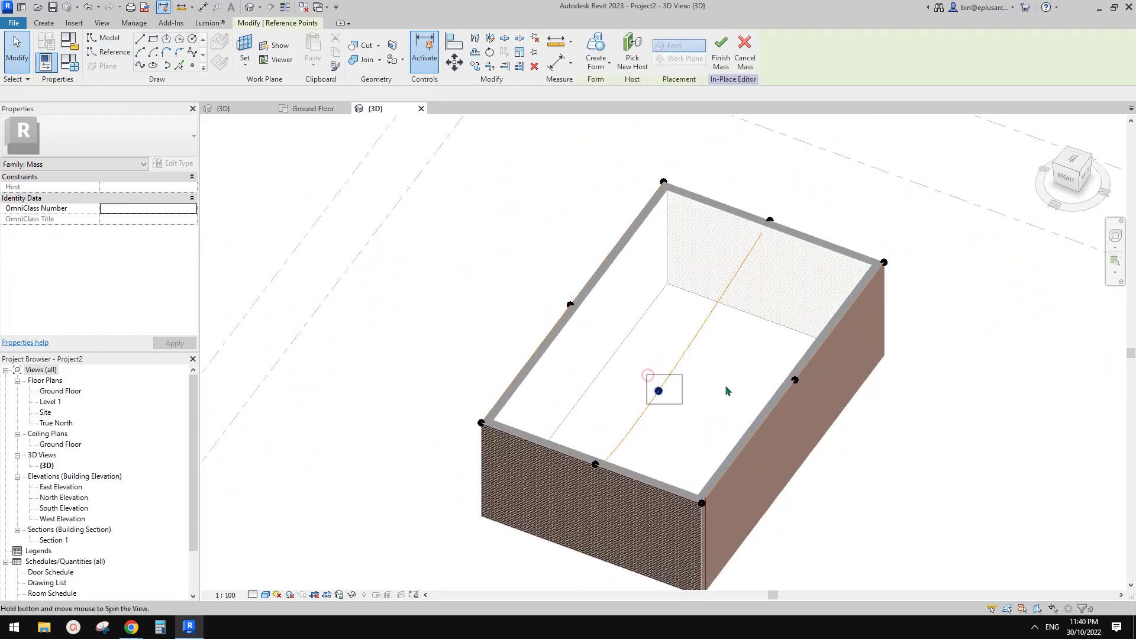
left_click_drag(682, 409, 685, 414)
middle_click_drag(684, 414, 734, 399, "shift")
left_click_drag(661, 362, 747, 308)
middle_click_drag(753, 327, 790, 278, "shift")
mouse_move(712, 279)
left_mouse_down()
mouse_move(713, 259)
mouse_move(712, 268)
left_mouse_up()
middle_click_drag(810, 331, 719, 344, "shift")
Inspect the reference point at the rear spline's corner end and check which element hosts it.
key("Escape")
left_click(593, 315)
mouse_move(581, 285)
middle_mouse_down()
mouse_move(607, 305)
mouse_move(573, 301)
middle_mouse_up()
left_click(541, 300)
scroll(551, 278, "down", 1)
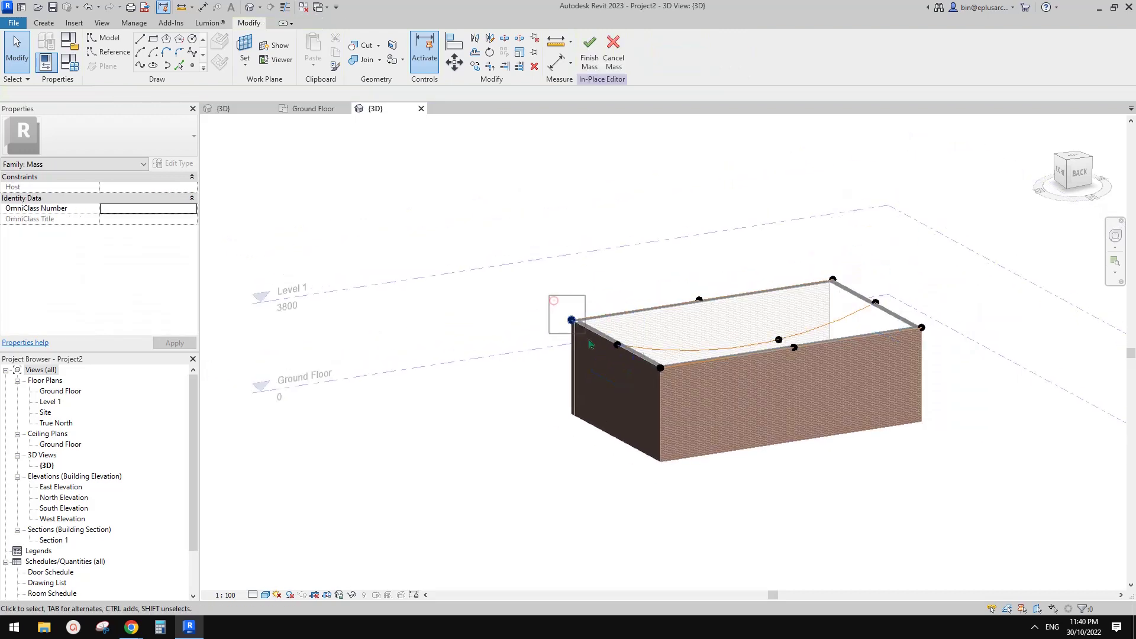
left_click(572, 320)
middle_click_drag(369, 138, 371, 144)
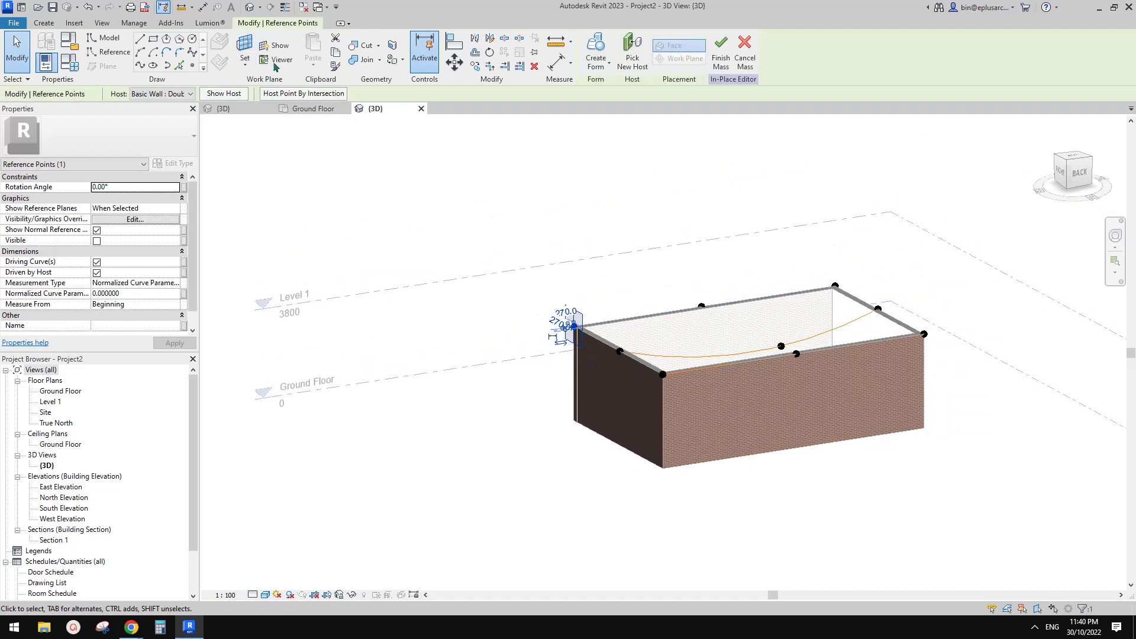
middle_click_drag(540, 212, 573, 251)
left_click(550, 230)
left_click_drag(553, 306, 595, 348)
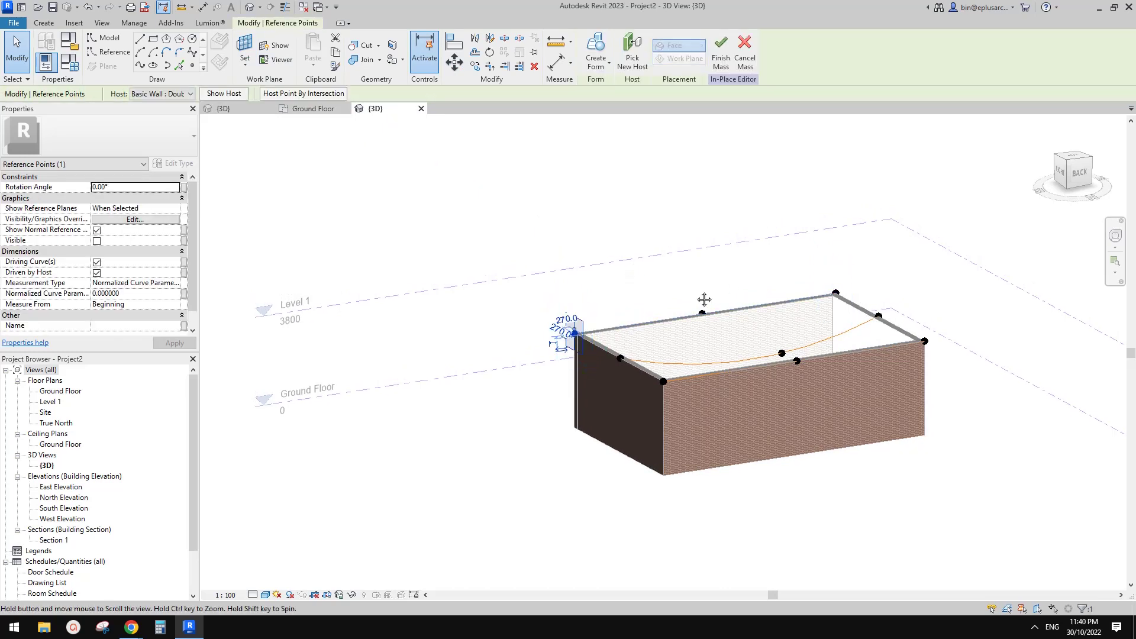
middle_click_drag(731, 281, 704, 301)
left_click(522, 275)
Select all nine reference points of the three splines and set their host to <not associated>.
left_click_drag(483, 223, 954, 462)
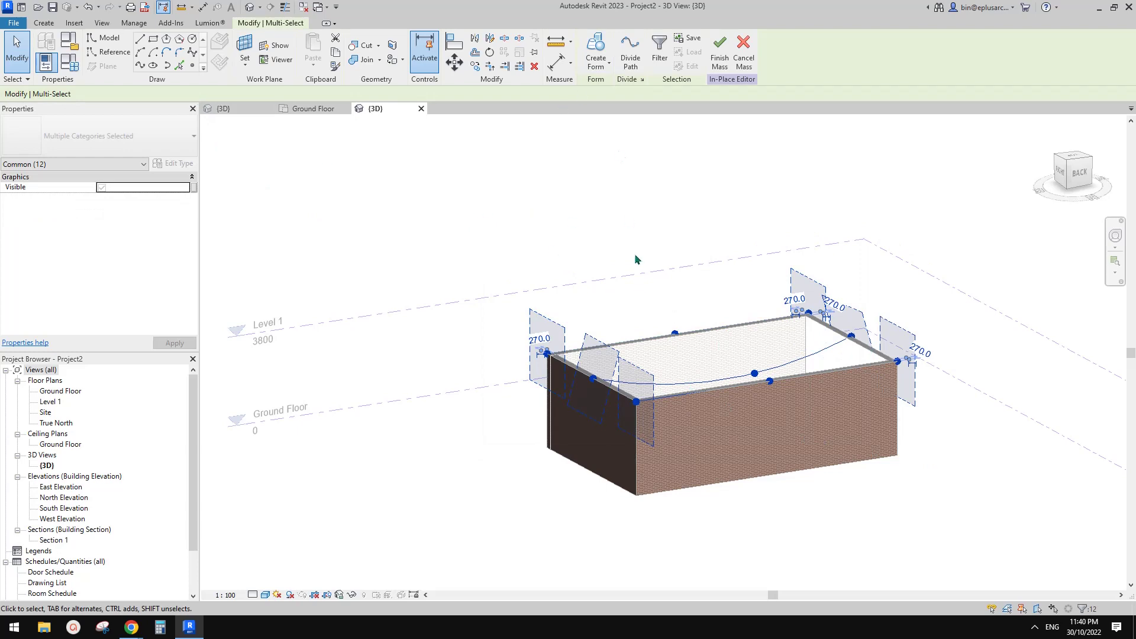
left_click_drag(420, 240, 750, 456)
left_click_drag(712, 223, 921, 403)
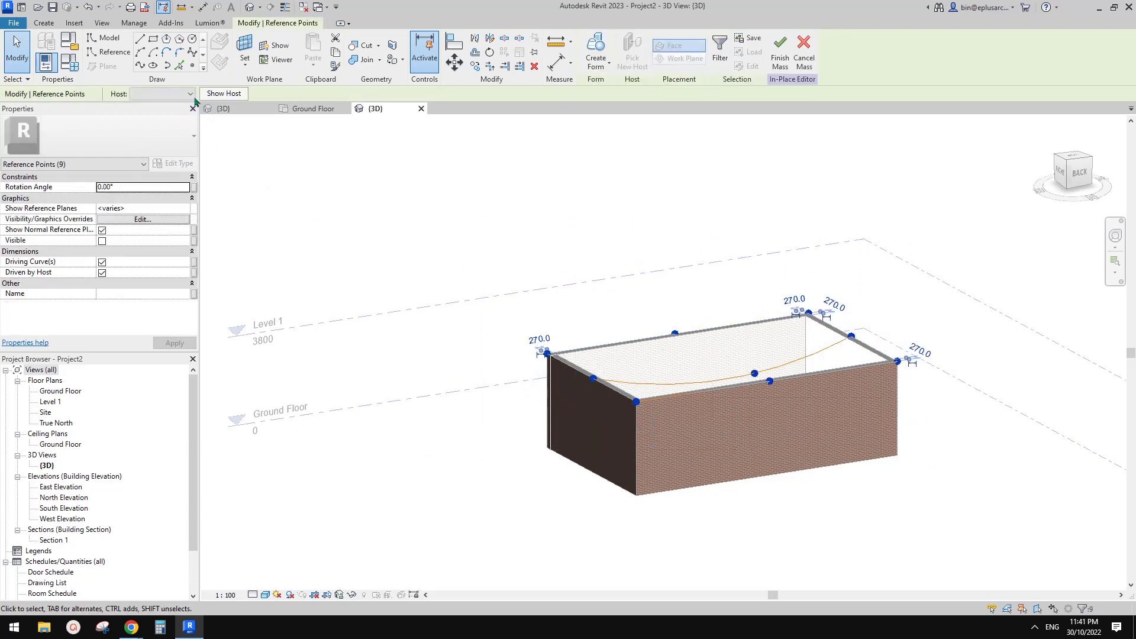
left_click(171, 94)
left_click(149, 114)
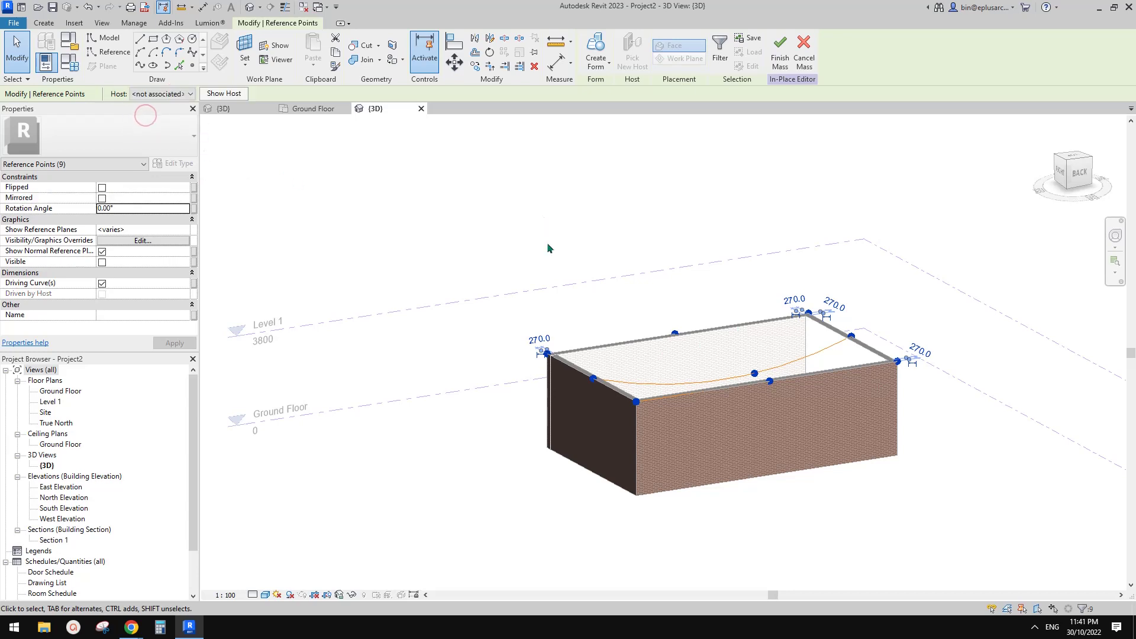
left_click(602, 248)
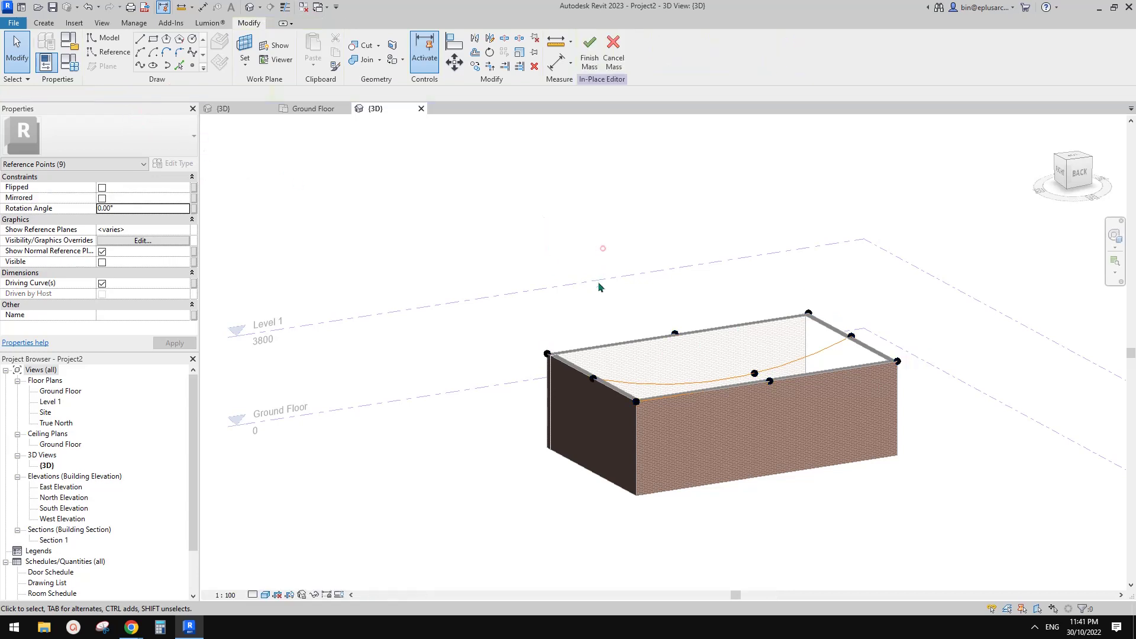
Lower the midpoints of the two outer splines and both end points of the middle spline below the wall tops.
left_click(687, 339)
middle_click_drag(739, 375, 824, 361, "shift")
left_click(818, 277)
left_click(831, 312)
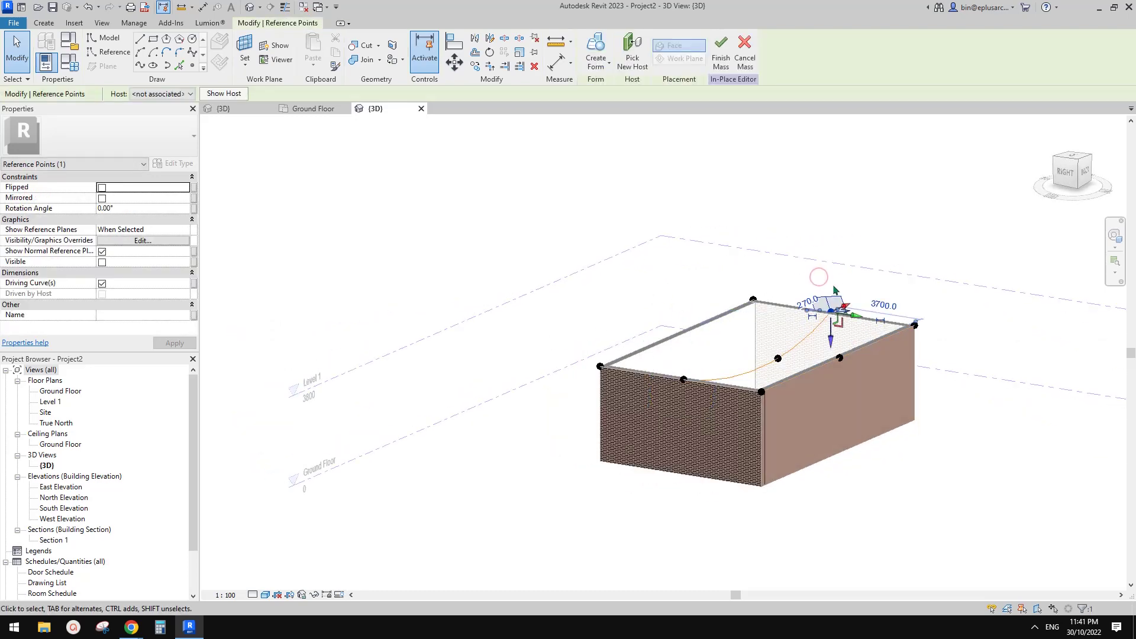
scroll(673, 377, "up", 1)
left_click(673, 377)
left_click_drag(675, 410, 675, 423)
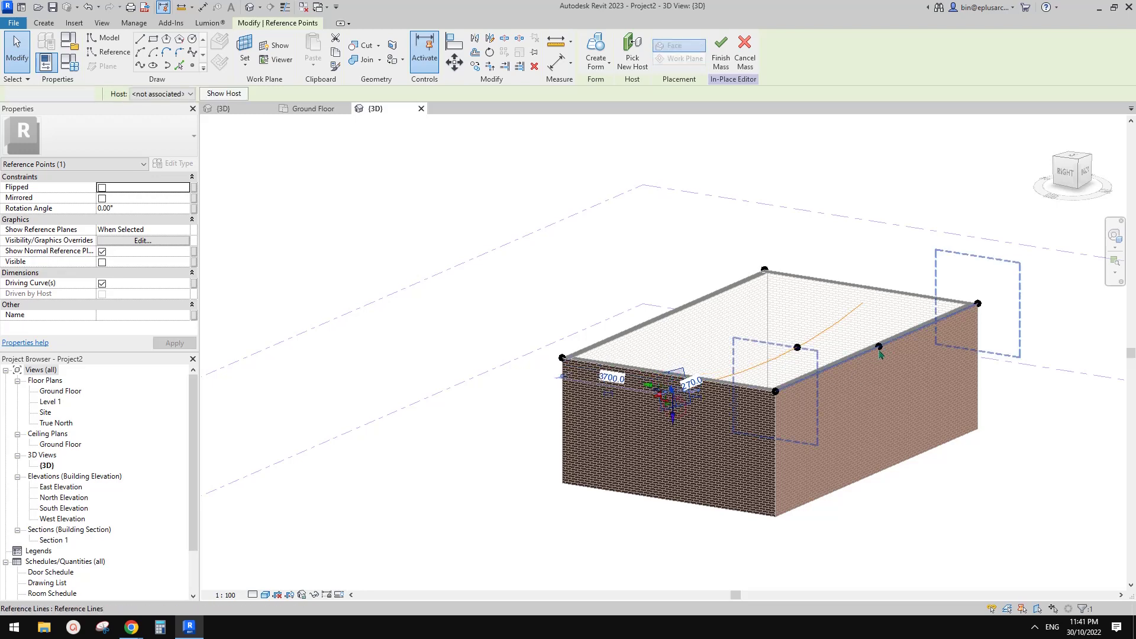
left_click(877, 349)
left_click(871, 337)
left_click_drag(899, 365, 880, 395)
Raise two diagonally opposite corner reference points of the outer splines above the wall tops.
left_click_drag(966, 276, 990, 320)
left_click(978, 304)
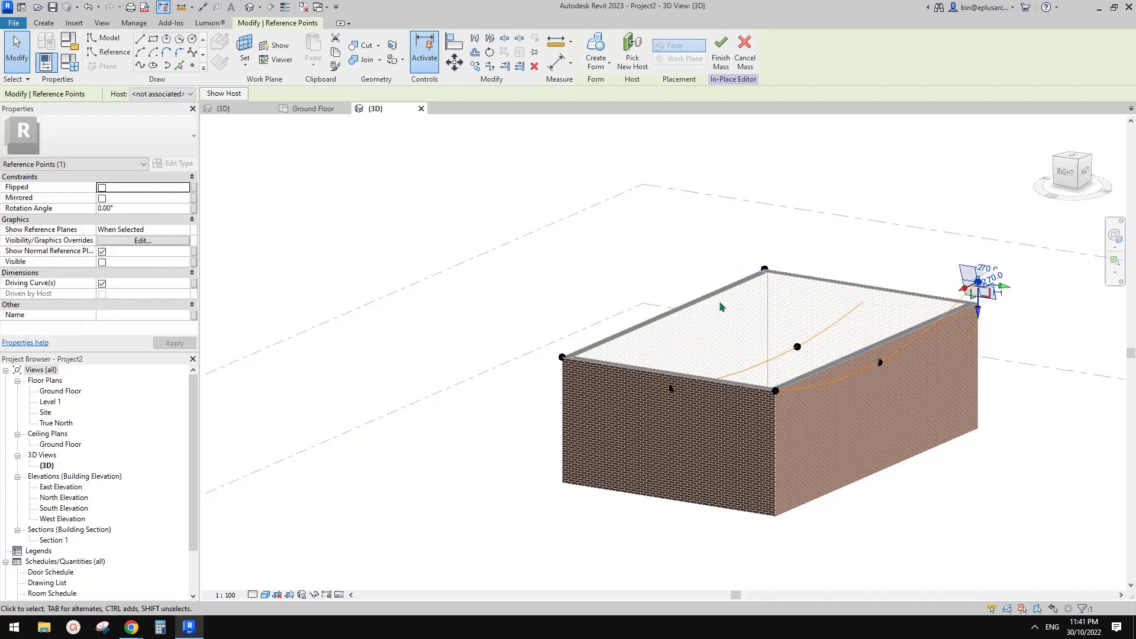
left_click(562, 357)
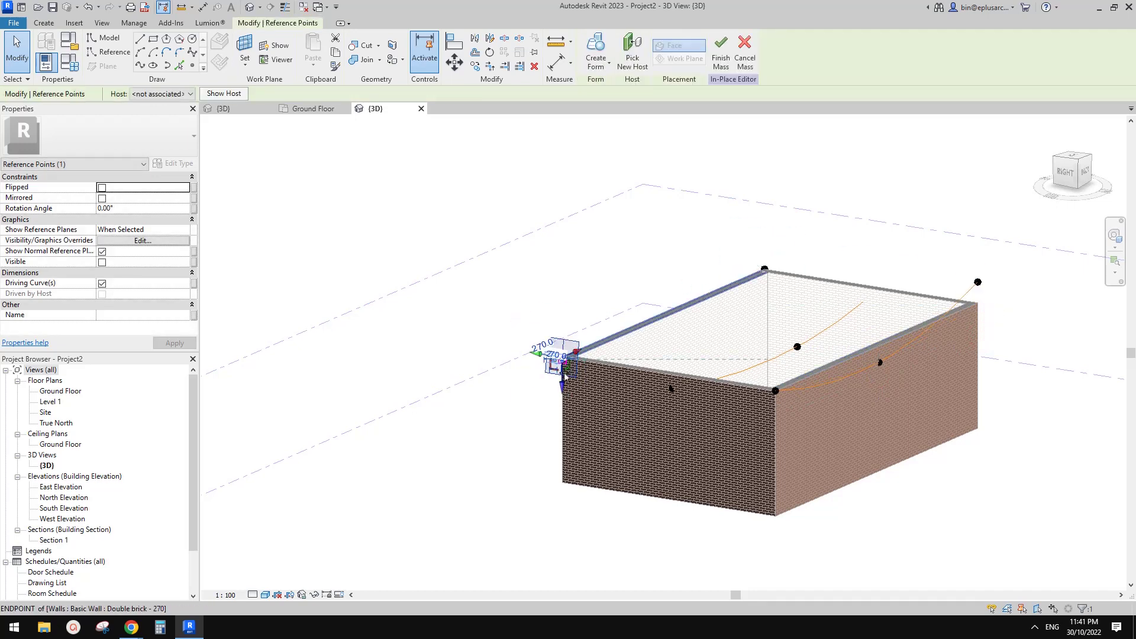
left_click(578, 379)
Select all three spline reference lines and create a curved surface form from them.
scroll(729, 390, "down", 2)
middle_click_drag(729, 385, 660, 378, "shift")
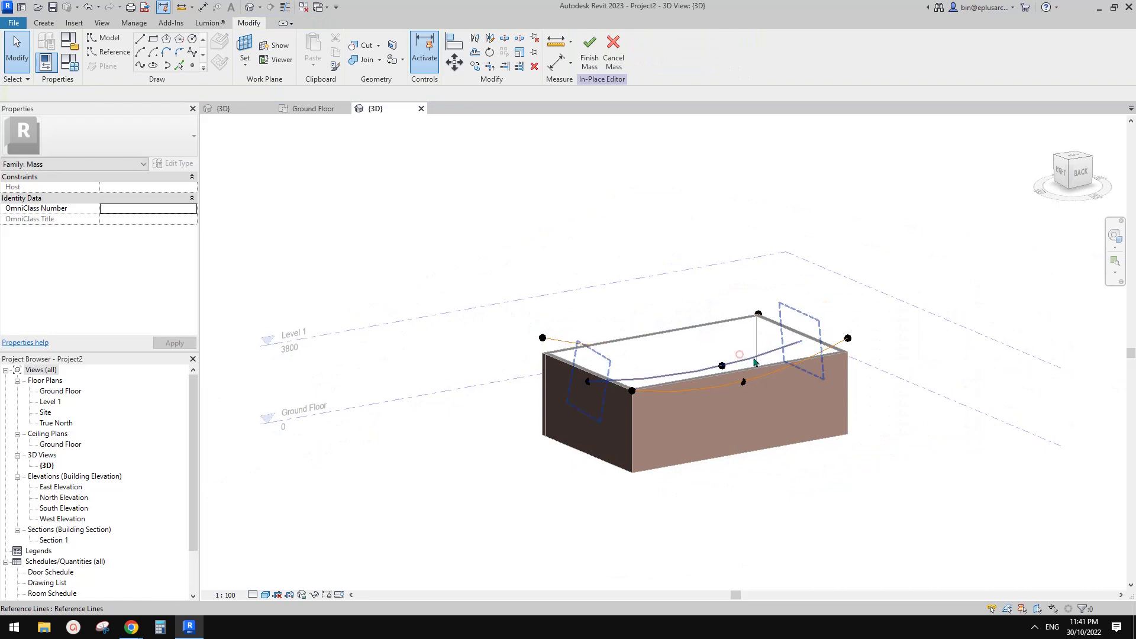
left_click(753, 359)
left_click(780, 375, "ctrl")
left_click(559, 341, "ctrl")
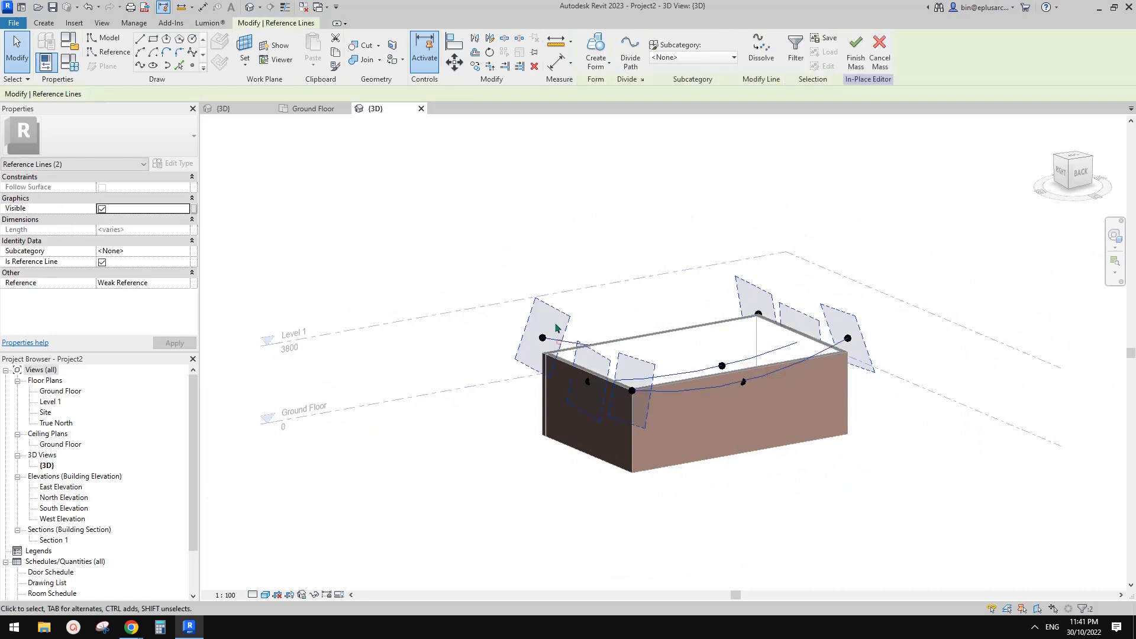
middle_click_drag(731, 293, 719, 232, "shift")
left_click(597, 52)
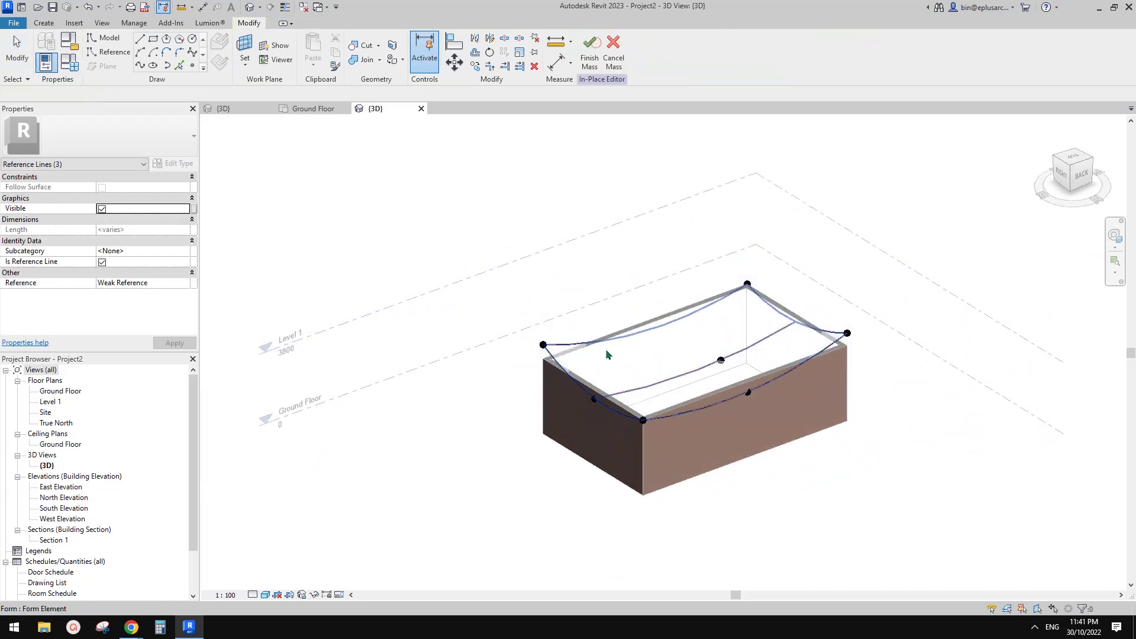
Check the curved surface form over the walls and finish the in-place mass.
scroll(946, 355, "up", 4)
left_click(756, 343)
middle_click_drag(756, 344, 823, 310, "shift")
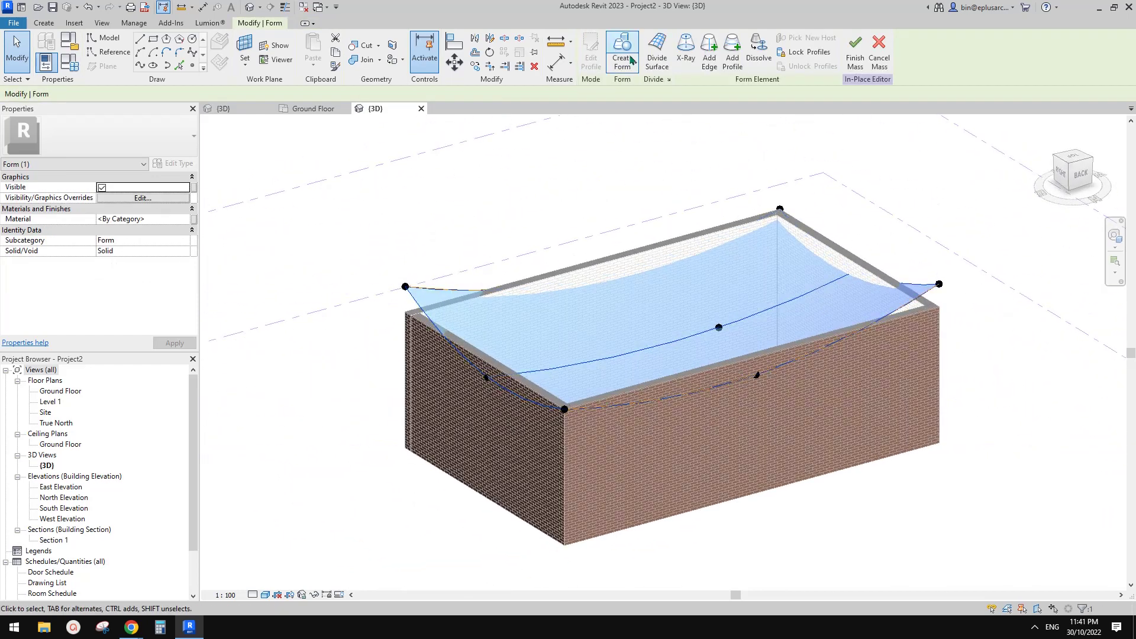
left_click(853, 58)
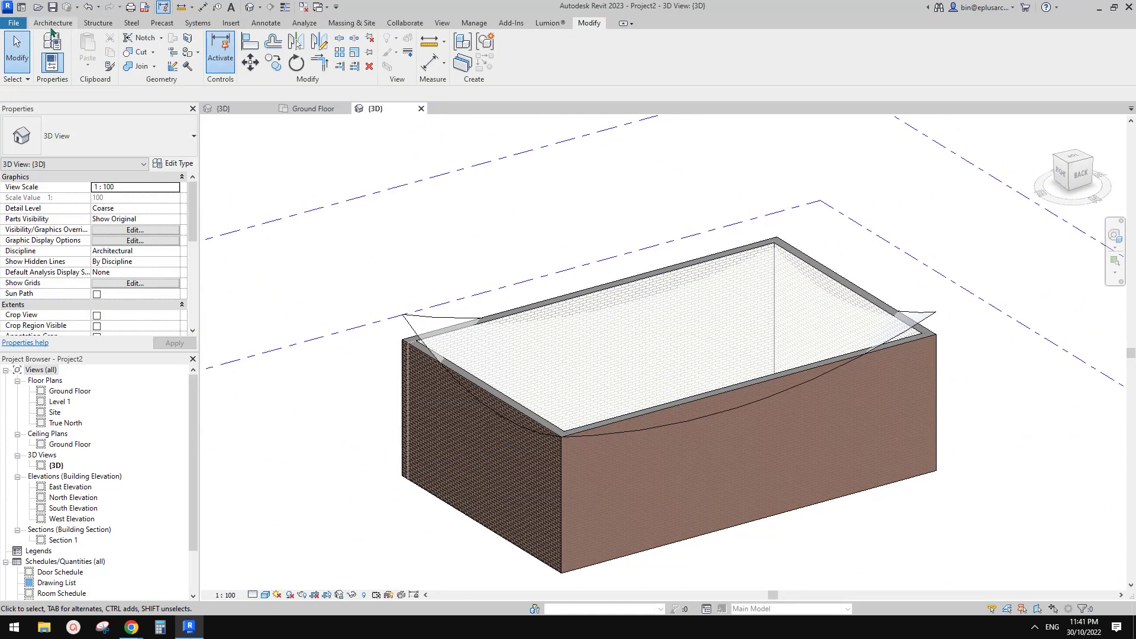
Create a Roof by Face of type Generic - 400mm on the mass's curved surface, referenced to Level 1.
left_click(219, 67)
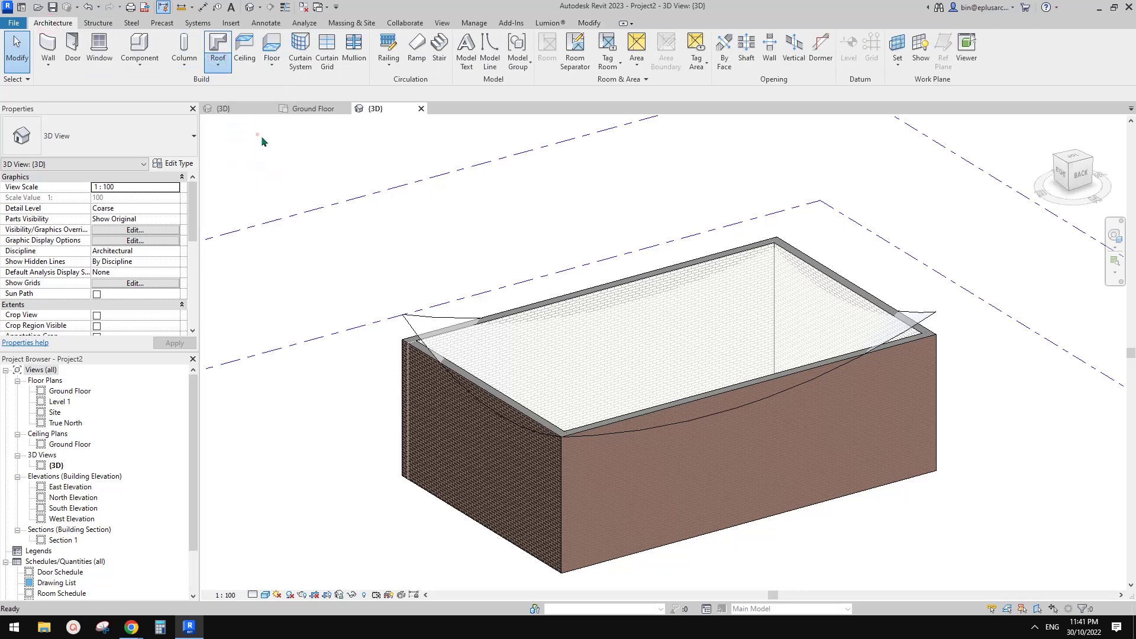
left_click(256, 133)
left_click(861, 331)
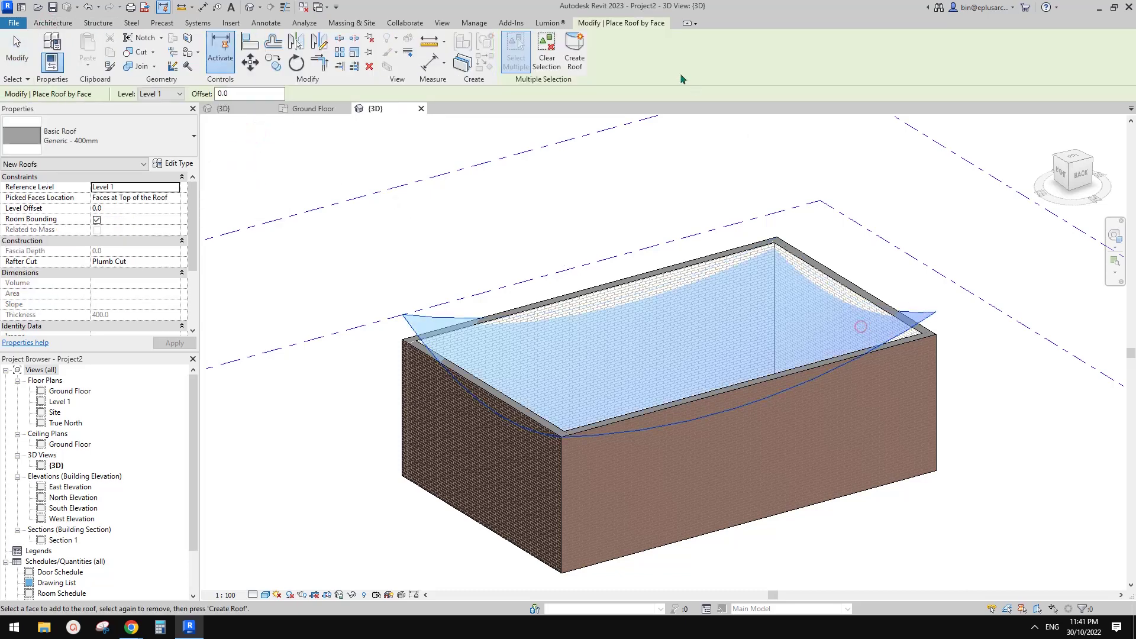
left_click(574, 52)
key("Escape")
Select the whole chain of enclosure walls and attach their tops to the curved roof.
key("Tab")
left_click(870, 440)
left_click(599, 57)
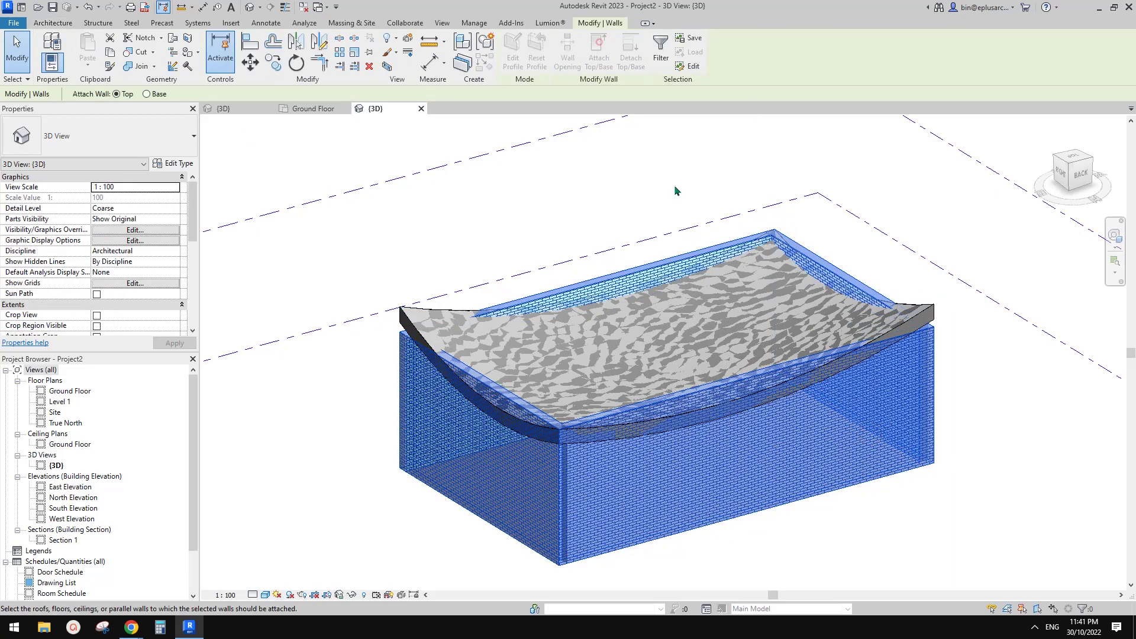
left_click(805, 299)
left_click(976, 246)
Temporarily hide the curved roof in the 3D view.
middle_click_drag(821, 327, 797, 369, "shift")
scroll(712, 349, "up", 4)
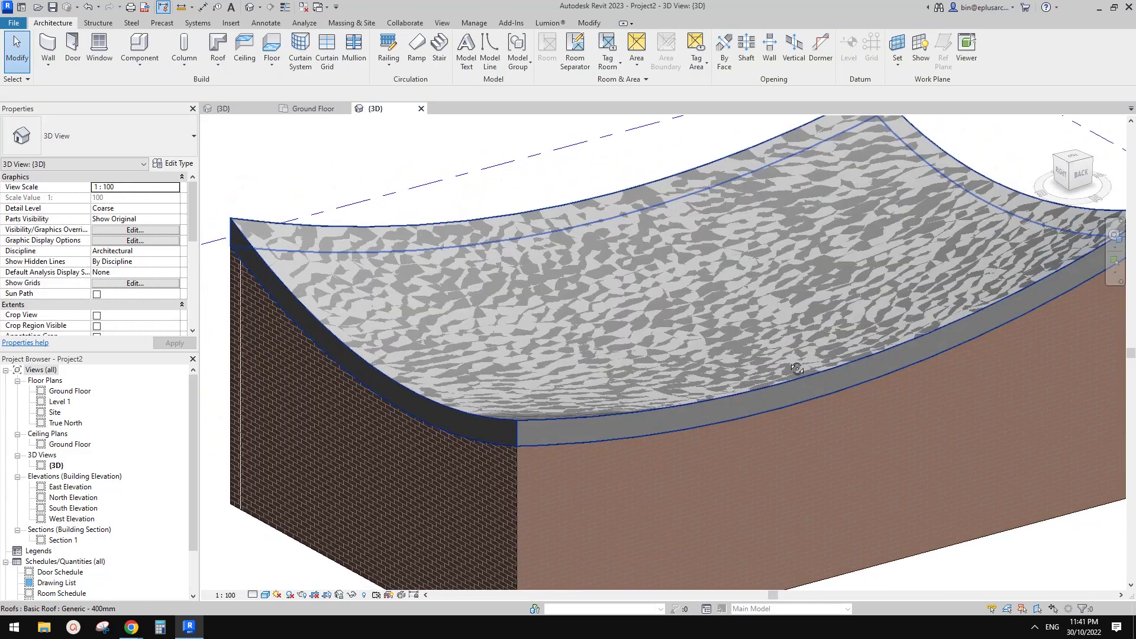
scroll(797, 368, "down", 3)
scroll(299, 519, "up", 1)
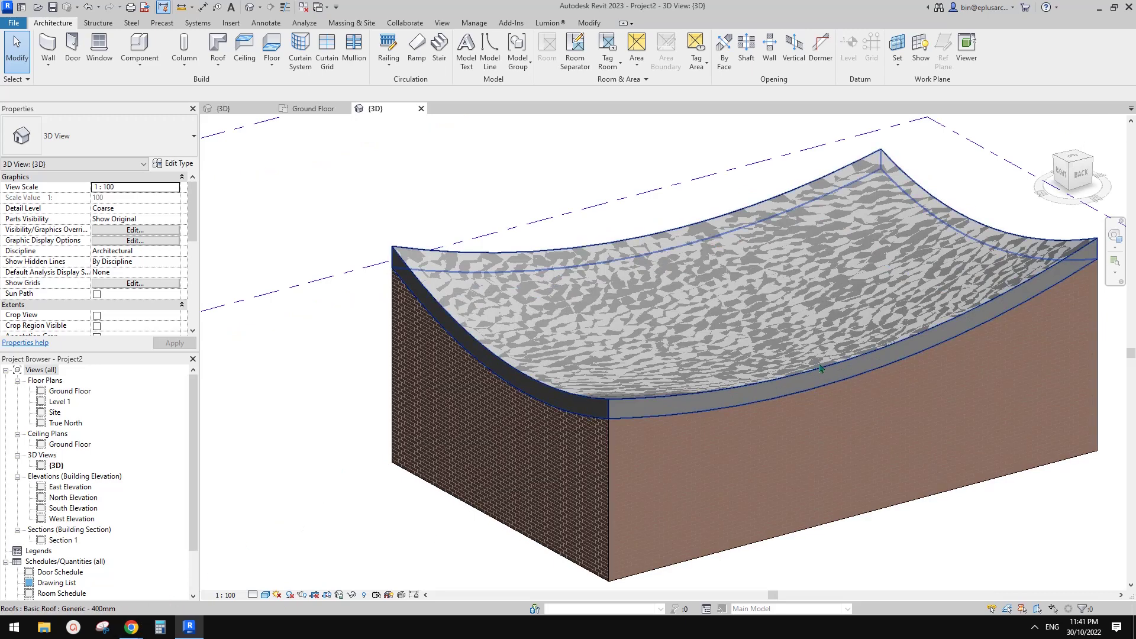
scroll(811, 366, "down", 2)
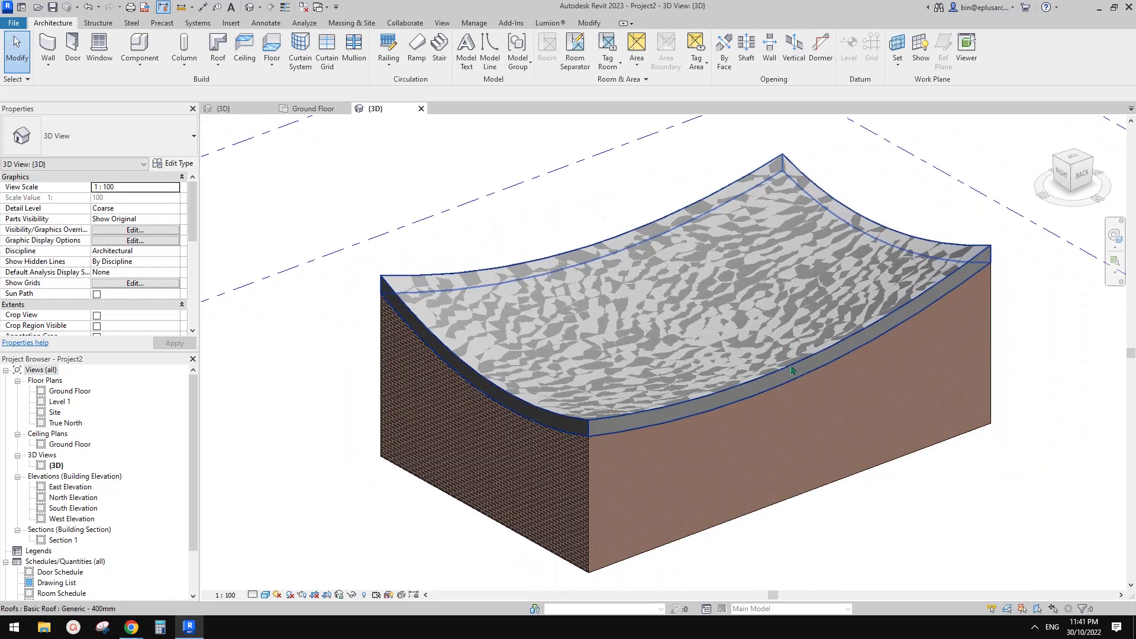
scroll(792, 369, "up", 2)
left_click(796, 366)
scroll(810, 361, "down", 1)
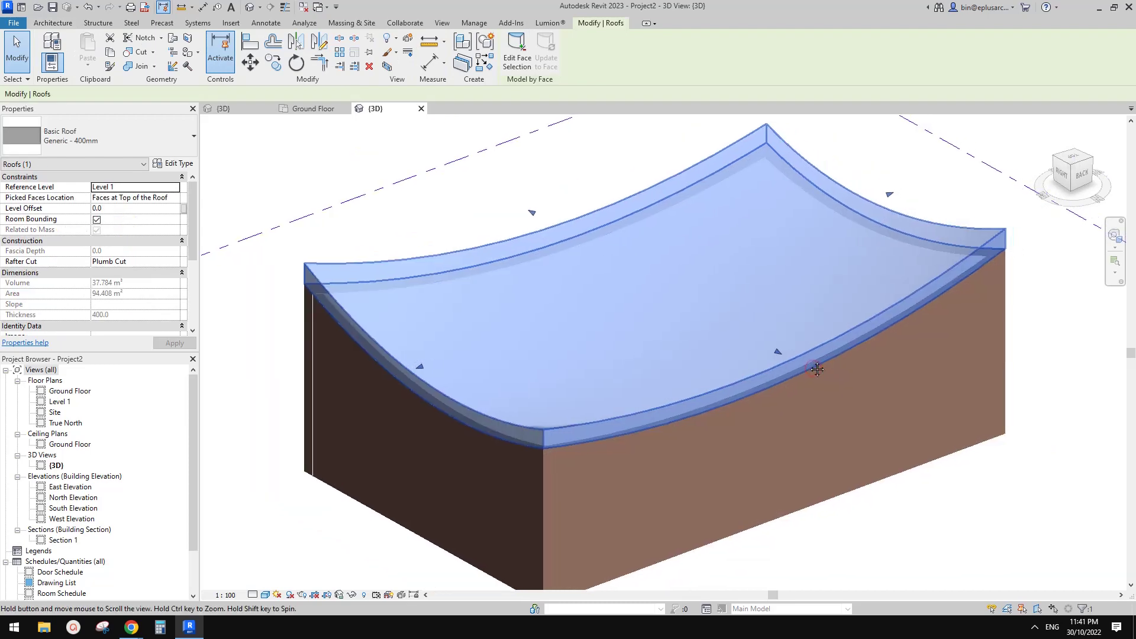
key("h")
key("h")
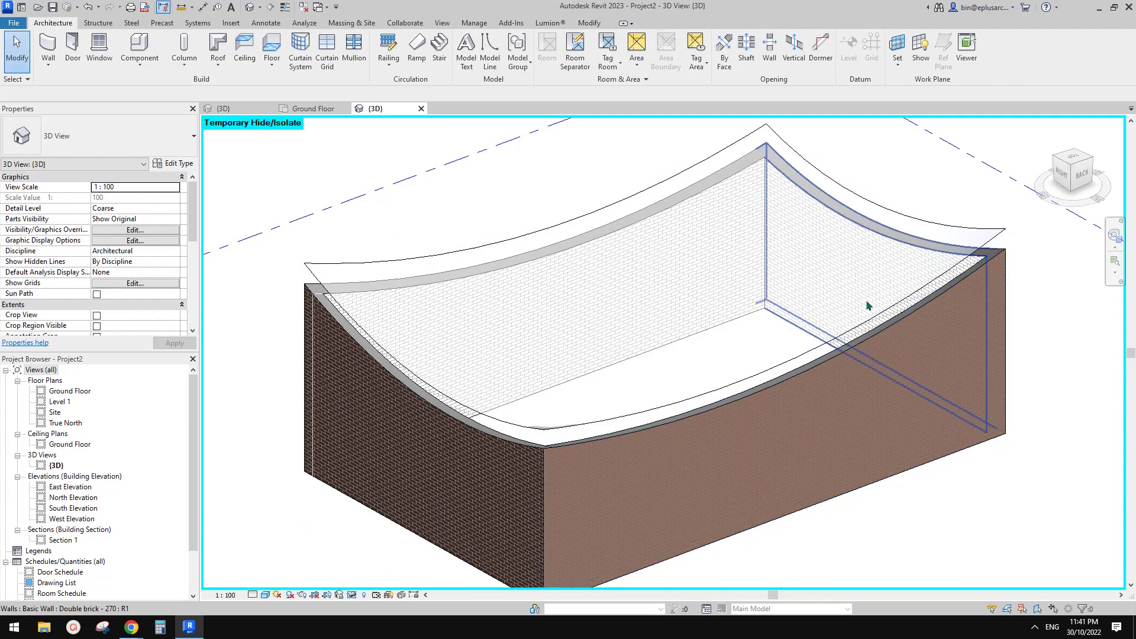
Open the curved mass for in-place editing, look over its spline points and finish the mass.
left_click(830, 356)
left_click(996, 203)
middle_click_drag(902, 256, 862, 354)
middle_click_drag(667, 372, 698, 365)
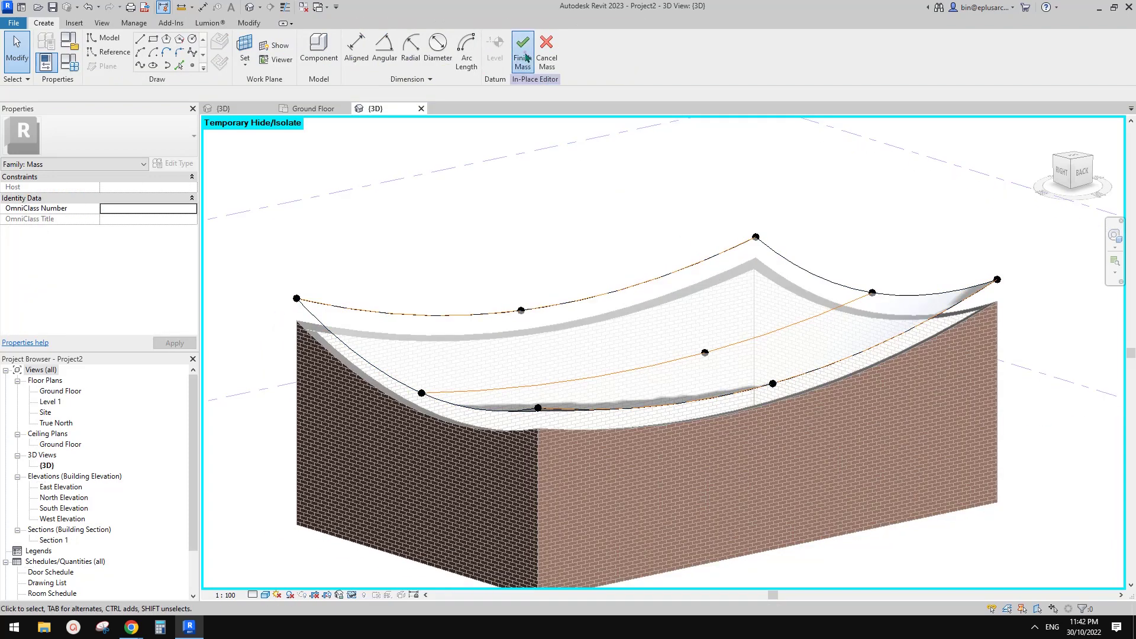
left_click(524, 57)
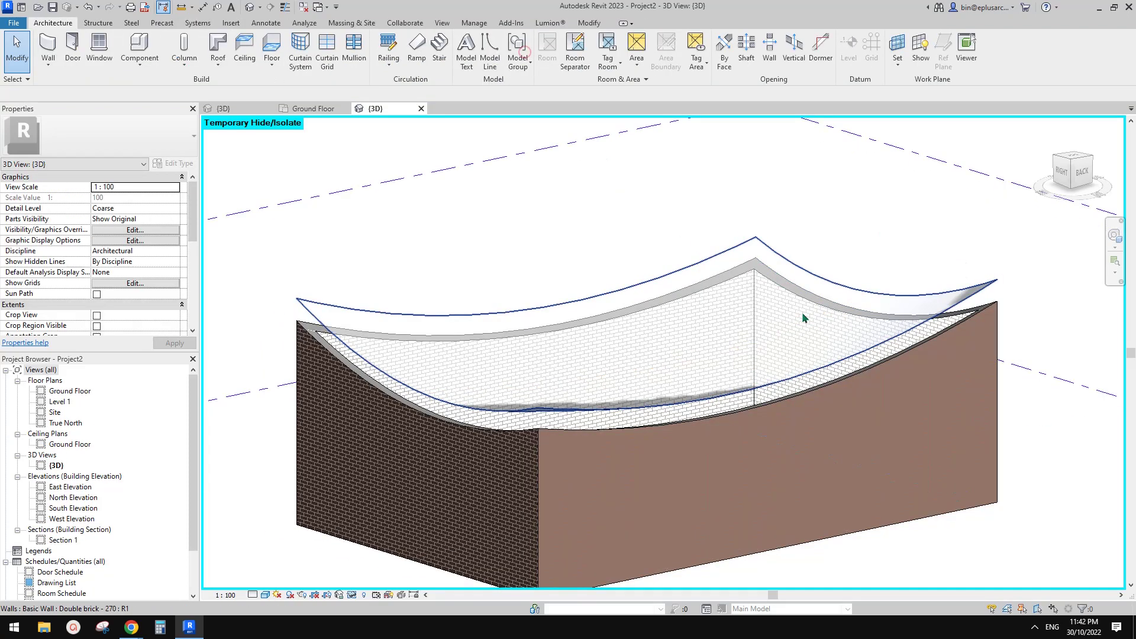
Create a 1500 x 3000mm curtain system on the curved face of the mass.
left_click(300, 58)
middle_click_drag(743, 307, 878, 183, "shift")
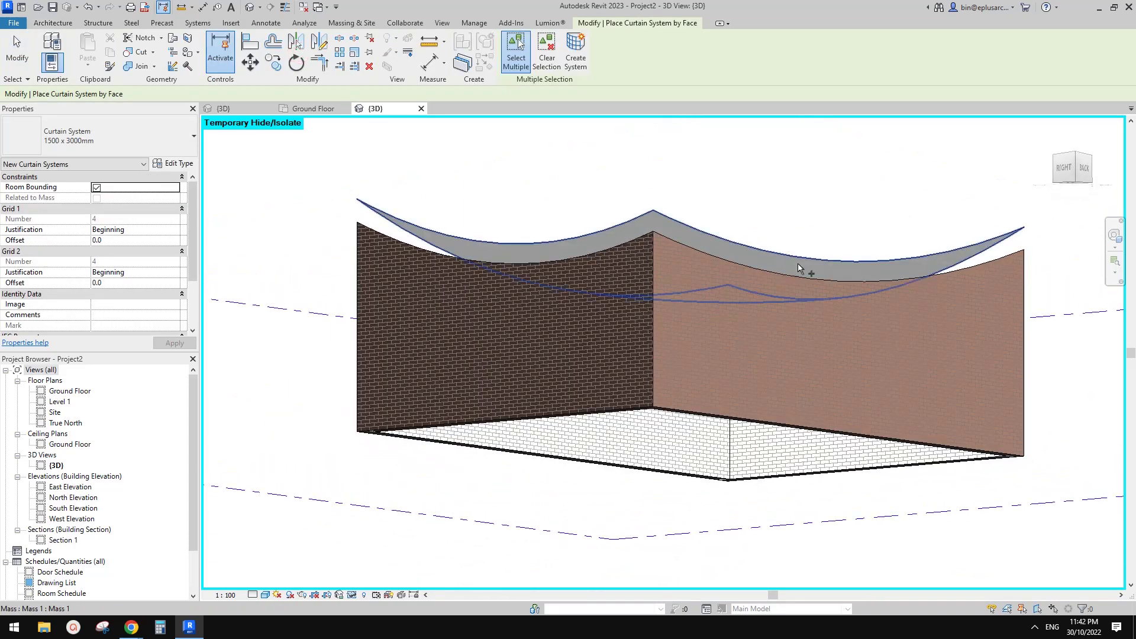
left_click(755, 256)
middle_click_drag(633, 220, 598, 71, "shift")
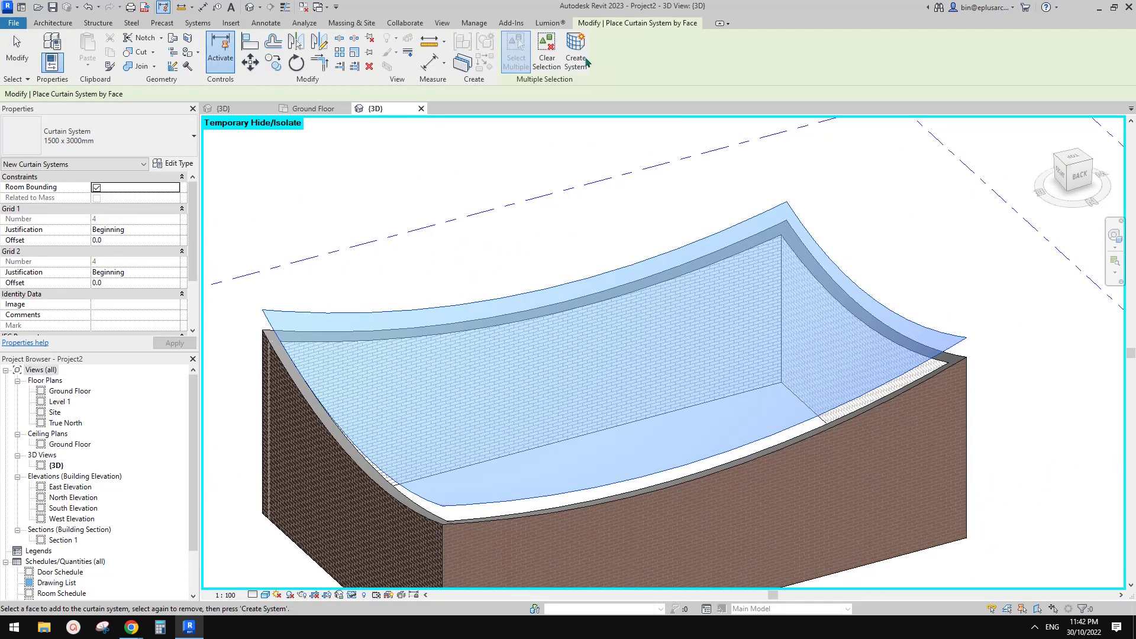
left_click(575, 58)
middle_click_drag(698, 195, 791, 381, "shift")
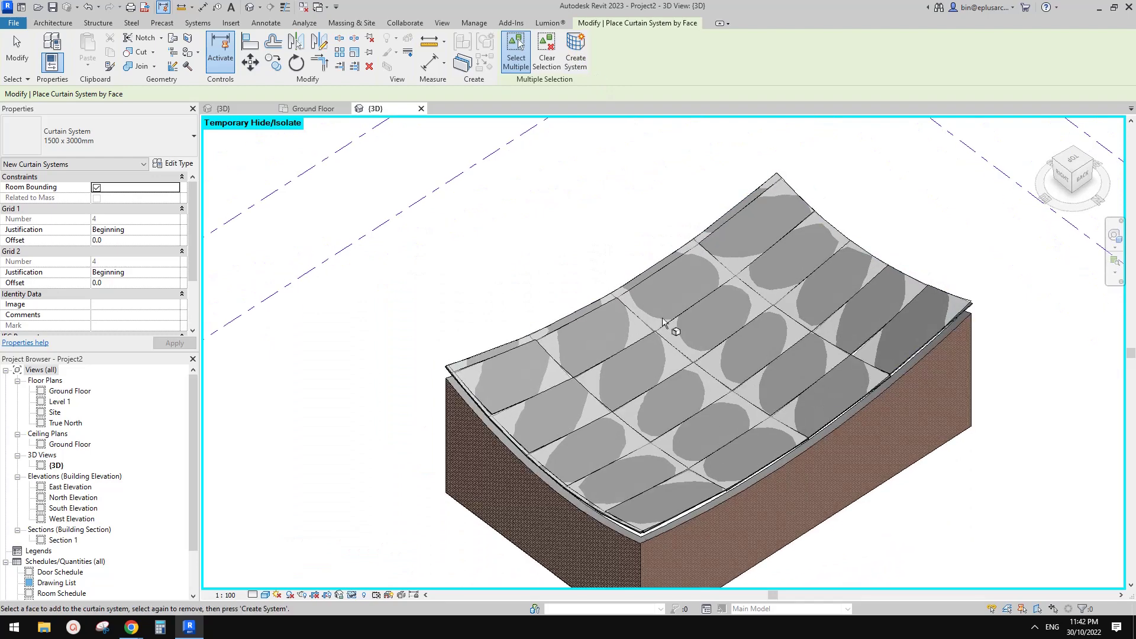
middle_click_drag(723, 279, 700, 288, "shift")
key("Escape")
Set the curtain system type's fixed-distance spacing to 600 for both Grid 1 and Grid 2.
left_click(698, 289)
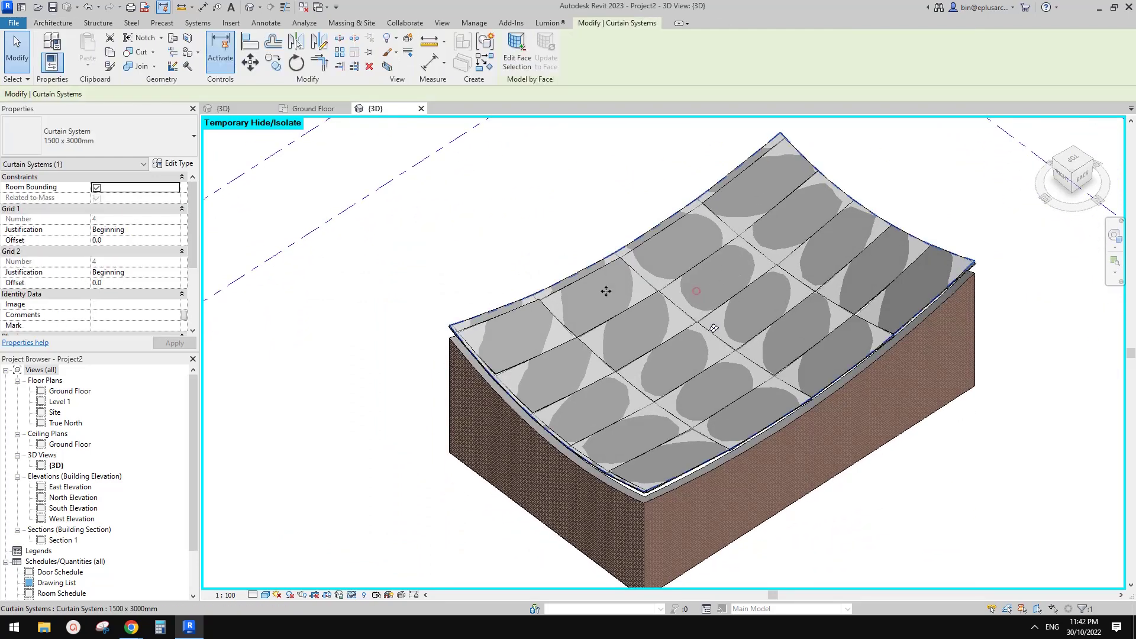
left_click(173, 165)
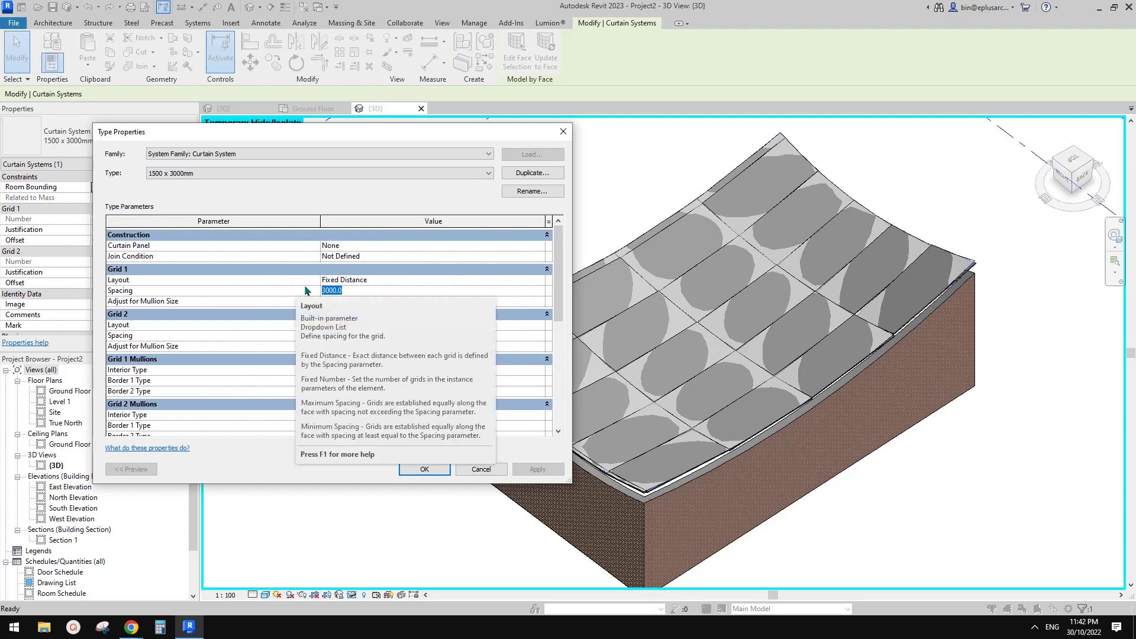
type("6")
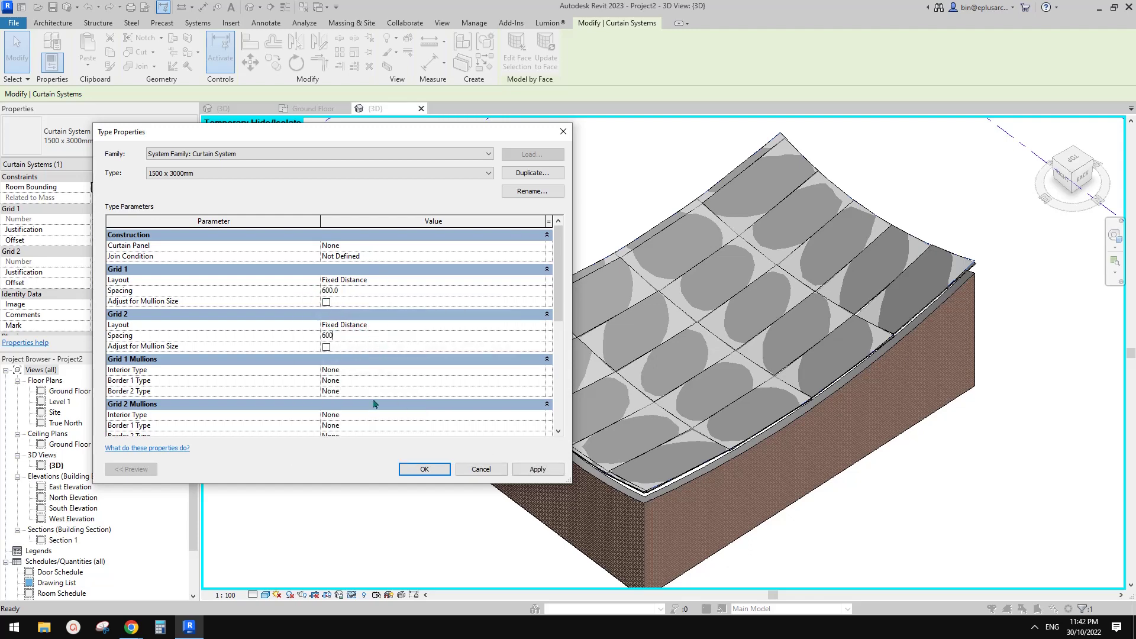
Assign Rectangular Mullion : 50 x 150mm as the interior type for Grid 1 and Grid 2 mullions and apply the type changes.
left_click(539, 370)
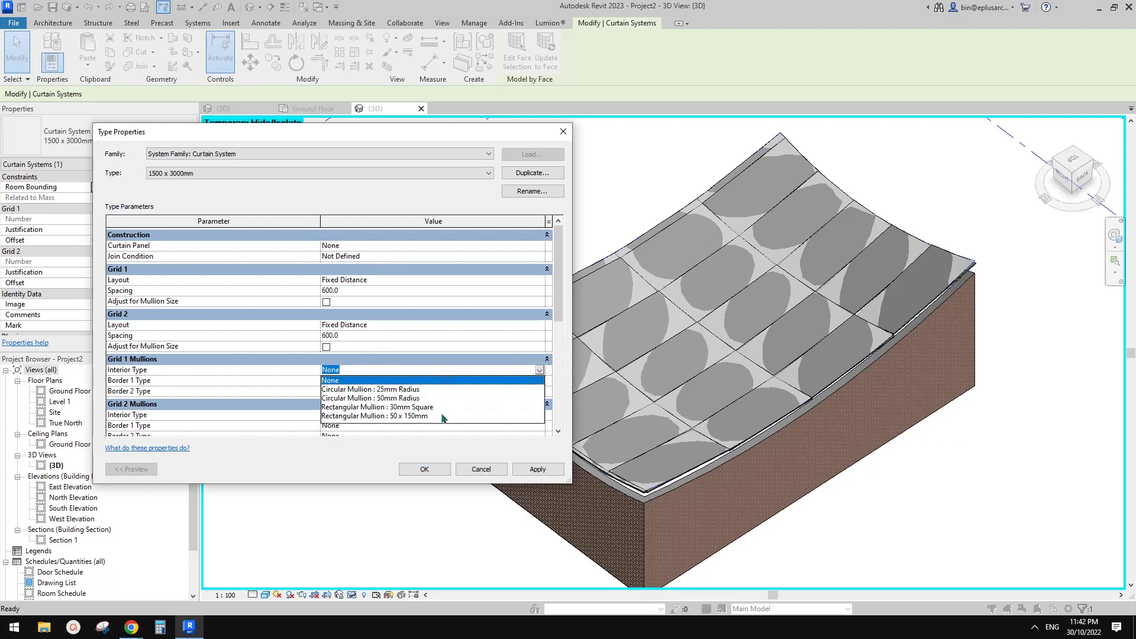
left_click(413, 416)
scroll(503, 402, "down", 1)
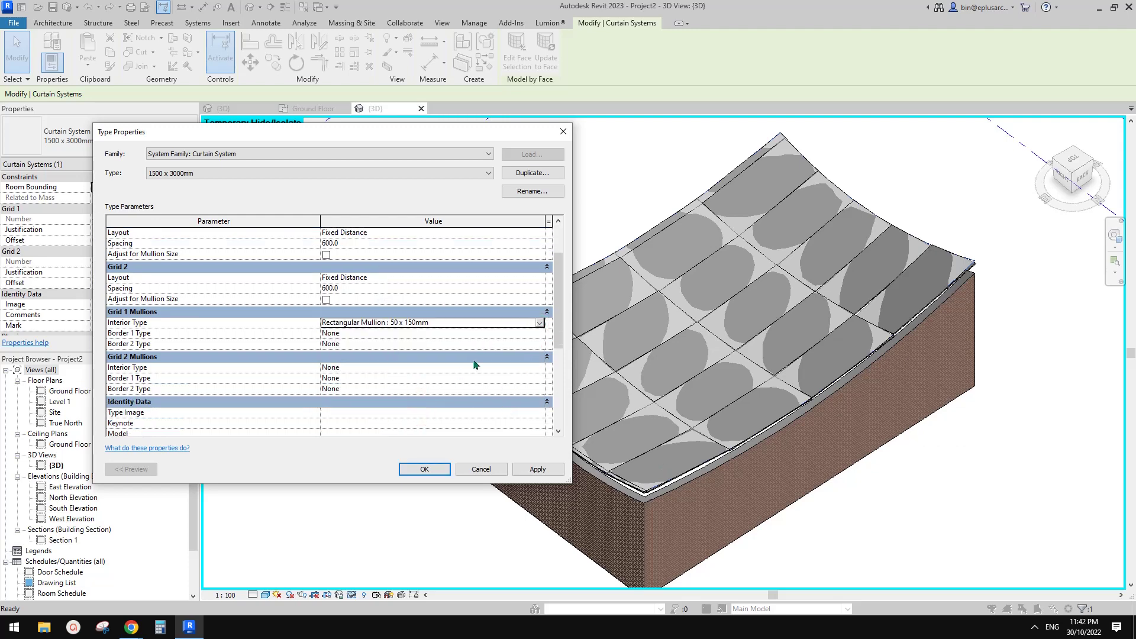
left_click(539, 368)
left_click(400, 411)
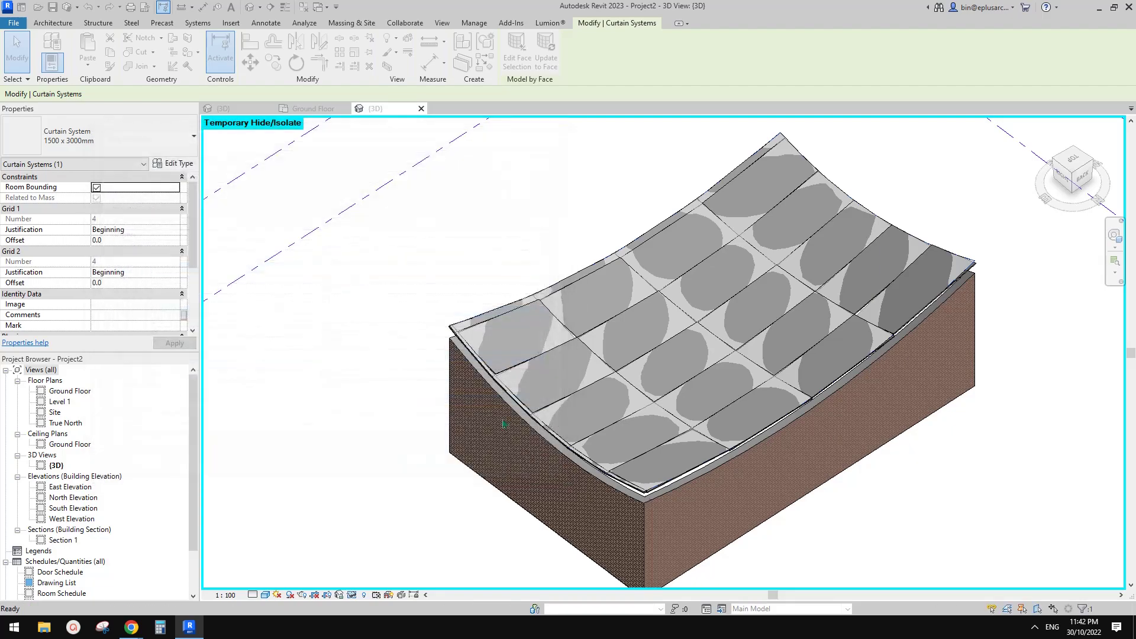
key("Escape")
Select one mullion at the grid's edge and duplicate its type as "new".
middle_click_drag(758, 422, 862, 396, "shift")
scroll(837, 355, "up", 8)
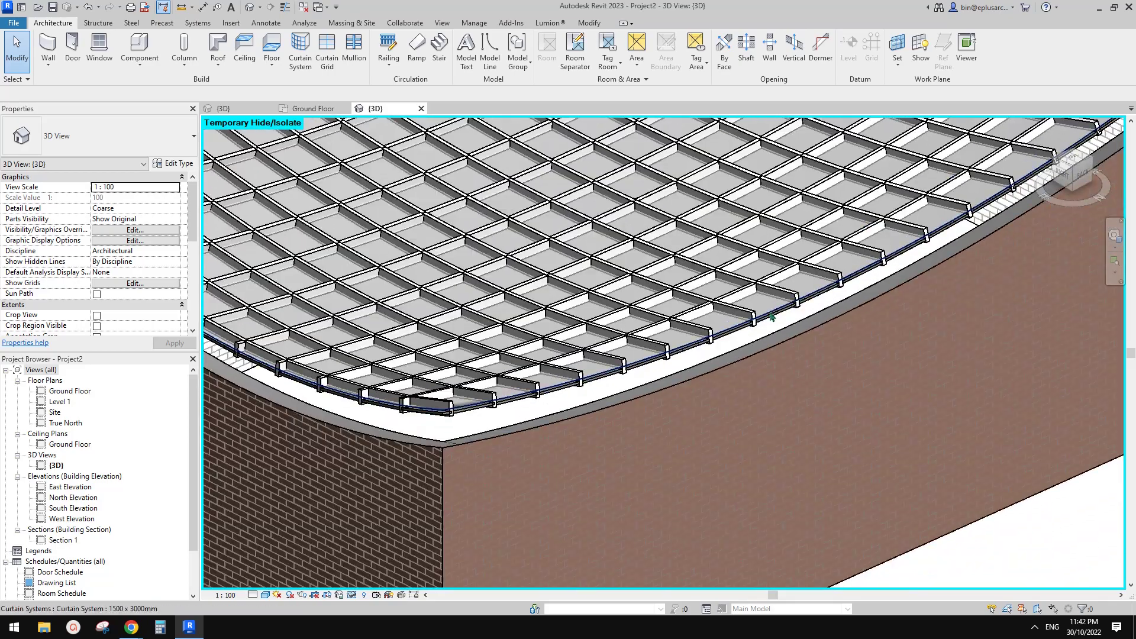
scroll(771, 317, "up", 6)
left_click(731, 332)
scroll(726, 343, "up", 3)
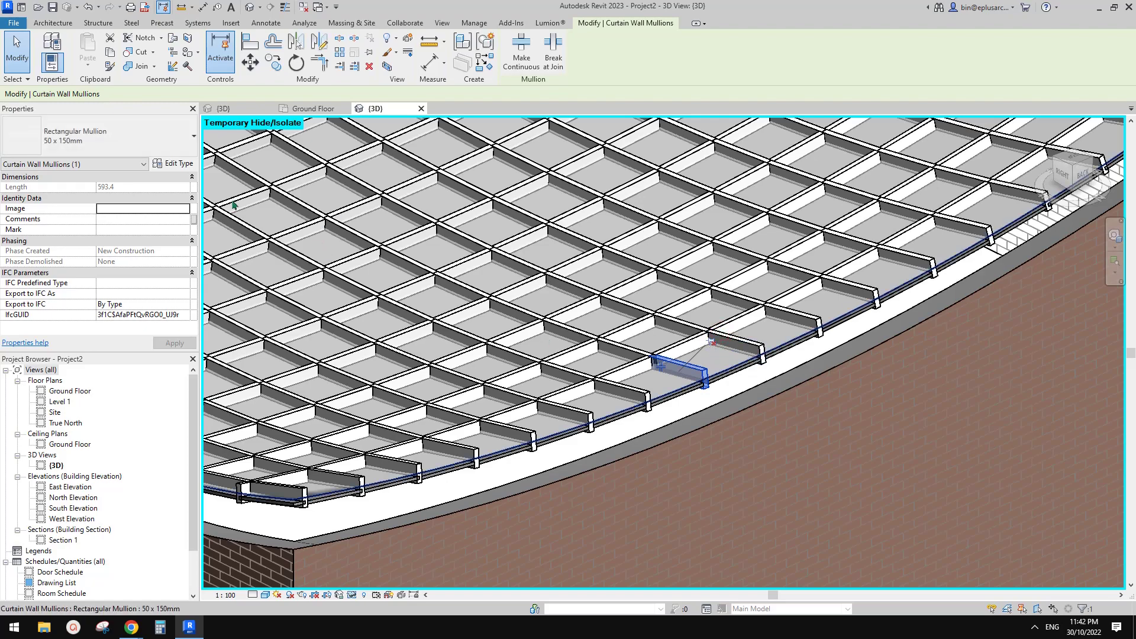
left_click(172, 163)
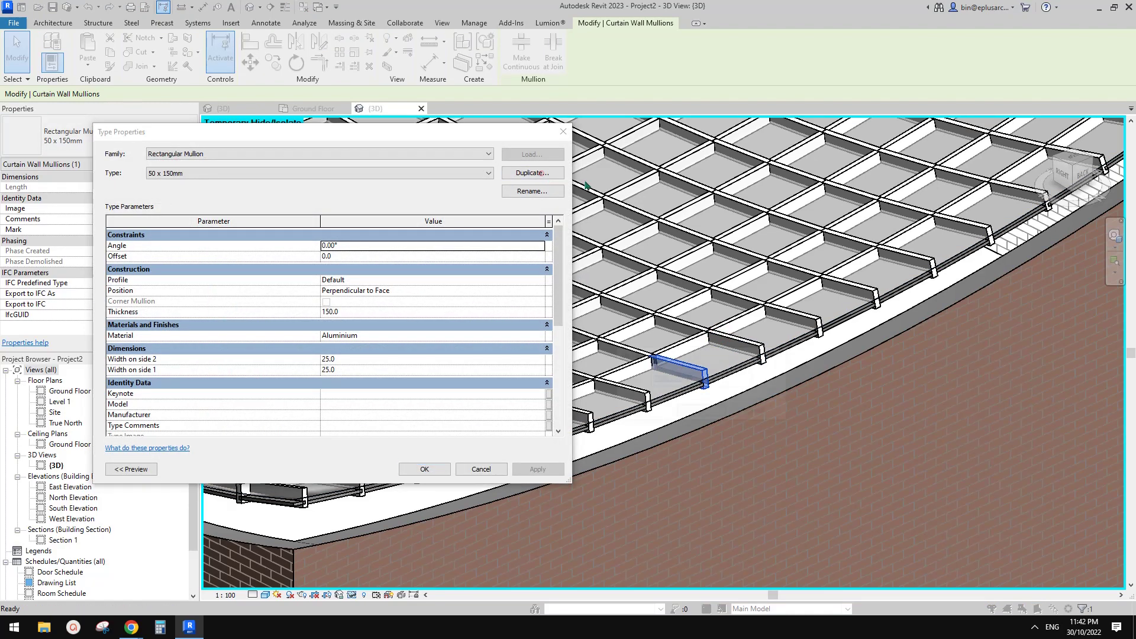
left_click(544, 175)
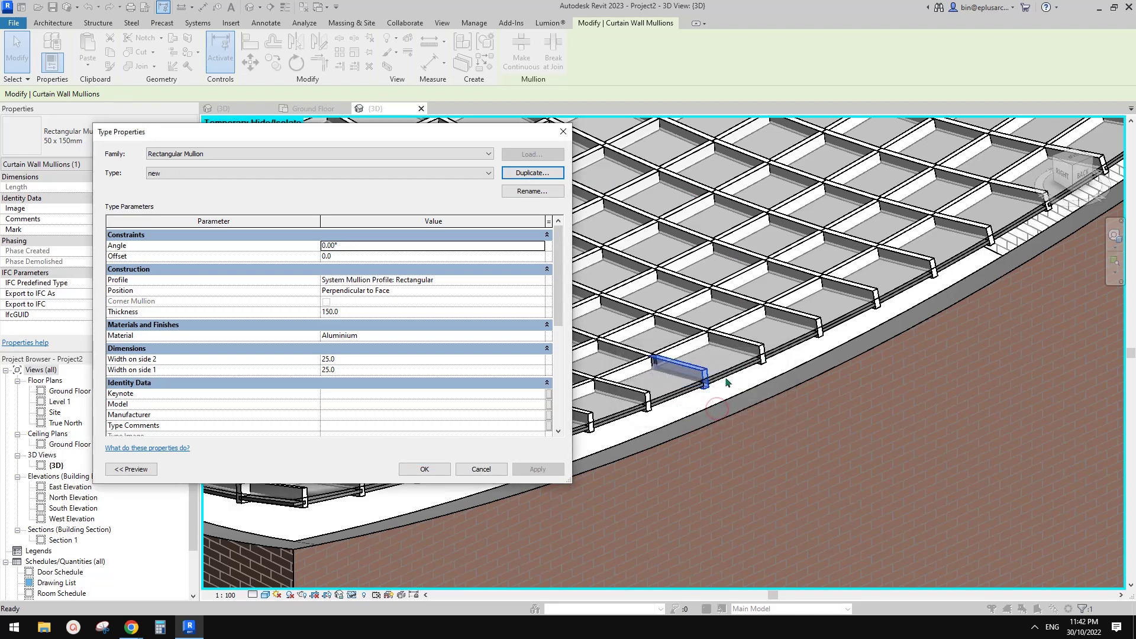
Set the "new" mullion type's width to 45 on both sides and its thickness to 300.
left_click(368, 359)
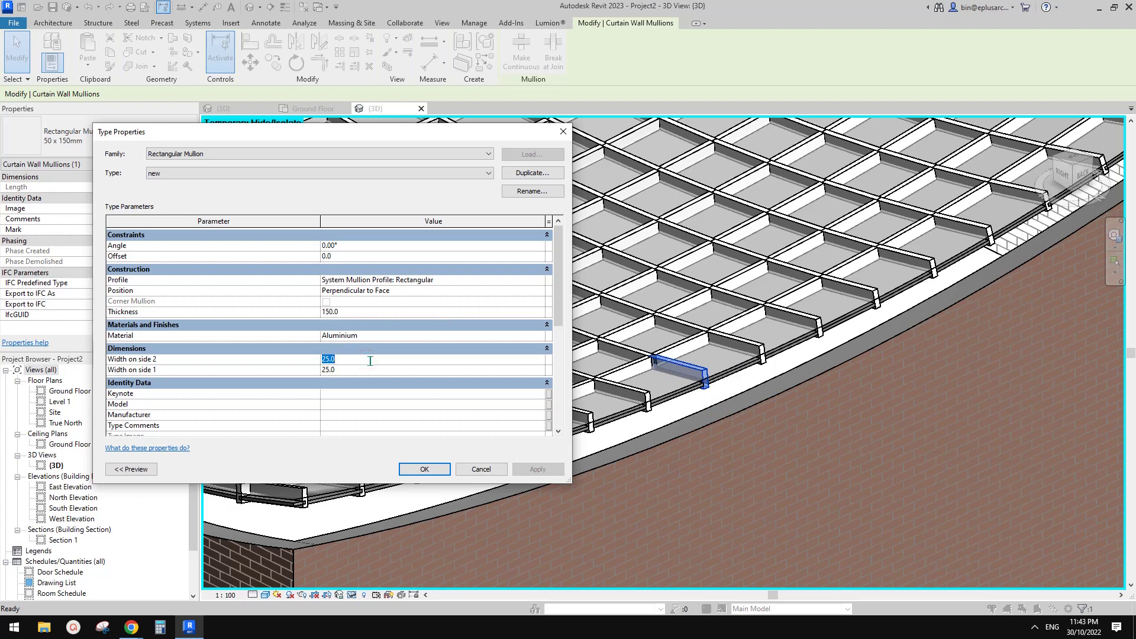
type("45")
left_click(368, 370)
type("45")
left_click(358, 312)
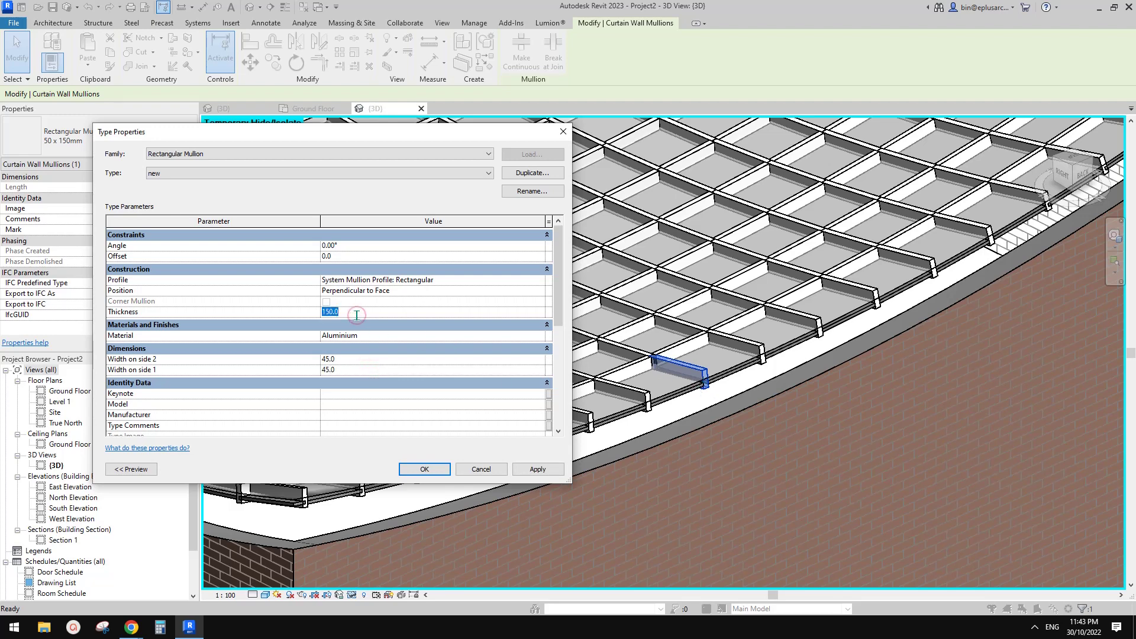
type("30")
left_click(424, 469)
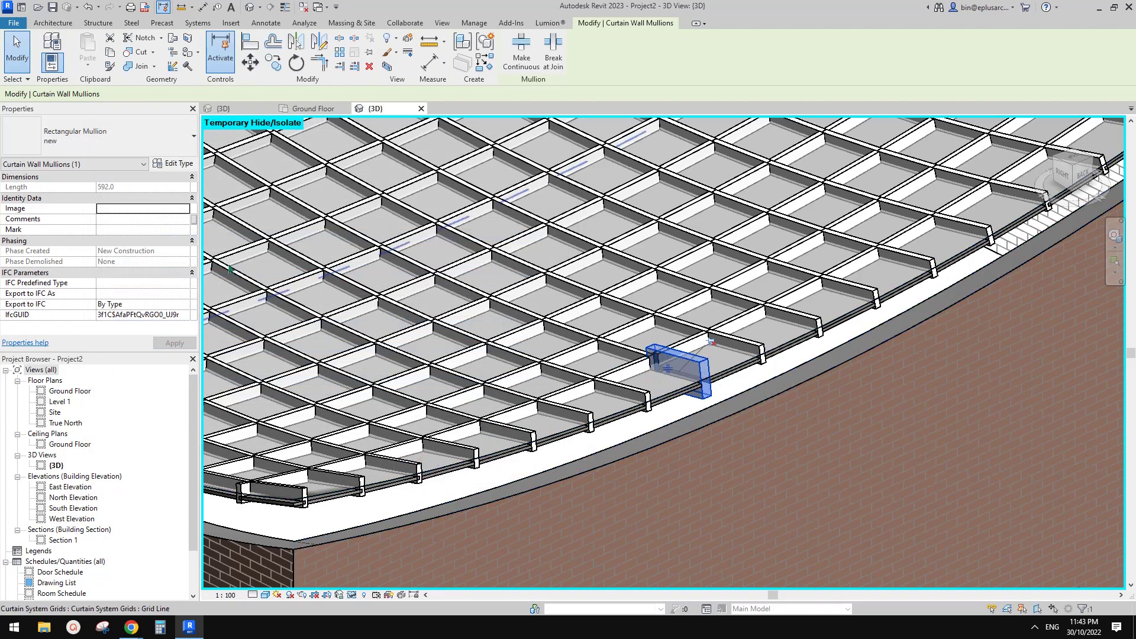
Set the "new" mullion type's offset to -150 and apply it.
left_click(173, 163)
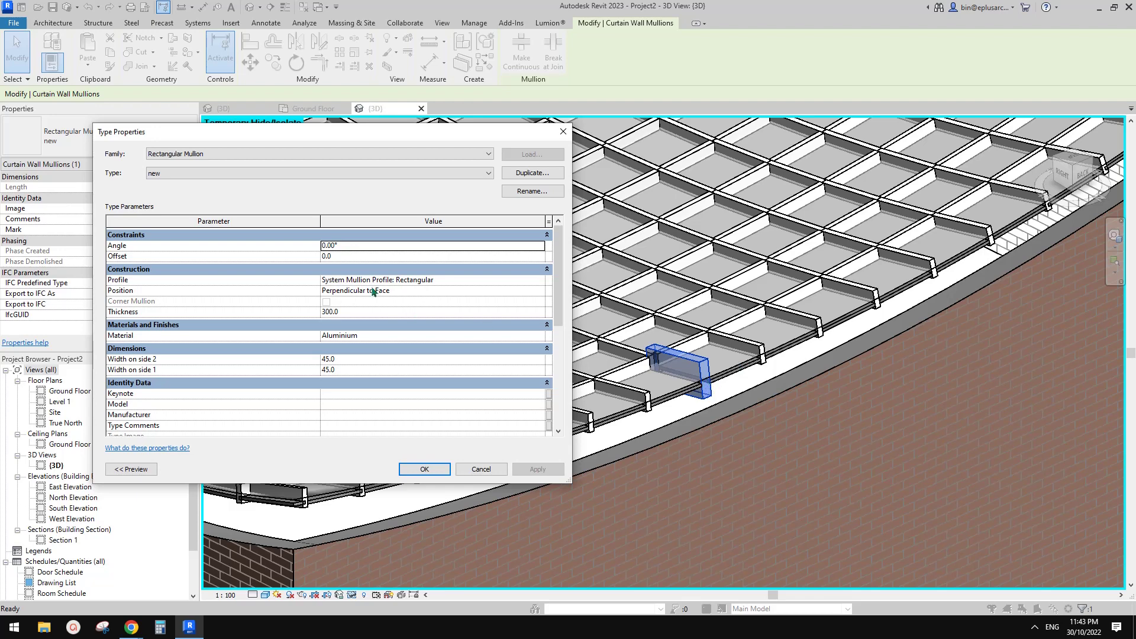
left_click(352, 258)
type("-150")
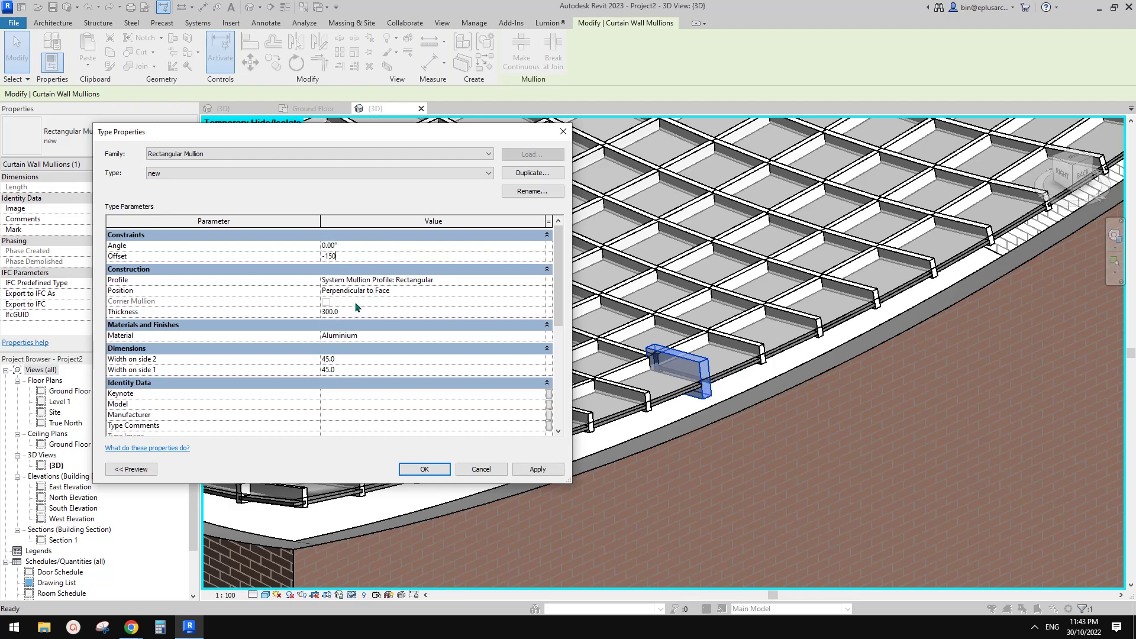
left_click(536, 469)
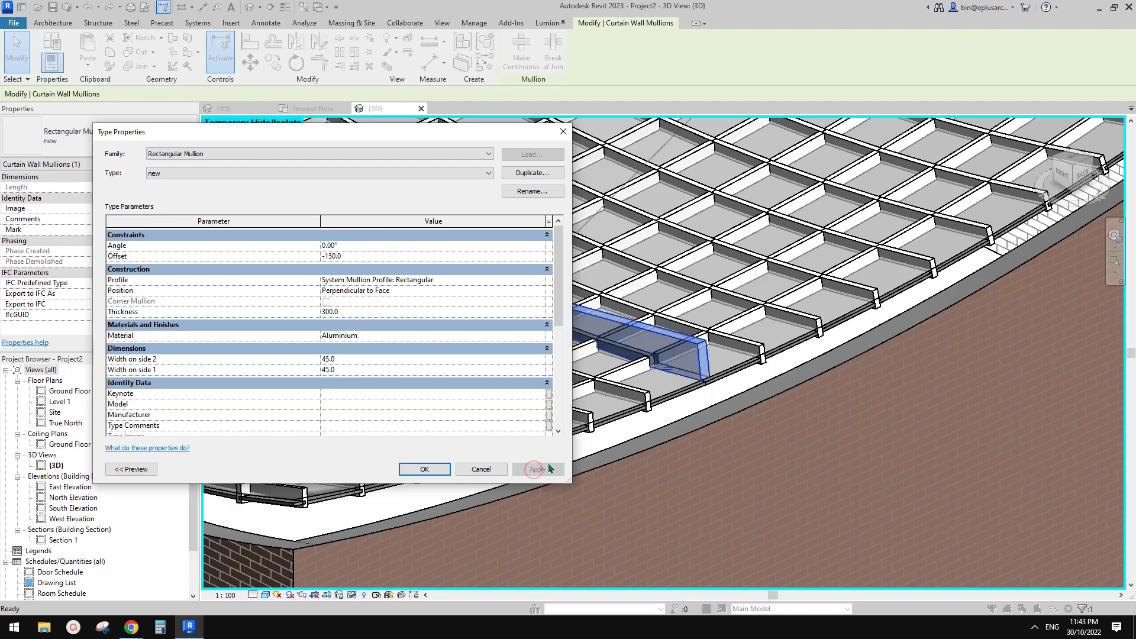
Set the "new" mullion type's offset to 150 and confirm the type properties.
left_click(365, 260)
type("150")
left_click(424, 469)
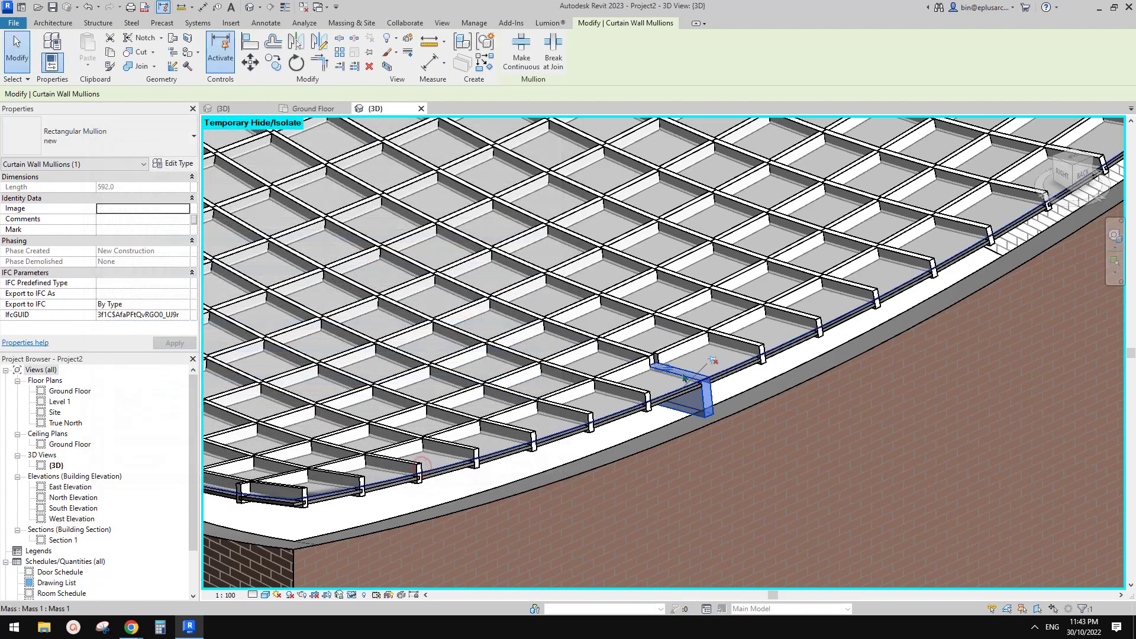
Inspect the resized edge mullion and revert it to match the neighbouring mullions.
middle_click_drag(721, 390, 667, 401)
scroll(666, 400, "up", 1)
left_click(667, 400)
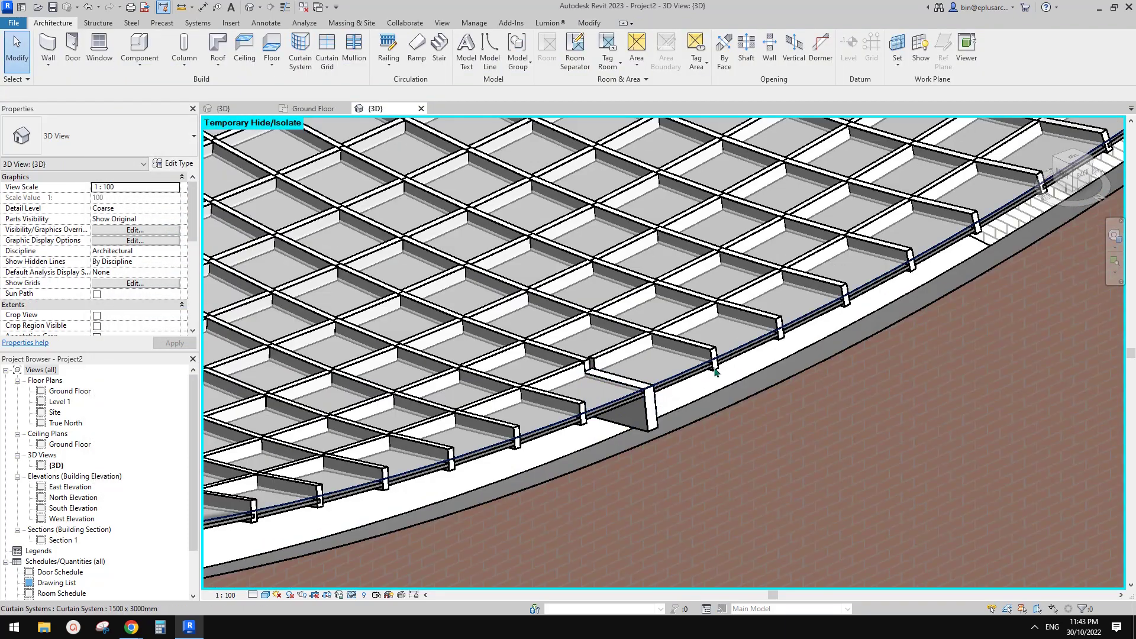
left_click(645, 381)
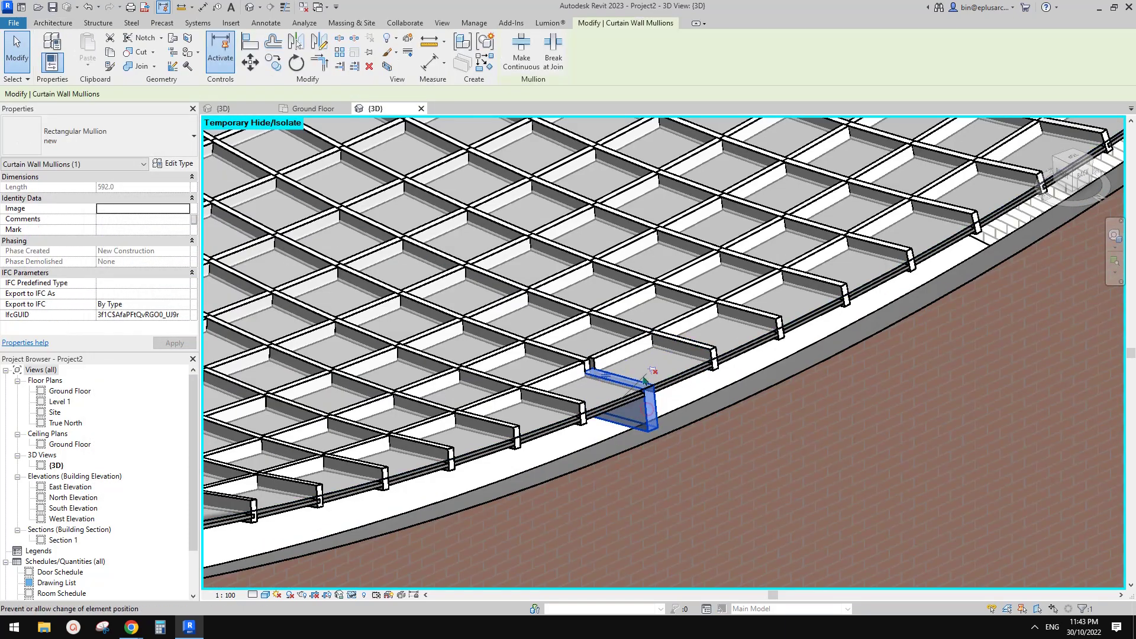
key("Escape")
key("Tab")
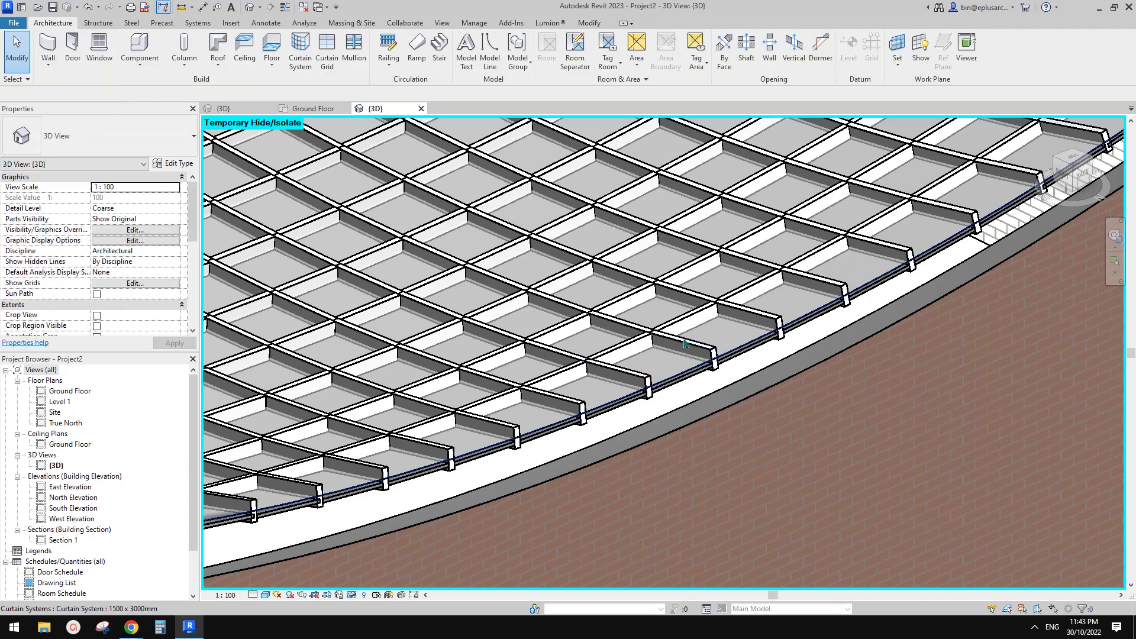
Set the interior mullions of Grid 1 and Grid 2 in the curtain system type to Rectangular Mullion : new.
left_click(685, 343)
left_click(173, 163)
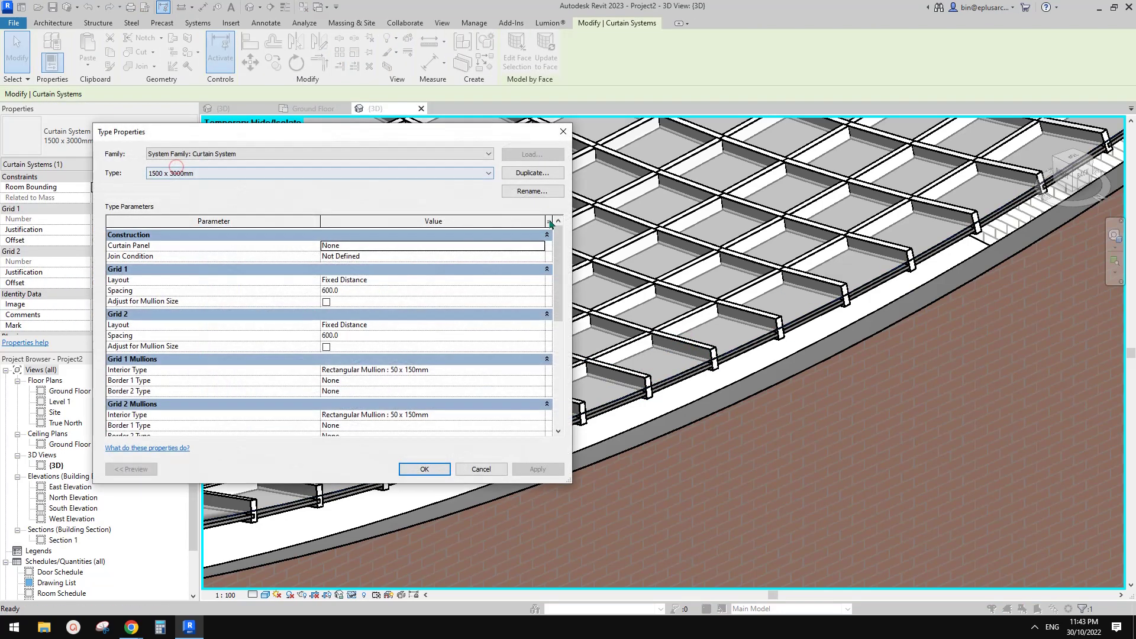
left_click(468, 370)
left_click(539, 369)
left_click(414, 423)
left_click(393, 415)
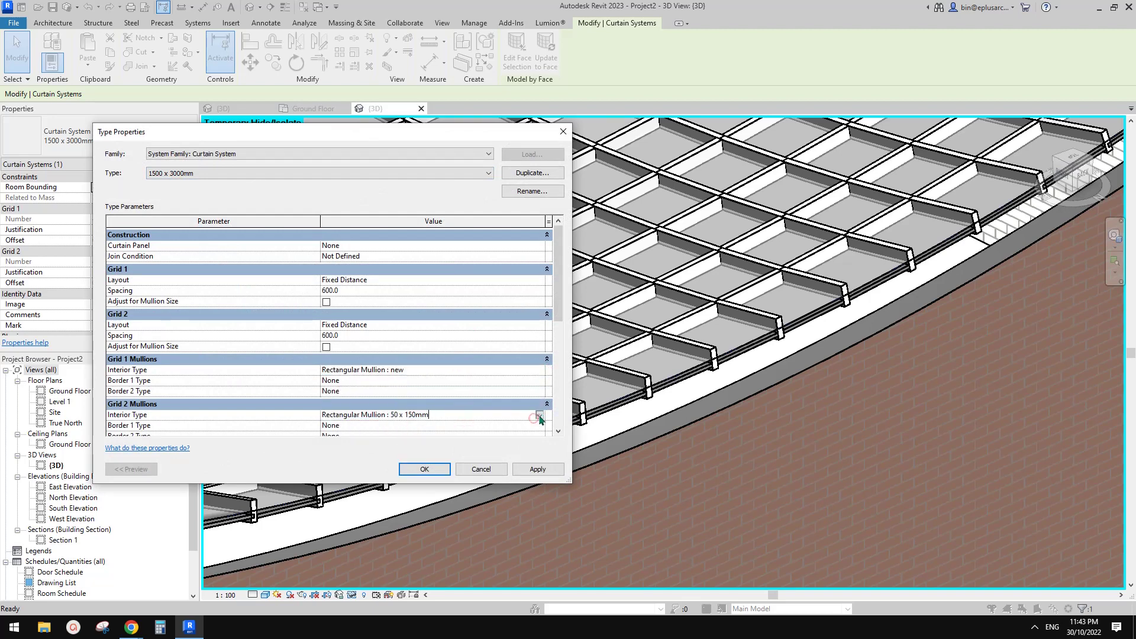
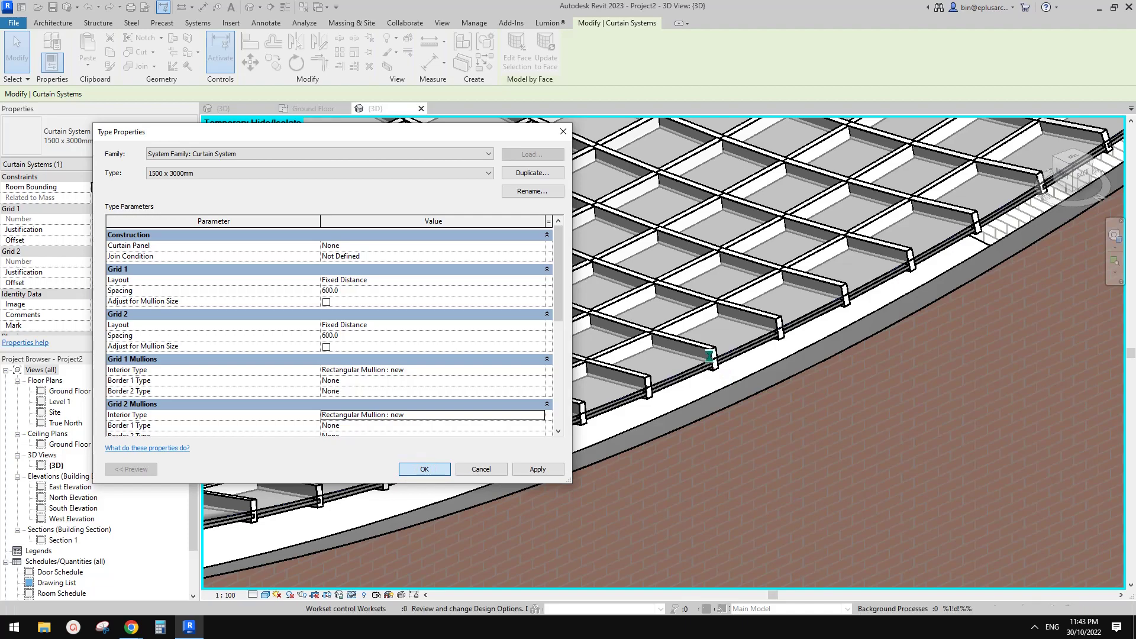
key("Return")
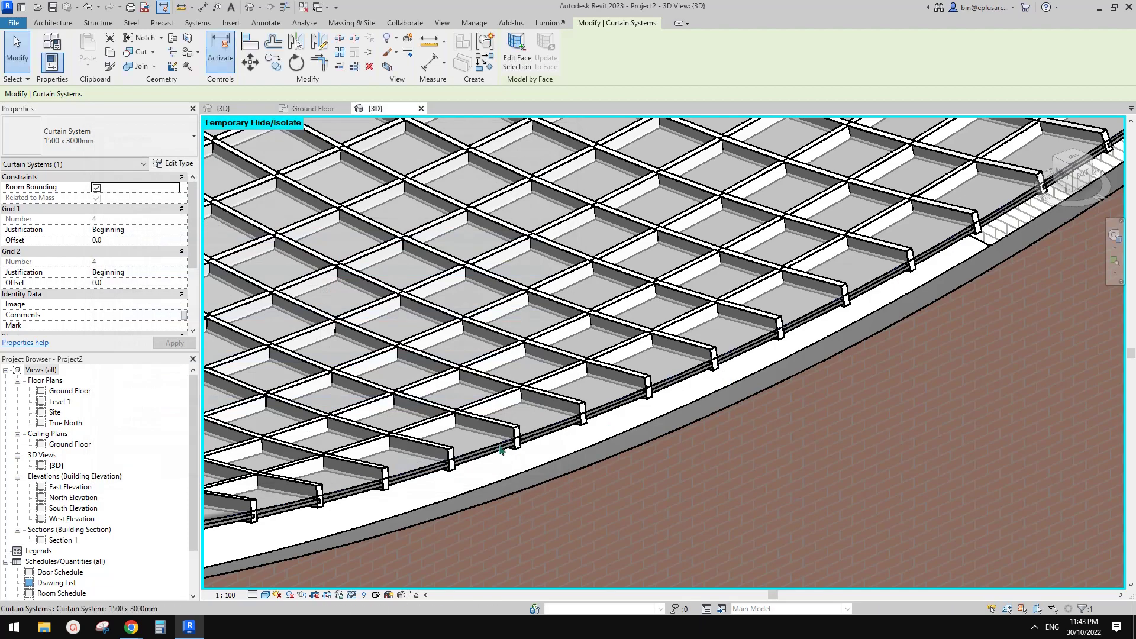
Examine the deeper mullions, glazed panels and mass surface along the edge of the curved roof.
scroll(775, 342, "down", 6)
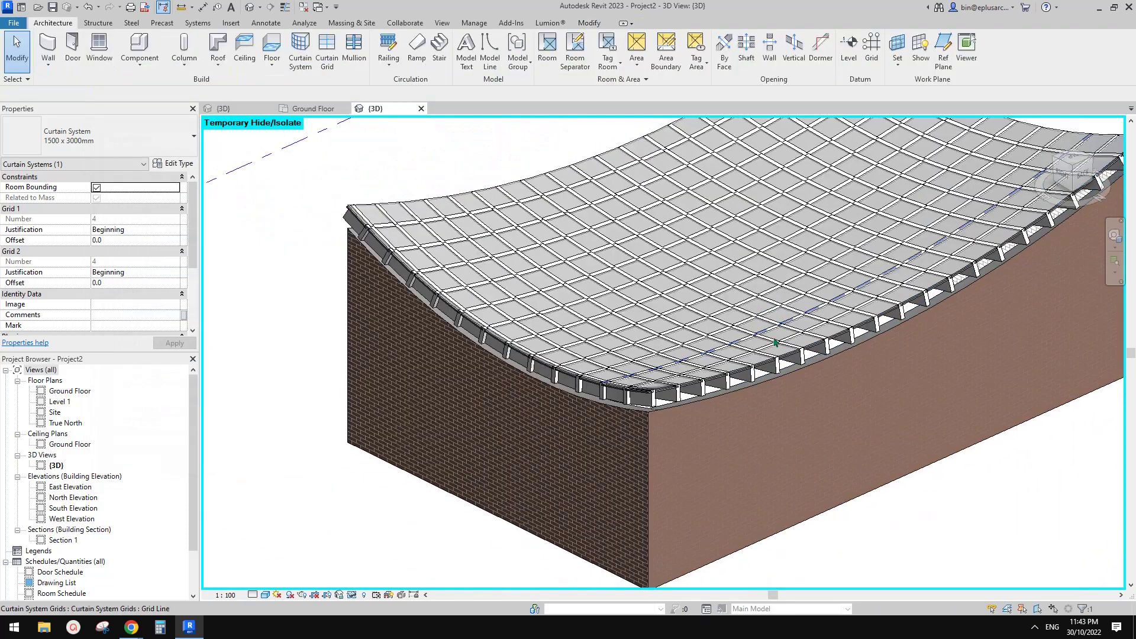
scroll(775, 342, "up", 1)
middle_click_drag(869, 300, 875, 264, "shift")
middle_click_drag(789, 326, 812, 354, "shift")
scroll(812, 354, "up", 5)
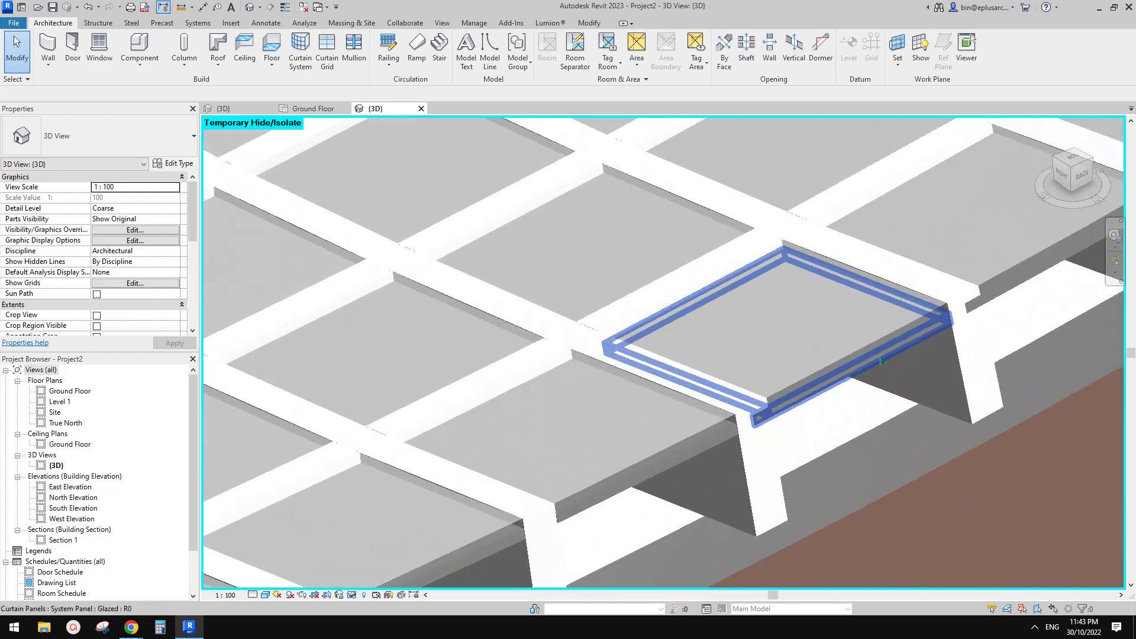
left_click(881, 360)
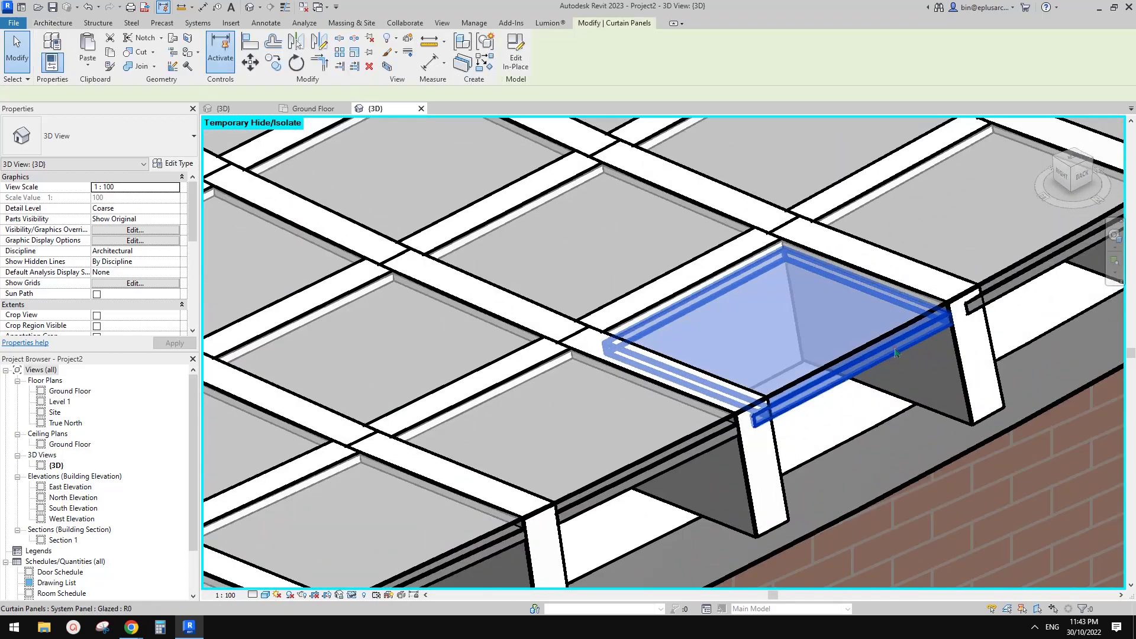
middle_click_drag(881, 360, 666, 320)
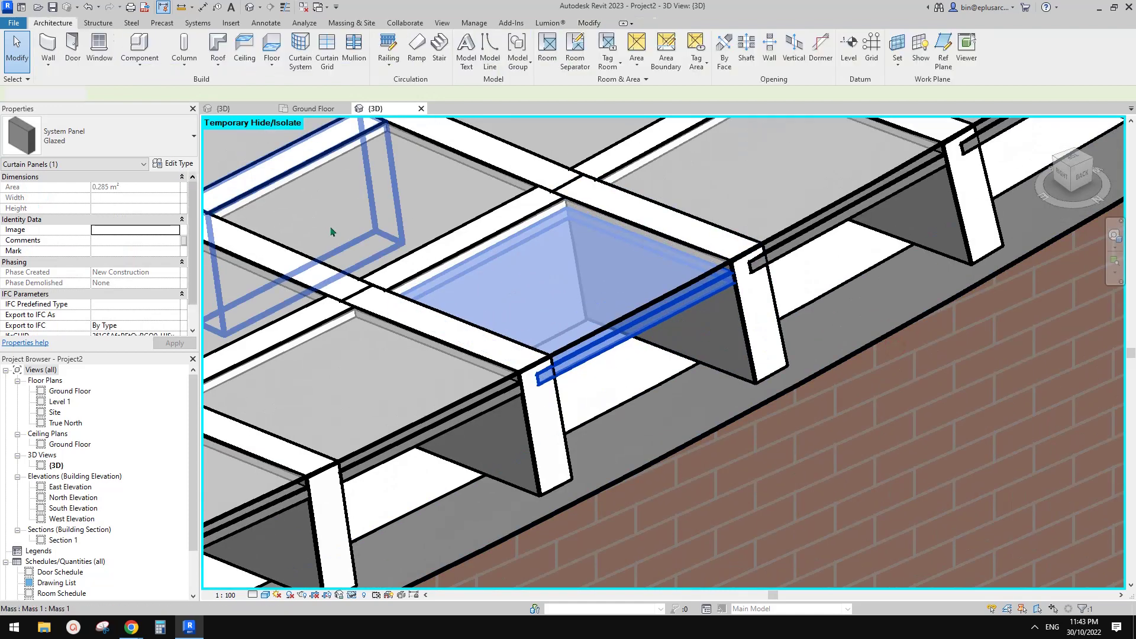
left_click(769, 235)
left_click(762, 211)
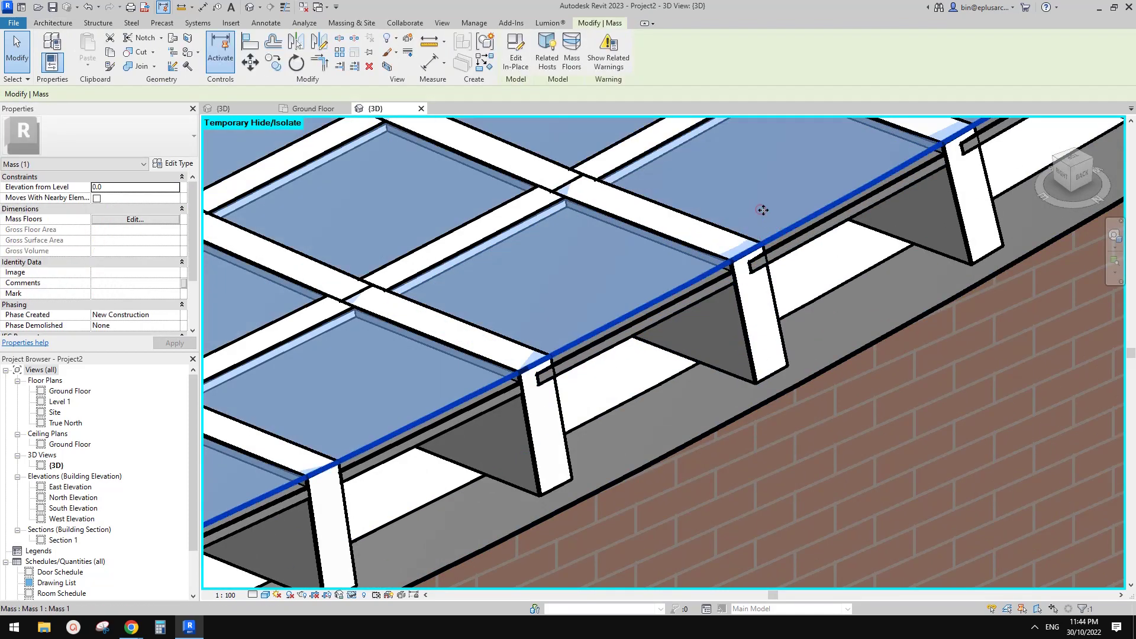
key("Escape")
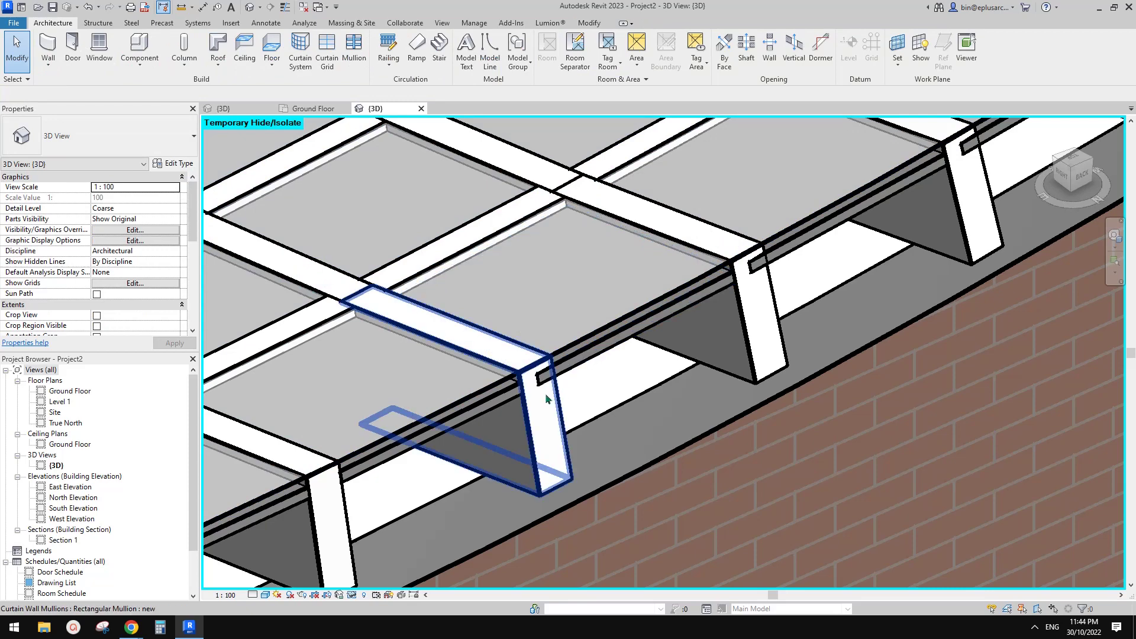
Hide the mass surface covering the curtain system grid.
left_click(535, 378)
scroll(534, 377, "down", 5)
middle_click_drag(534, 377, 636, 380)
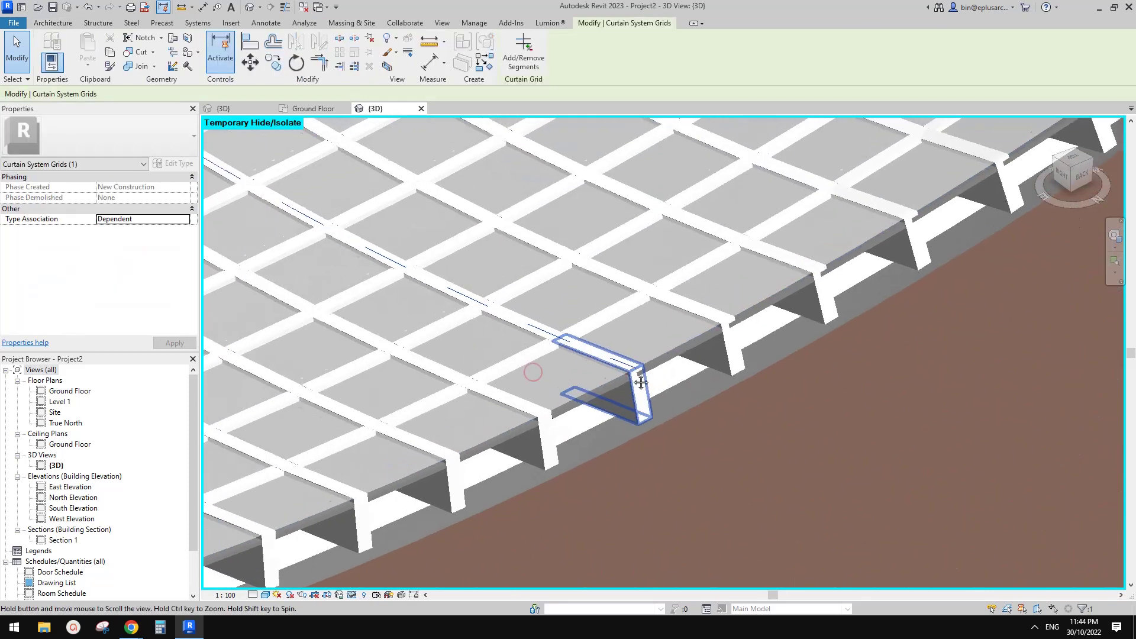
scroll(636, 379, "up", 2)
key("Escape")
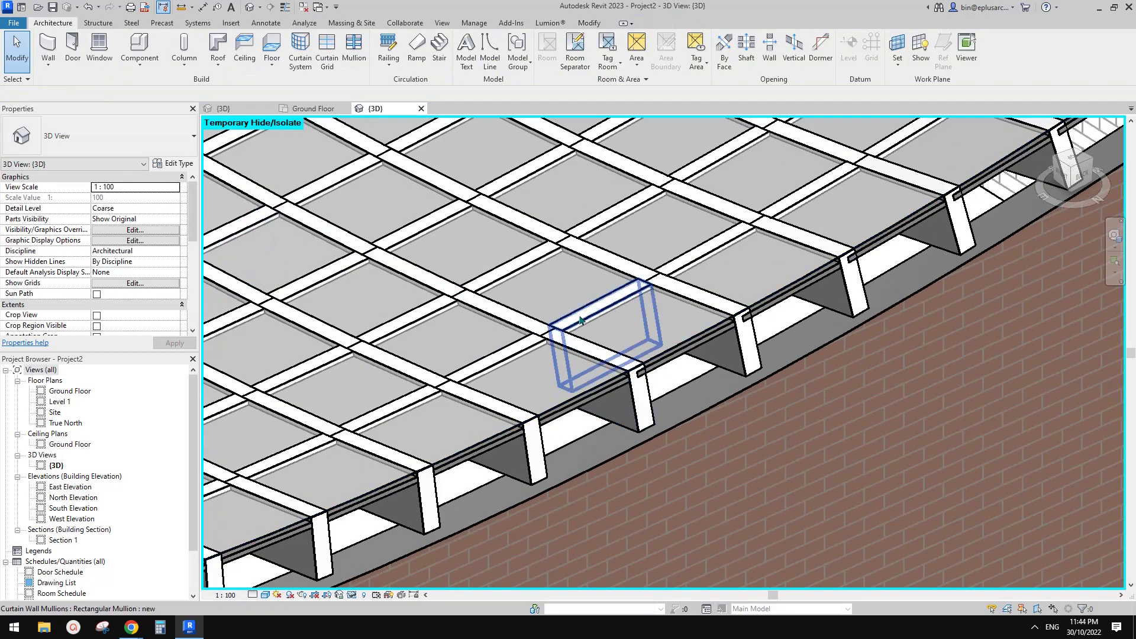
scroll(549, 336, "up", 3)
left_click(549, 336)
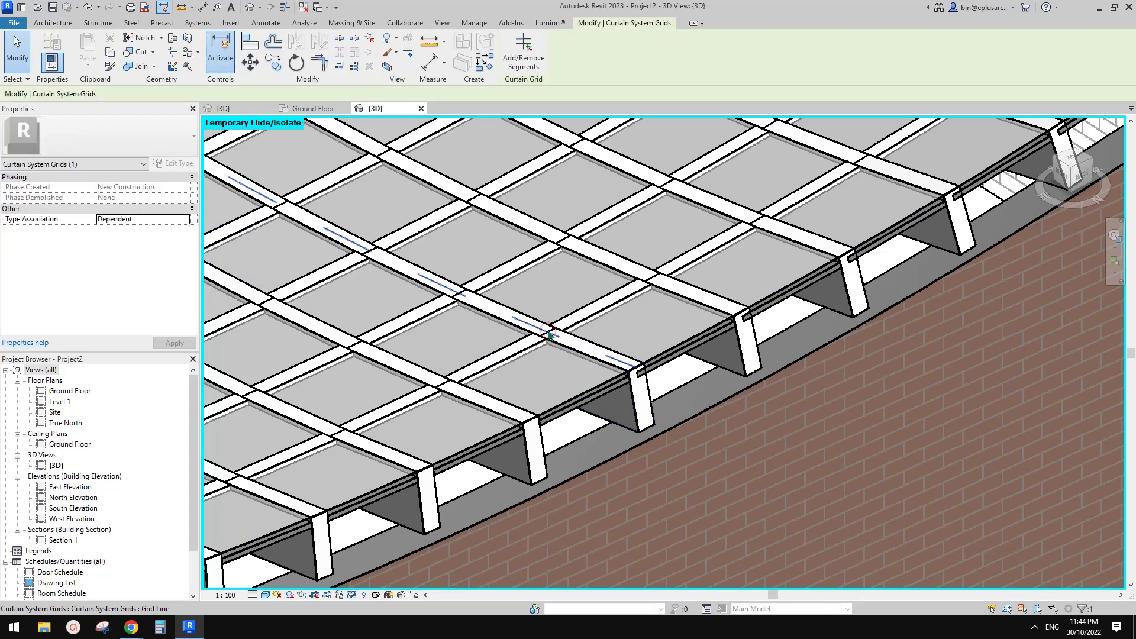
left_click(555, 372)
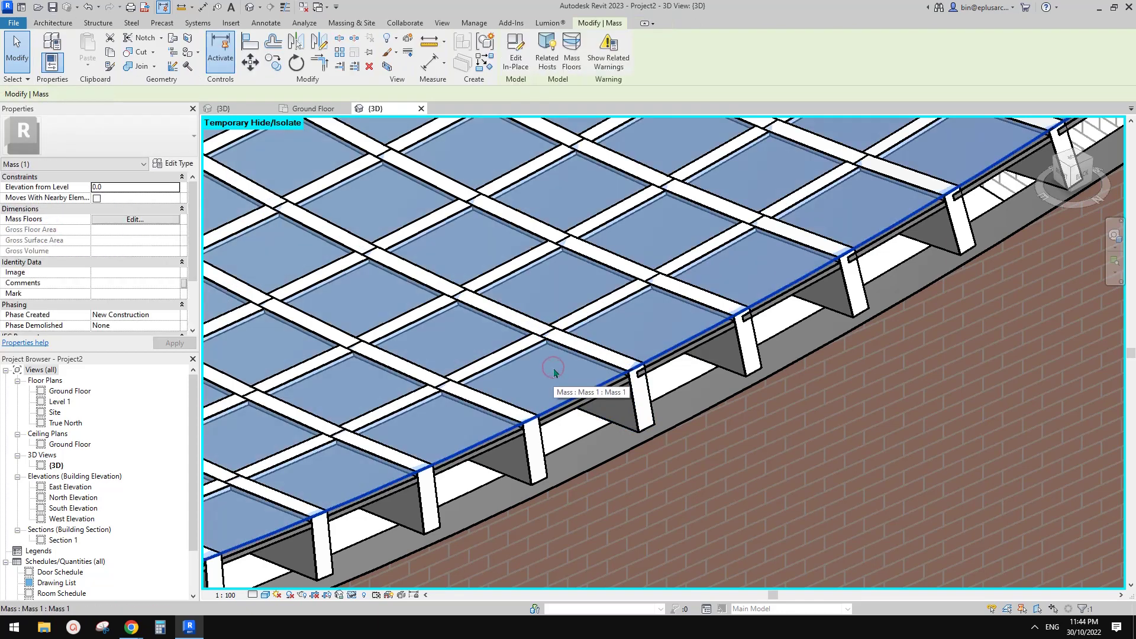
key("Escape")
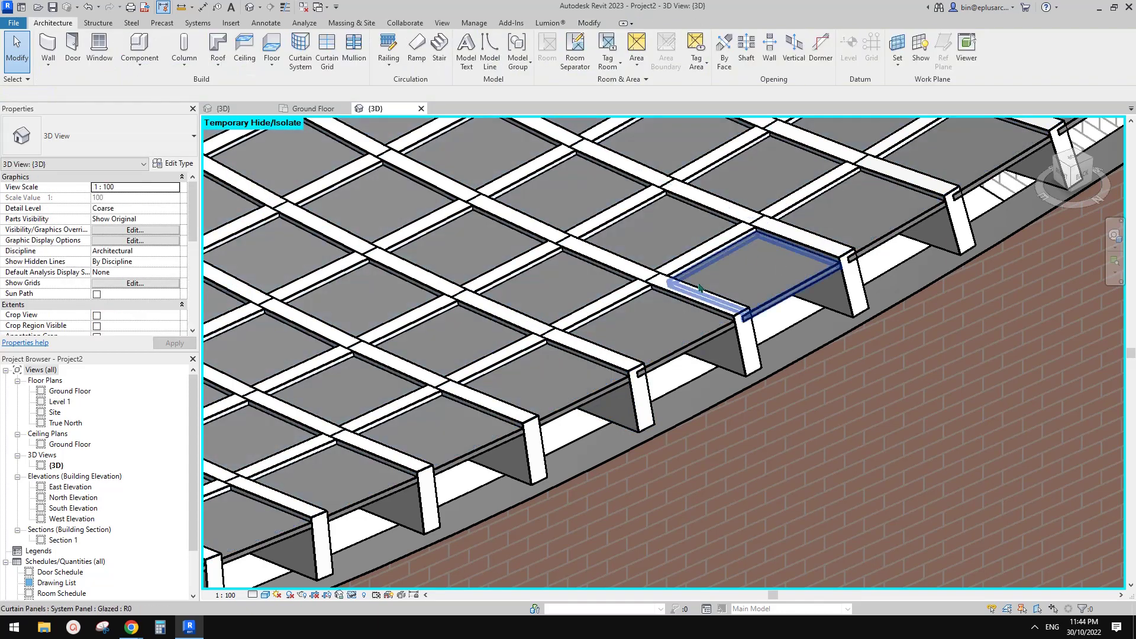
Check the curtain system's type properties without changing them, and examine the roof edge.
left_click(564, 374)
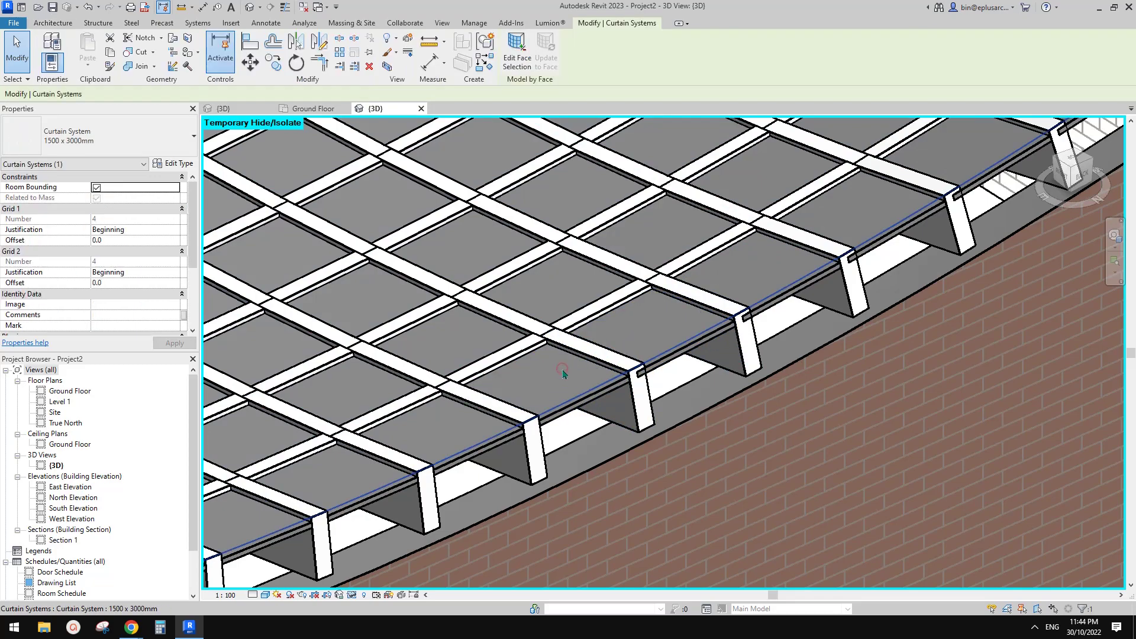
scroll(563, 372, "down", 2)
scroll(563, 372, "up", 1)
left_click(177, 163)
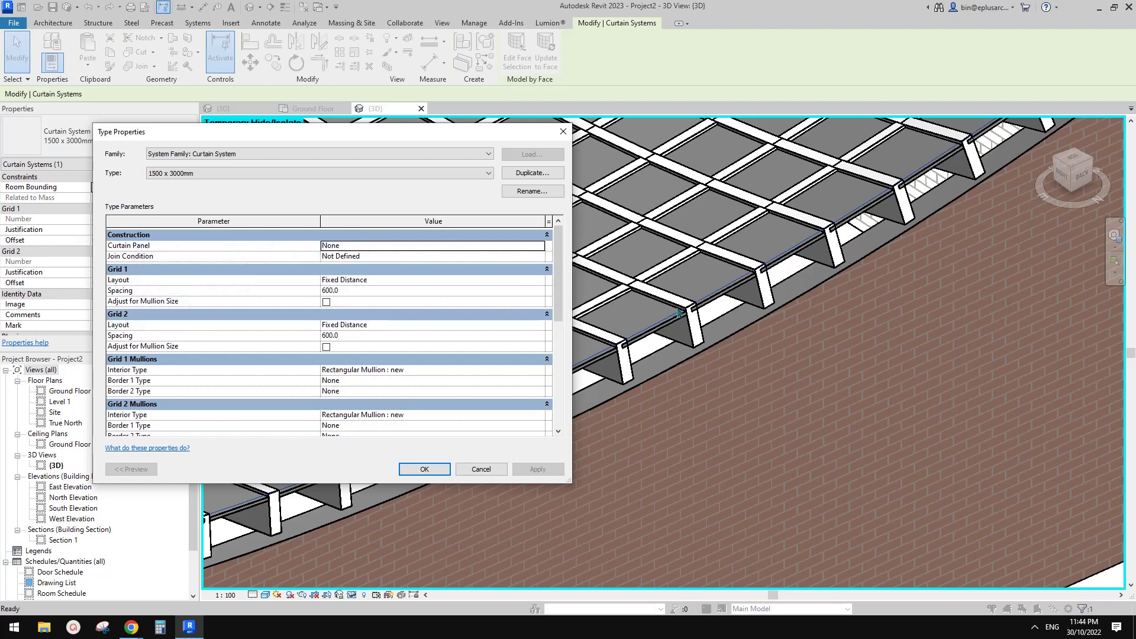
left_click(481, 469)
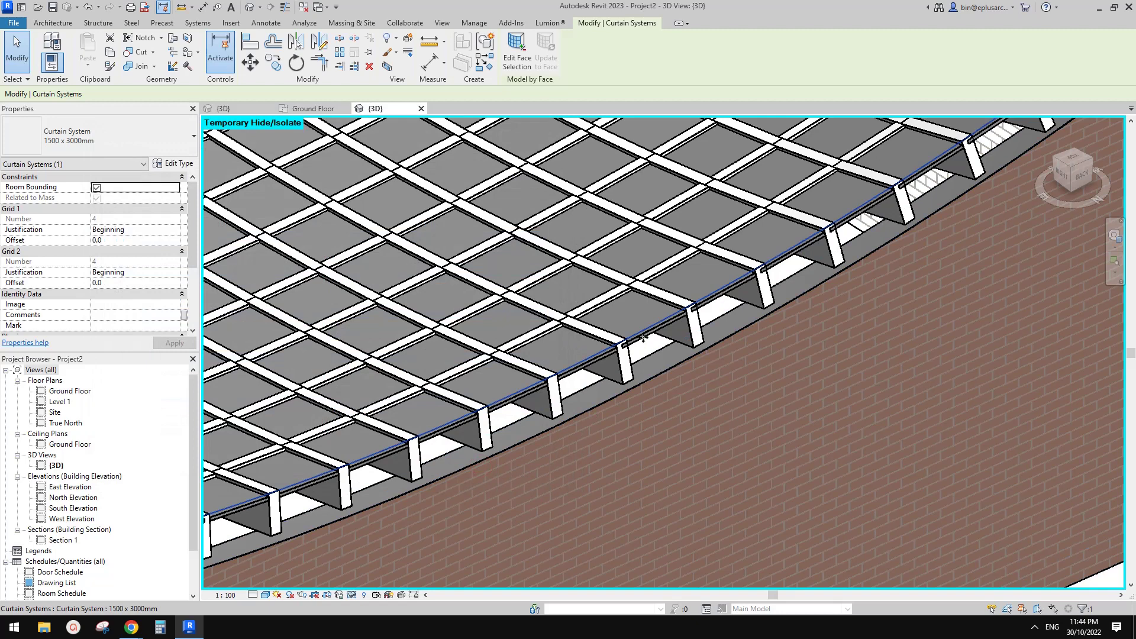
key("Tab")
left_click(643, 338)
scroll(648, 349, "down", 2)
key("Escape")
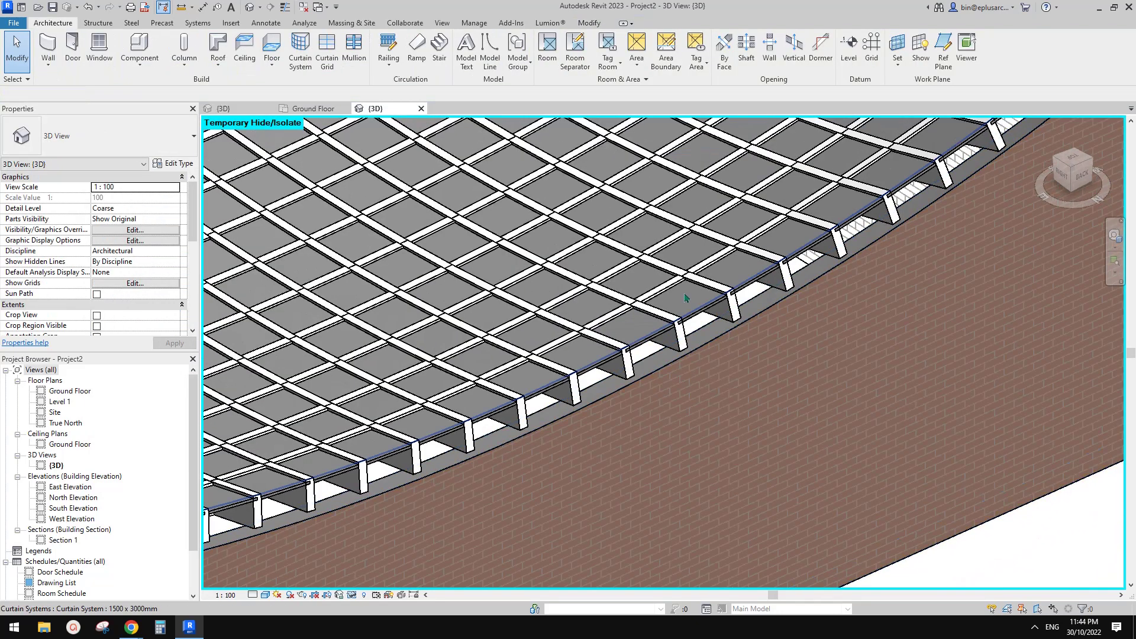
Review the curtain panel options in the curtain system's type properties and look over the panelled roof.
left_click(670, 307)
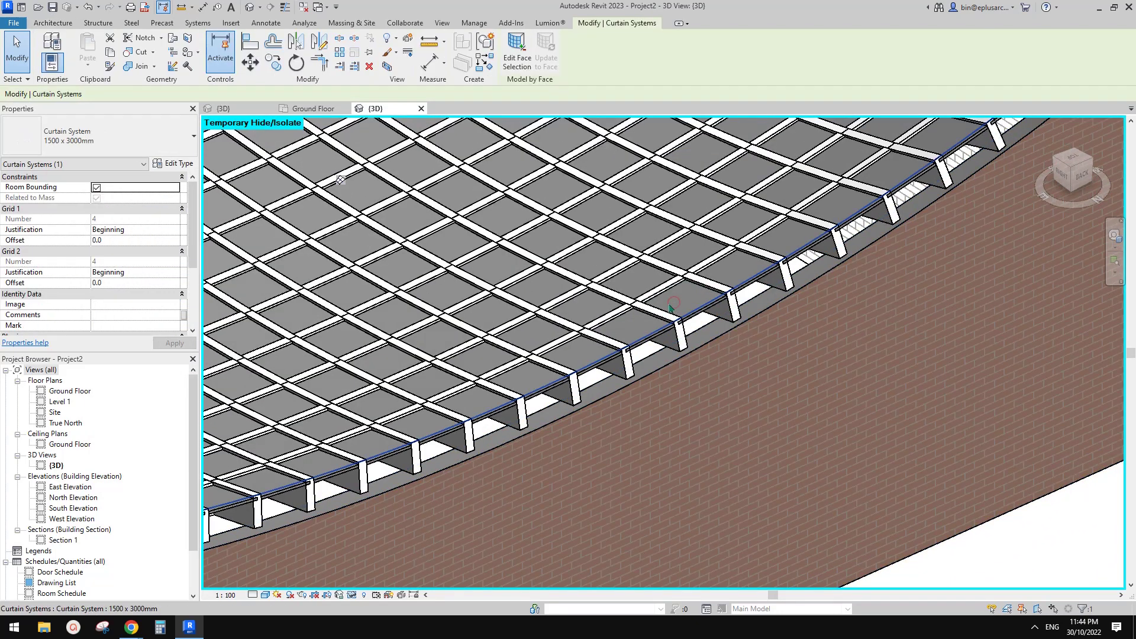
left_click(184, 172)
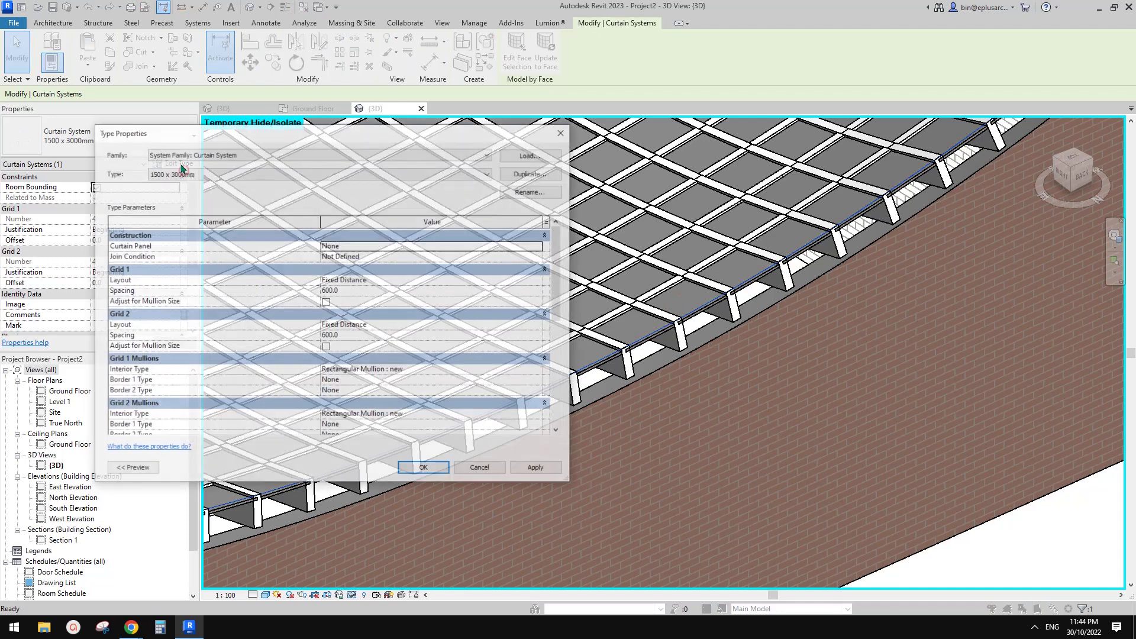
left_click(413, 245)
left_click(538, 245)
key("Escape")
key("Escape")
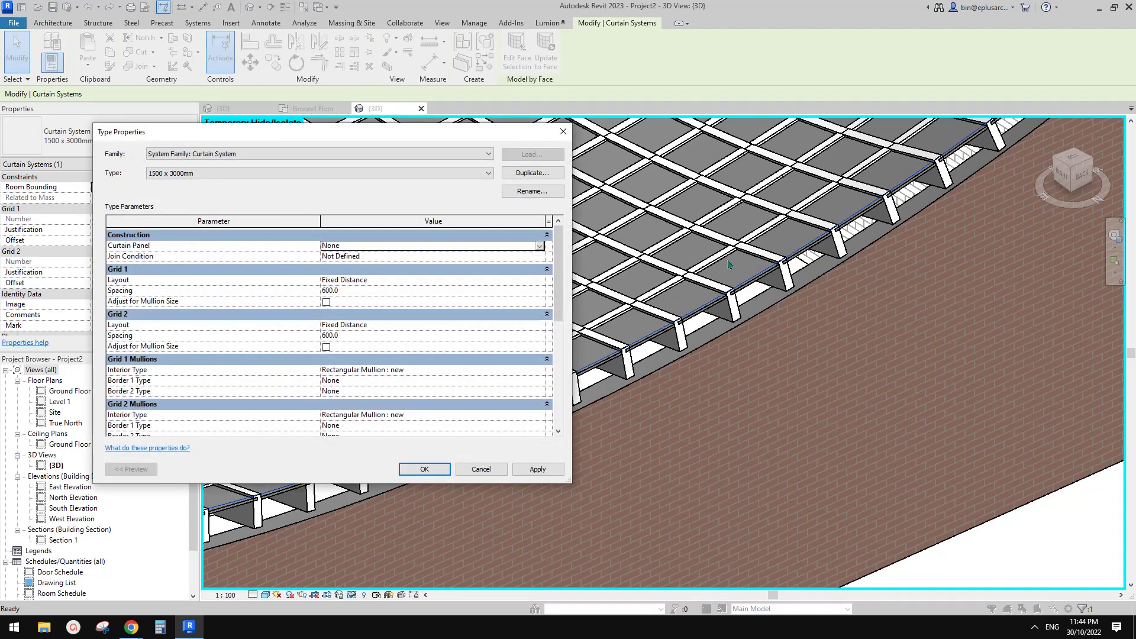
middle_click_drag(732, 266, 846, 388)
scroll(846, 388, "down", 2)
middle_click_drag(769, 353, 734, 330)
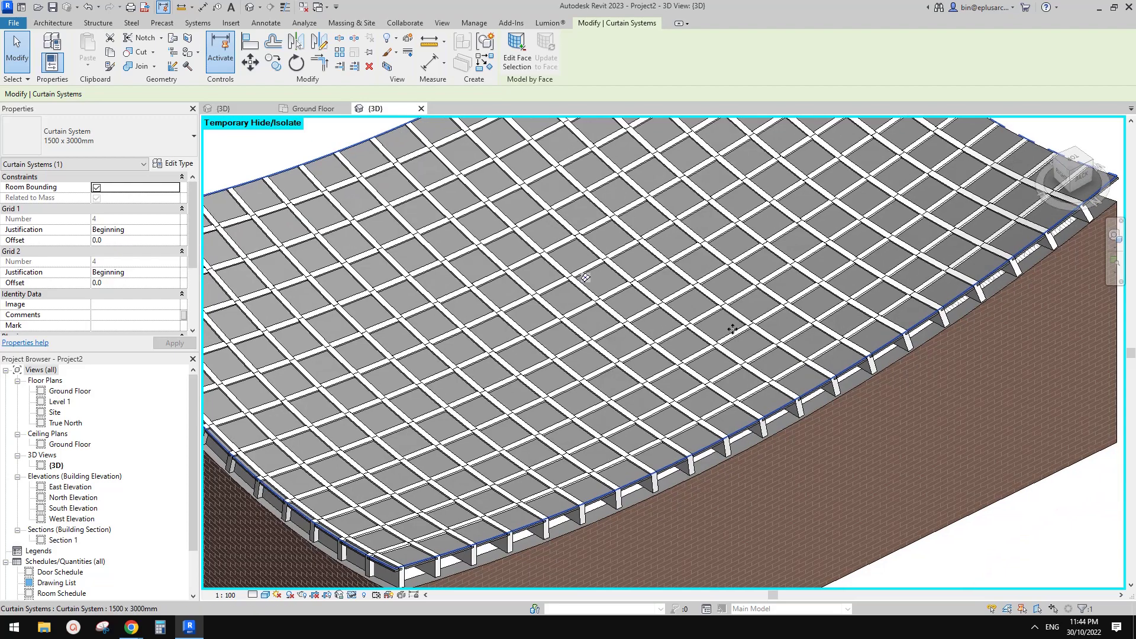
Load the Empty Panel.rfa family from the Curtain Wall Panels folder.
left_click(230, 24)
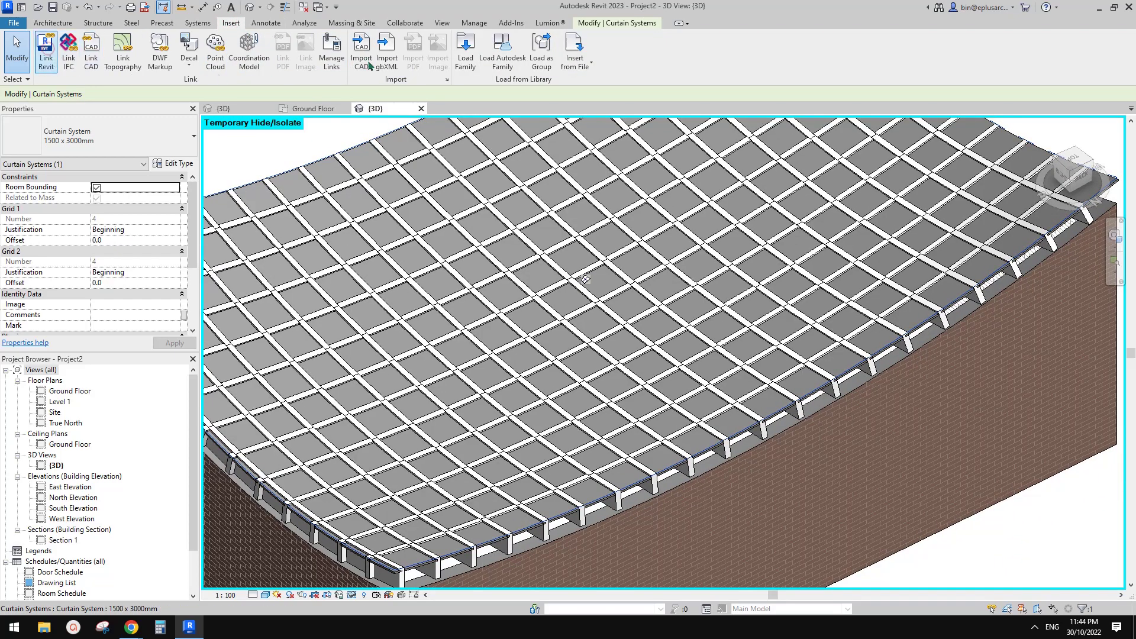
left_click(465, 50)
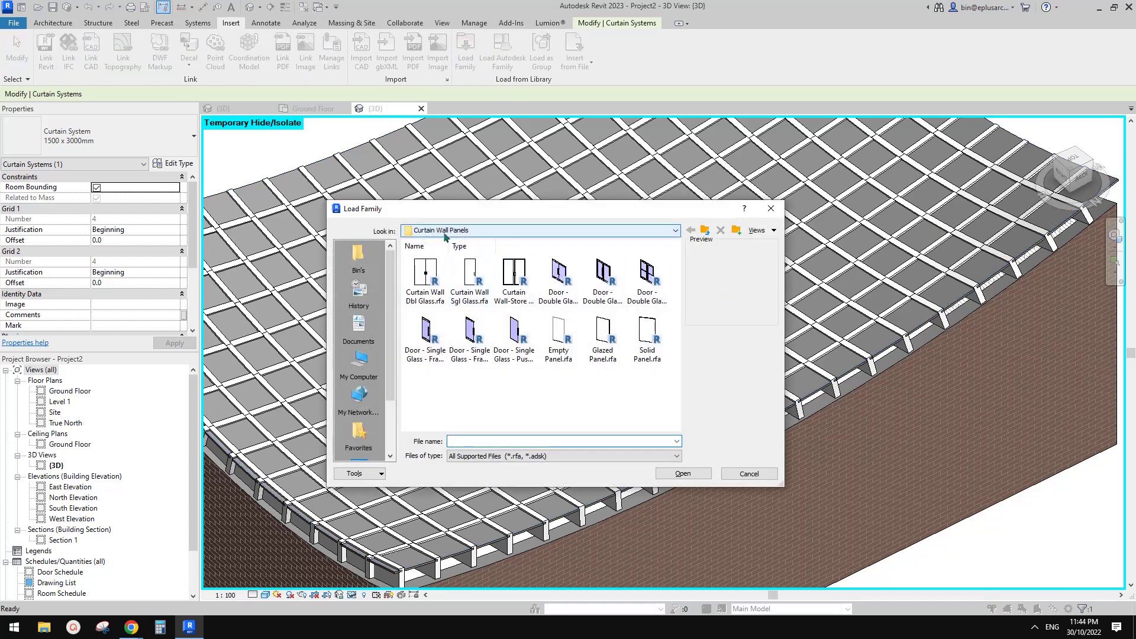
left_click(561, 335)
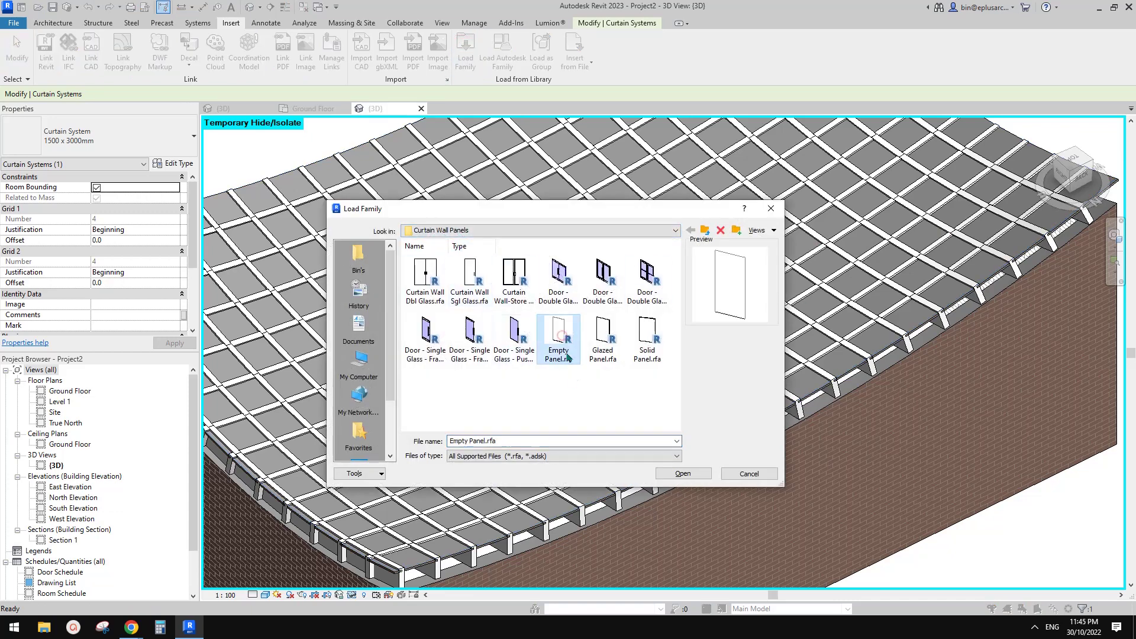
double_click(565, 343)
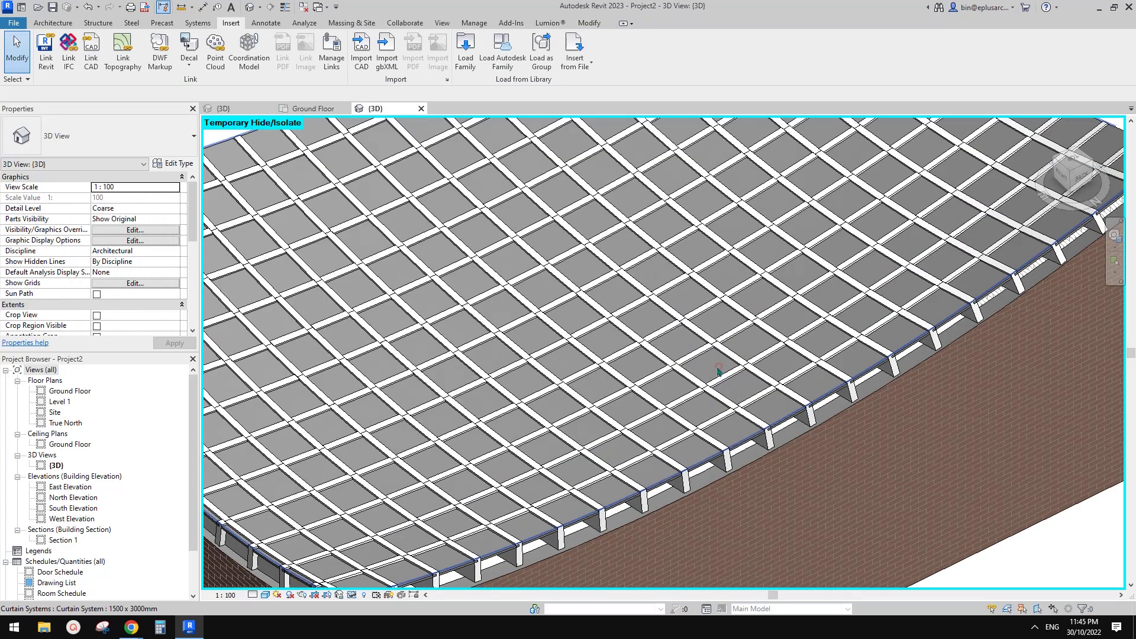
Set the curtain system type's curtain panel to Empty Panel : Empty Panel and accept the warning.
left_click(717, 371)
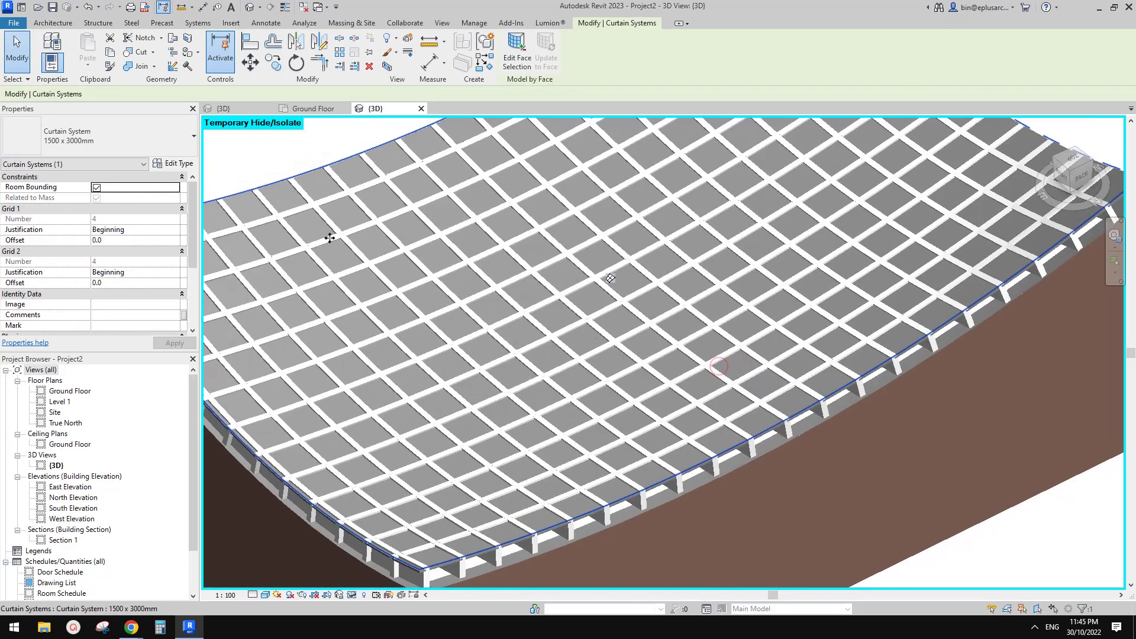
left_click(172, 163)
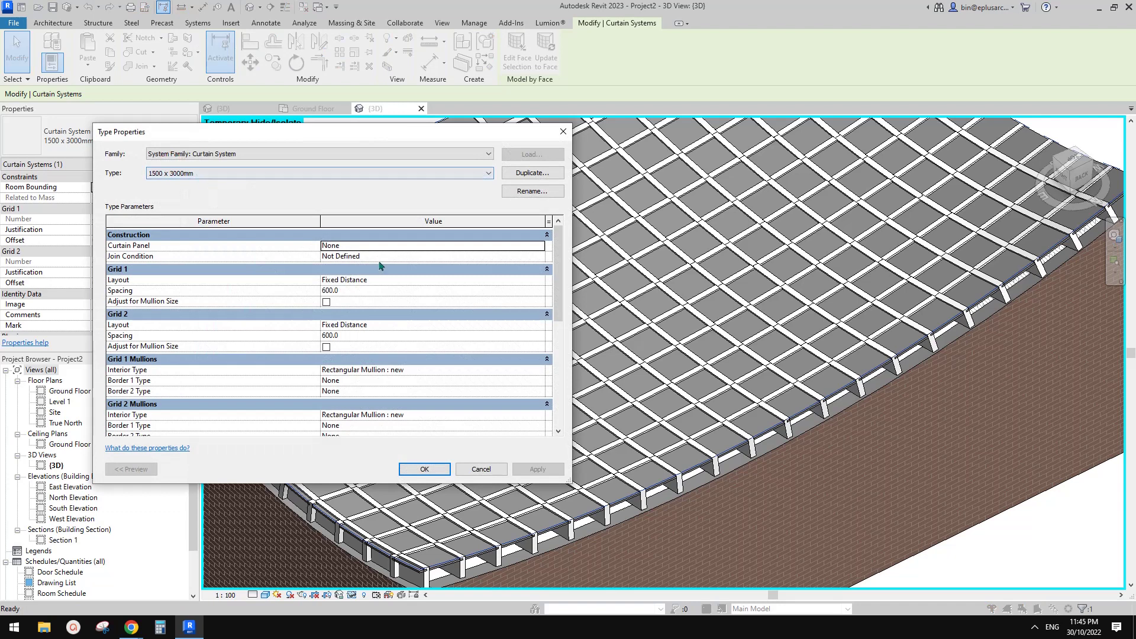
left_click(472, 244)
left_click(539, 247)
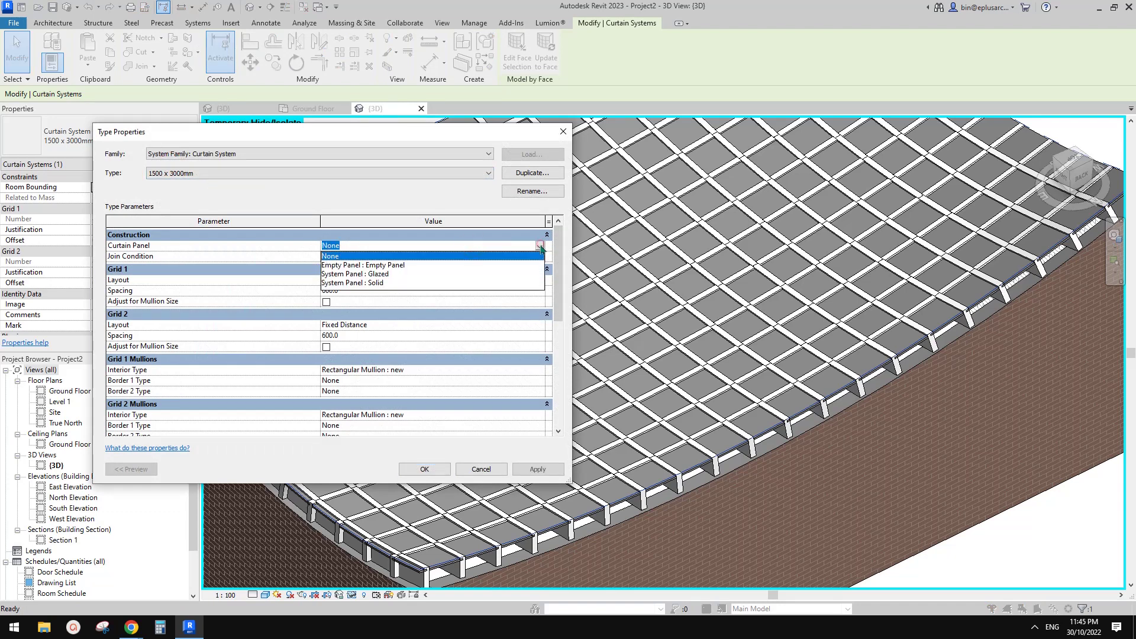
left_click(395, 265)
left_click(425, 469)
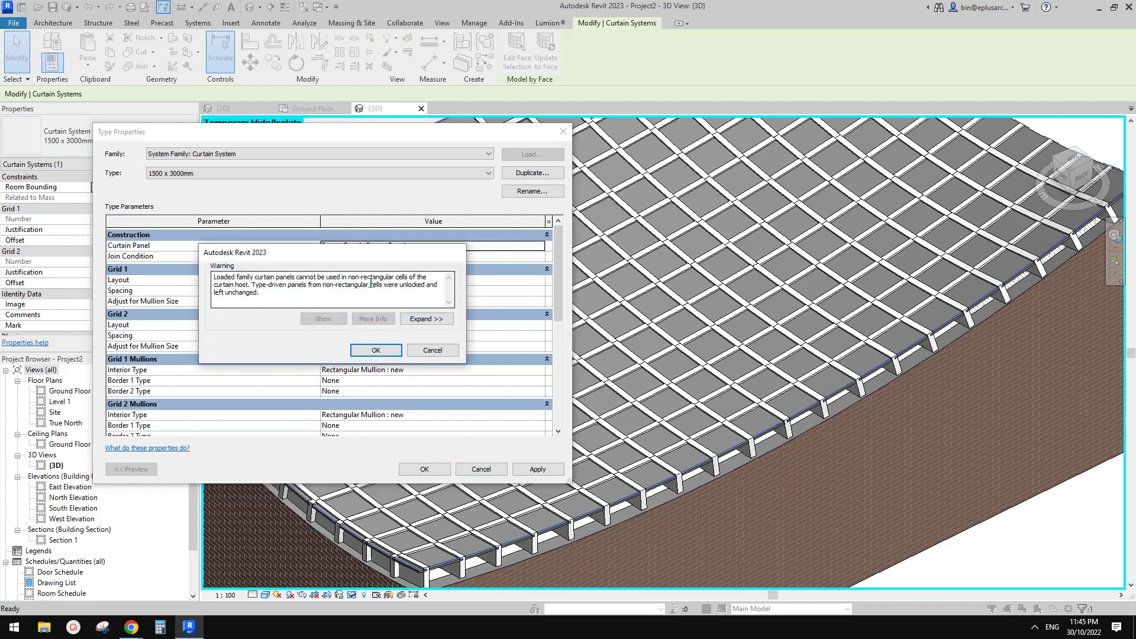
left_click_drag(400, 252, 733, 237)
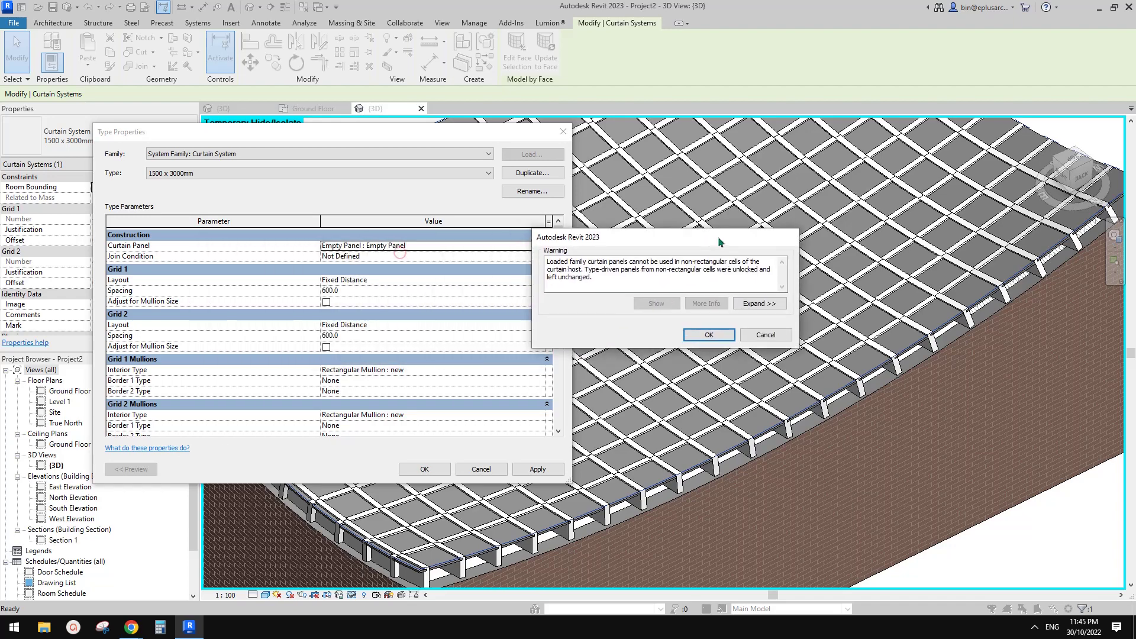
left_click(709, 335)
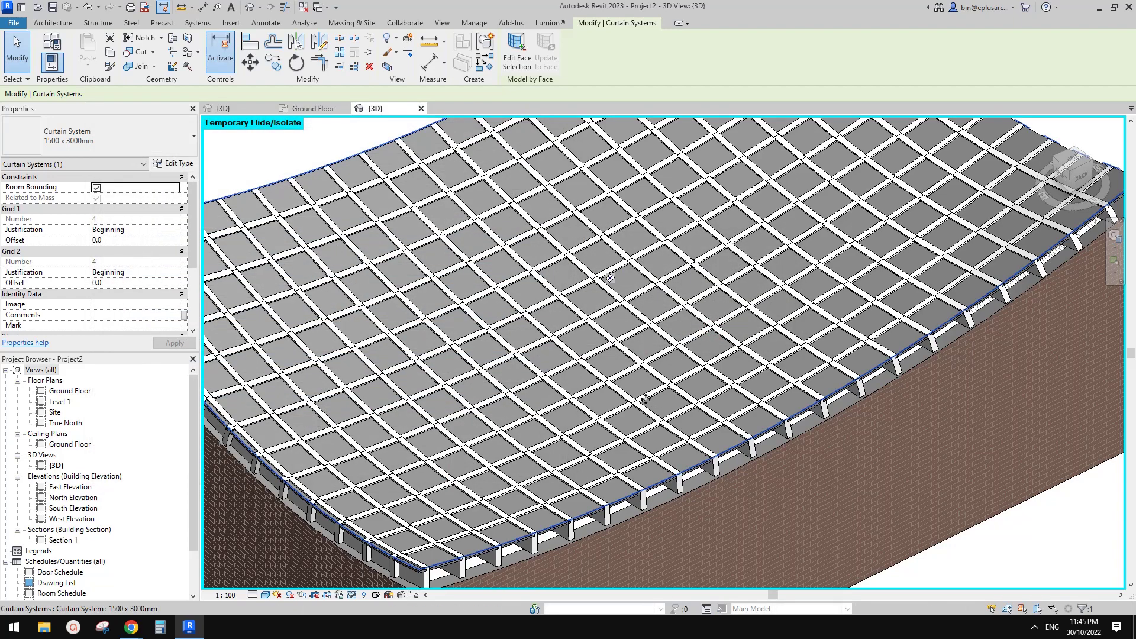
Look over the whole roof grid and close the inactive Ground Floor view.
scroll(698, 392, "down", 4)
middle_click_drag(759, 412, 682, 415)
scroll(753, 413, "up", 1)
key("Escape")
scroll(703, 408, "up", 1)
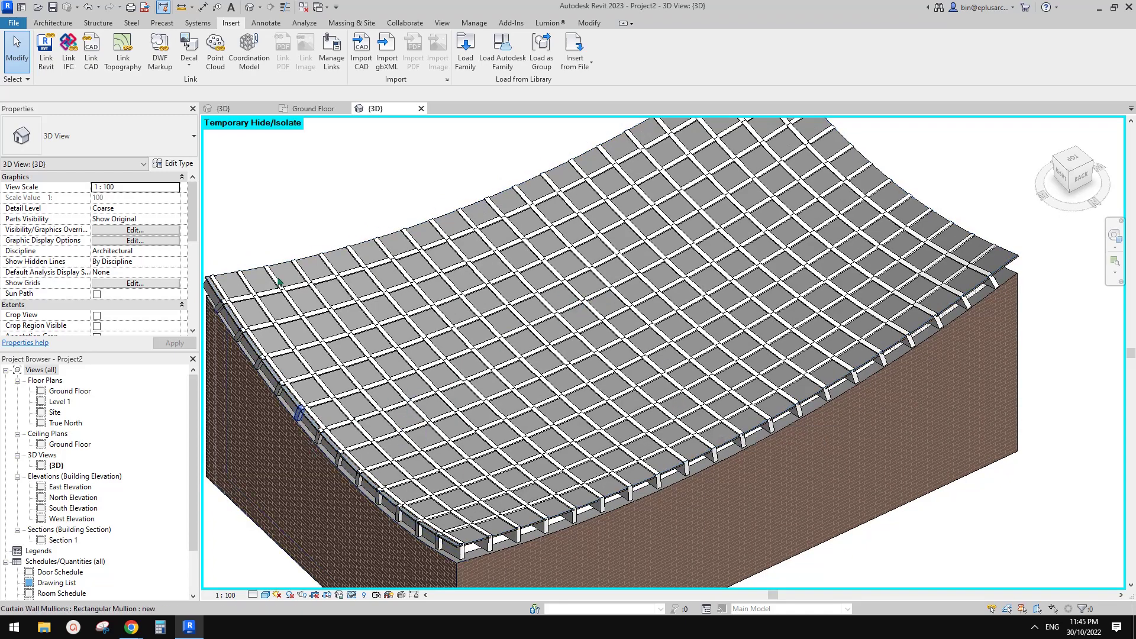
left_click(286, 10)
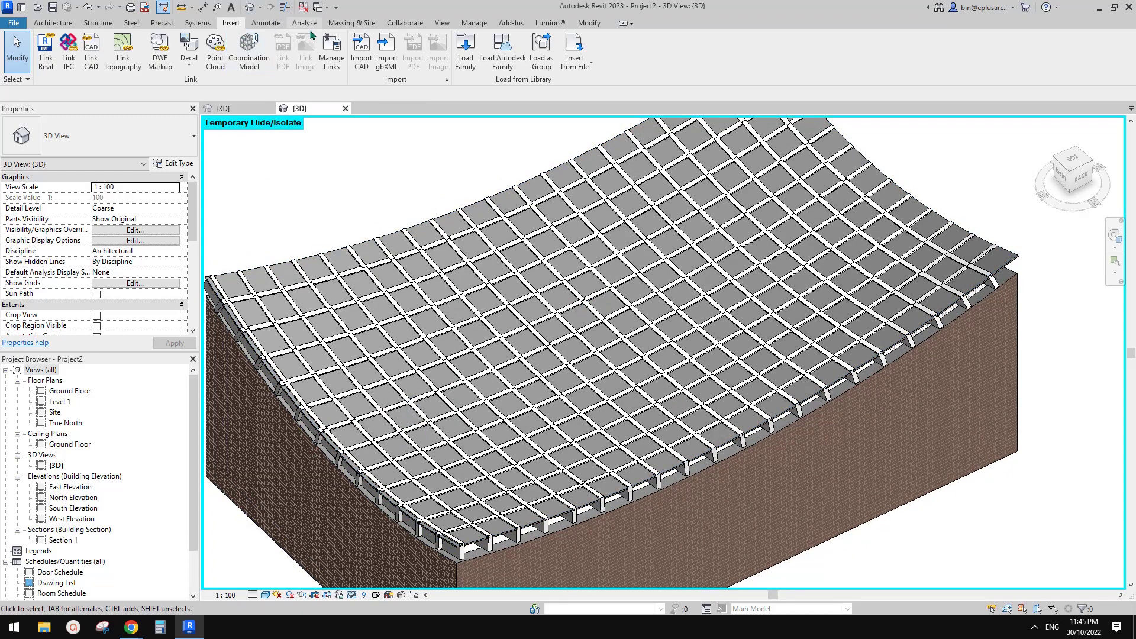
Switch to the 3D view of 20220808 Shade Panels.rvt and copy the small Empty Panel curtain wall frame.
left_click(249, 111)
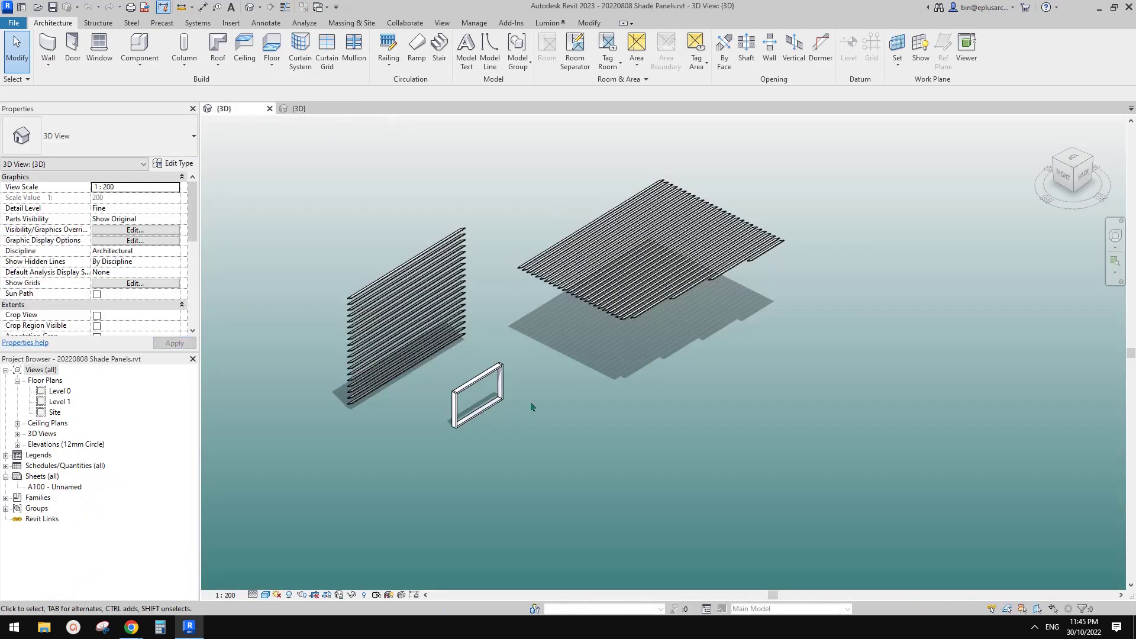
scroll(531, 386, "up", 2)
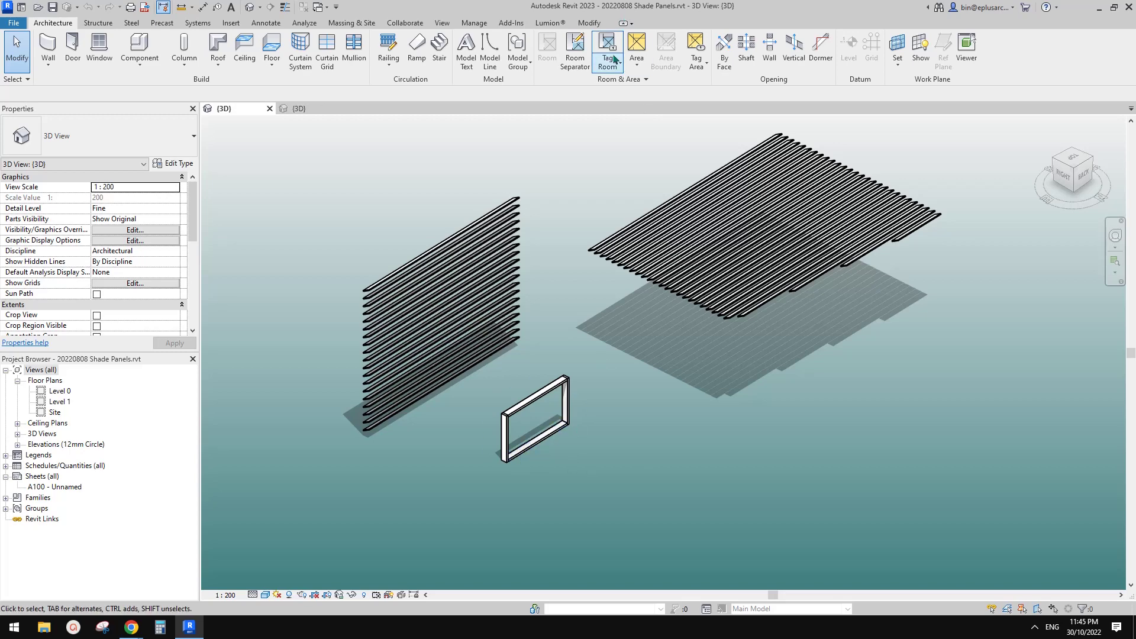
scroll(520, 403, "up", 2)
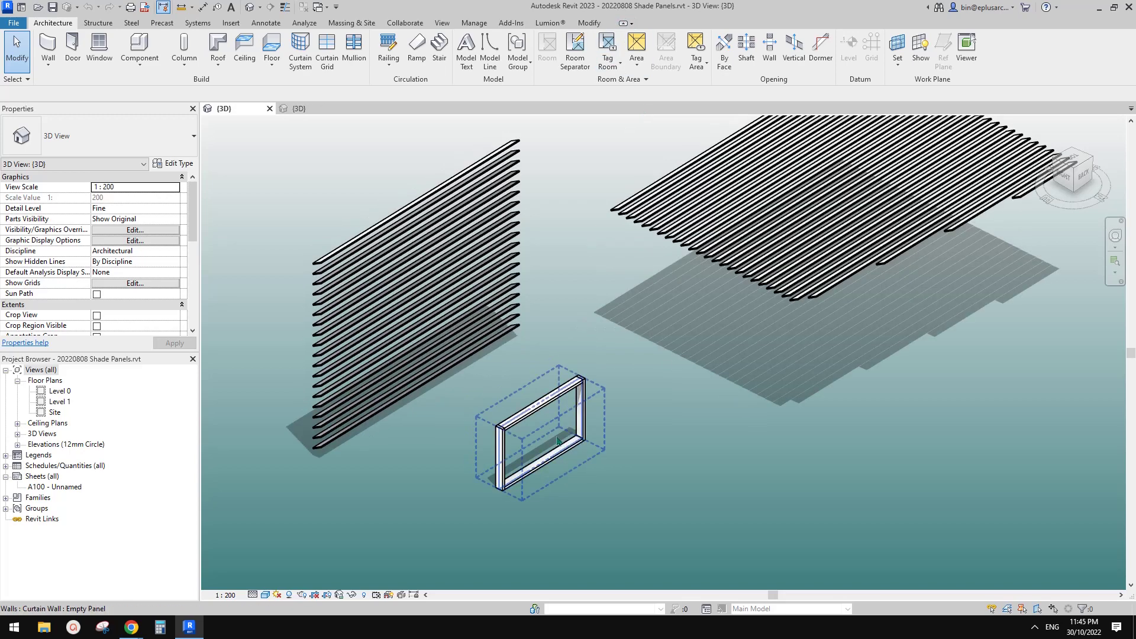
left_click(554, 439)
left_click(532, 417)
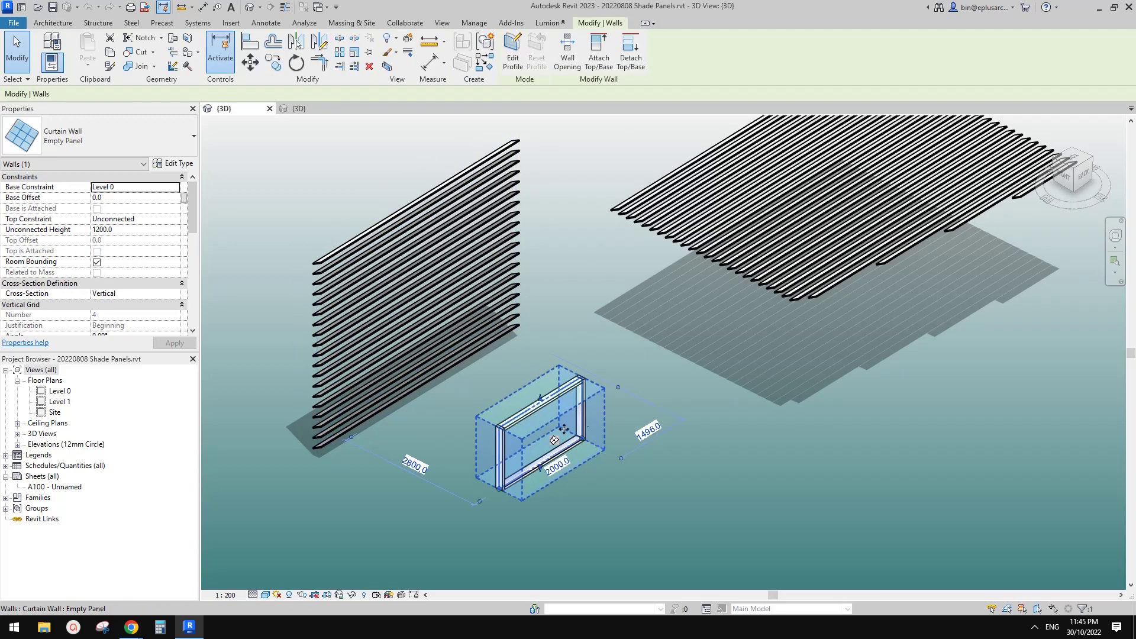
middle_click_drag(564, 428, 597, 431)
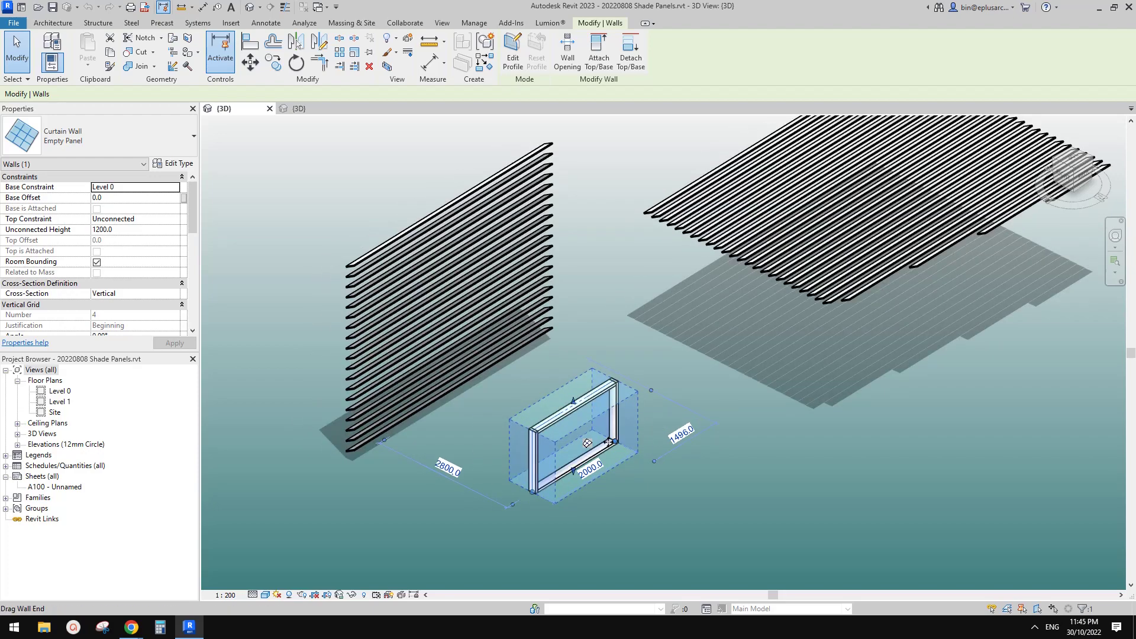
scroll(609, 441, "up", 2)
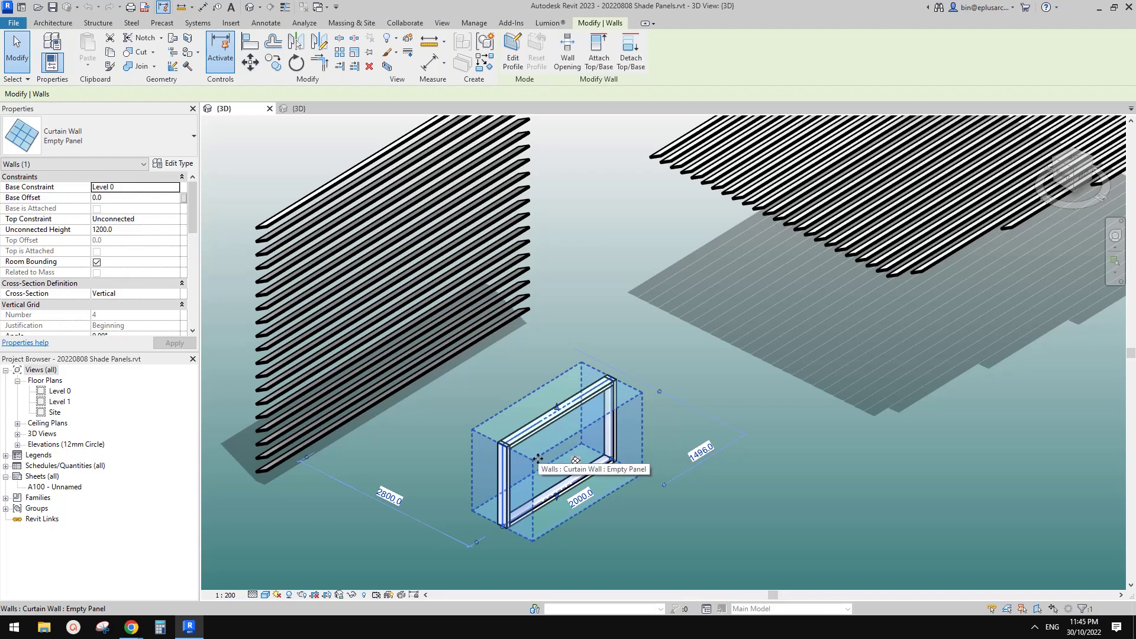
Paste the curtain wall frame into Project2's 3D view beside the building and accept using the project's existing duplicate types.
left_click(302, 108)
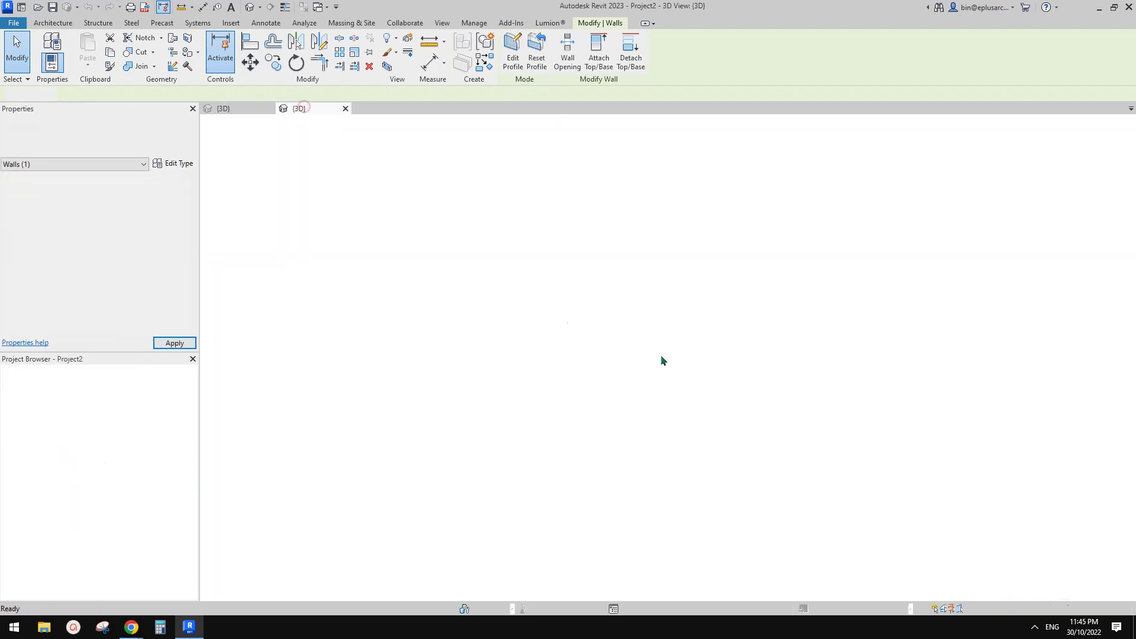
key("ctrl+v")
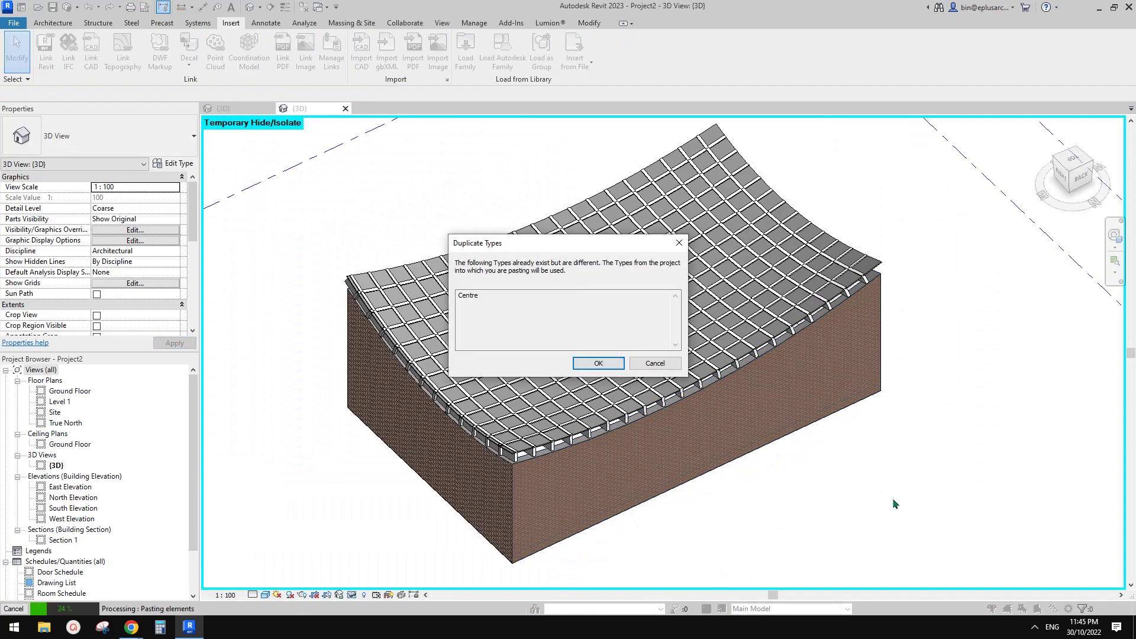
left_click(599, 364)
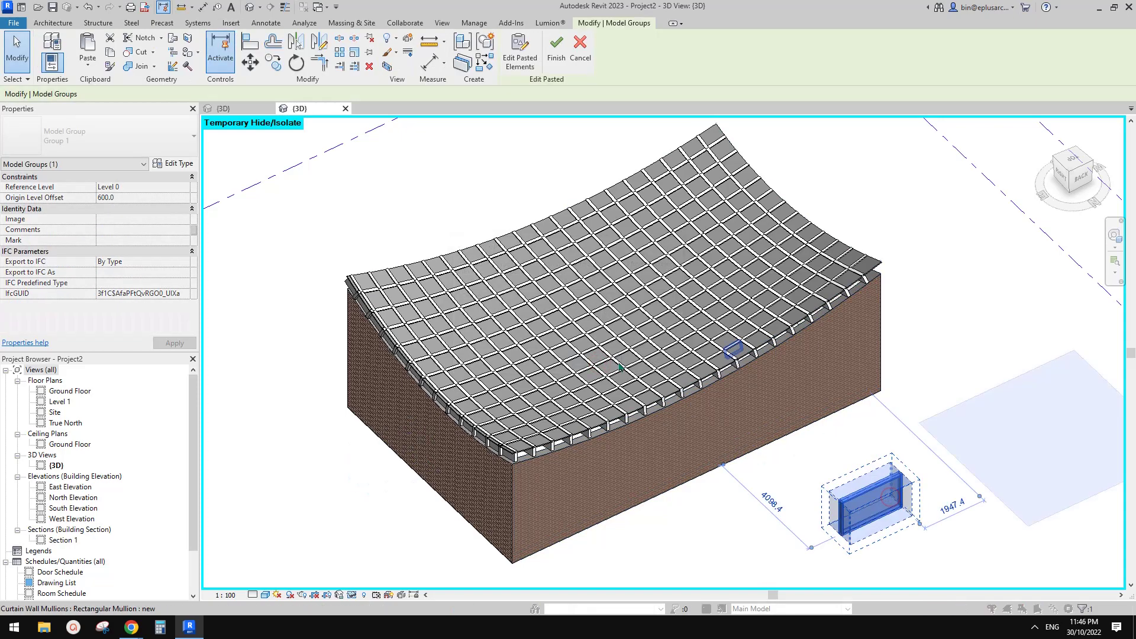
key("Escape")
Set the 1500 x 3000mm curtain system type's curtain panel to Empty System Panel : Empty.
scroll(651, 365, "up", 3)
left_click(657, 397)
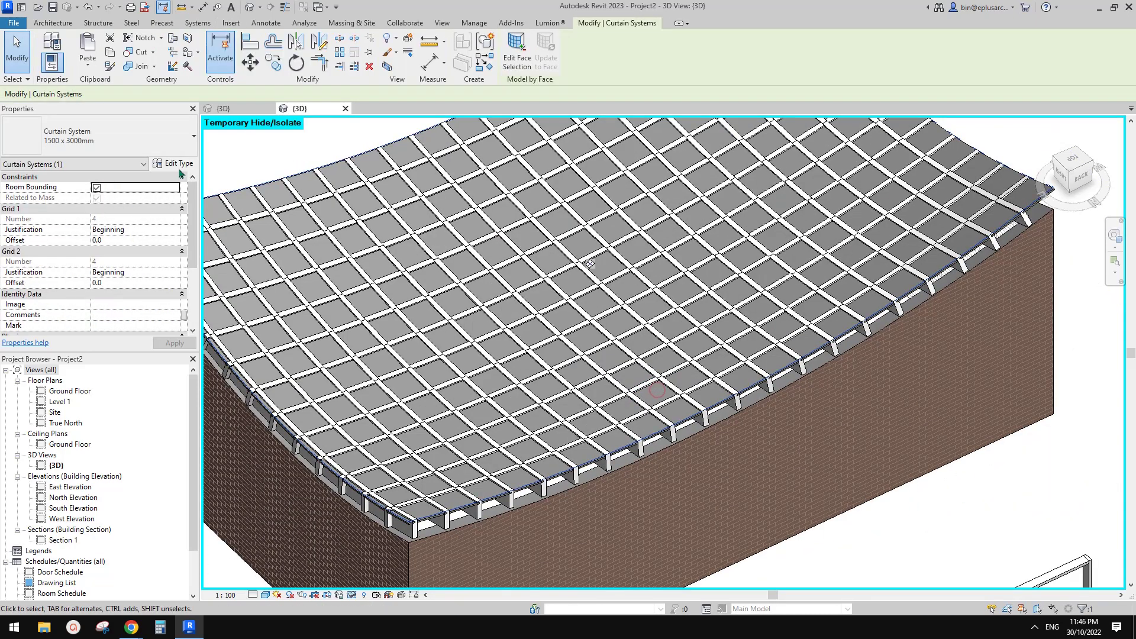
left_click(172, 163)
left_click(434, 242)
left_click(540, 246)
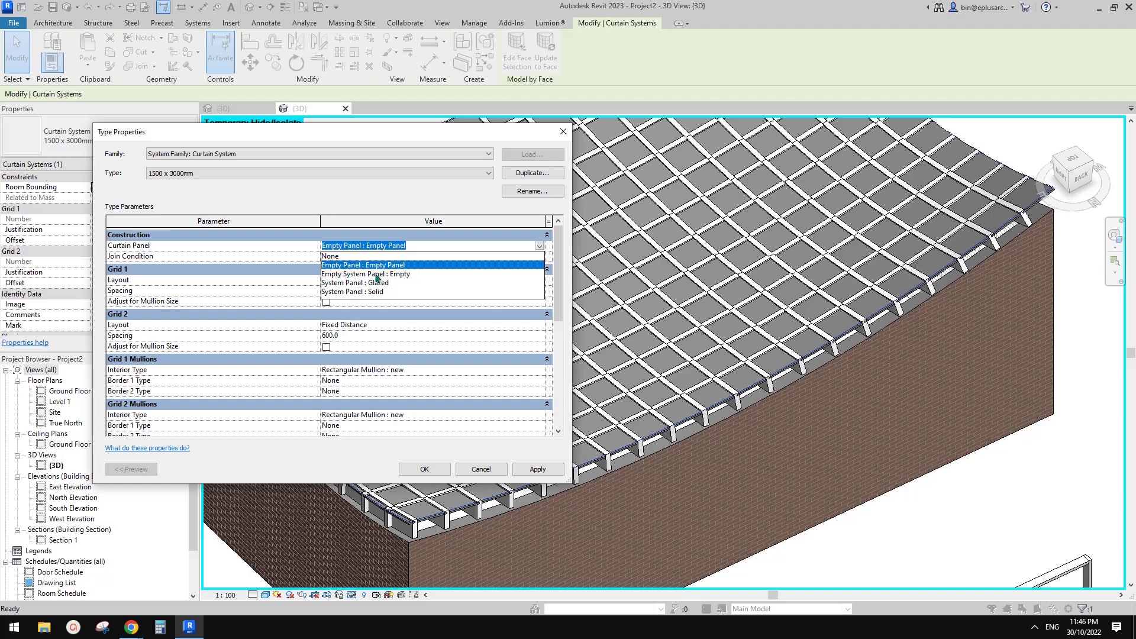
left_click(404, 275)
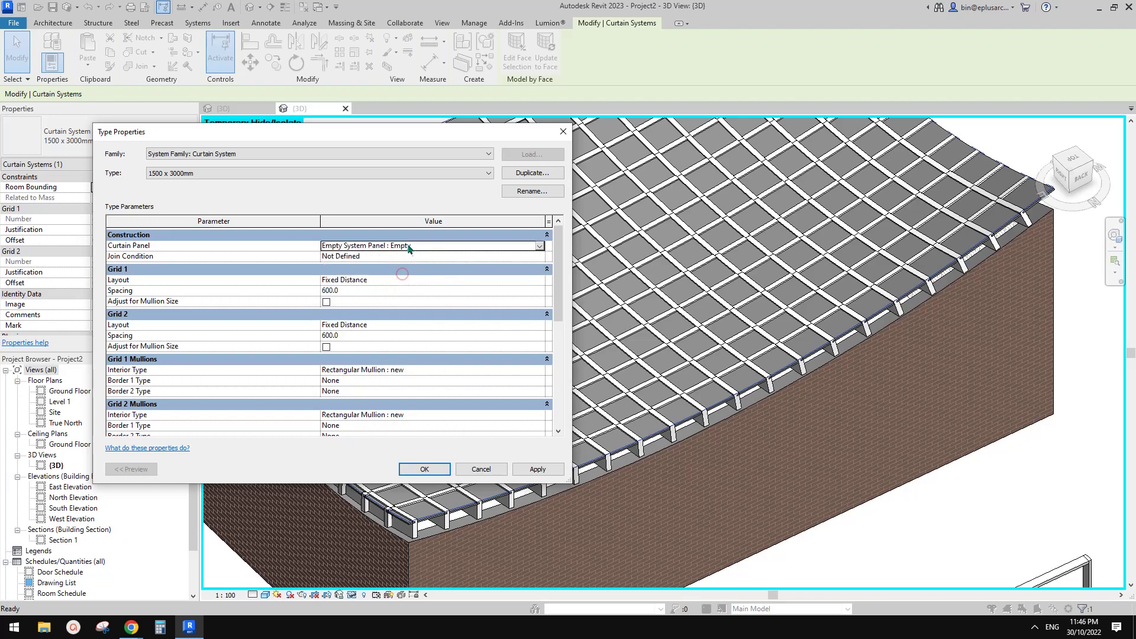
left_click(424, 469)
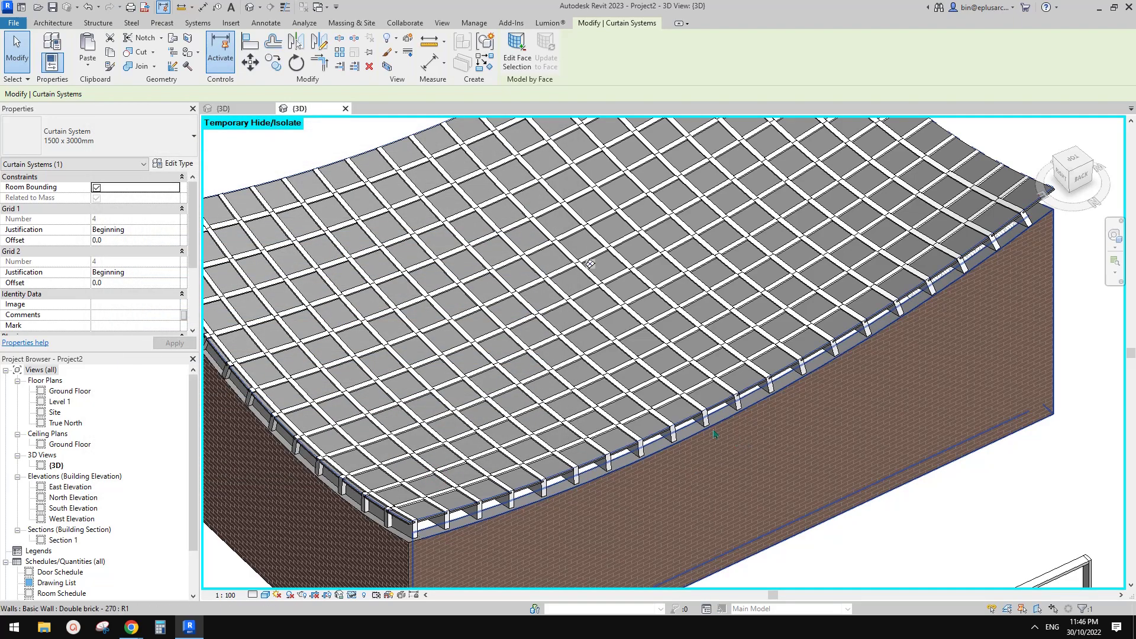
Select all System Panel : Glazed instances in the entire project and pin them so they follow the curtain system's empty panel type.
scroll(587, 353, "up", 4)
scroll(594, 358, "down", 2)
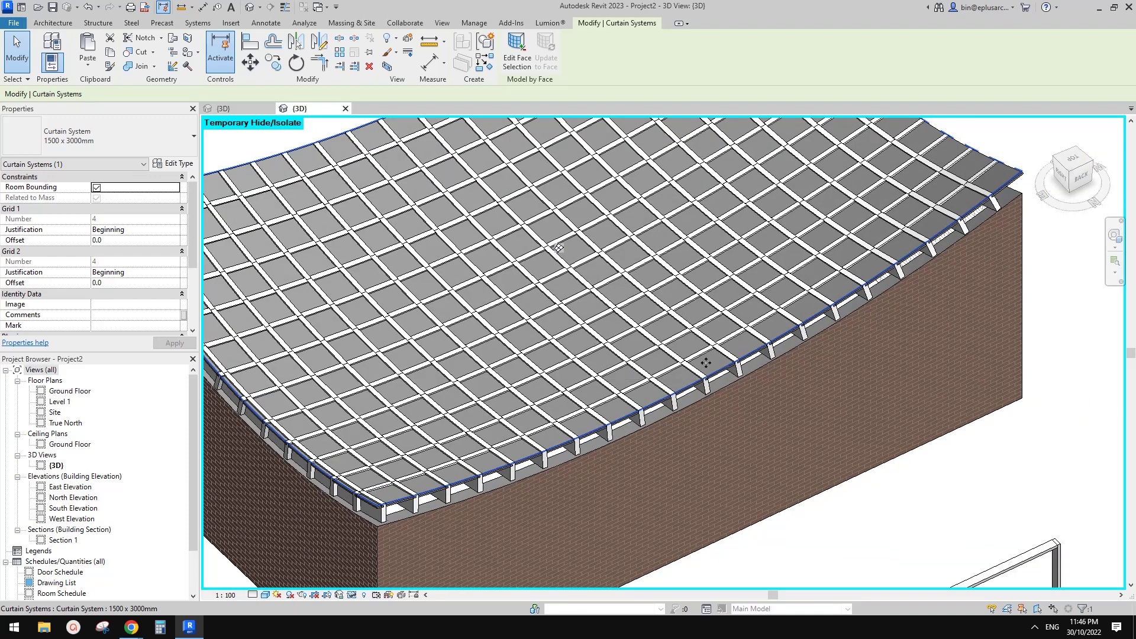
middle_click_drag(918, 276, 894, 283)
key("Escape")
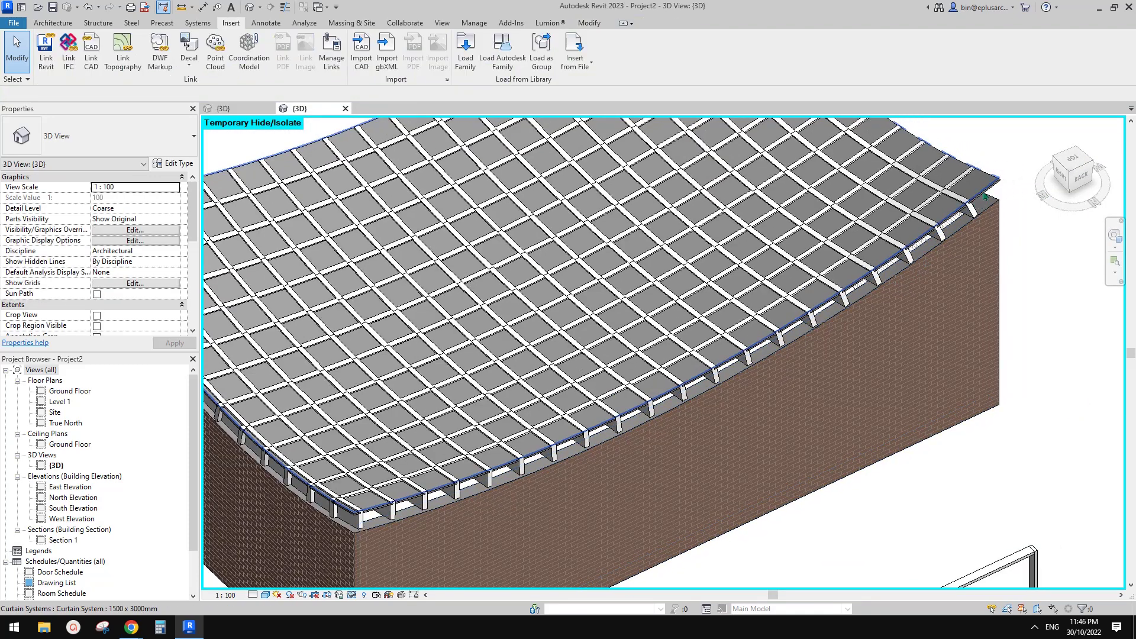
key("Tab")
left_click(661, 396)
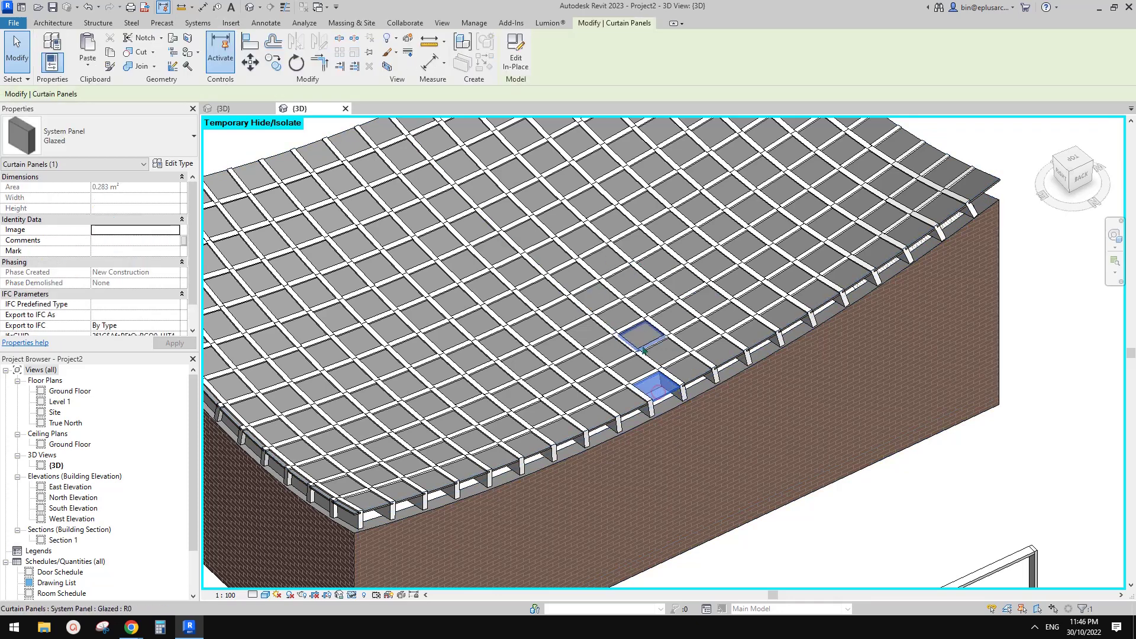
key("s")
key("a")
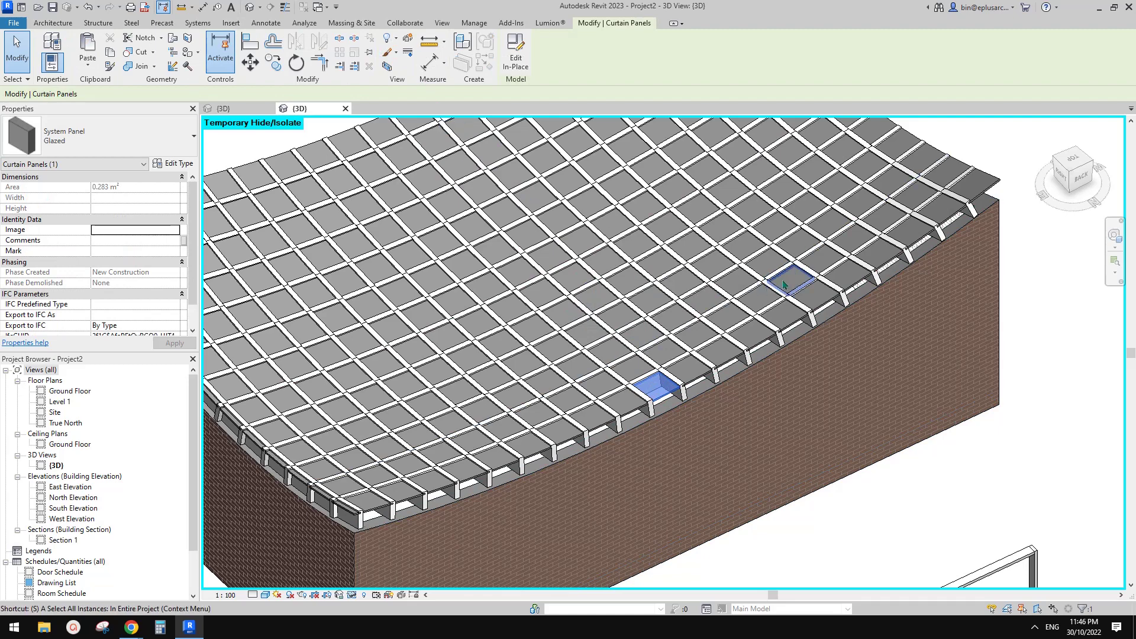
scroll(736, 346, "down", 2)
scroll(698, 349, "up", 1)
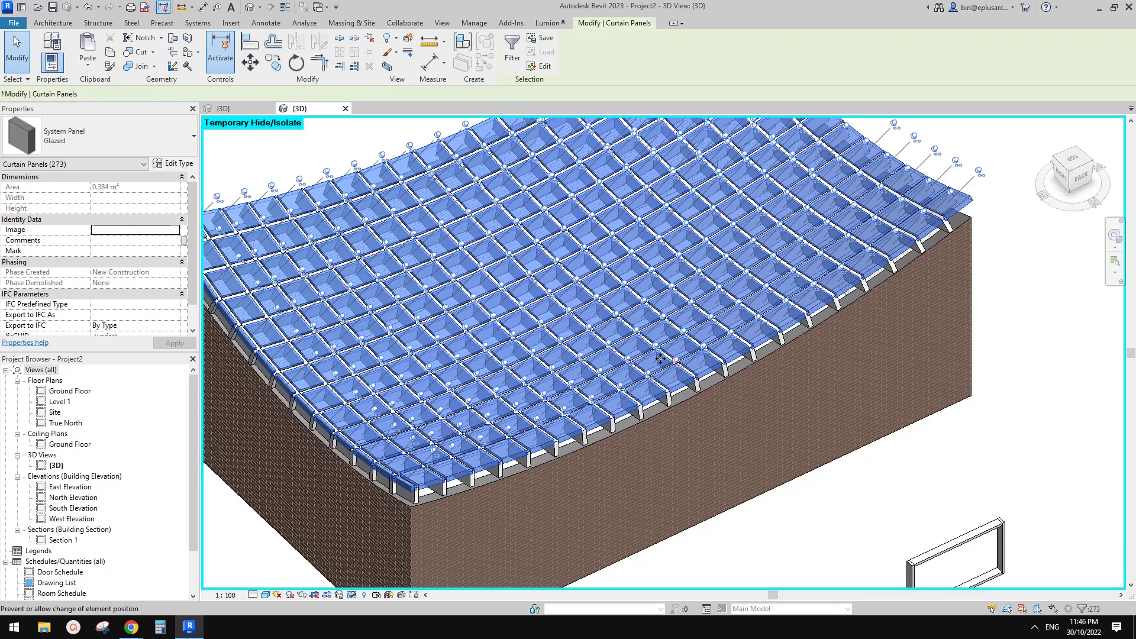
key("Escape")
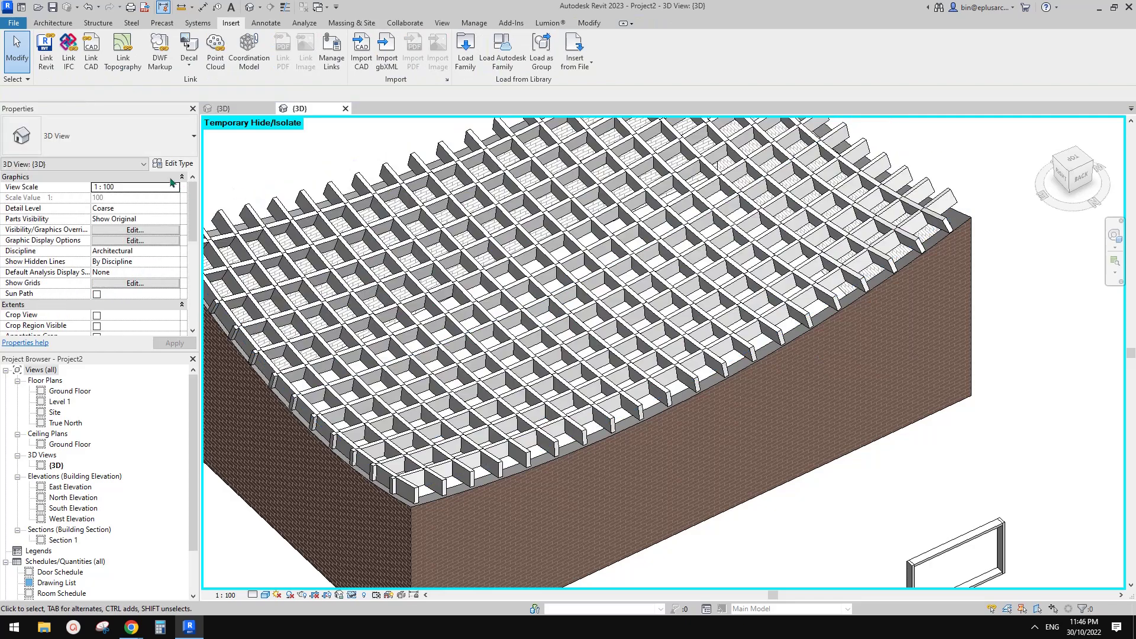
Check the roof curtain system's type properties and close them without changes.
key("Tab")
left_click(442, 333)
left_click(174, 163)
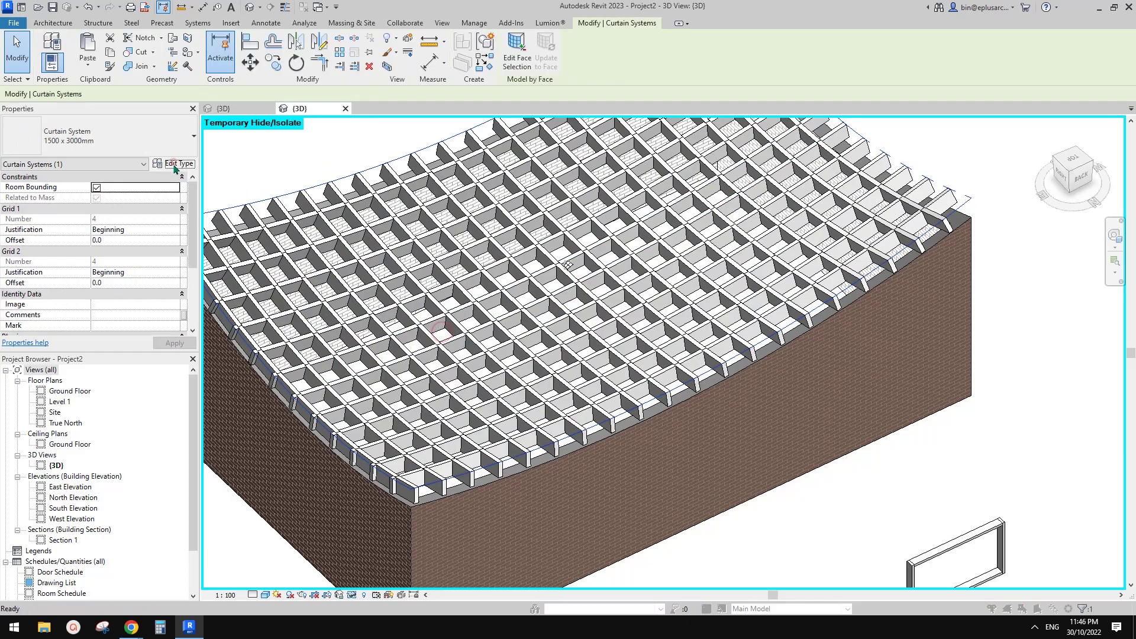
left_click(565, 134)
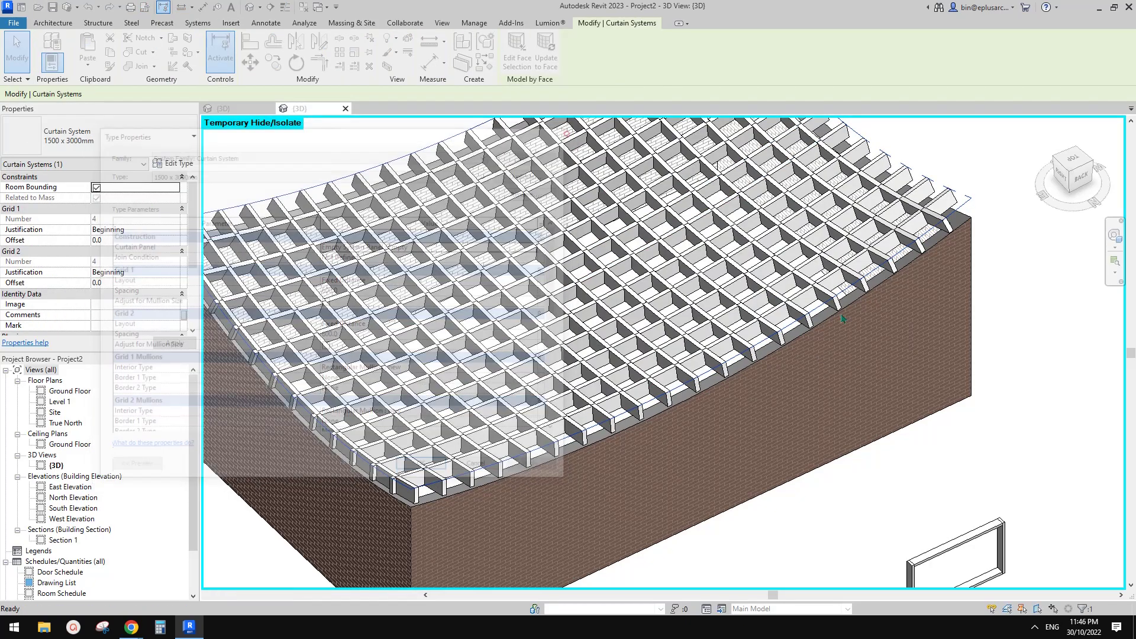
key("Escape")
Restore the hidden roof and set its picked faces location to Faces at Bottom of the Roof.
middle_click_drag(865, 424, 685, 387, "shift")
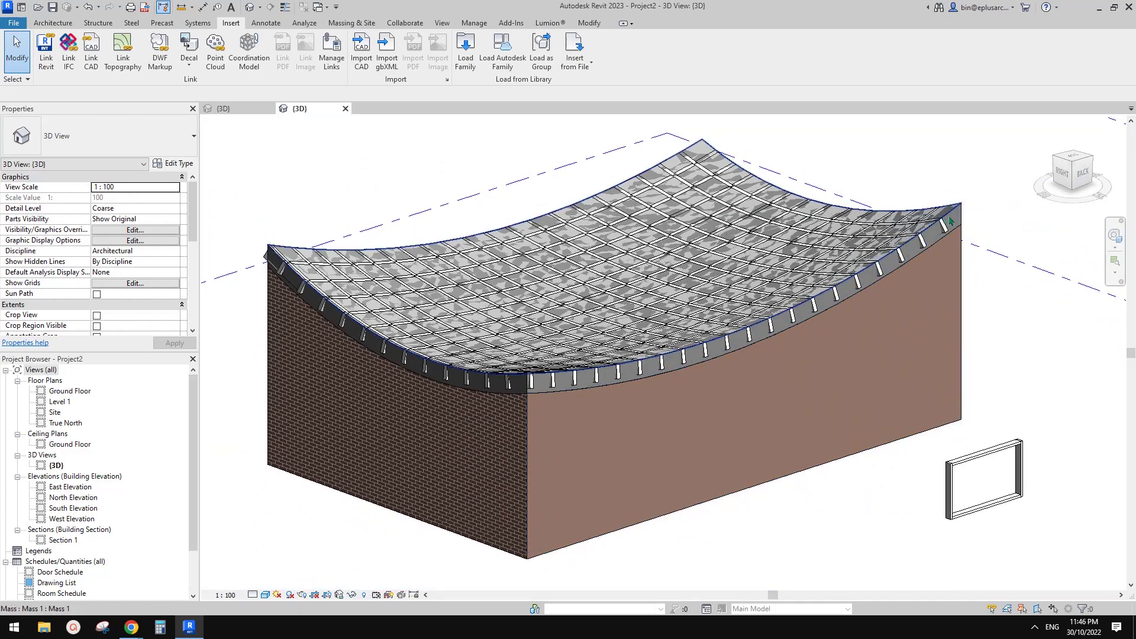
scroll(683, 392, "up", 3)
left_click(683, 391)
middle_click_drag(683, 391, 695, 442, "shift")
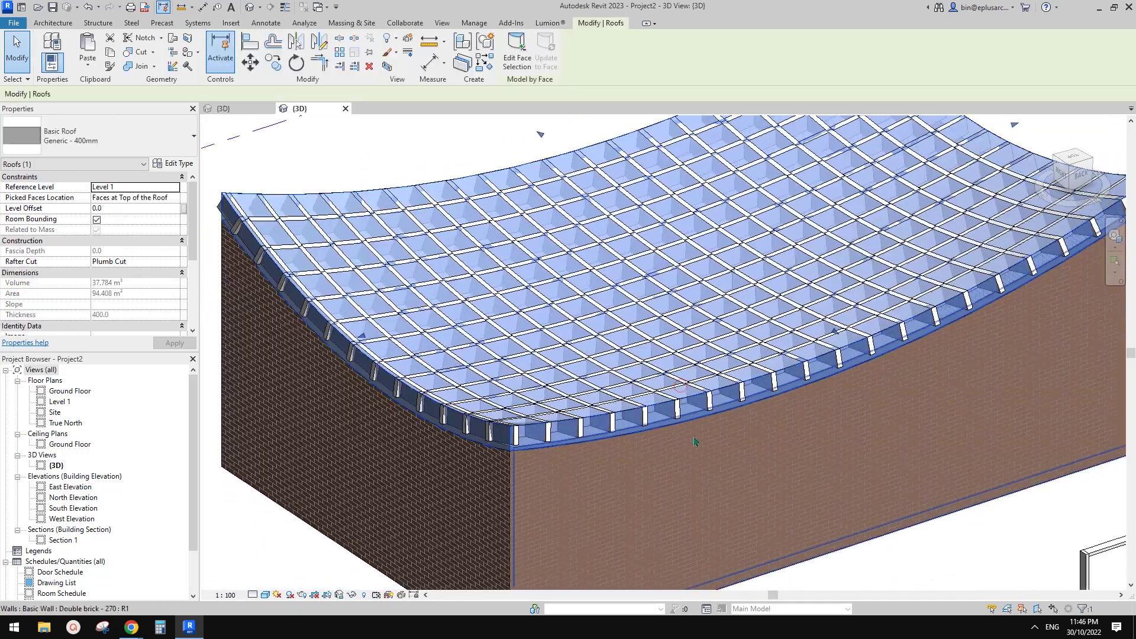
left_click(168, 197)
left_click(174, 197)
left_click(136, 217)
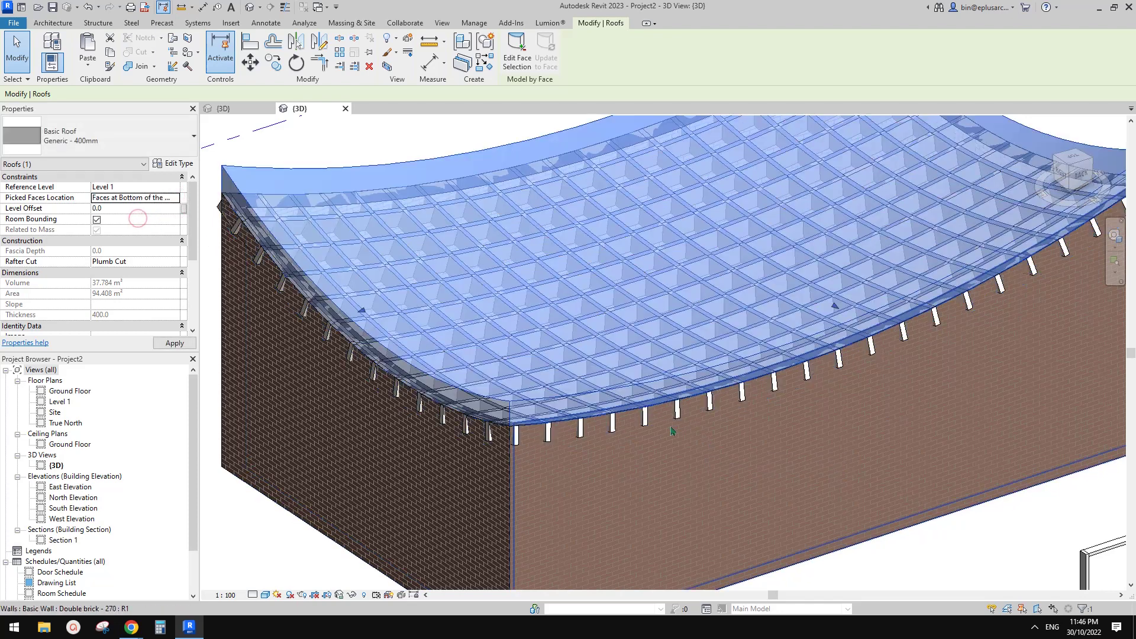
Change the curved roof's type to Generic - 125mm.
left_click(145, 142)
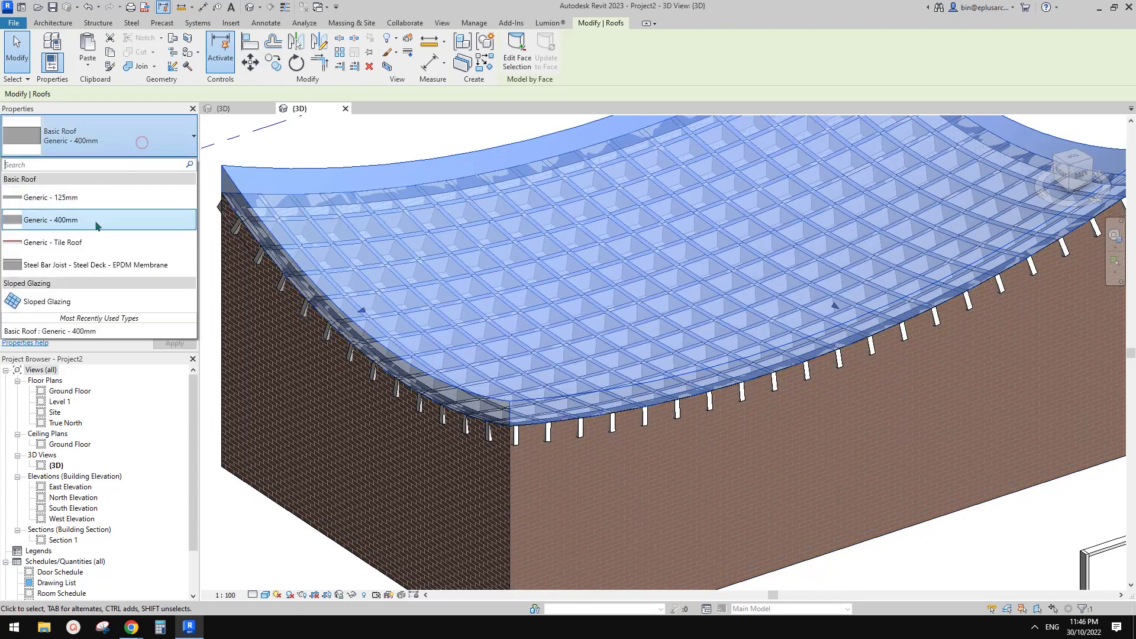
left_click(65, 199)
middle_click_drag(771, 326, 738, 306)
key("Escape")
scroll(754, 323, "down", 3)
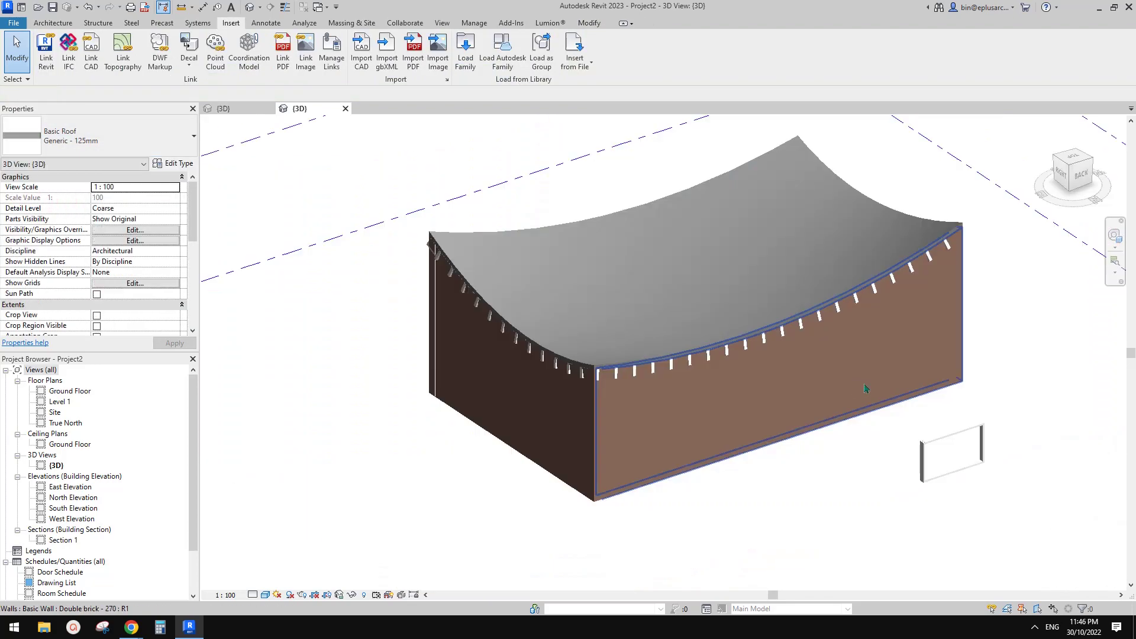
Temporarily hide elements in front of the mullion grid, restore them, and examine the roof and mullions from several angles.
middle_click_drag(865, 388, 694, 380, "shift")
left_click(805, 364)
key("h")
key("h")
left_click(659, 373)
key("h")
key("h")
key("h")
key("r")
middle_click_drag(626, 357, 743, 345, "shift")
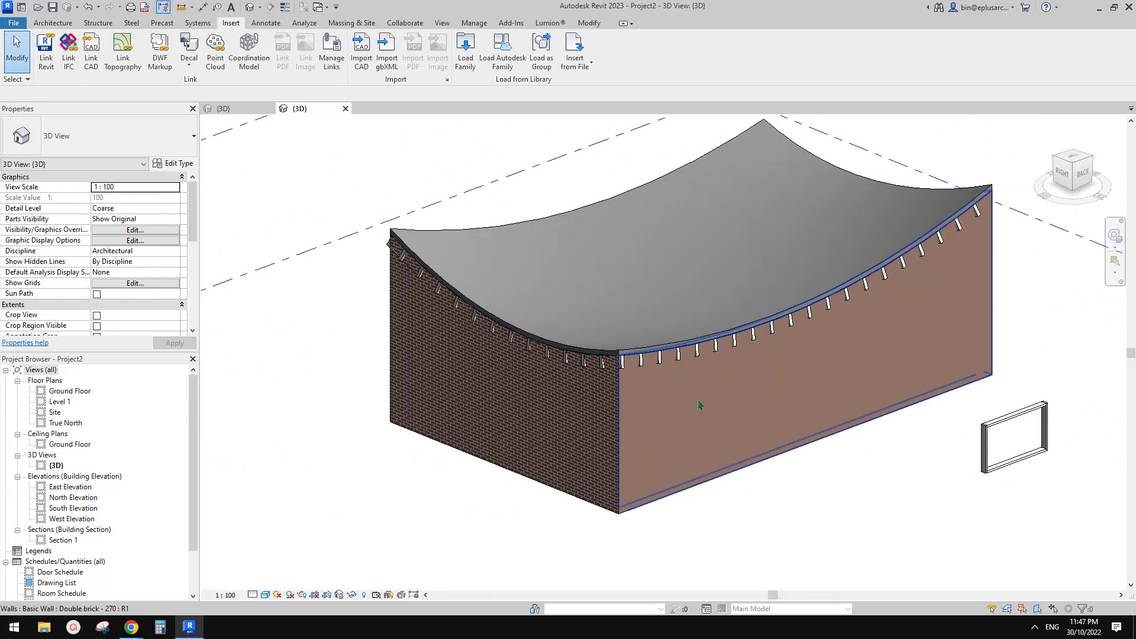
middle_click_drag(831, 456, 720, 430, "shift")
middle_click_drag(852, 439, 718, 450, "shift")
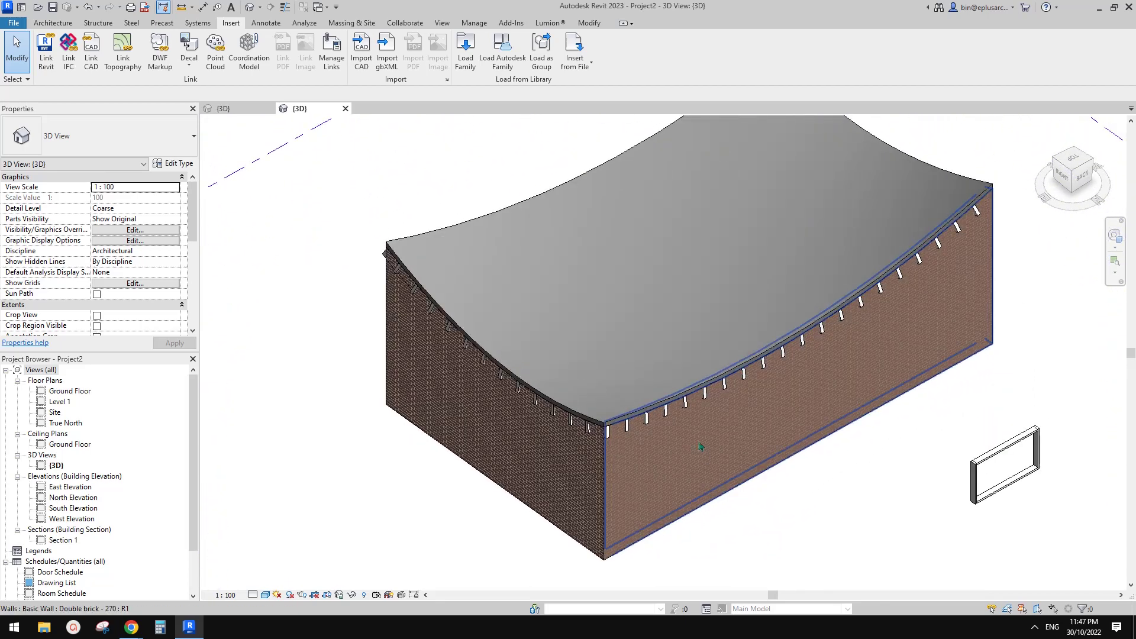
Temporarily hide the long front wall and the 125 mm roof to expose the mullion grid.
scroll(718, 451, "up", 2)
left_click(748, 432)
key("h")
key("h")
left_click(709, 333)
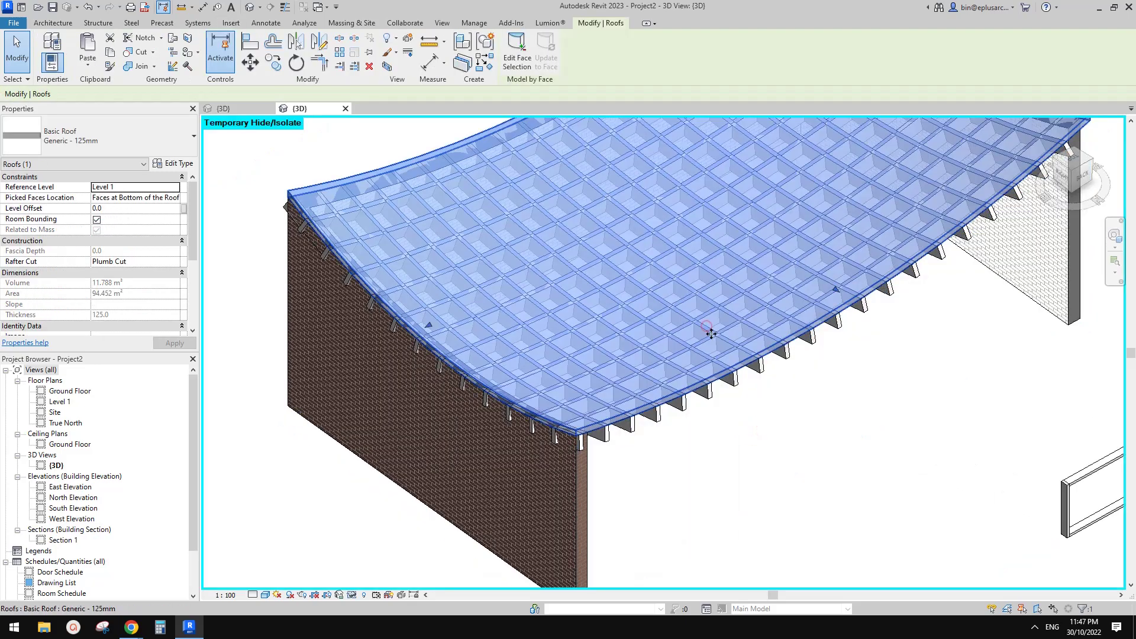
scroll(710, 328, "down", 3)
middle_click_drag(710, 328, 842, 348, "shift")
key("h")
key("h")
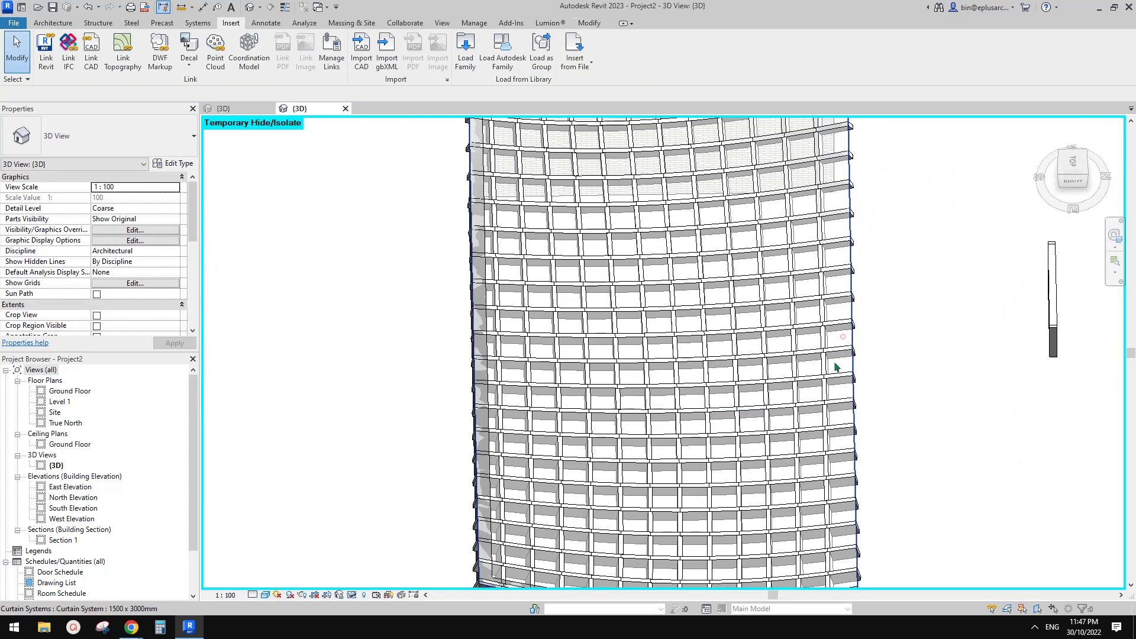
View the mullion grid from the top, select the curtain system, and open its grid layout controls.
left_click(834, 367)
scroll(831, 384, "down", 3)
middle_click_drag(826, 409, 824, 333, "shift")
left_click(870, 316)
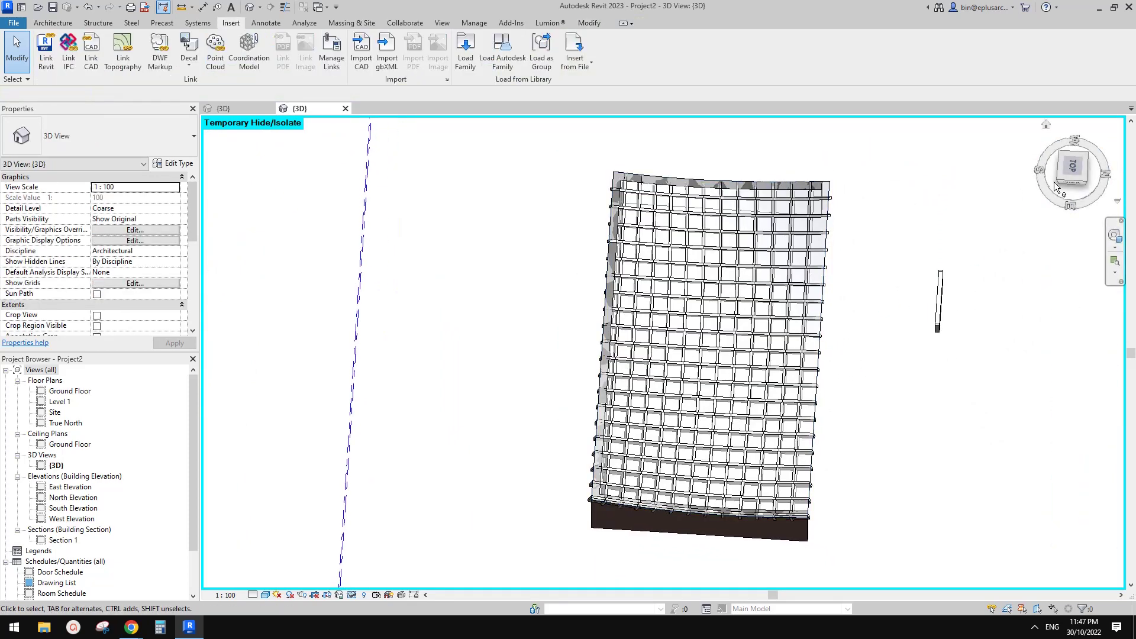
left_click(1068, 169)
scroll(881, 331, "up", 6)
middle_click_drag(928, 251, 801, 329)
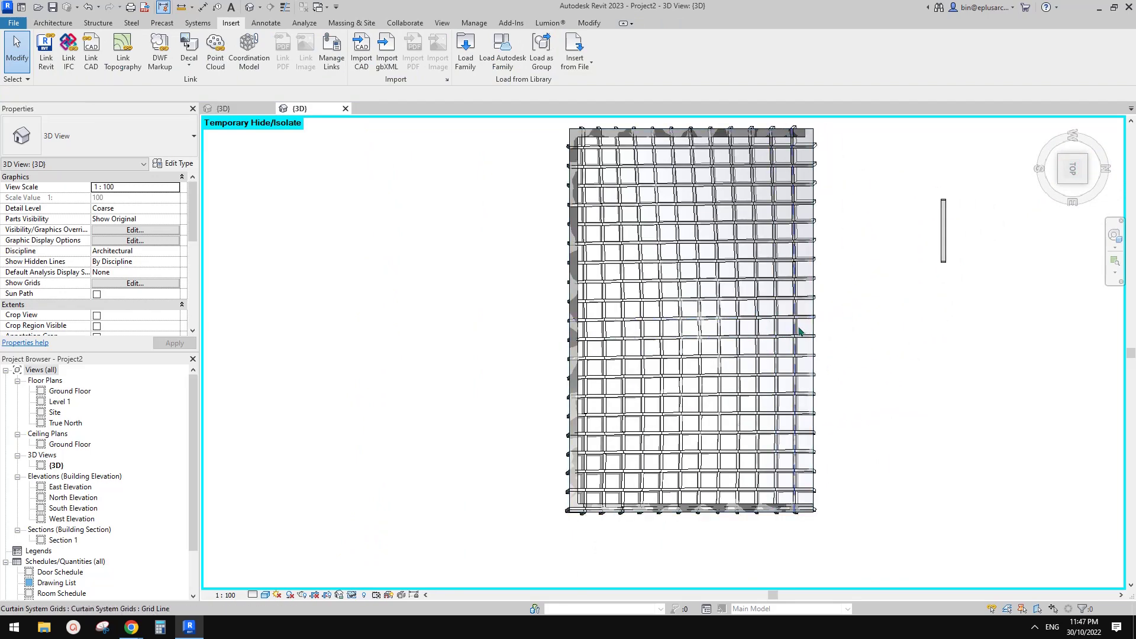
left_click(798, 331)
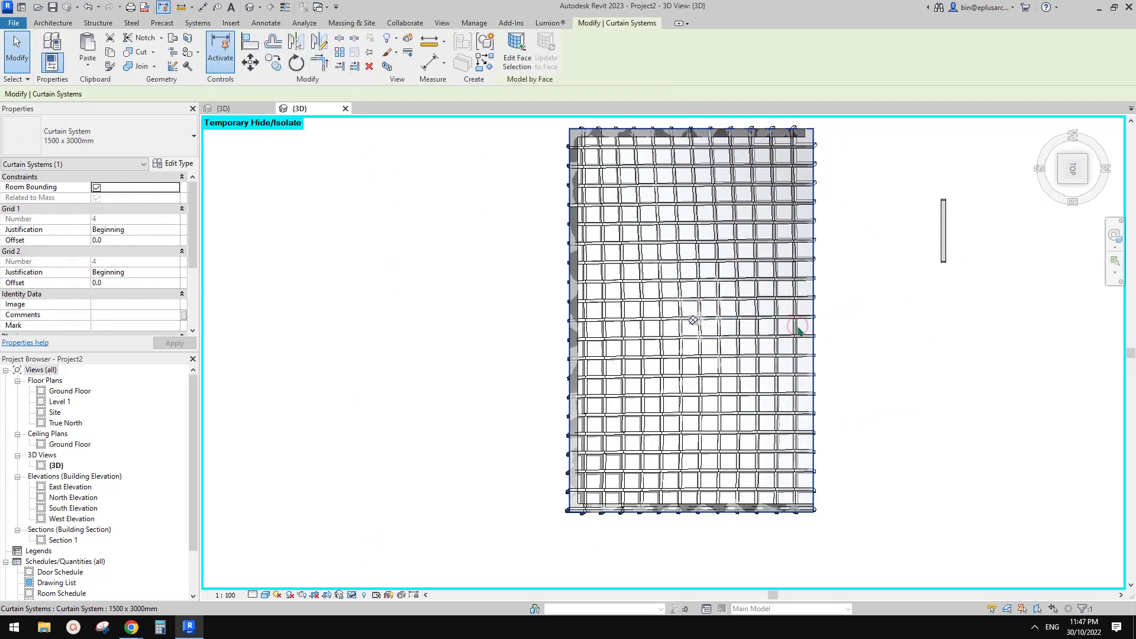
left_click(753, 269)
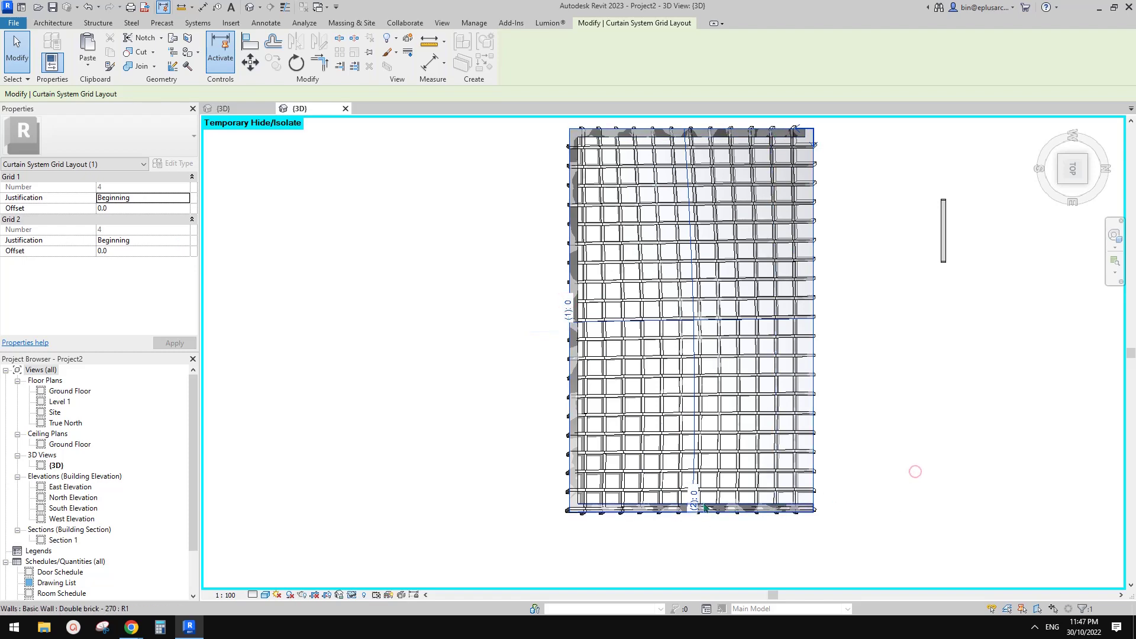
Leave the grid layout controls and restore the temporarily hidden wall and roof.
left_click(886, 436)
scroll(873, 423, "down", 1)
key("h")
key("r")
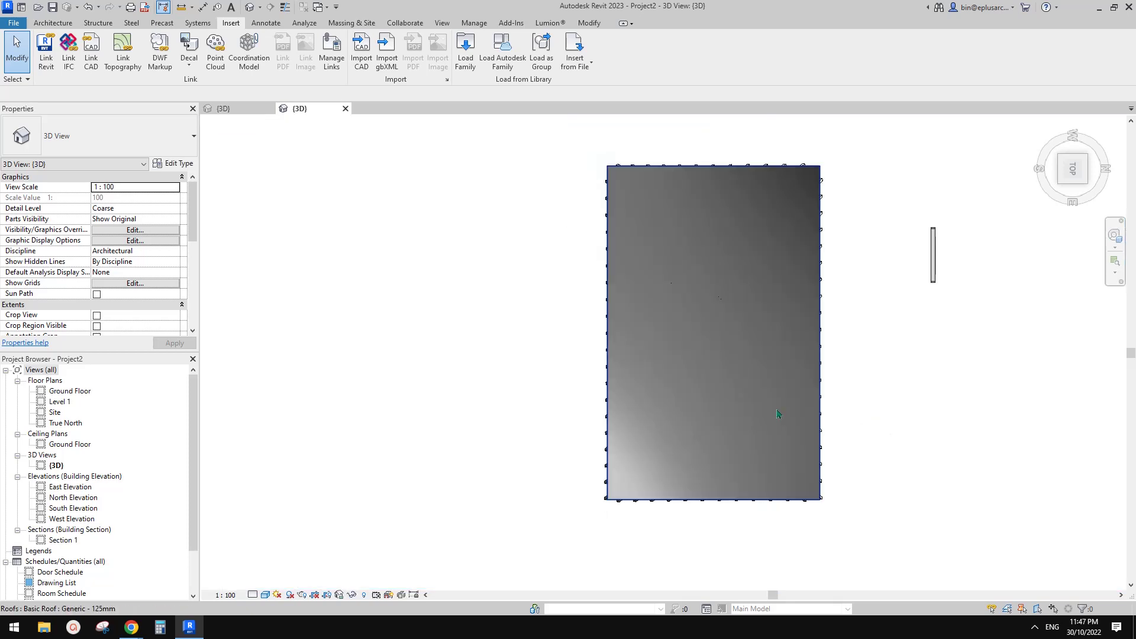
Temporarily hide the 125 mm roof to expose the mullion grid underneath.
middle_click_drag(780, 414, 740, 331, "shift")
left_click(775, 408)
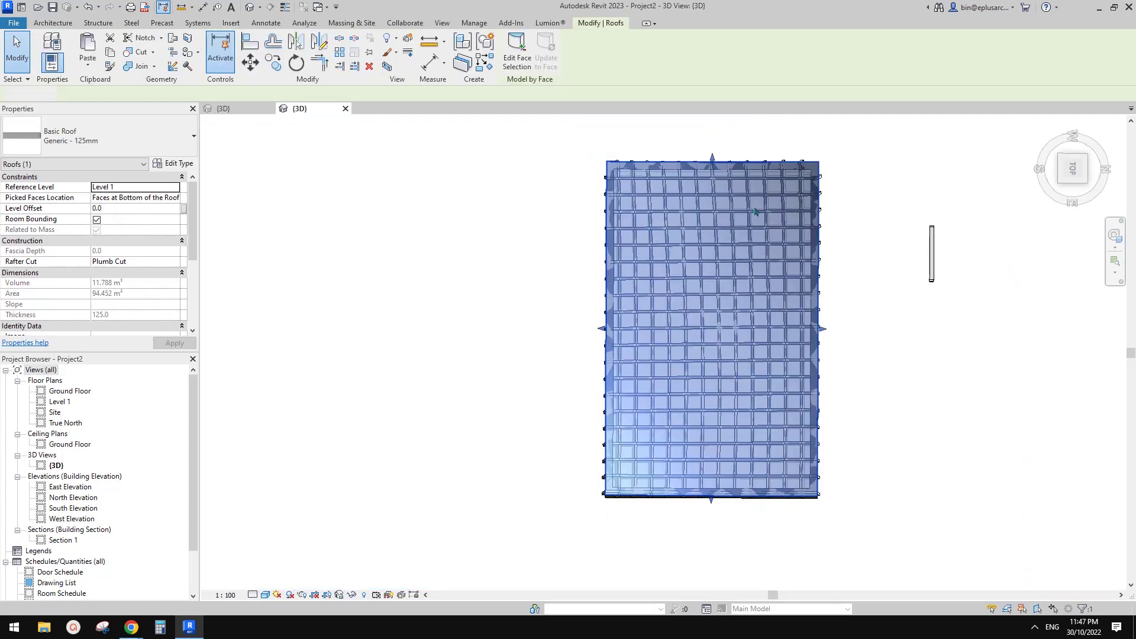
key("h")
key("h")
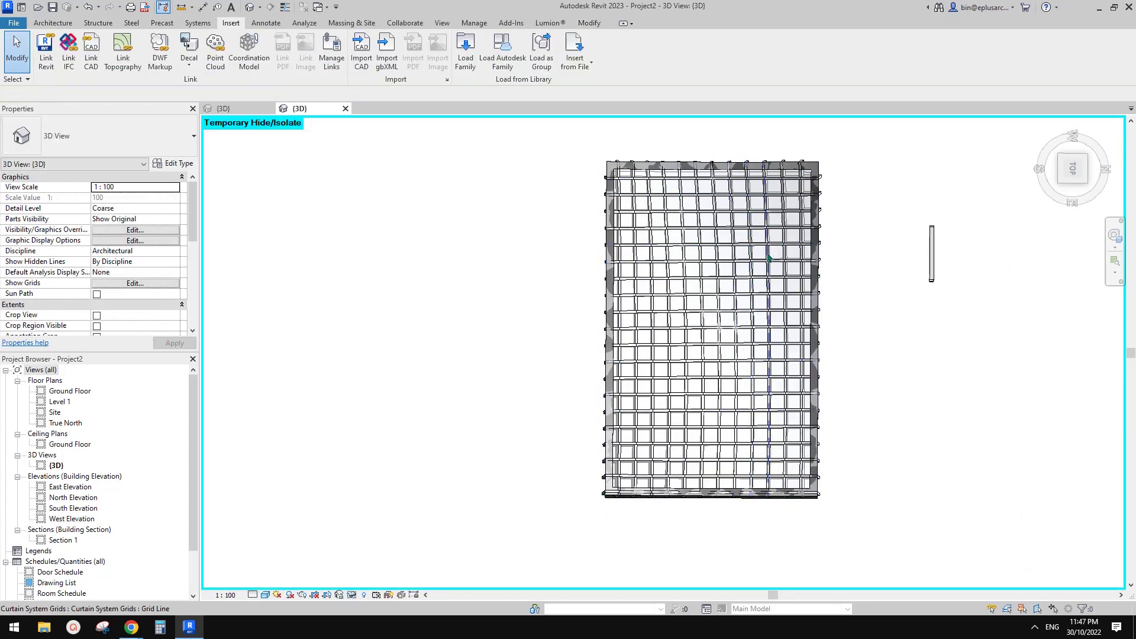
Examine the curtain system's mullion grid from several angles, checking how its lines follow the curved surface.
middle_click_drag(807, 335, 718, 248, "shift")
scroll(721, 391, "up", 3)
key("Tab")
left_click(744, 389)
left_click(744, 392)
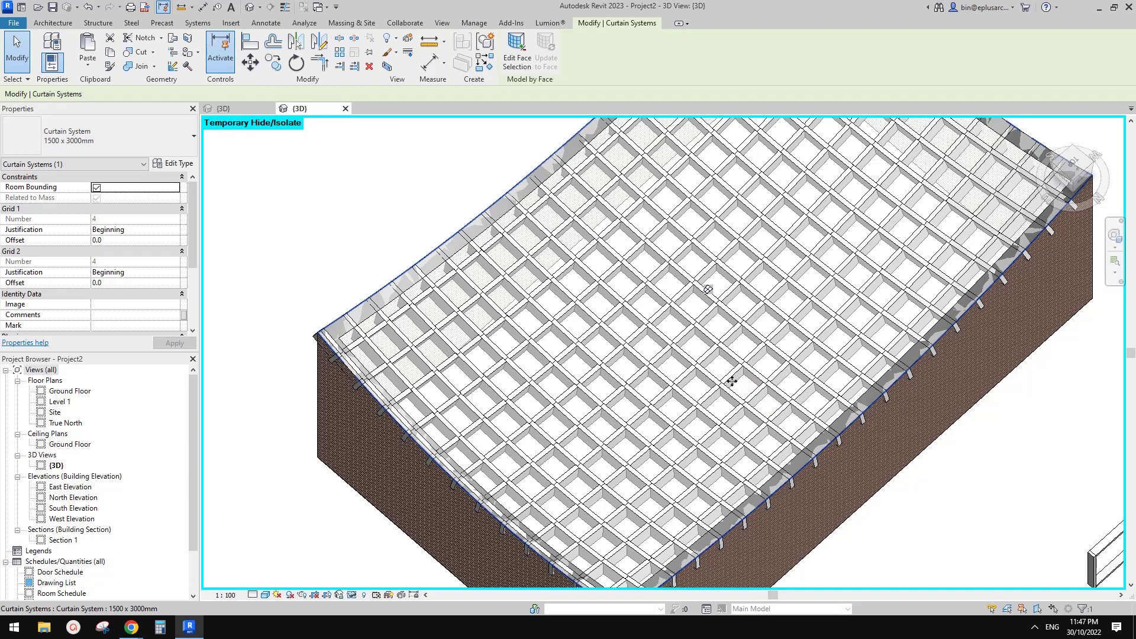
scroll(732, 381, "down", 1)
middle_click_drag(731, 403, 766, 351)
scroll(750, 404, "down", 1)
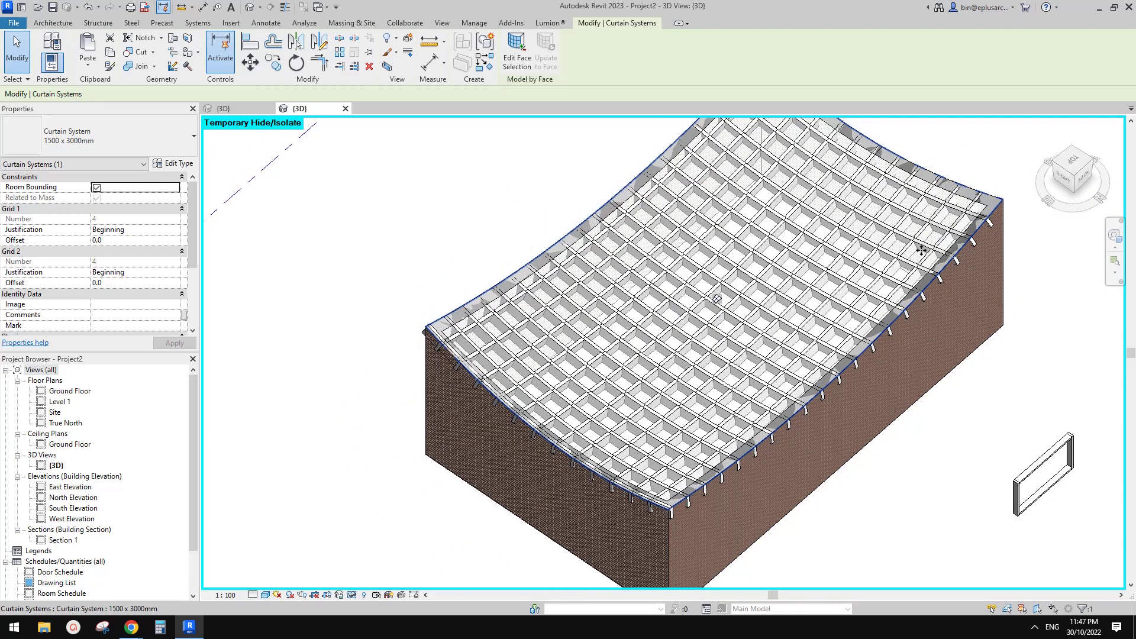
middle_click_drag(844, 271, 763, 311)
scroll(763, 311, "down", 4)
left_click(820, 343)
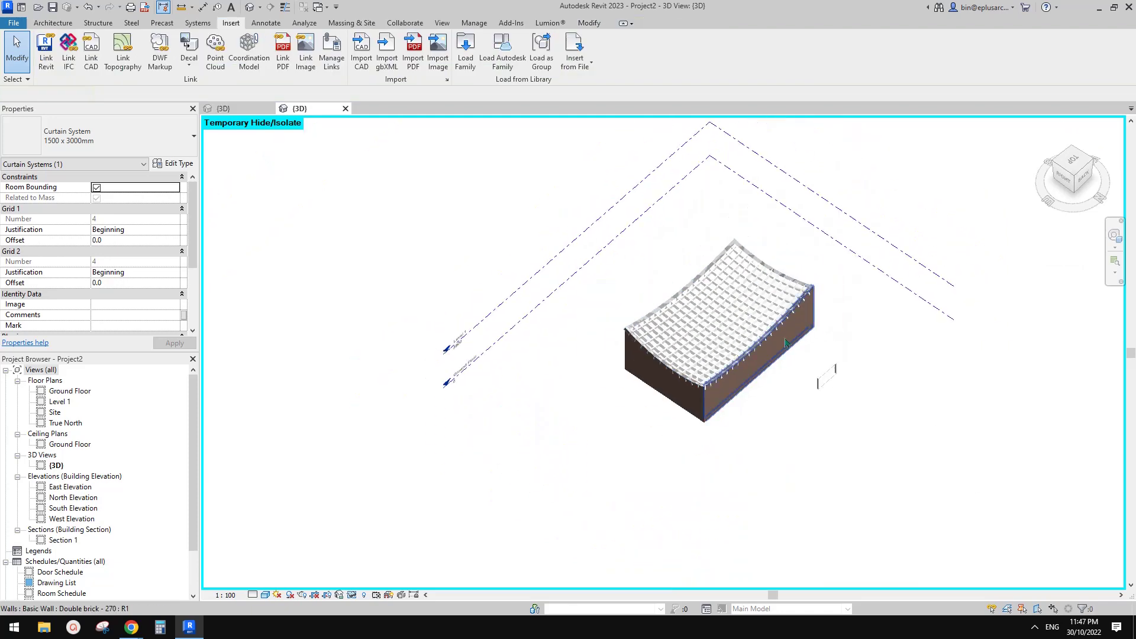
middle_click_drag(678, 272, 702, 303, "shift")
middle_click_drag(632, 253, 828, 303, "shift")
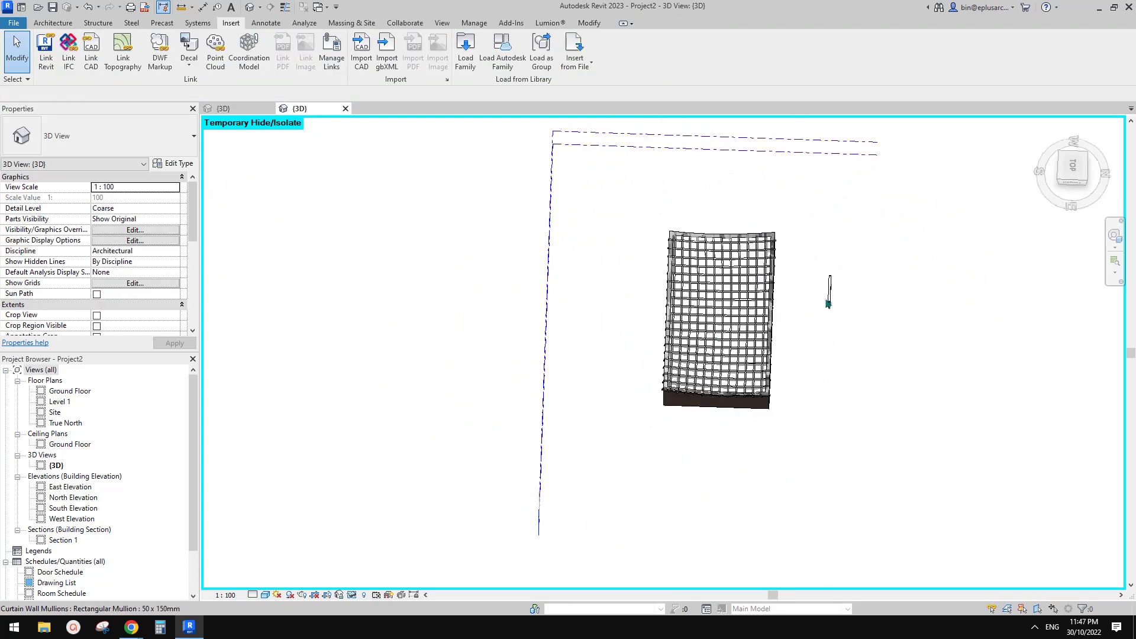
From the top view, copy the whole building with its curtain system and mass to a spot beside the original.
left_click_drag(860, 315, 859, 315)
scroll(829, 314, "up", 1)
left_click_drag(586, 194, 853, 476)
left_click(1086, 176)
key("Escape")
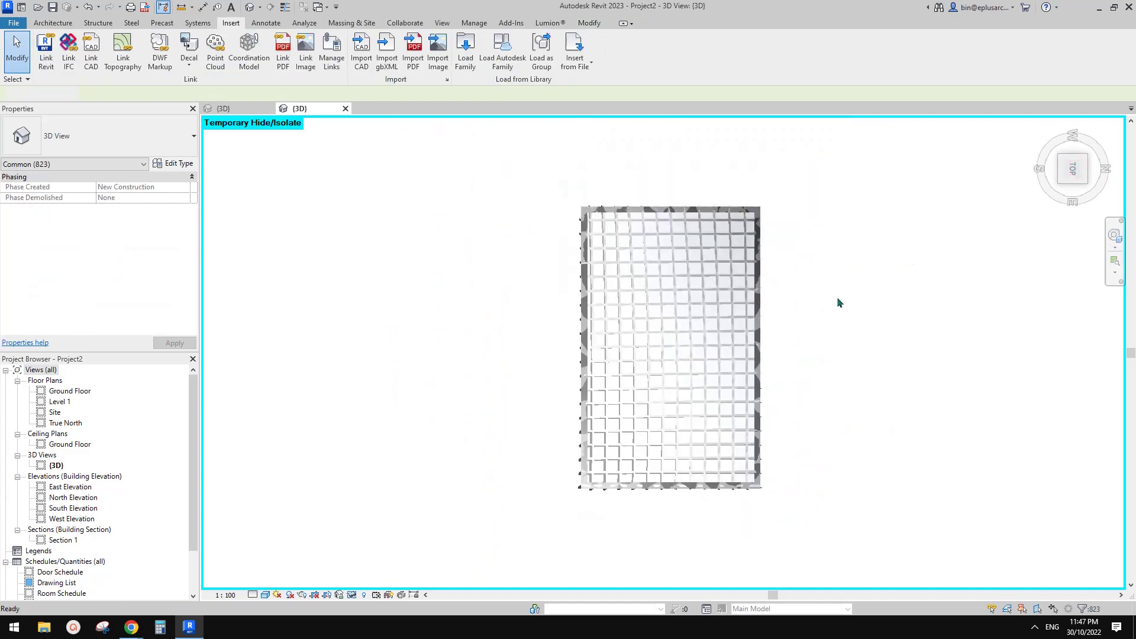
left_click_drag(543, 224, 858, 527)
key("c")
key("o")
left_click(667, 359)
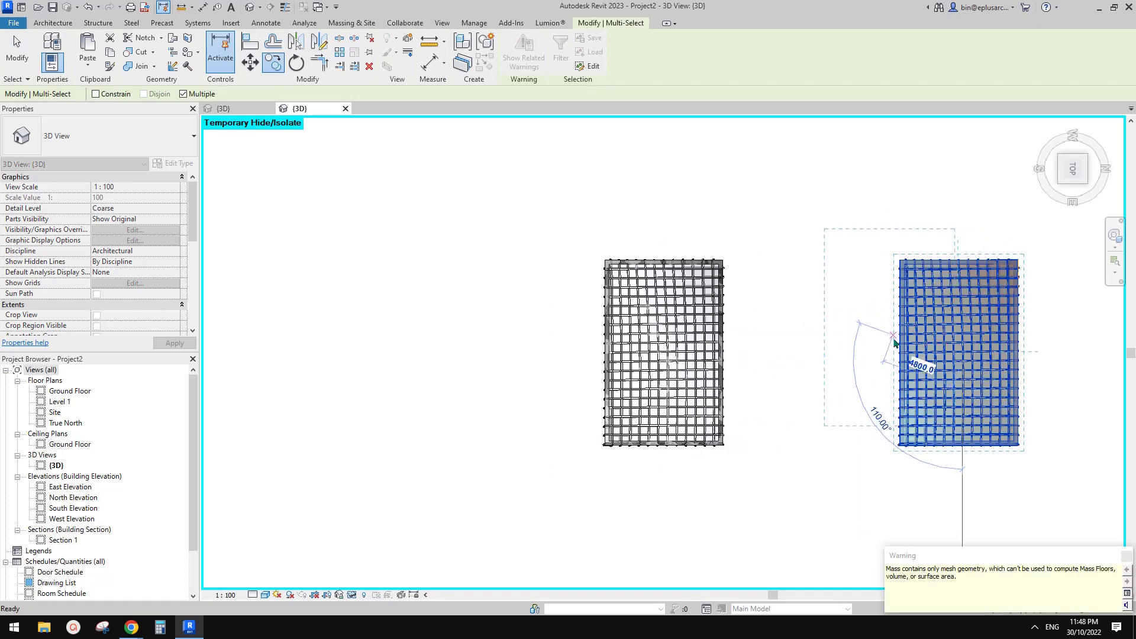
key("Escape")
key("Escape")
Delete the curtain system and its mullions from the original building.
scroll(758, 370, "up", 2)
middle_click_drag(706, 310, 642, 243, "shift")
scroll(698, 352, "up", 4)
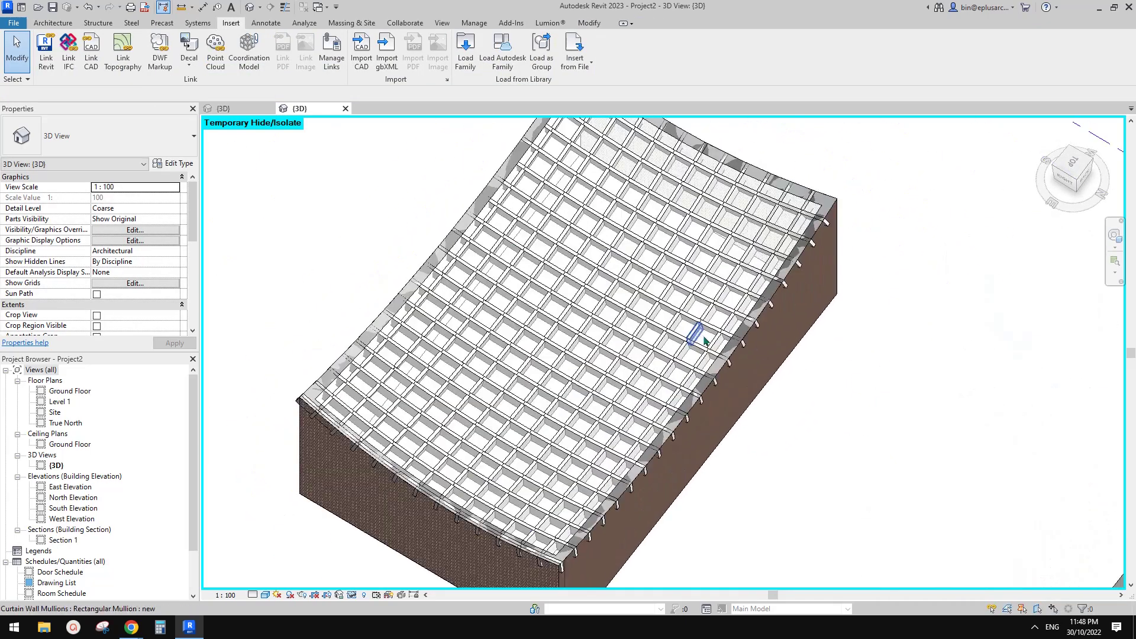
left_click(704, 342)
key("Delete")
Open the original mass for in-place editing, divide its curved surface, and view it from the top.
scroll(701, 341, "down", 1)
left_click(697, 342)
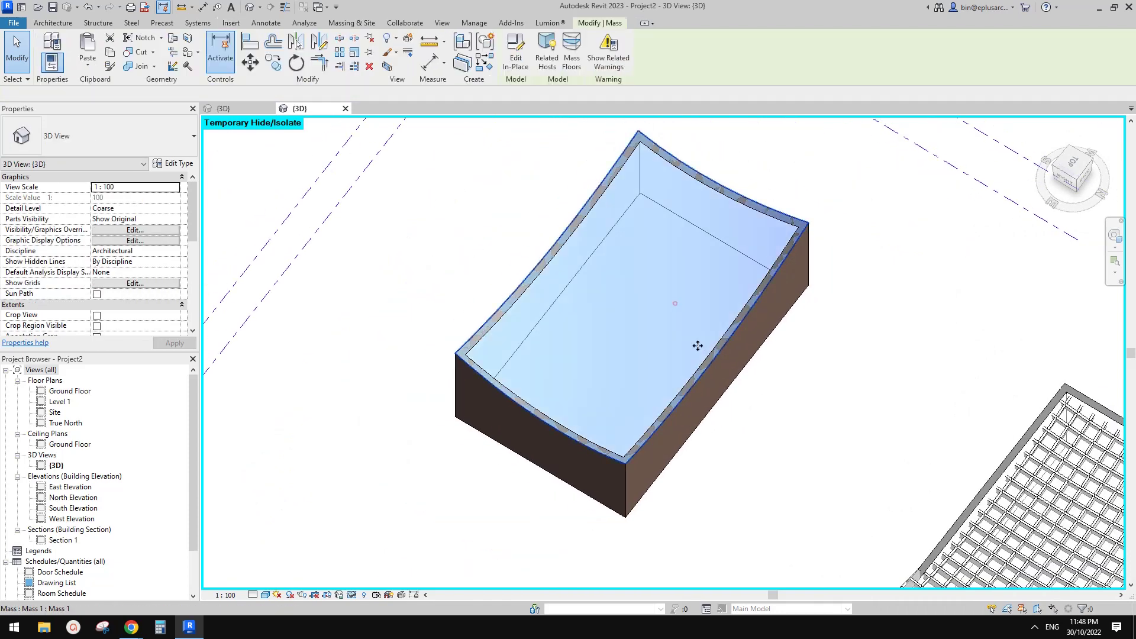
double_click(682, 265)
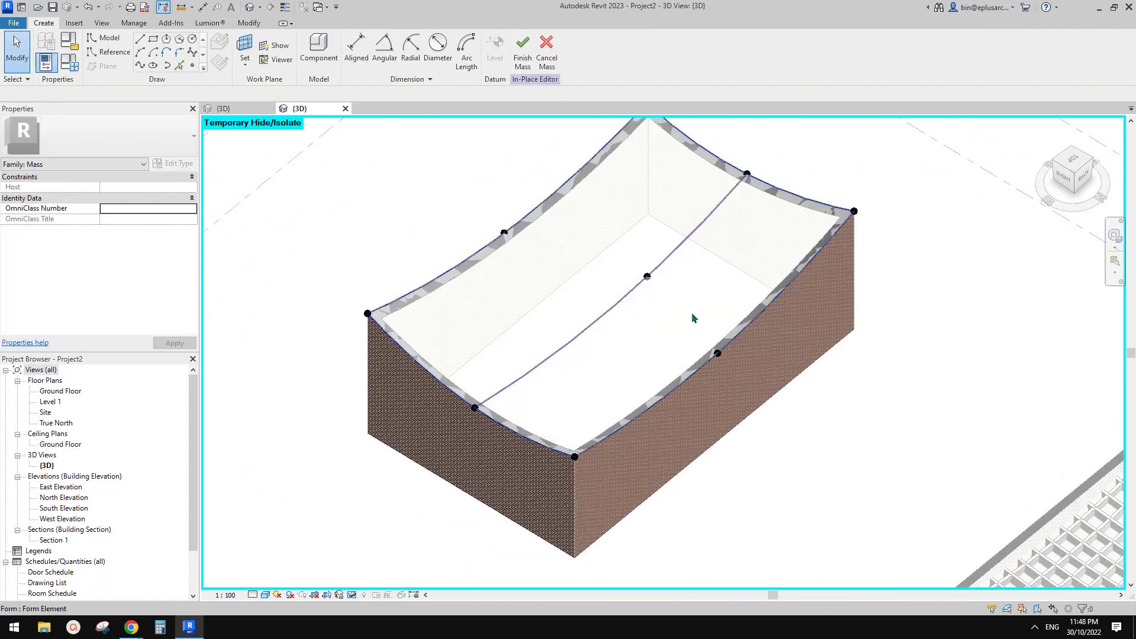
middle_click_drag(691, 311, 713, 109, "shift")
left_click(672, 314)
left_click(659, 57)
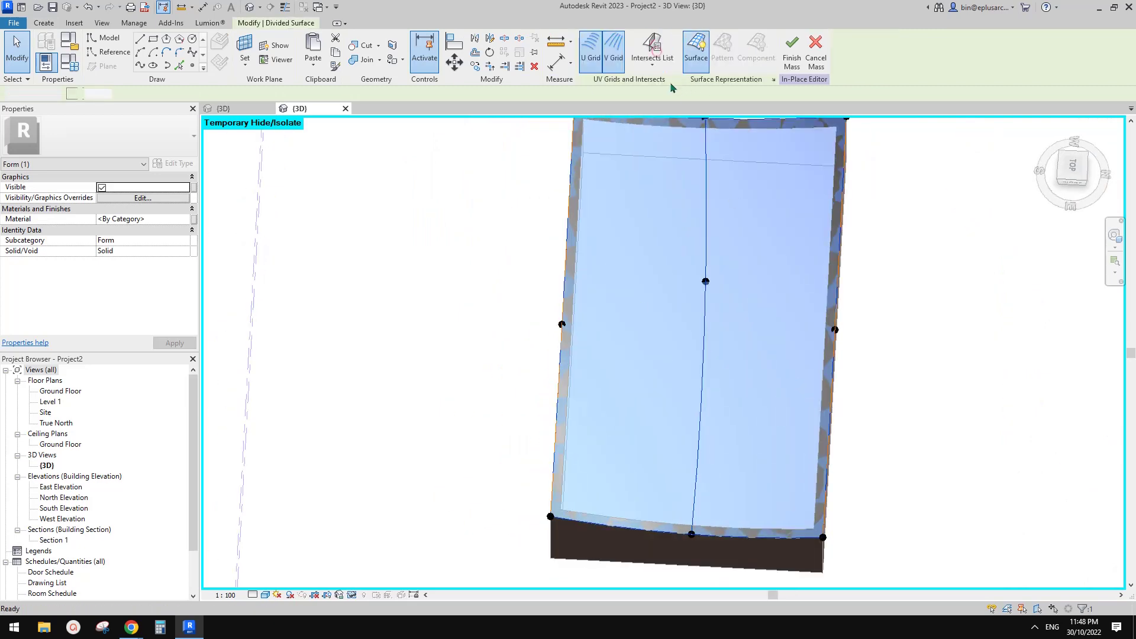
middle_click_drag(783, 270, 802, 284, "shift")
left_click(1074, 176)
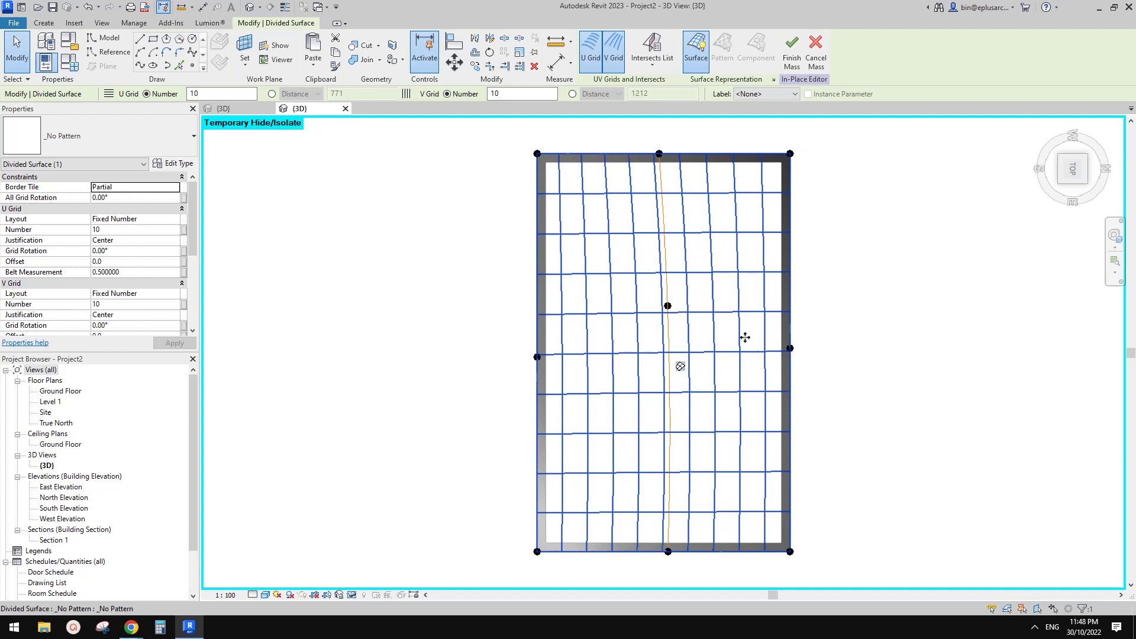
Turn off both the V grid and the U grid of the divided surface and finish the mass.
left_click(614, 57)
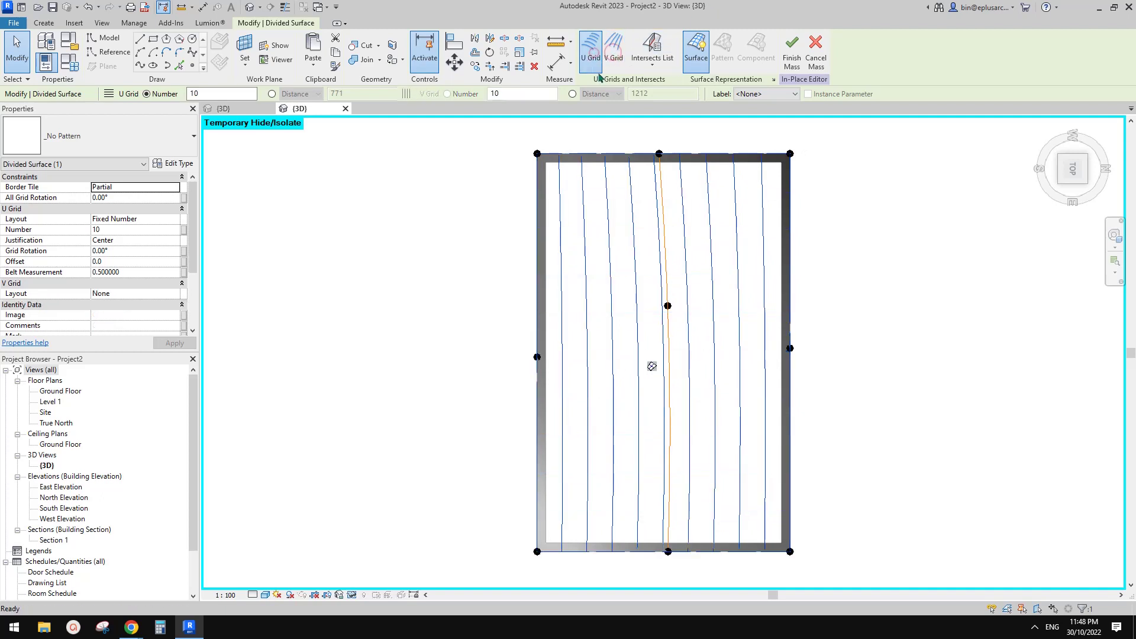
left_click(596, 68)
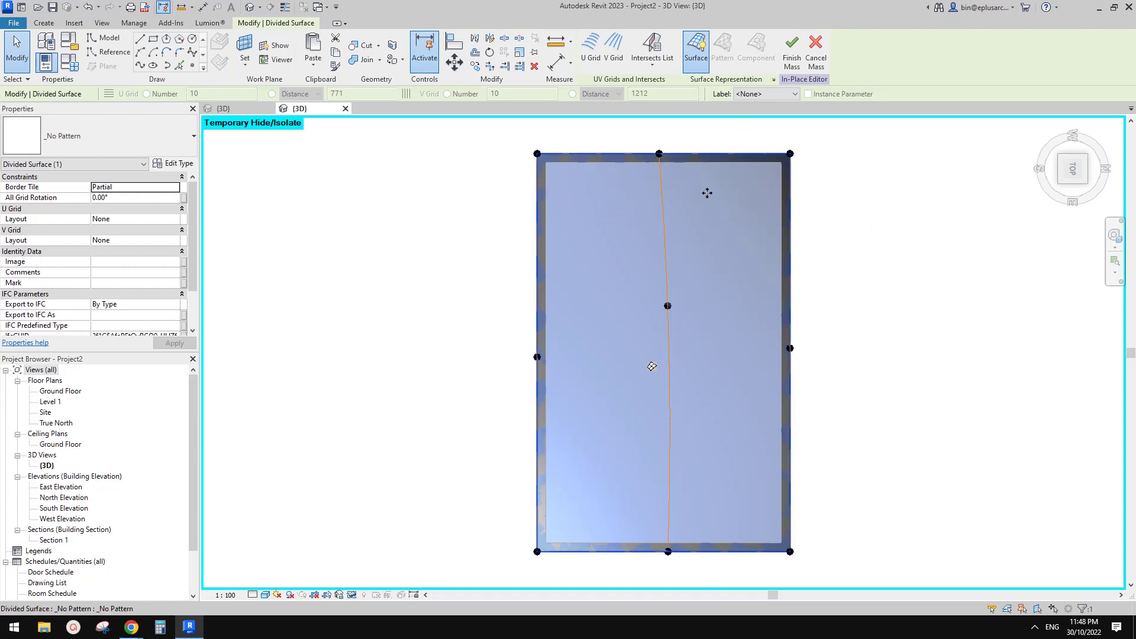
key("Escape")
left_click(592, 59)
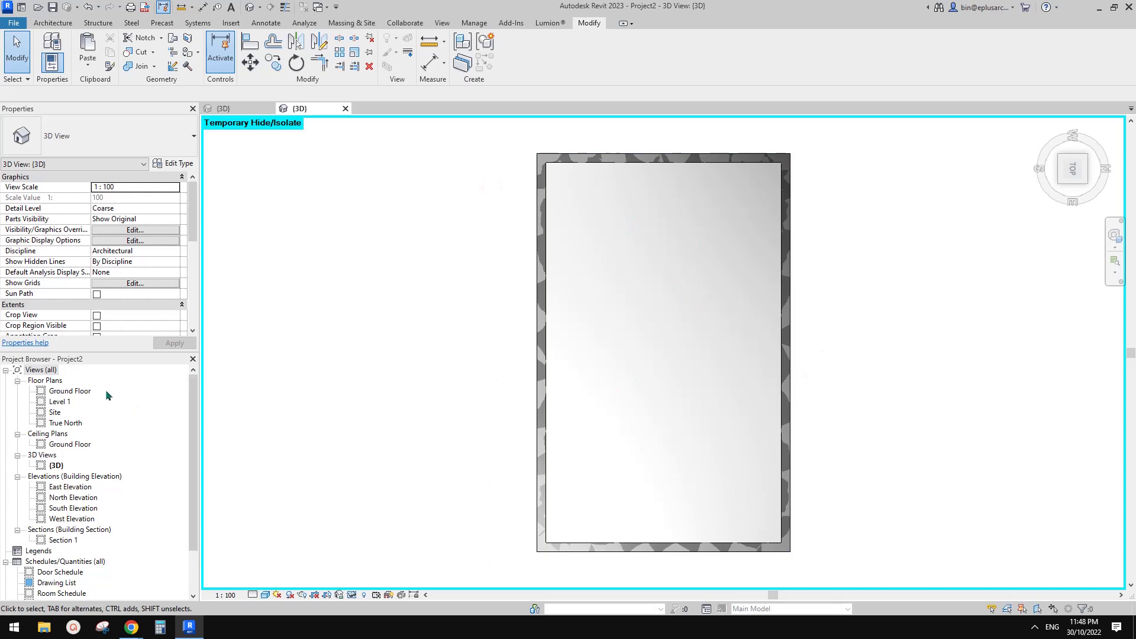
Open the Site floor plan and temporarily hide the 125 mm roof over the original building.
left_click(59, 402)
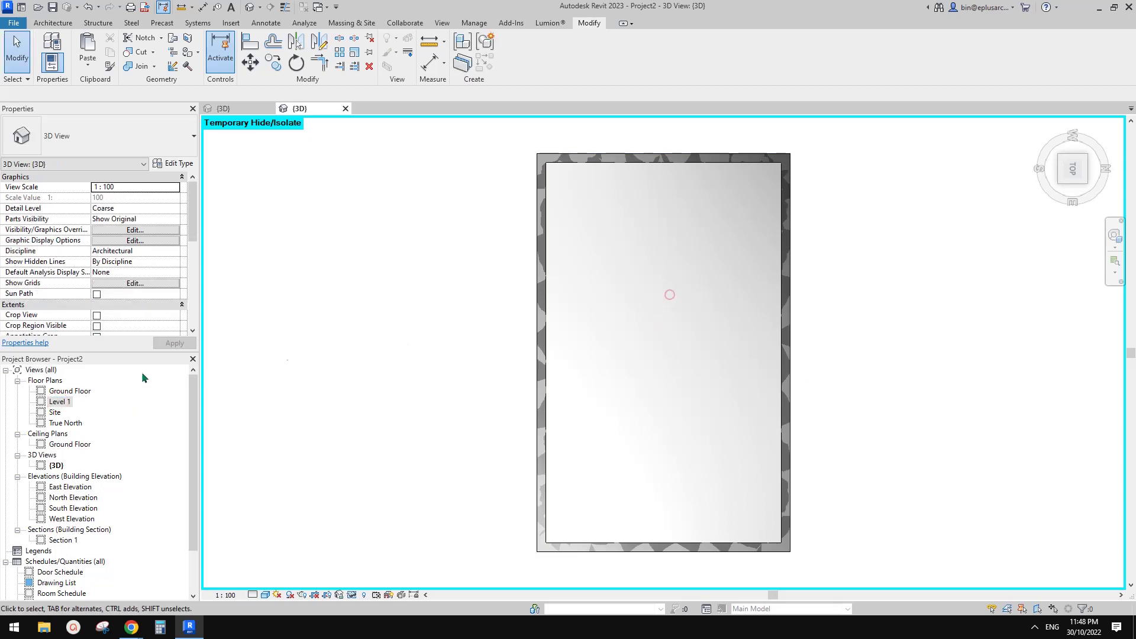
left_click(627, 284)
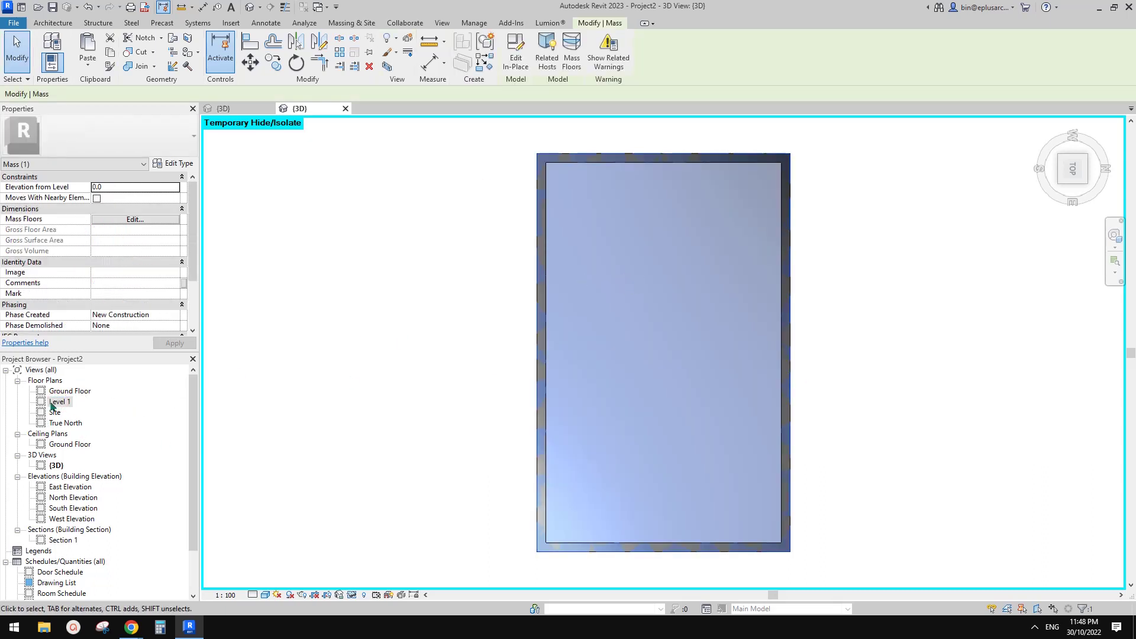
double_click(55, 412)
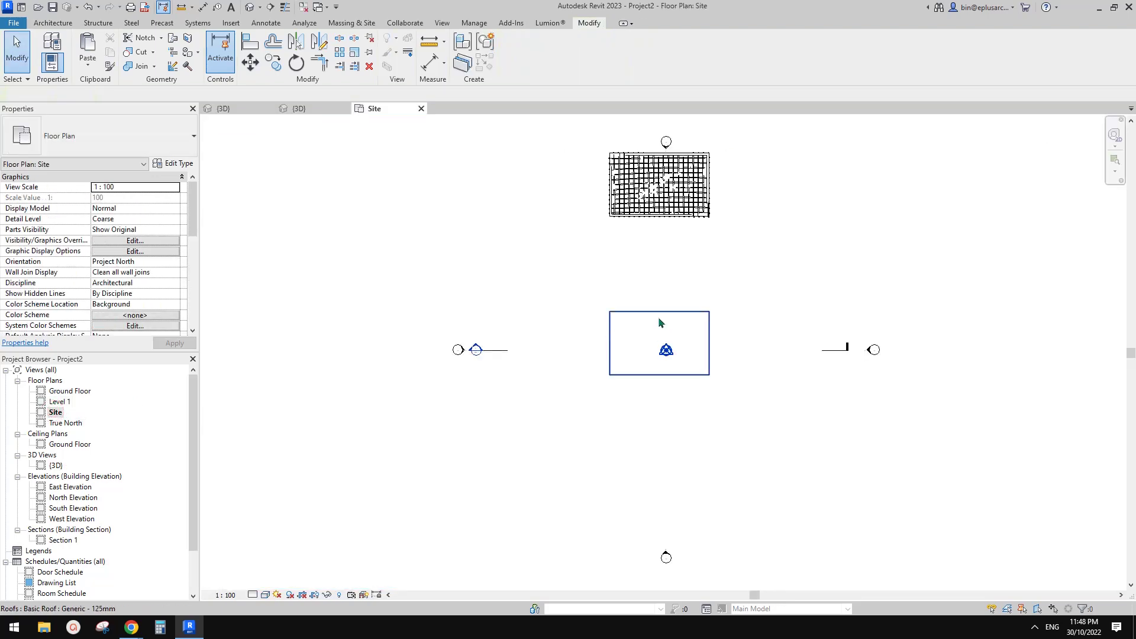
scroll(653, 378, "up", 2)
left_click(651, 388)
scroll(680, 382, "up", 3)
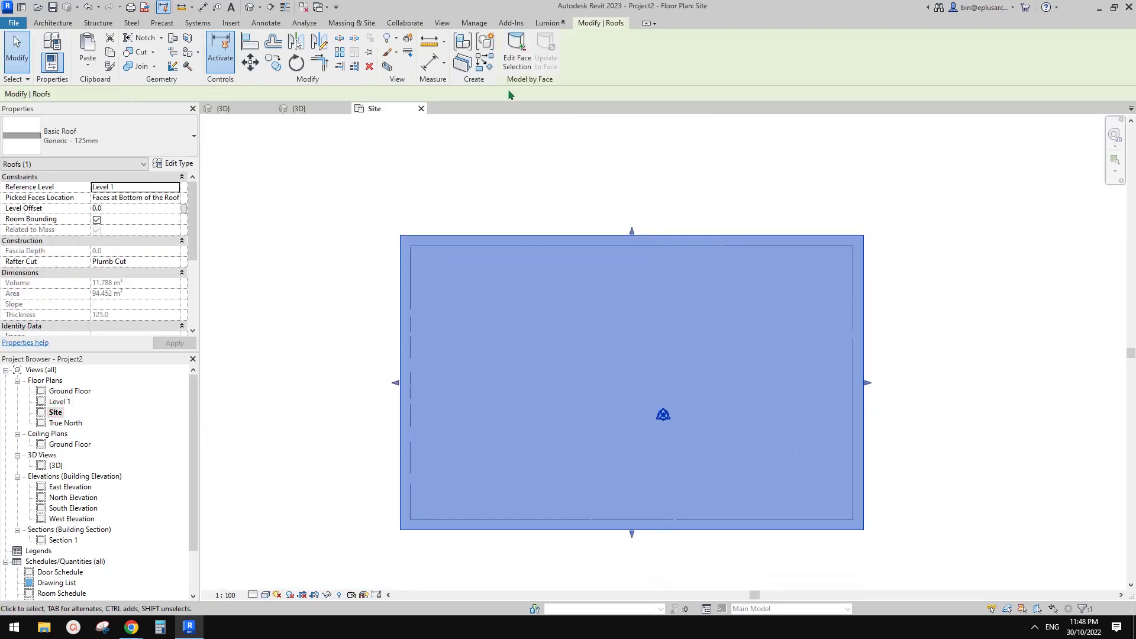
key("Escape")
left_click(581, 356)
scroll(578, 356, "down", 7)
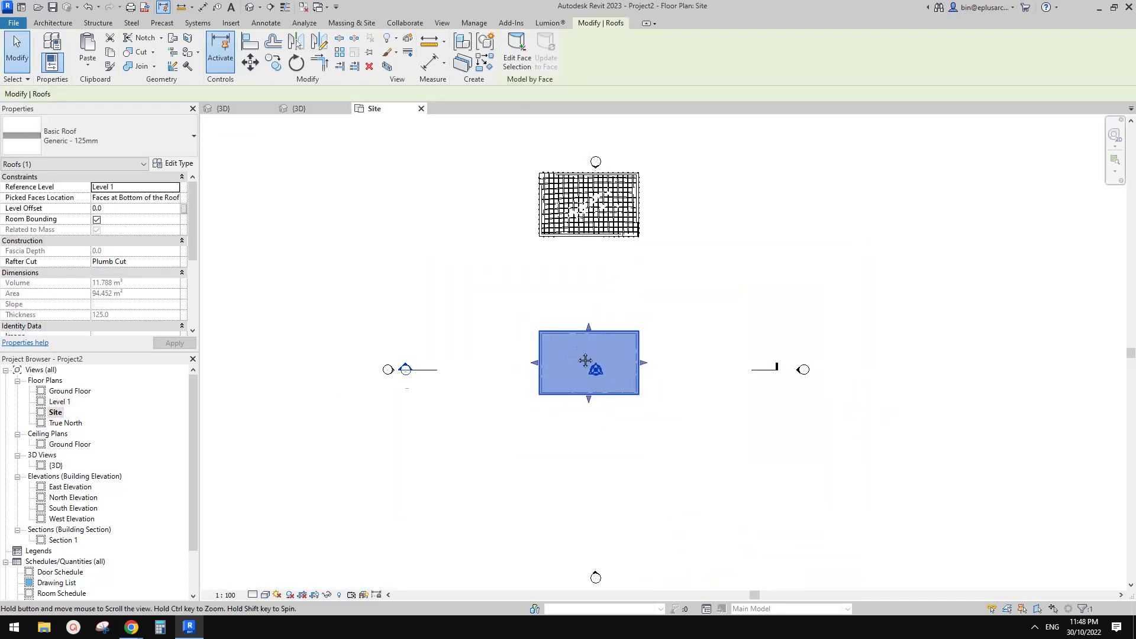
middle_click_drag(584, 359, 588, 379)
key("Escape")
scroll(579, 365, "up", 2)
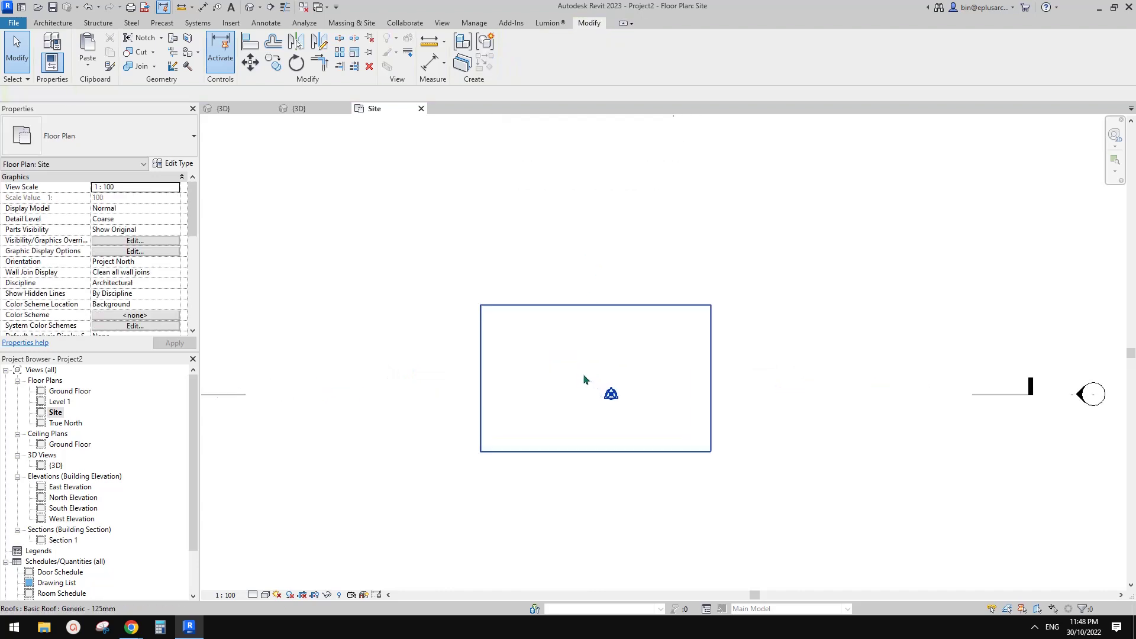
scroll(584, 382, "up", 1)
left_click(577, 356)
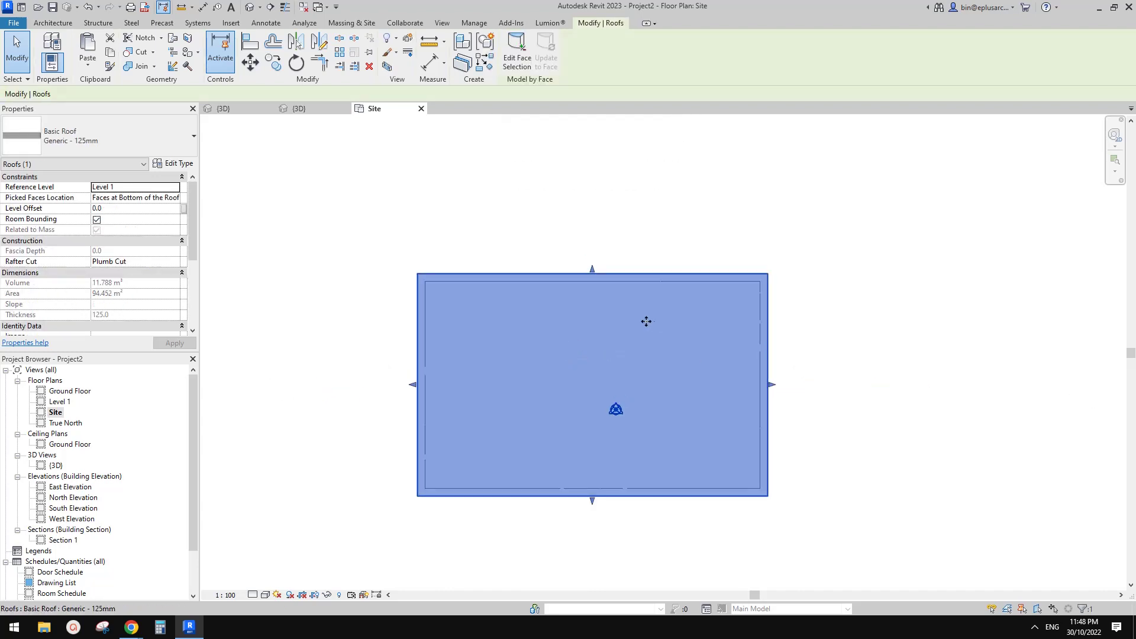
key("h")
key("h")
Open the mass for in-place editing and draw a vertical reference plane across it, just inside its left edge.
left_click(578, 313)
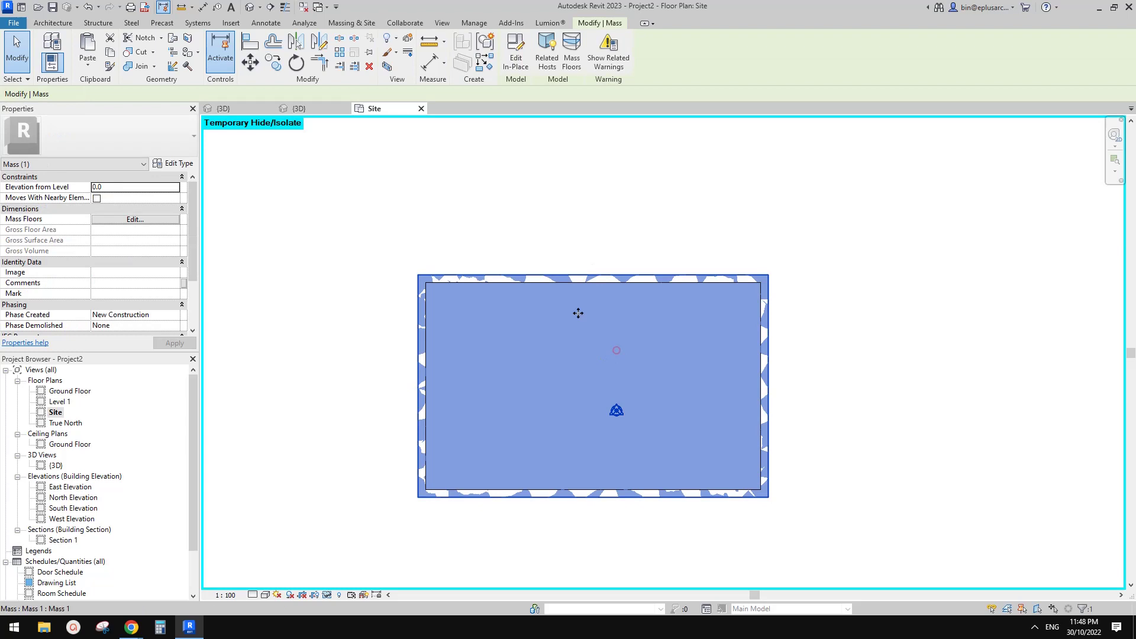
left_click(526, 69)
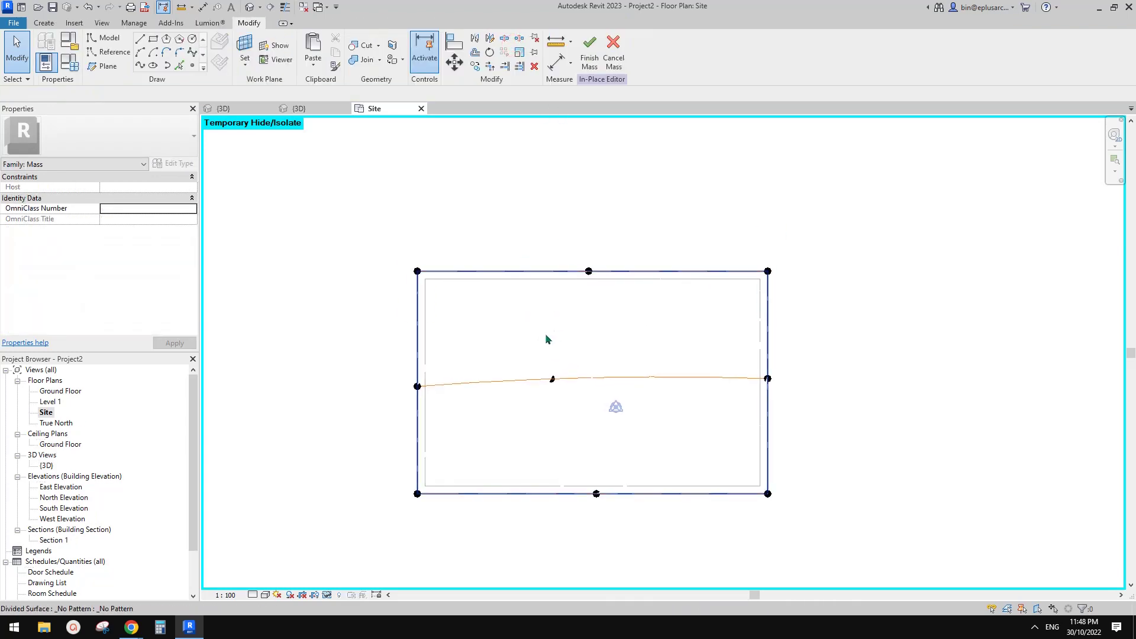
key("r")
key("p")
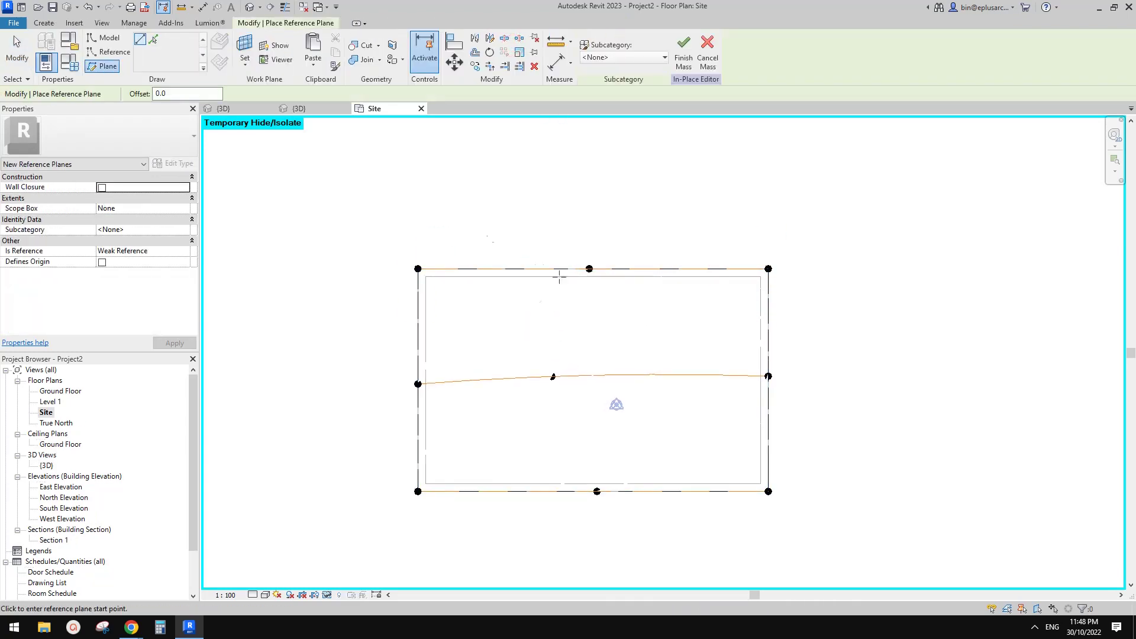
key("Escape")
key("r")
key("p")
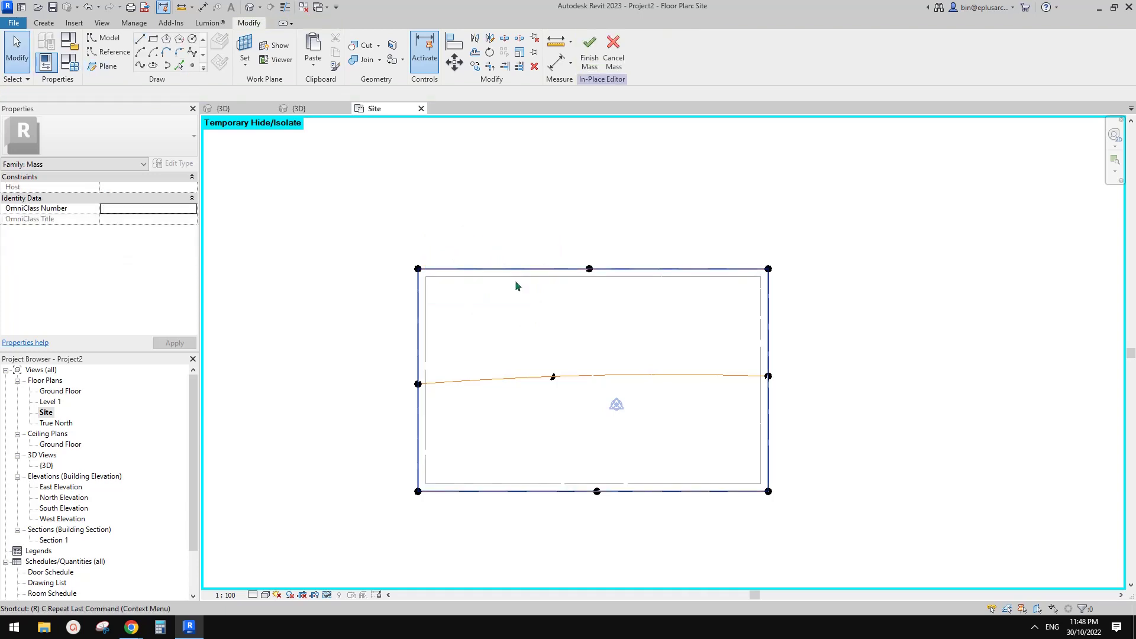
left_click(442, 241)
left_click(442, 526)
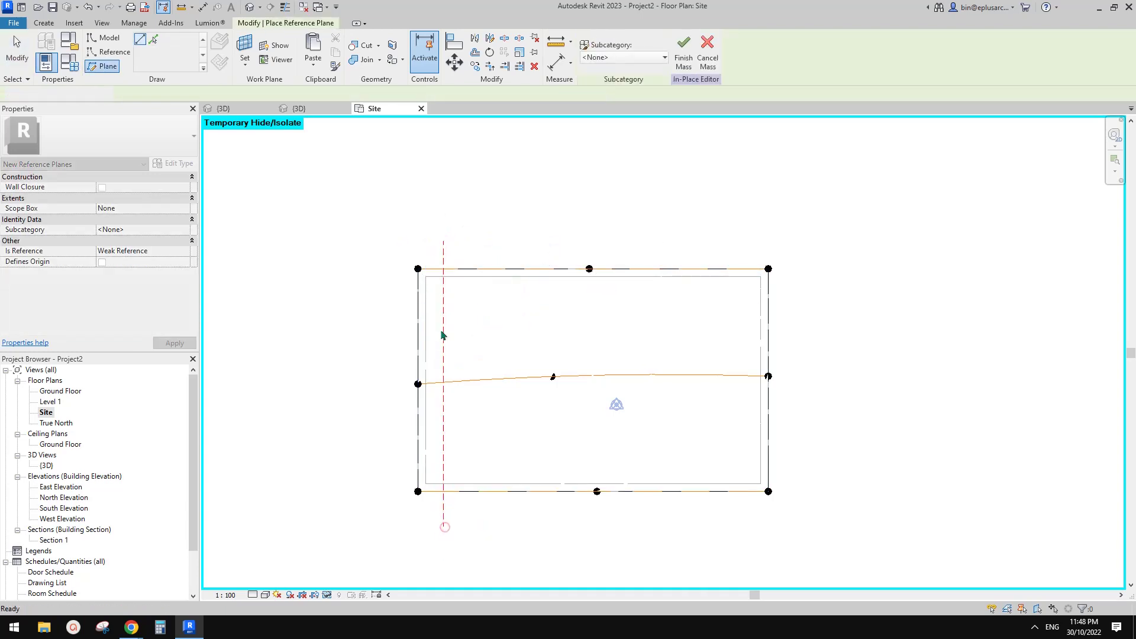
Copy the vertical reference plane twice at equal spacing towards the middle of the mass.
key("Escape")
key("o")
left_click(443, 323)
left_click(461, 320)
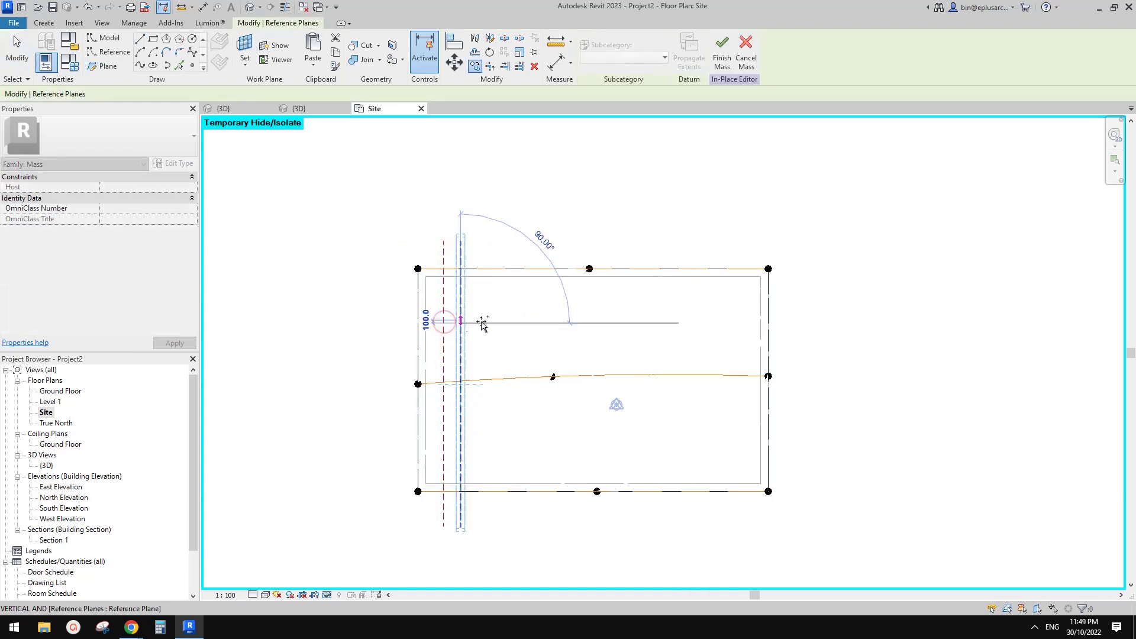
left_click(478, 323)
key("Escape")
key("Escape")
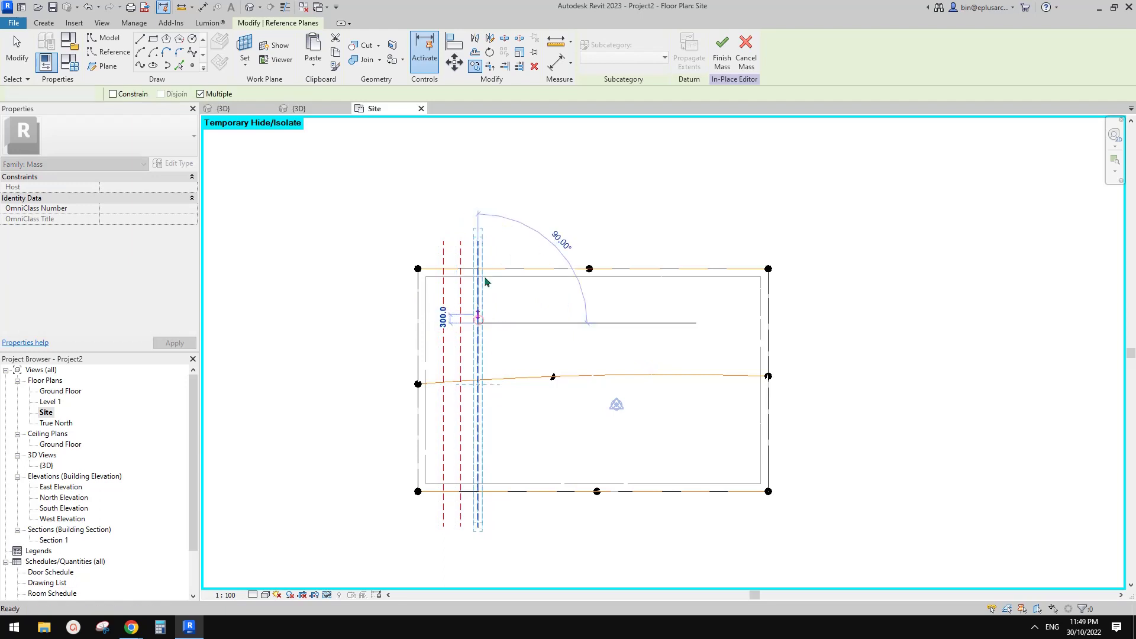
Copy the second and third reference planes onward at the same spacing to make five vertical planes.
scroll(479, 248, "up", 1)
left_click_drag(445, 249, 444, 250)
key("c")
key("o")
left_click(430, 242)
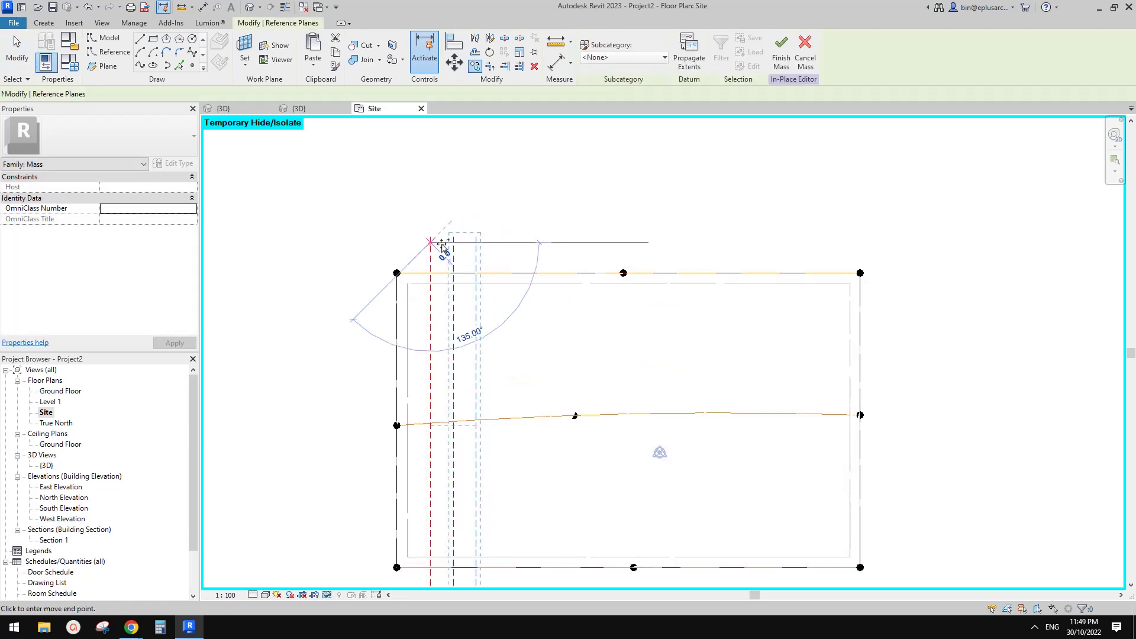
left_click(477, 241)
key("Escape")
key("Escape")
Try to rotate the five vertical reference planes by 90 degrees.
left_click_drag(553, 324, 461, 329)
left_click(520, 318)
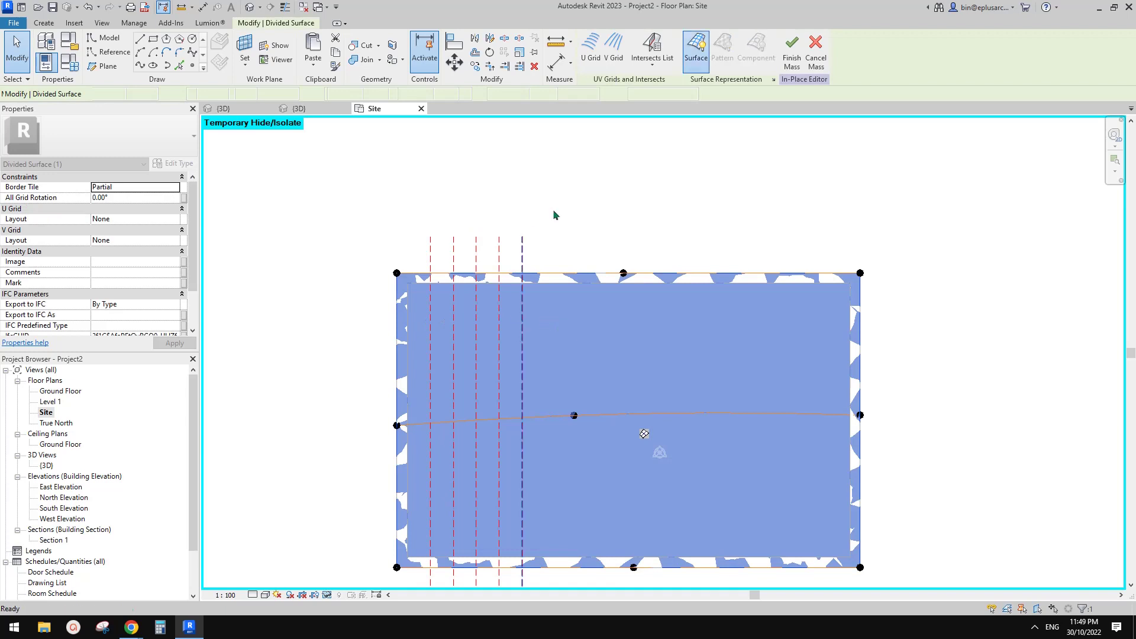
left_click_drag(554, 215, 414, 260)
key("r")
key("o")
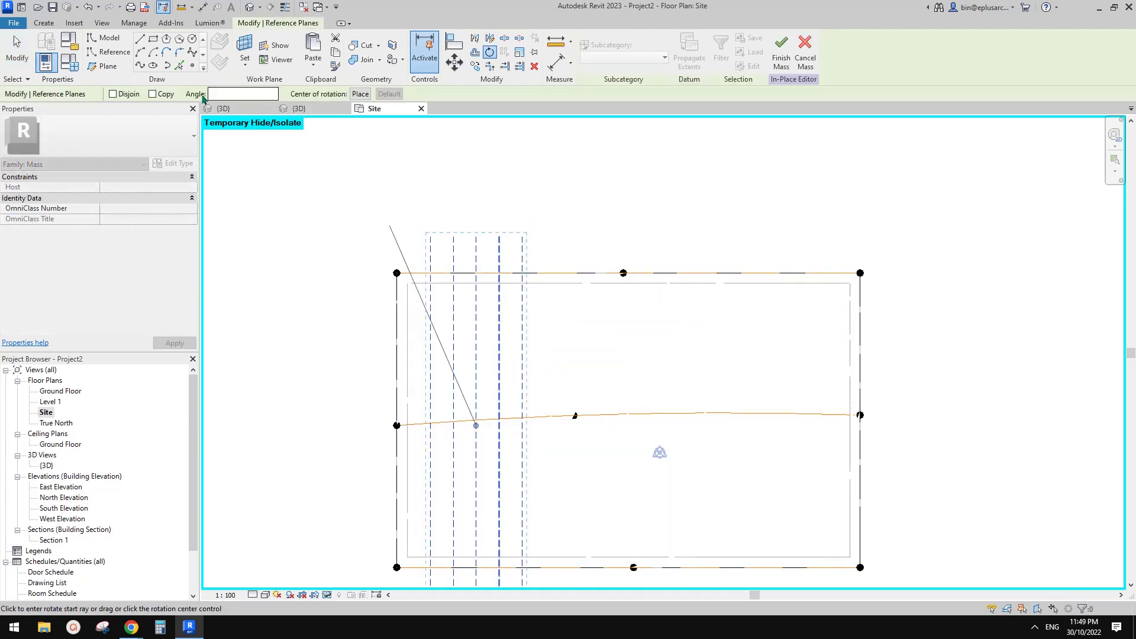
left_click(577, 345)
type("90")
key("Return")
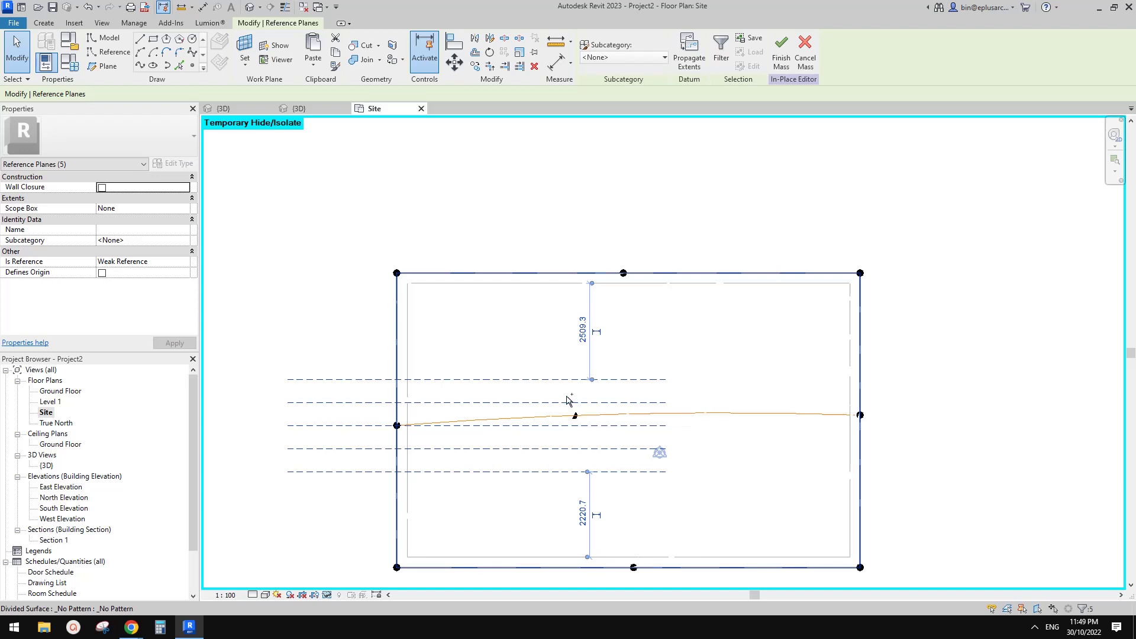
key("ctrl+z")
Undo the rotation and rotate a copy of the five vertical reference planes by 90 degrees.
left_click_drag(560, 203, 409, 246)
key("r")
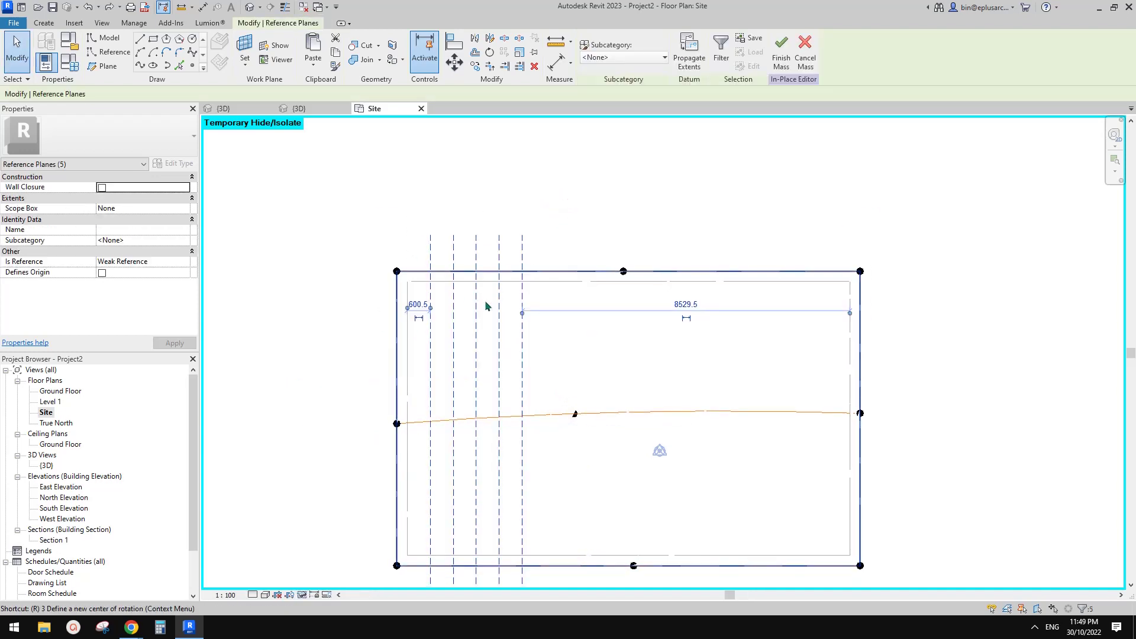
key("r")
key("o")
left_click(162, 95)
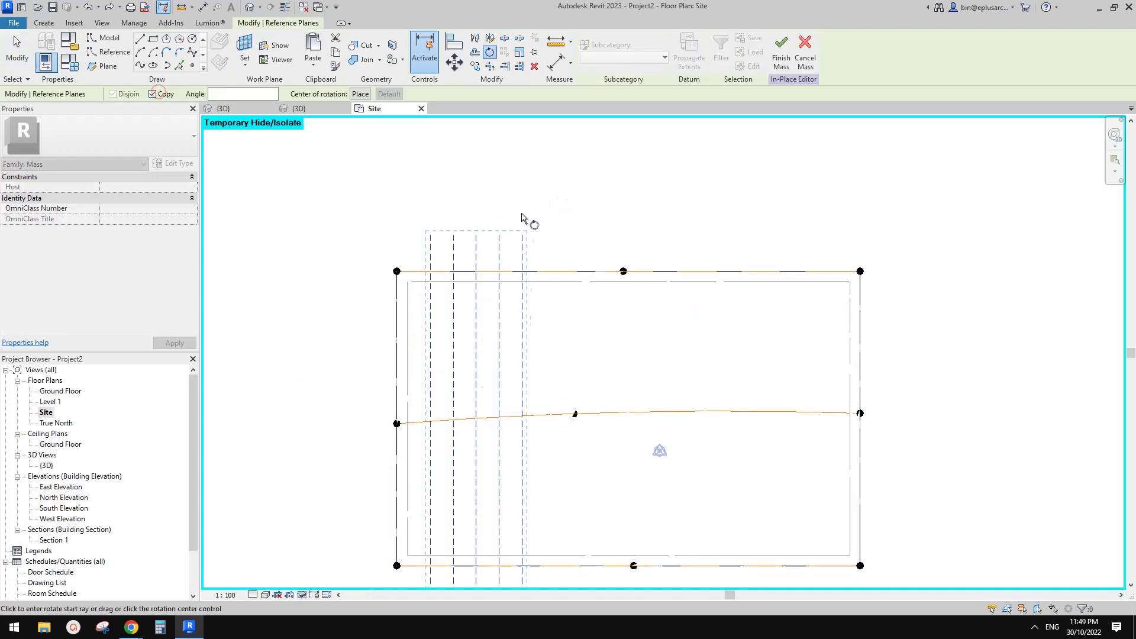
key("Return")
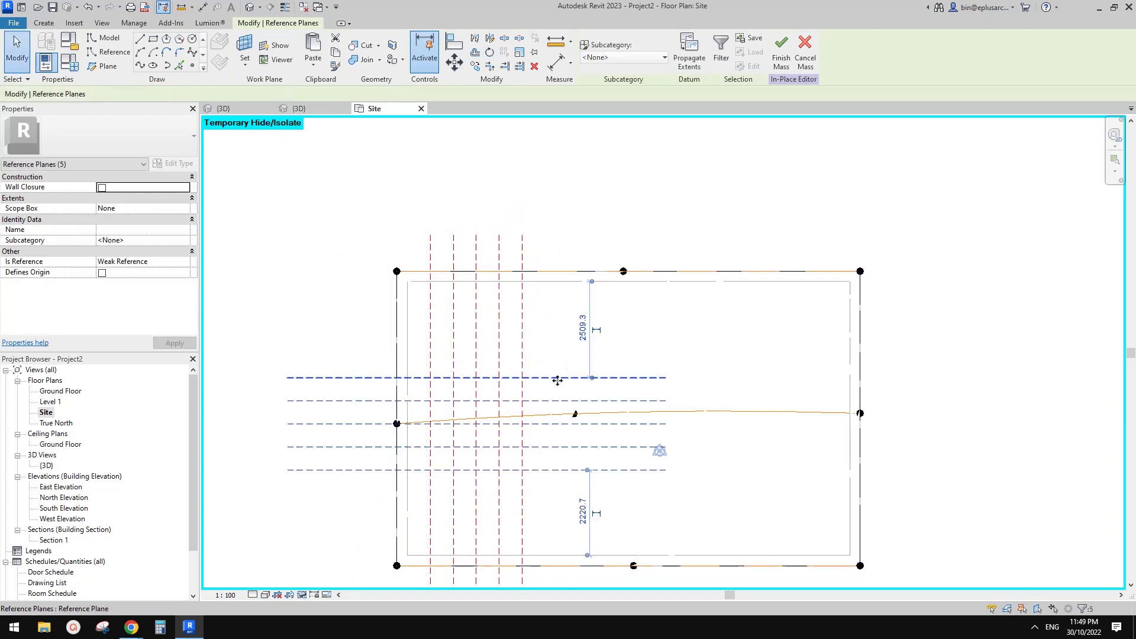
Move the five horizontal reference planes up until the topmost one sits about 630 mm below the inner rectangle's upper edge.
left_click_drag(627, 326, 627, 309)
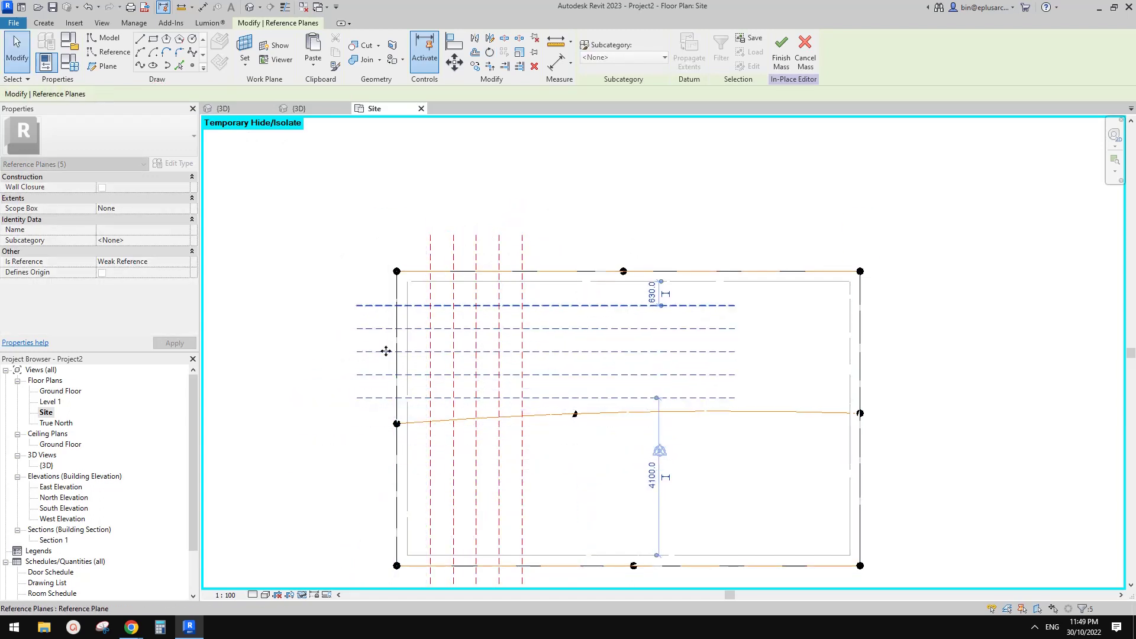
scroll(466, 362, "up", 4)
left_click(482, 244)
scroll(471, 348, "down", 1)
middle_click_drag(468, 352, 534, 361)
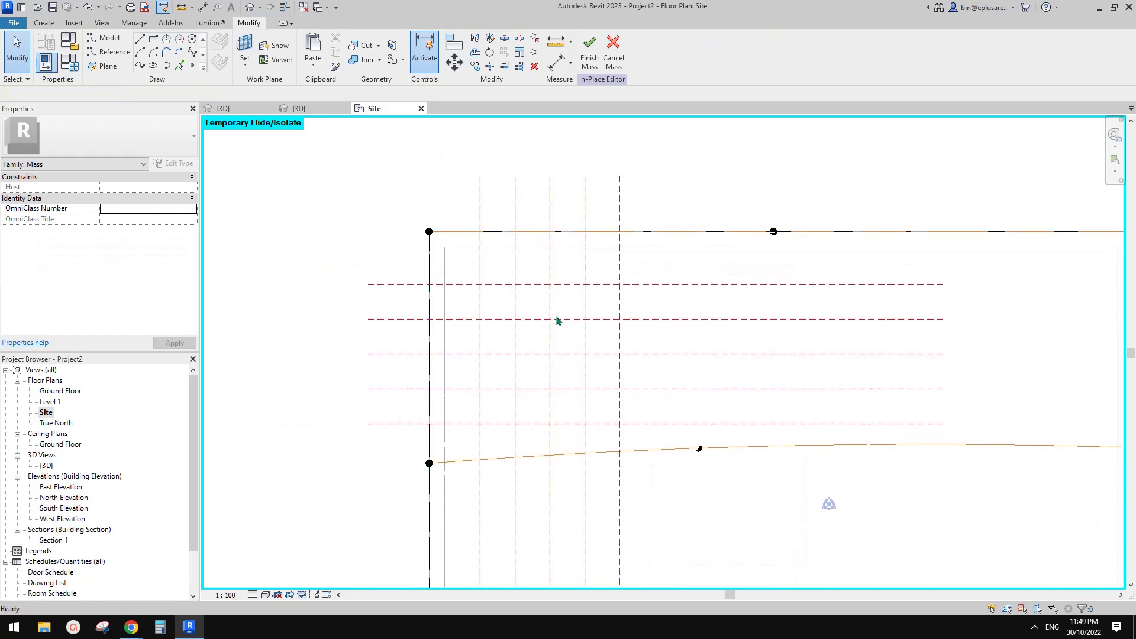
left_click(674, 256)
scroll(461, 217, "down", 1)
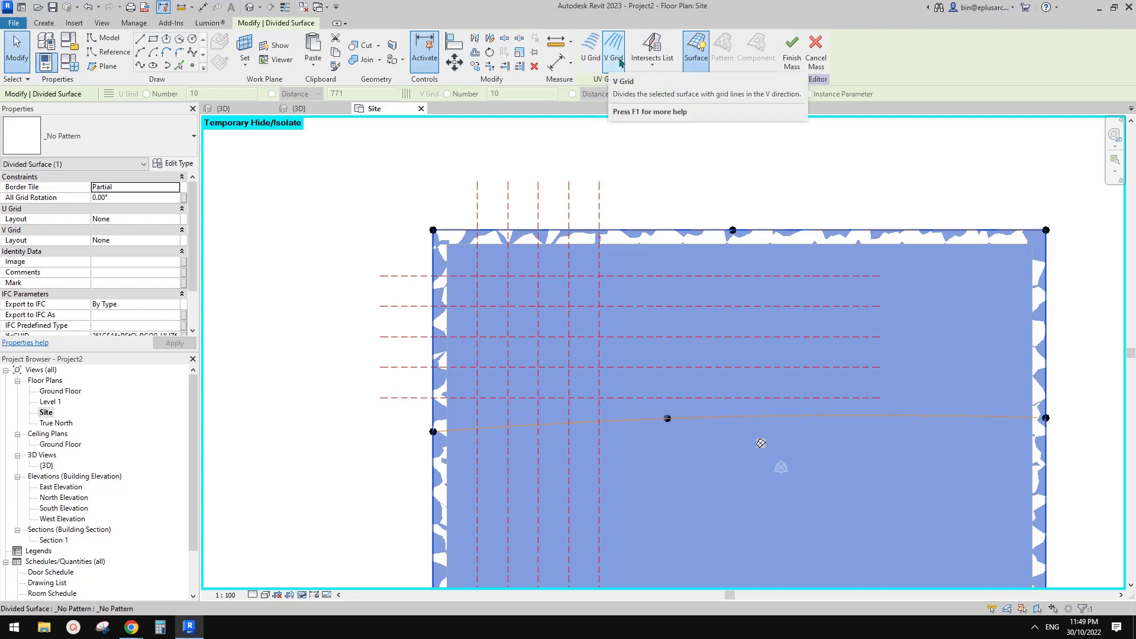
left_click(652, 64)
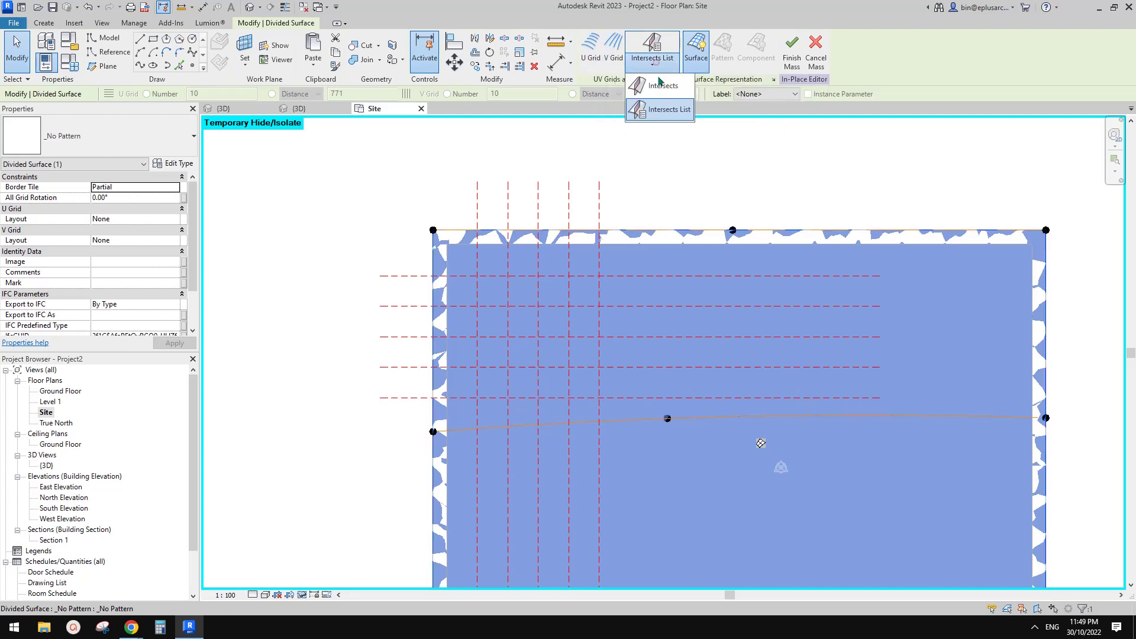
left_click(662, 114)
left_click_drag(619, 259, 471, 407)
key("Escape")
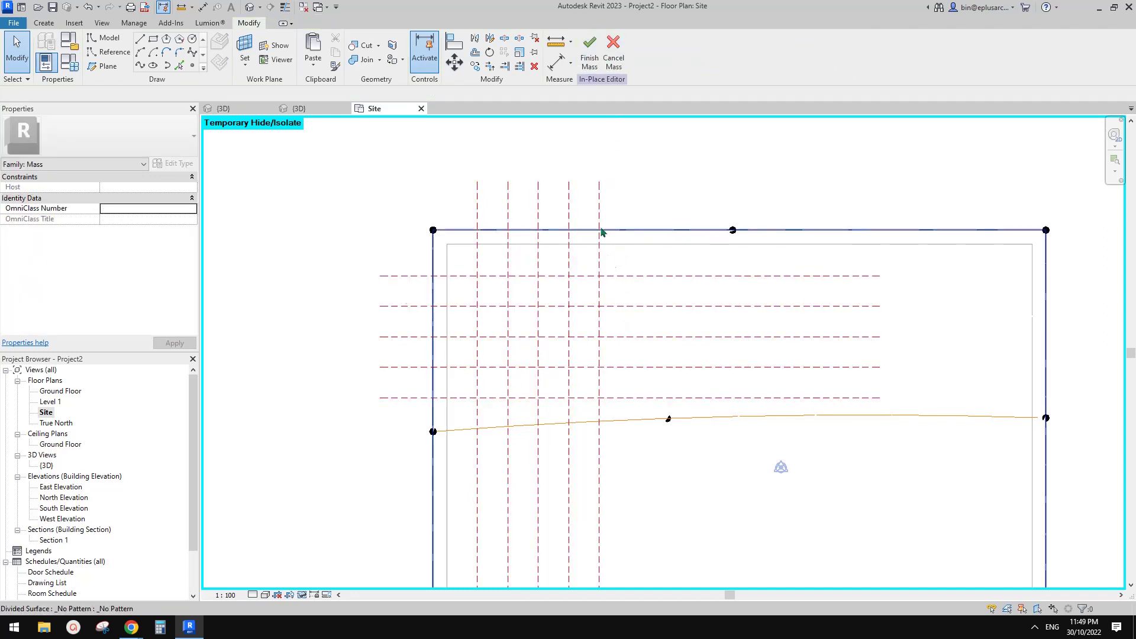
Divide the mass surface with the Intersects tool, using all ten vertical and horizontal reference planes as splitting references.
left_click(642, 249)
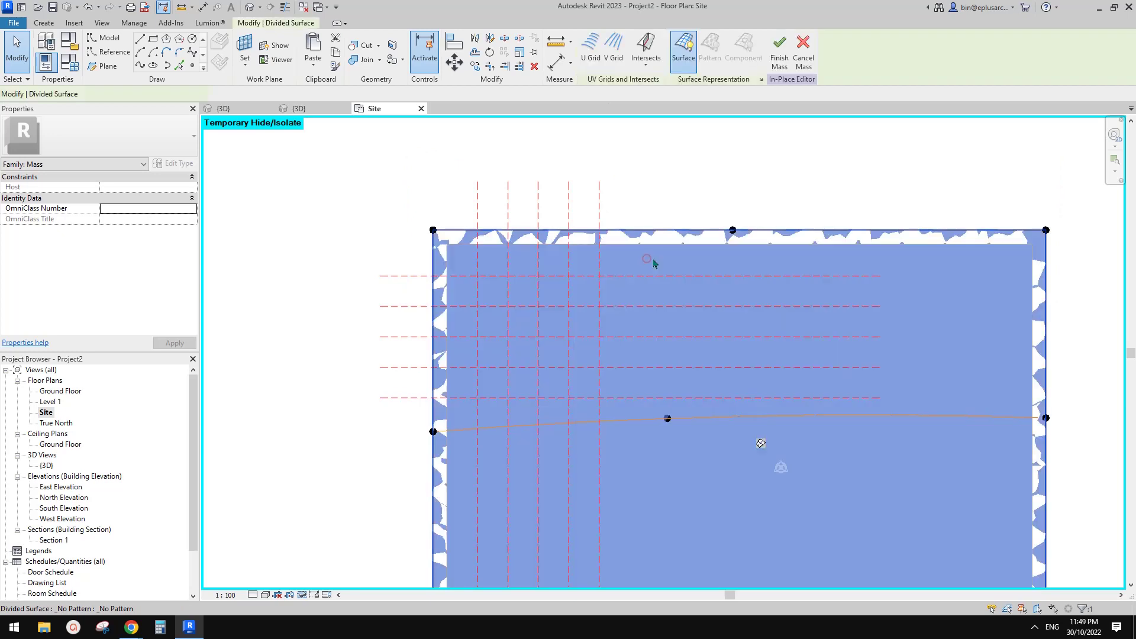
left_click(646, 66)
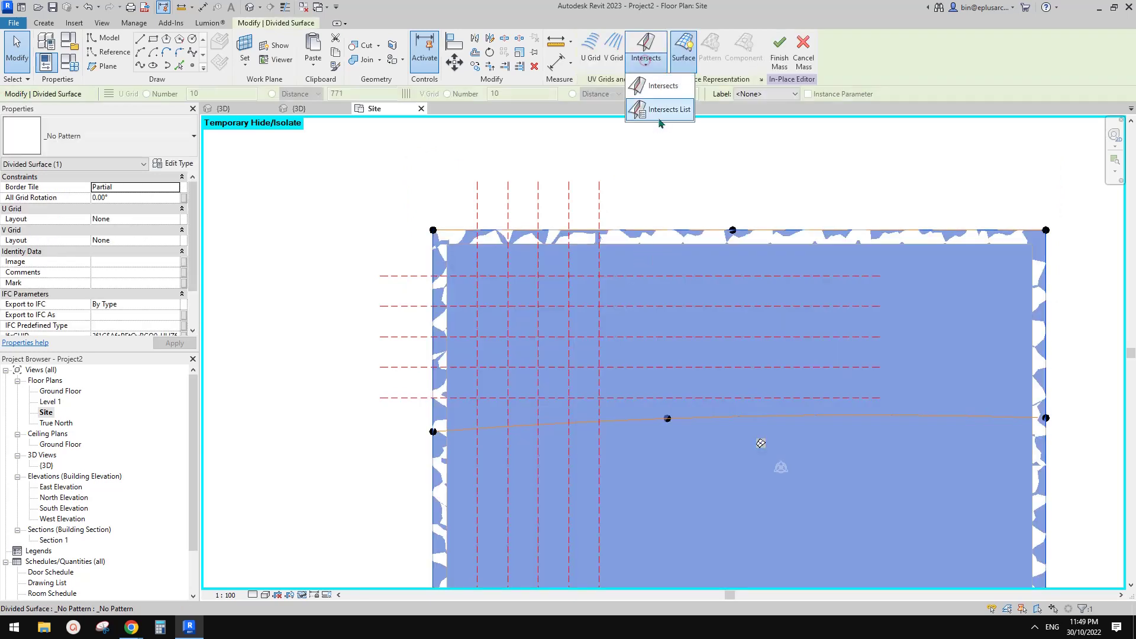
left_click(670, 92)
left_click_drag(624, 255, 469, 412)
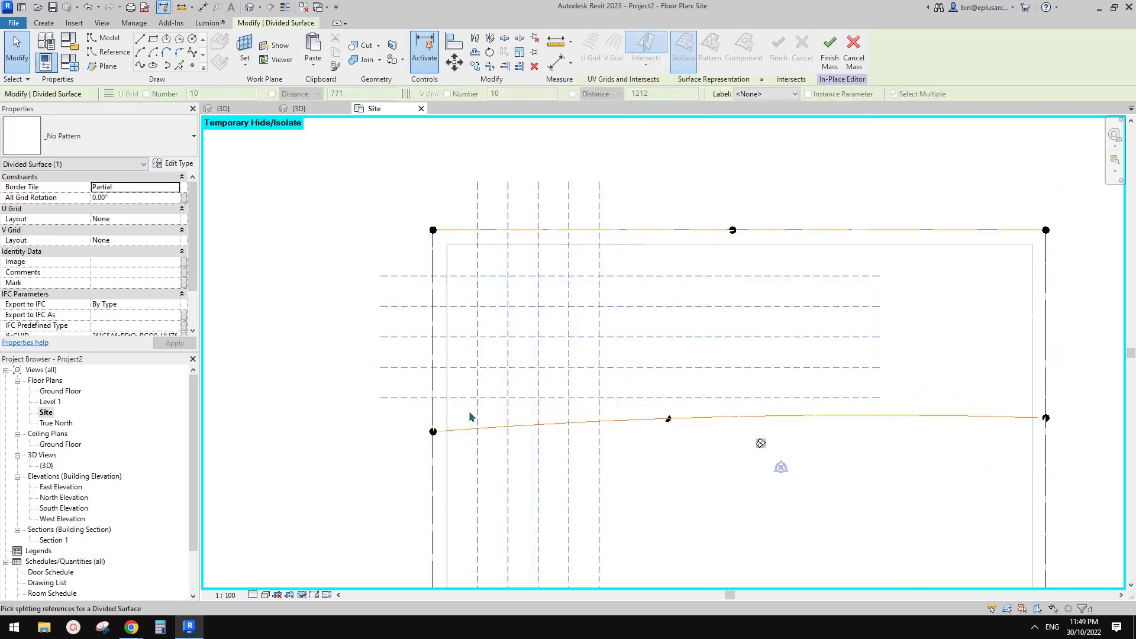
left_click(778, 57)
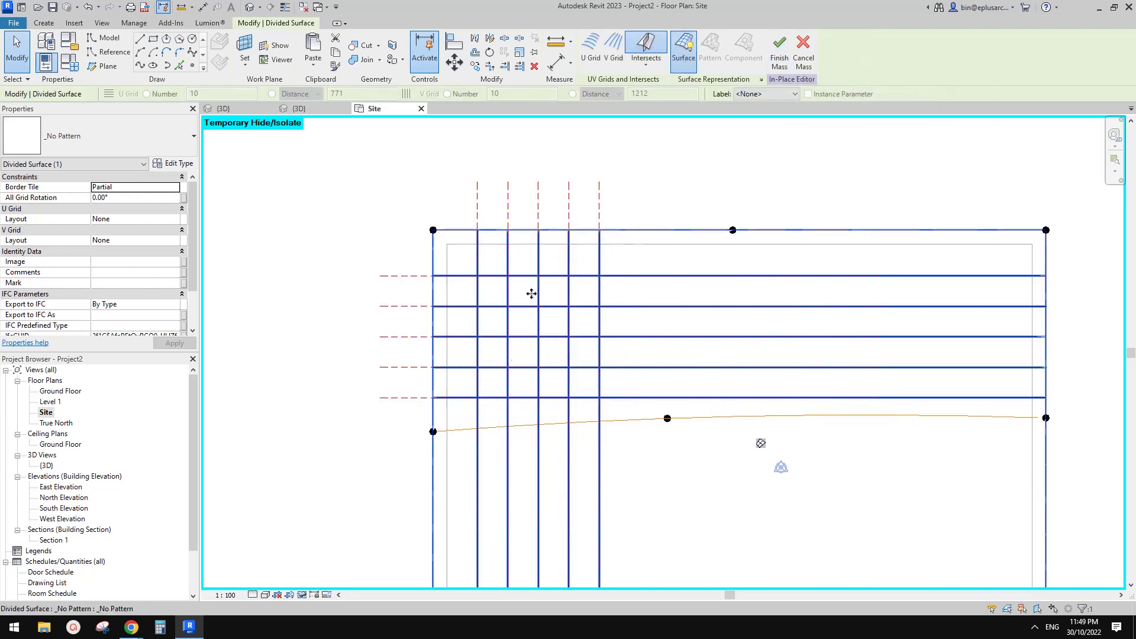
left_click(357, 228)
scroll(574, 266, "down", 3)
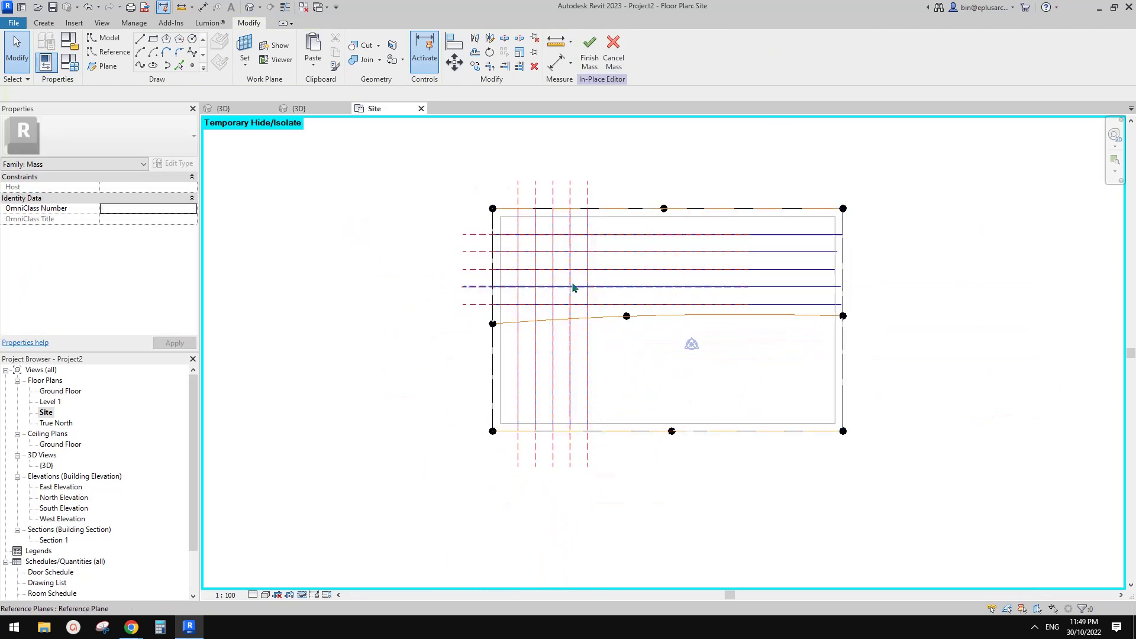
Apply the Rectangle pattern to the divided surface.
scroll(572, 287, "up", 4)
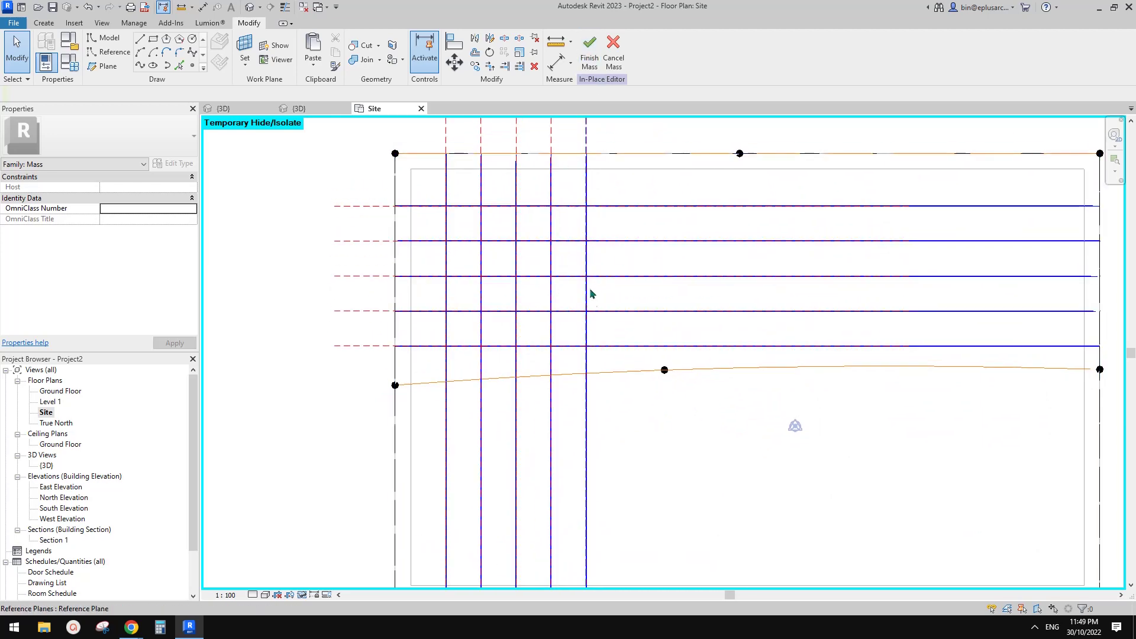
left_click(605, 217)
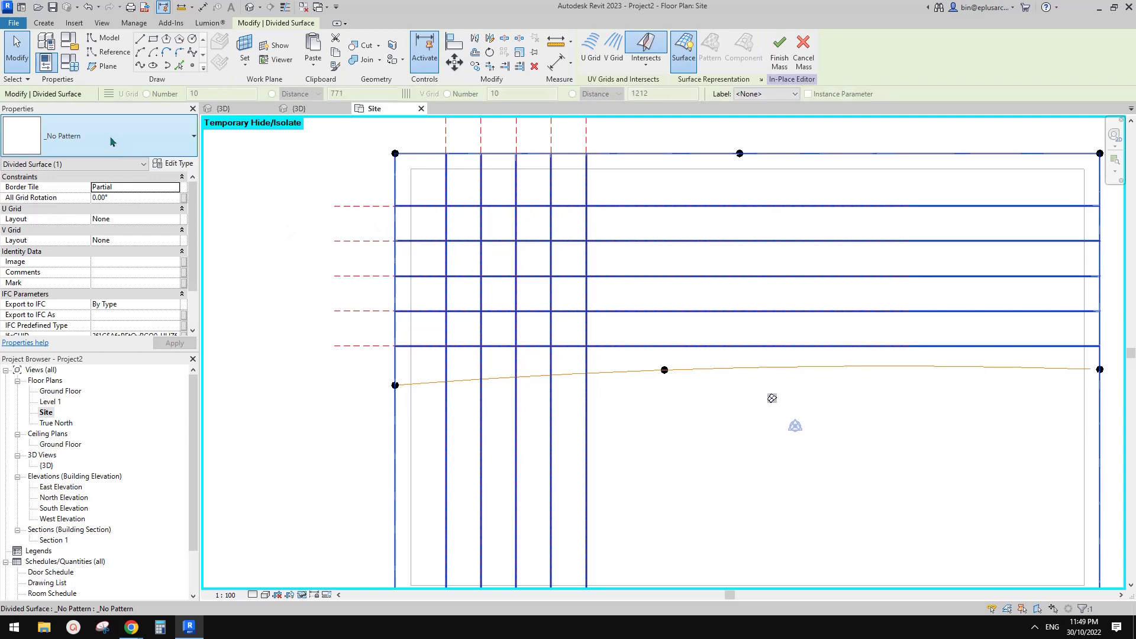
left_click(112, 141)
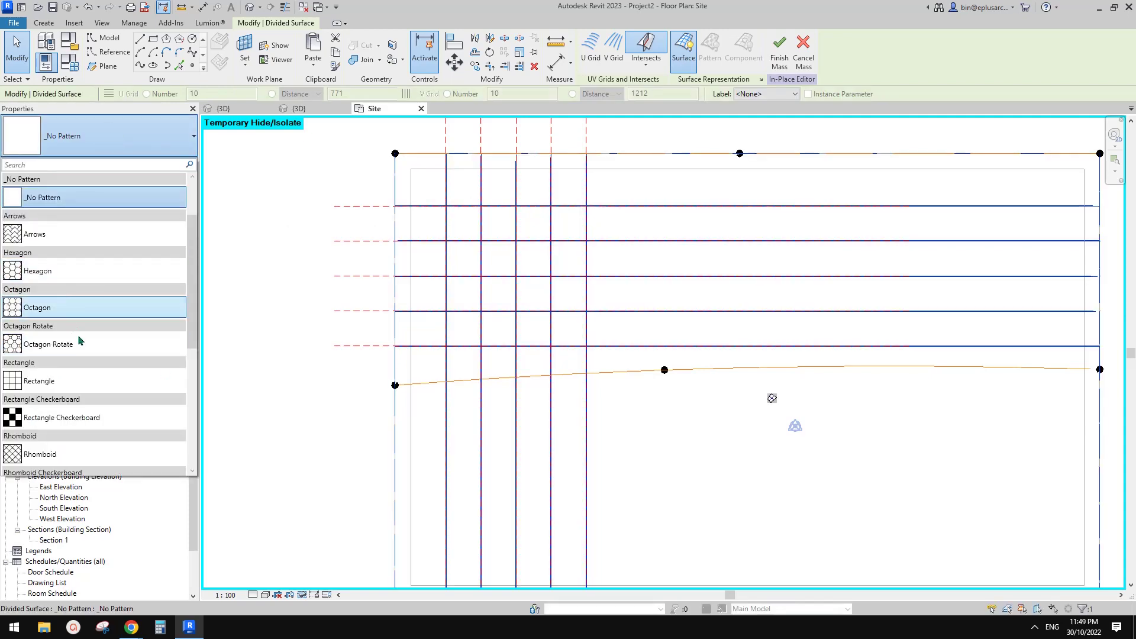
left_click(59, 380)
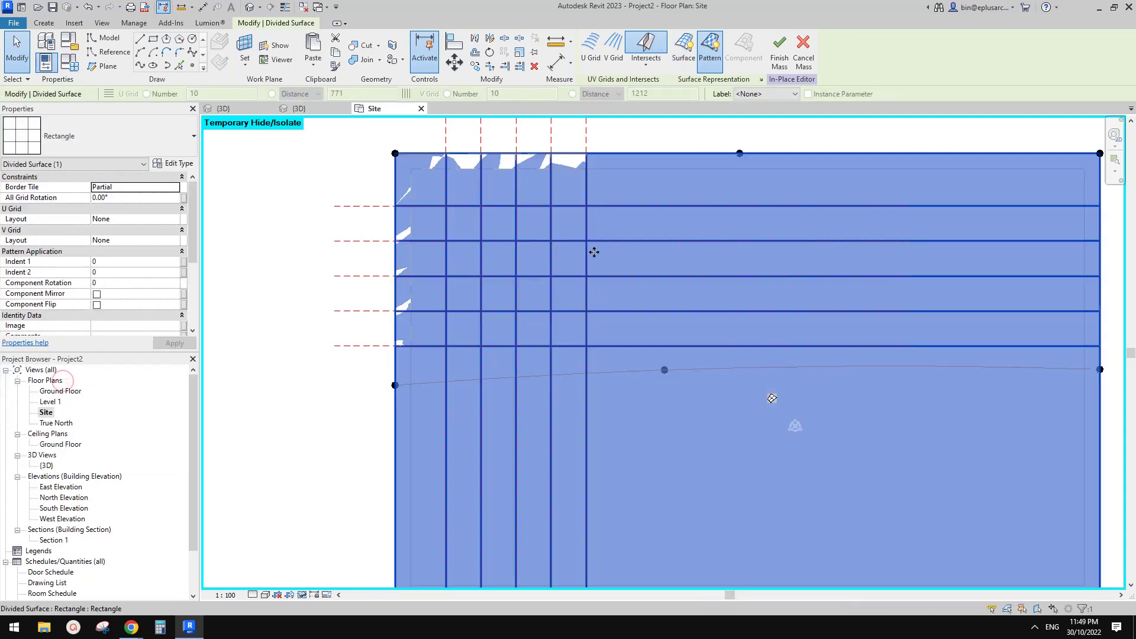
left_click(535, 118)
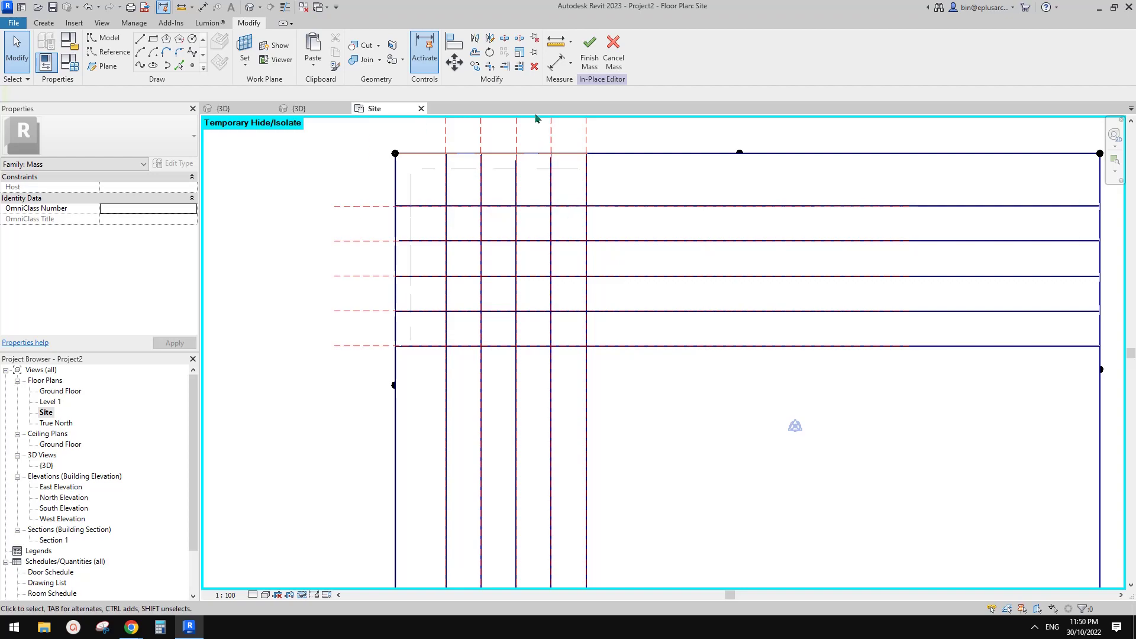
Examine the regularity of the divided surface's grid in the 3D view, from above and along the curved edge.
left_click(248, 10)
scroll(698, 322, "up", 2)
middle_click_drag(698, 322, 811, 185, "shift")
middle_click_drag(662, 296, 769, 296)
middle_click_drag(640, 408, 712, 307, "shift")
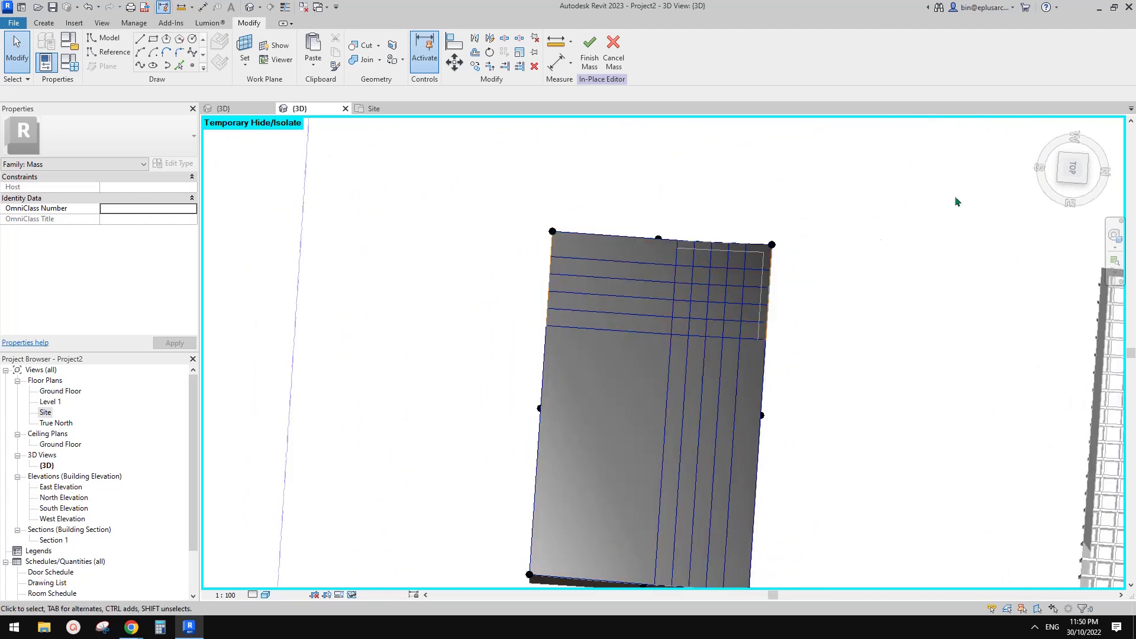
left_click(1065, 170)
scroll(672, 413, "up", 4)
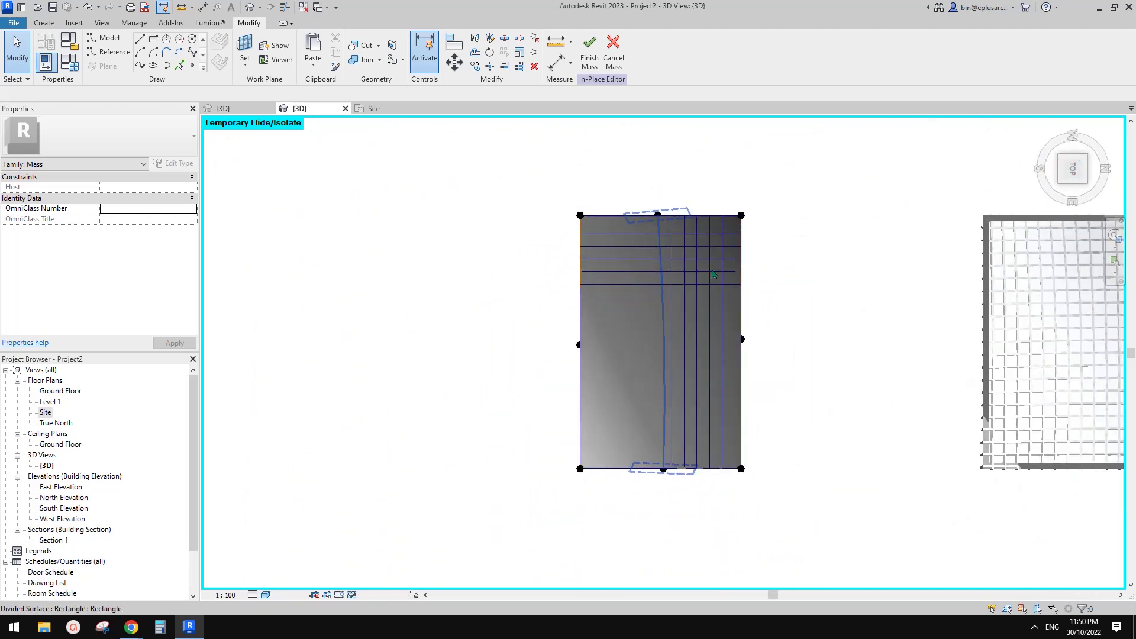
scroll(747, 228, "up", 2)
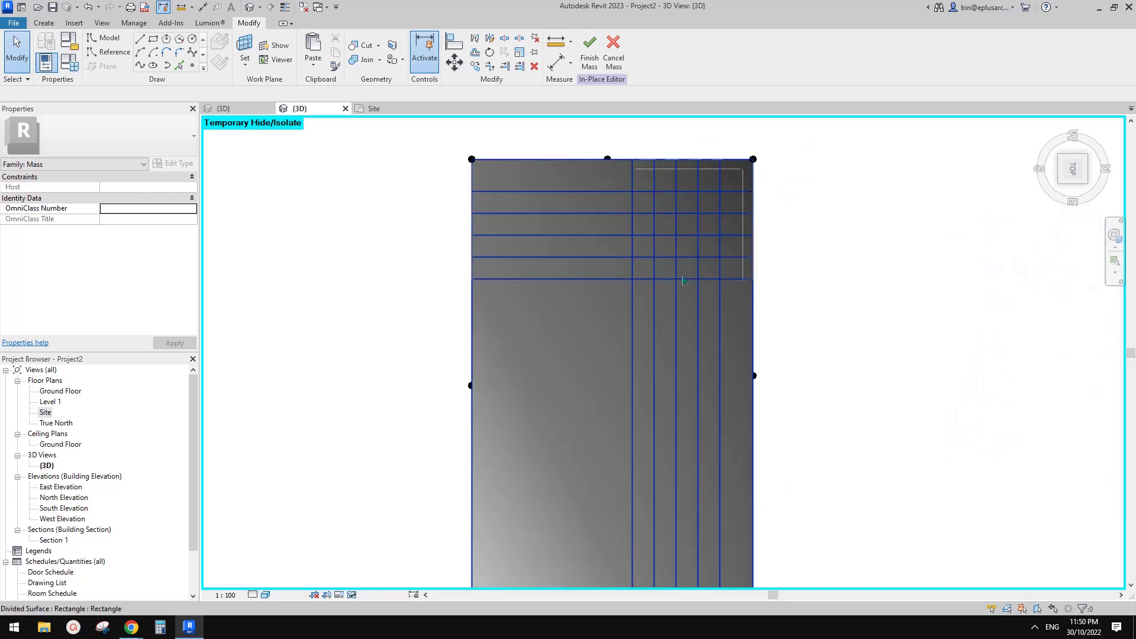
scroll(682, 267, "down", 1)
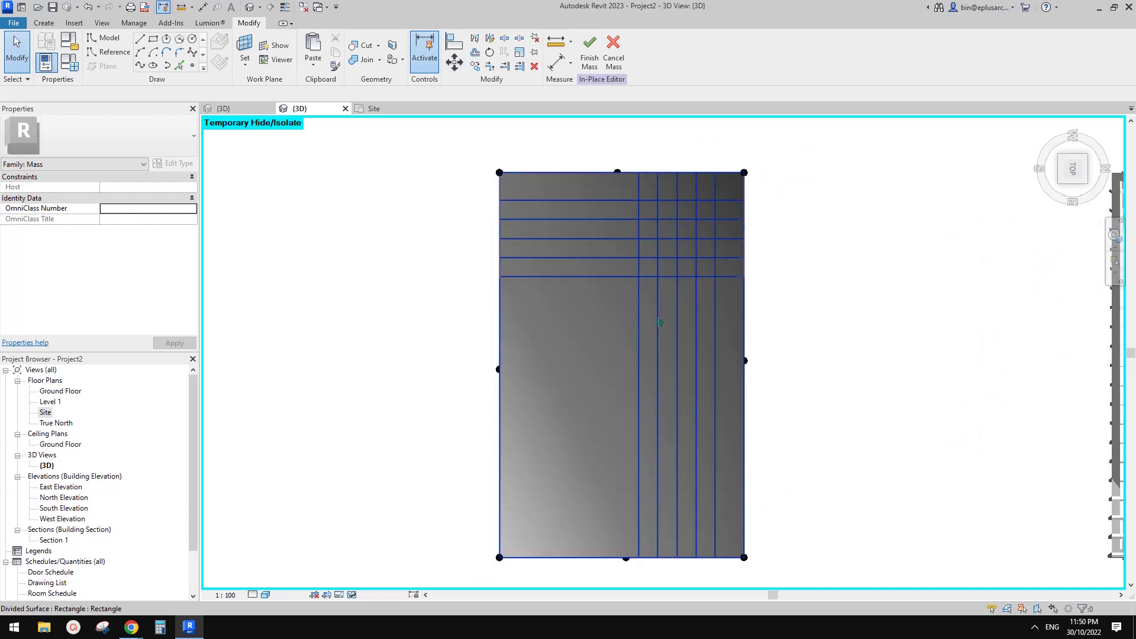
middle_click_drag(653, 258, 676, 443, "shift")
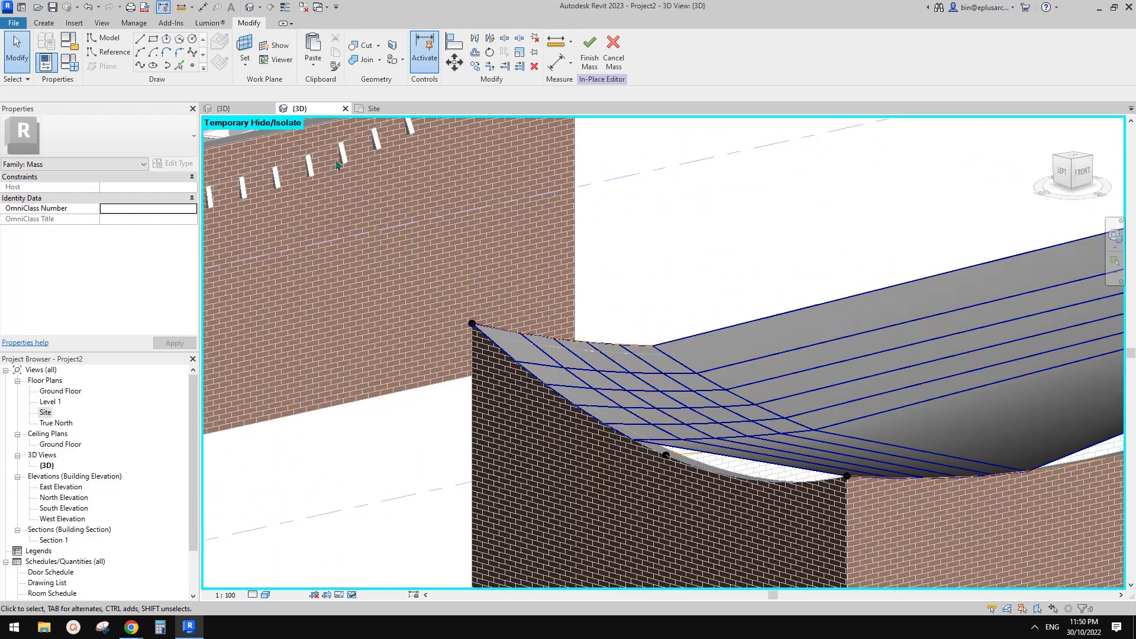
middle_click_drag(733, 350, 590, 128, "shift")
Finish the in-place mass and start a new family from the Metric Curtain Panel Pattern Based template.
left_click(587, 64)
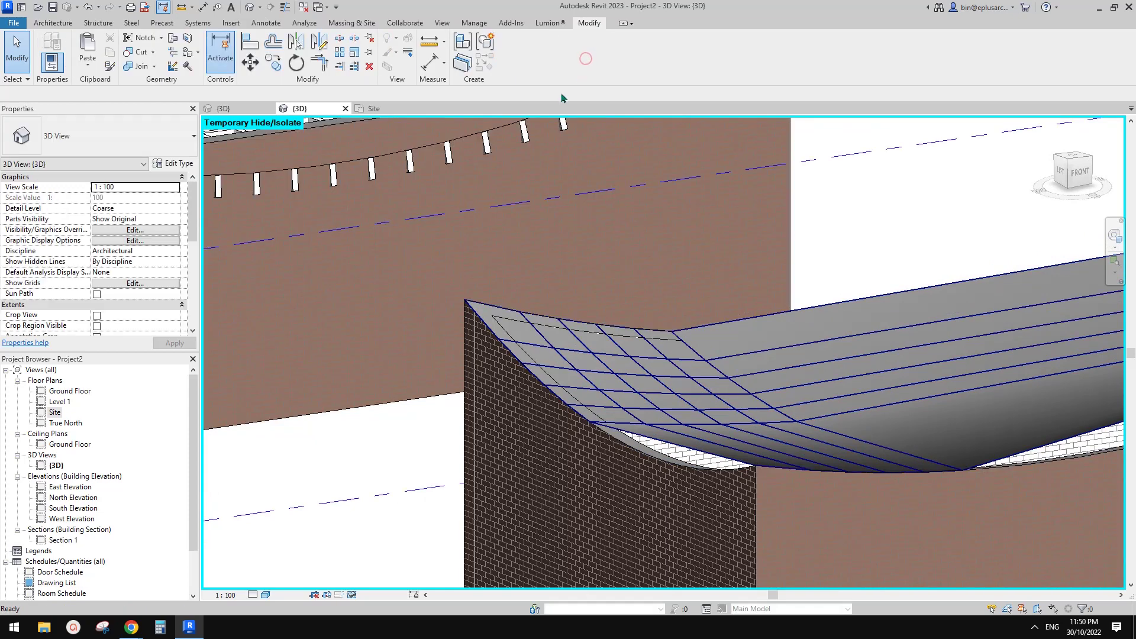
left_click(14, 23)
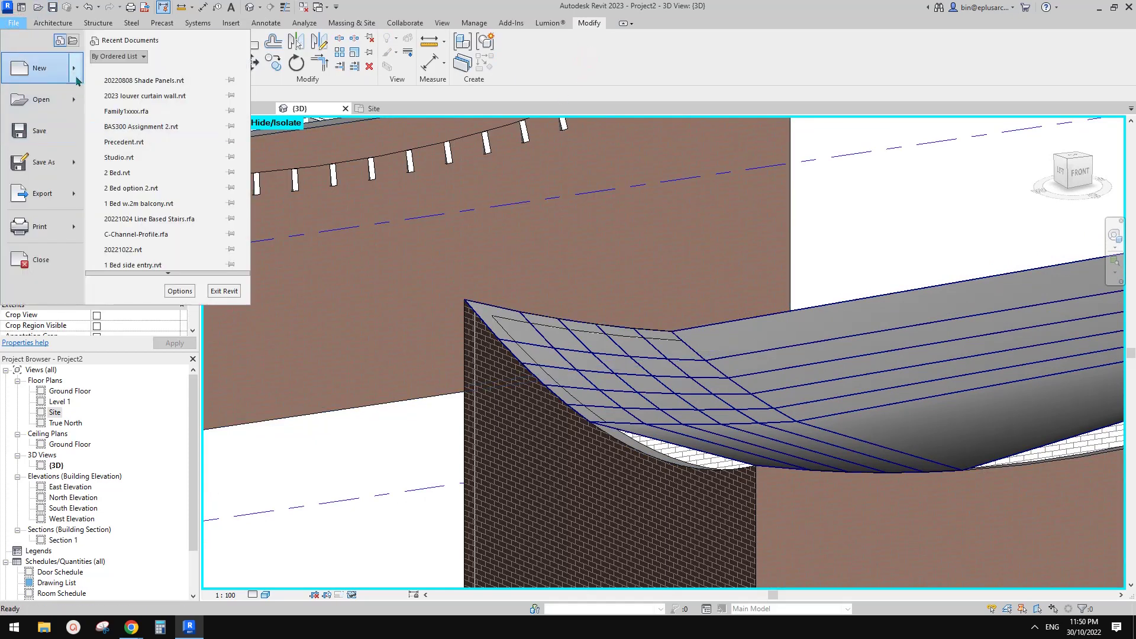
mouse_move(75, 69)
left_click(171, 110)
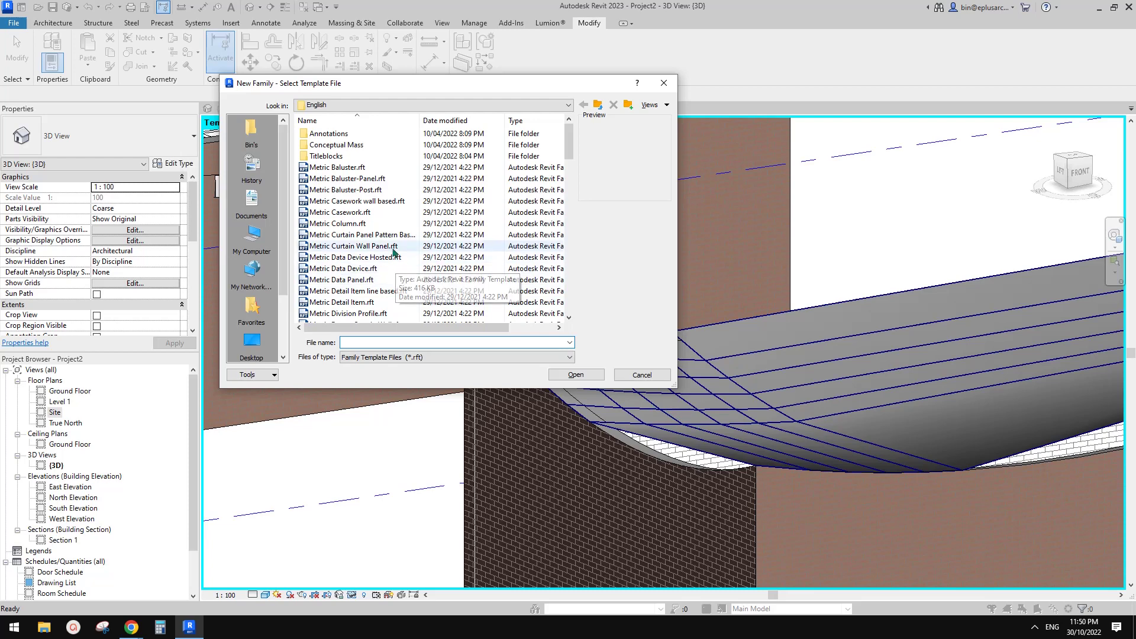
double_click(374, 235)
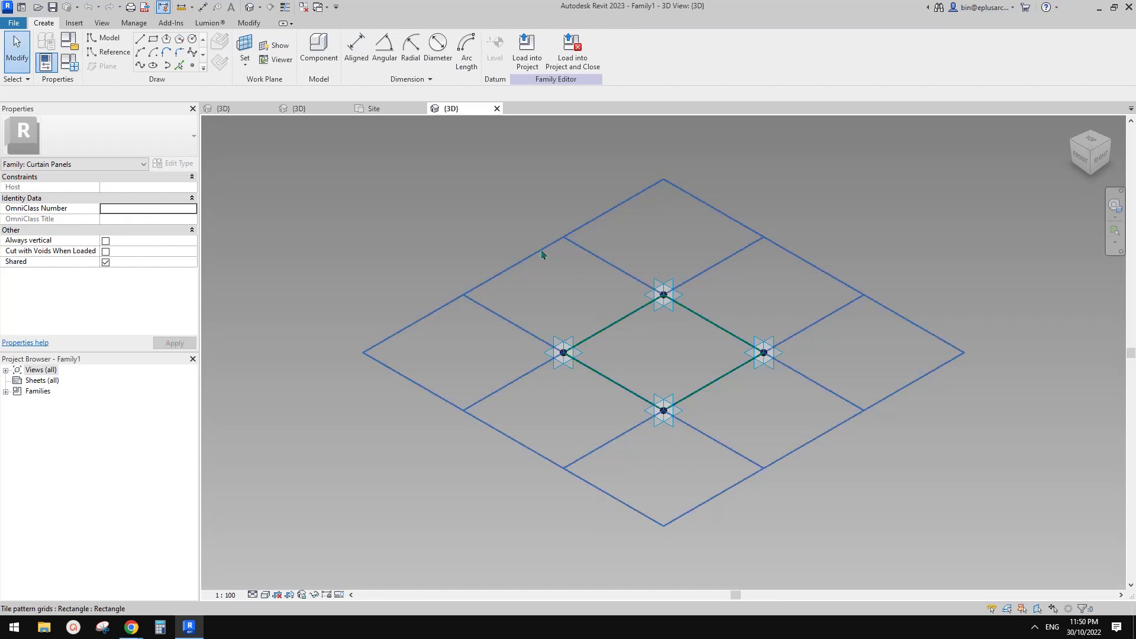
Place a reference point at the middle of one reference line around the central tile of the pattern grid.
left_click(540, 252)
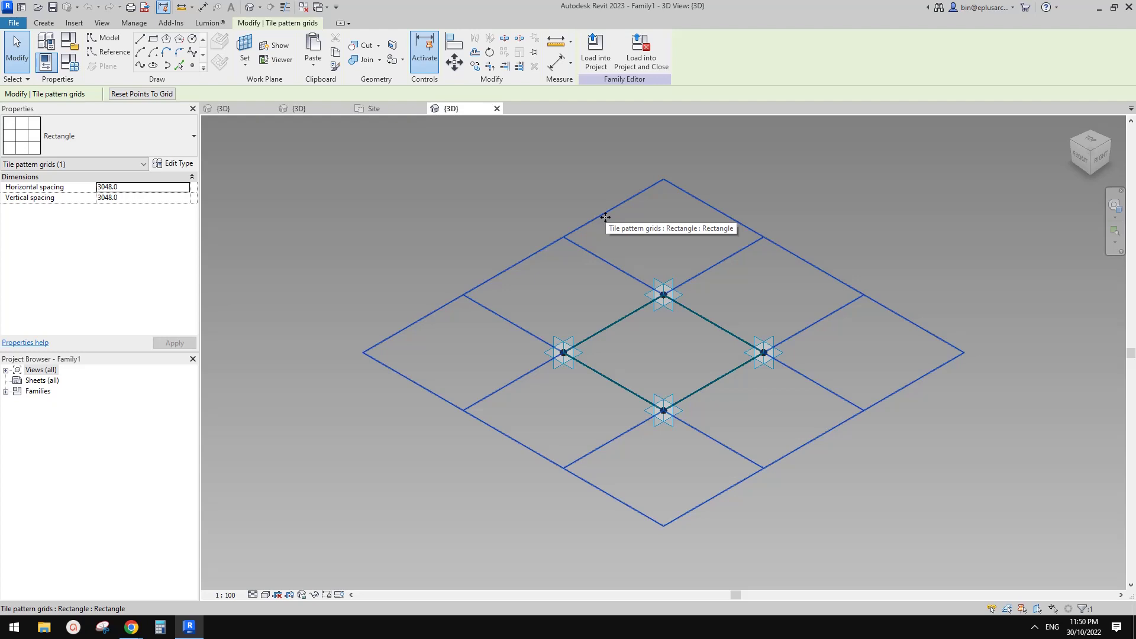
scroll(514, 280, "up", 2)
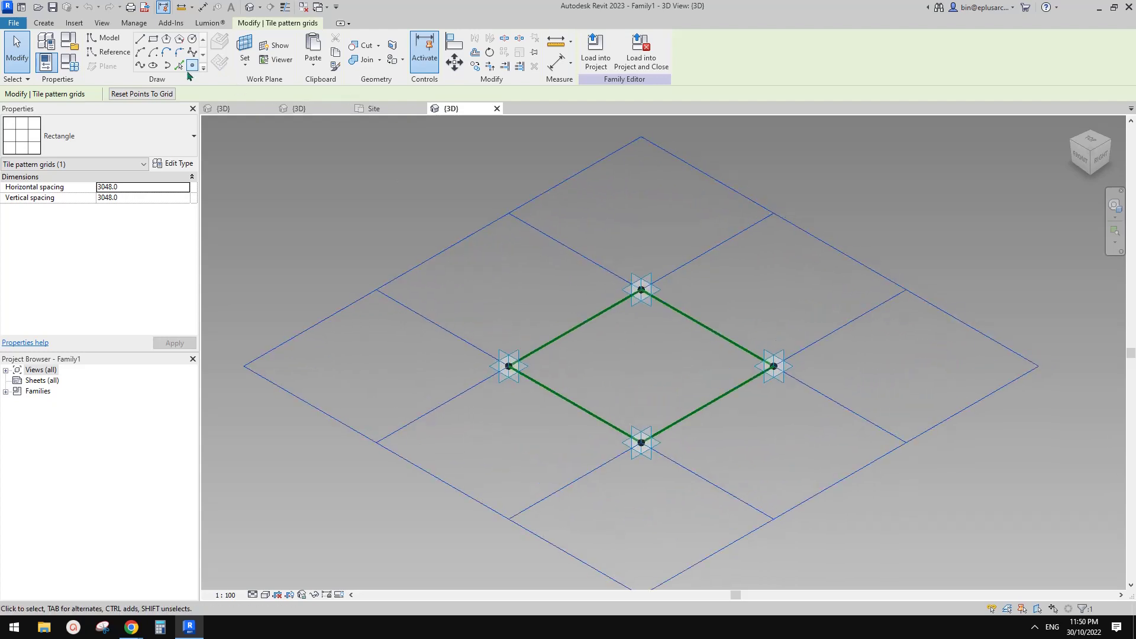
left_click(191, 67)
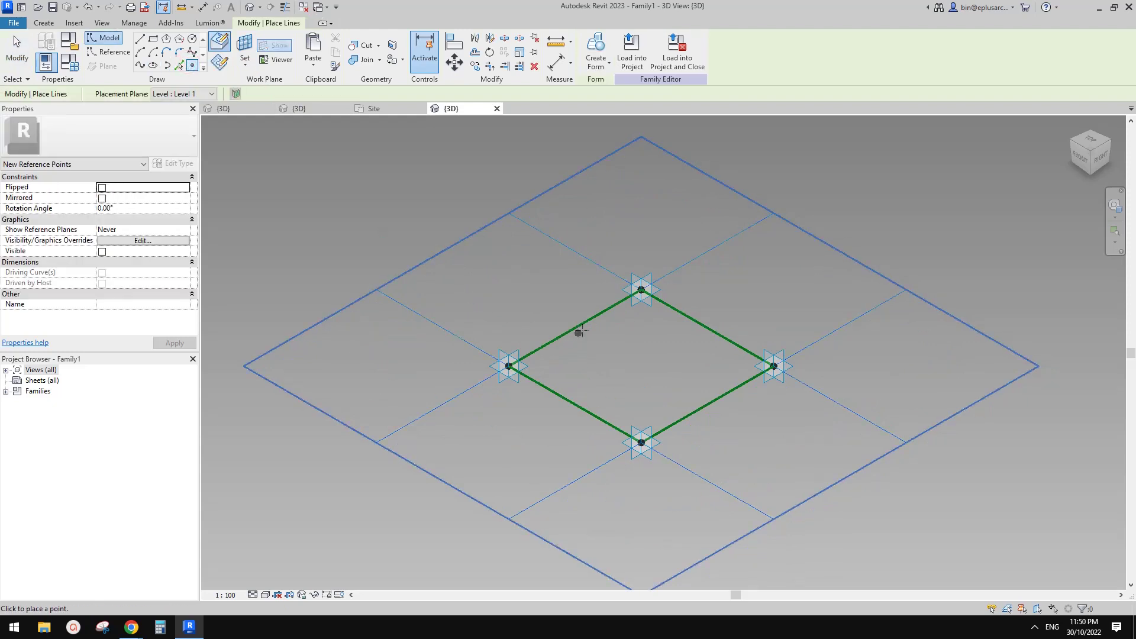
Draw a reference-line rectangle about 400 by 820 mm on the reference point's work plane, starting at the point.
left_click(119, 58)
left_click(221, 64)
left_click(245, 49)
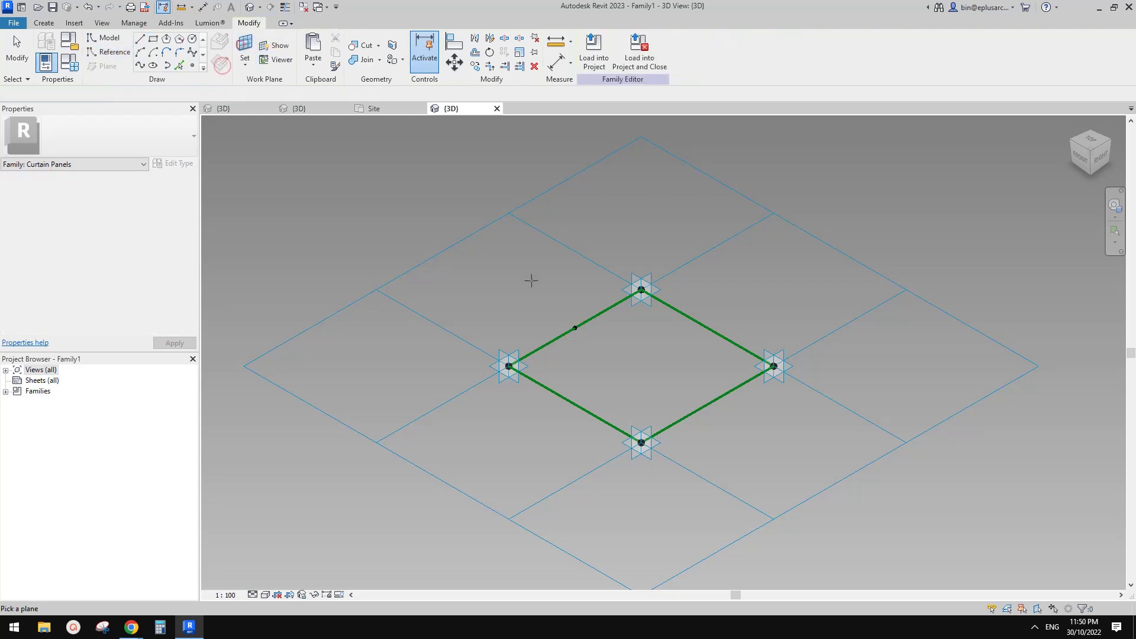
scroll(547, 299, "up", 1)
left_click(585, 336)
scroll(583, 338, "up", 1)
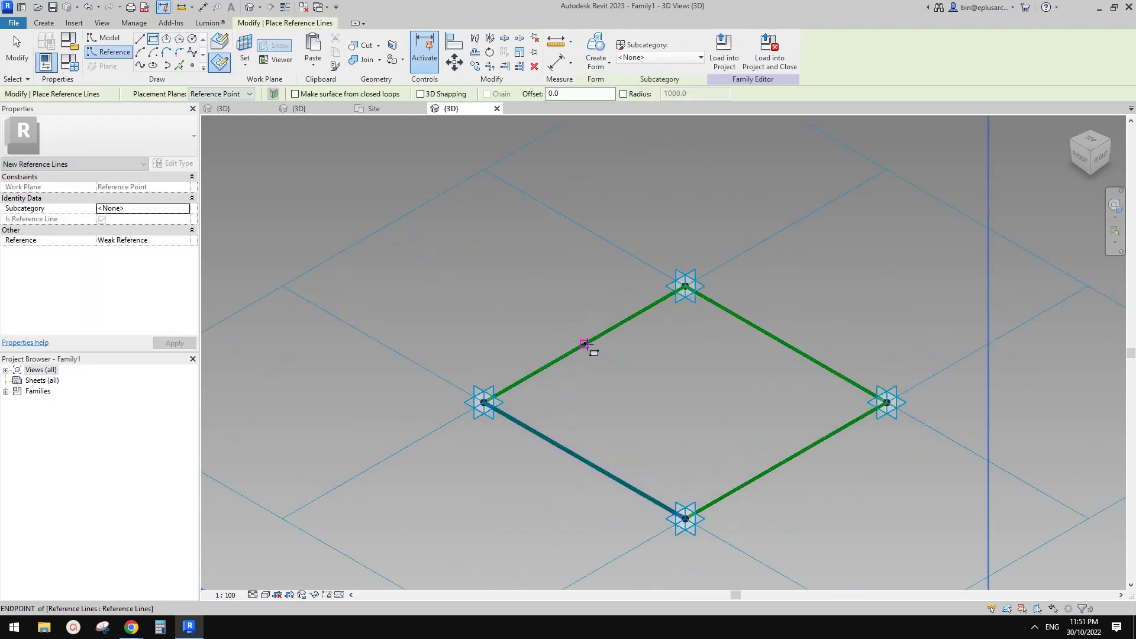
left_click(585, 345)
left_click(611, 297)
scroll(598, 315, "up", 2)
key("Escape")
key("Escape")
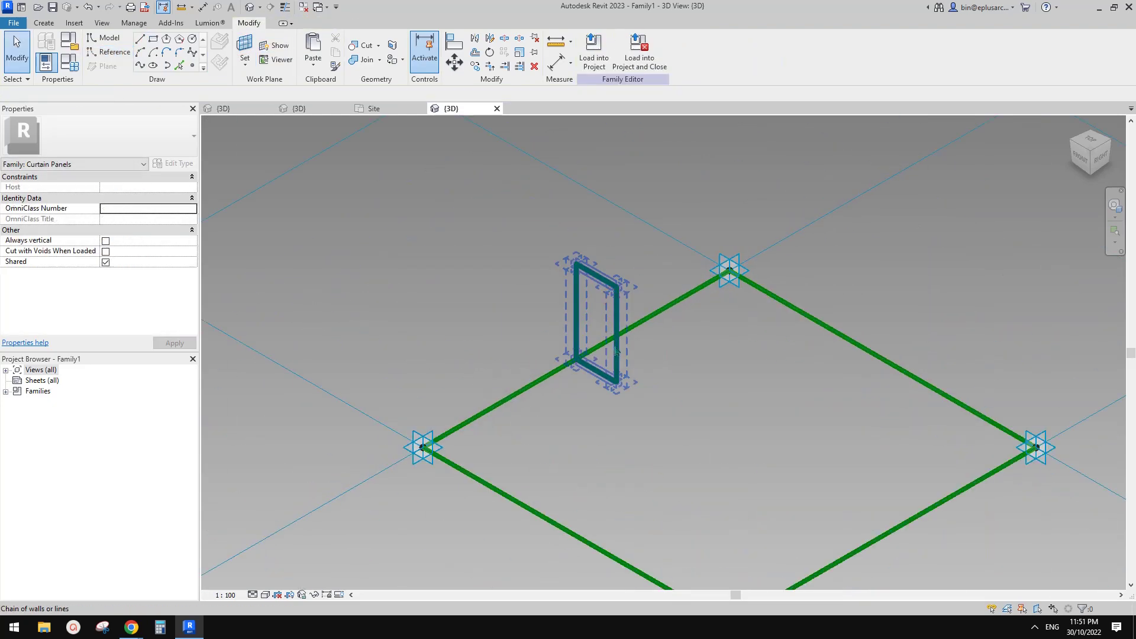
Set the rectangle's width to 45 mm by shifting its vertical line farthest from the reference point.
key("Tab")
left_click(615, 345)
scroll(615, 353, "up", 2)
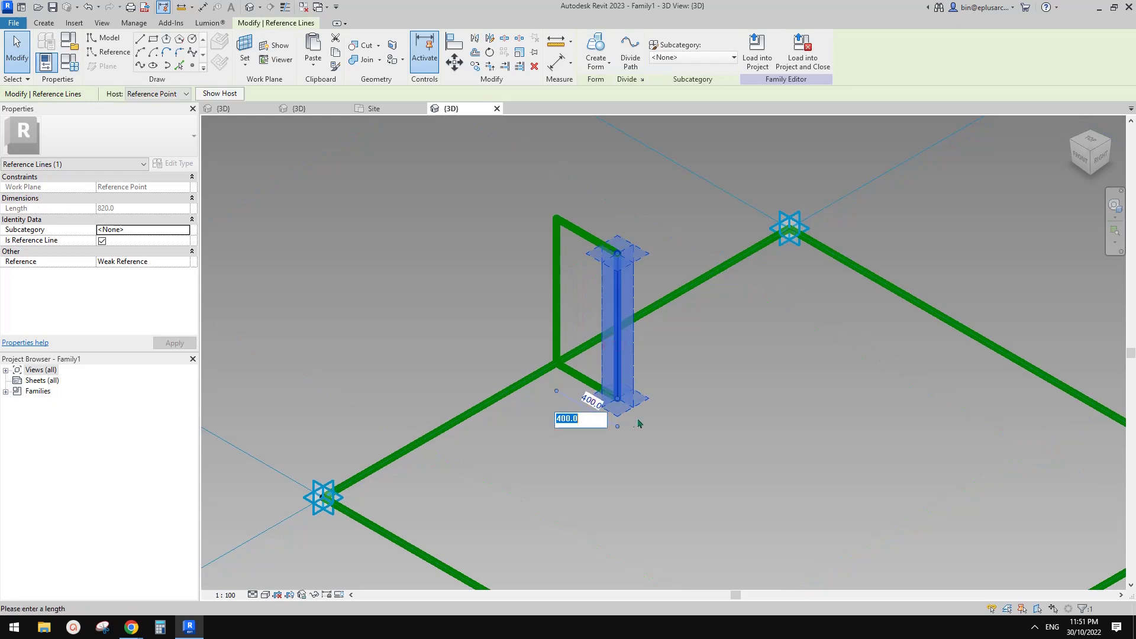
middle_click_drag(637, 419, 637, 422)
type("50")
key("Return")
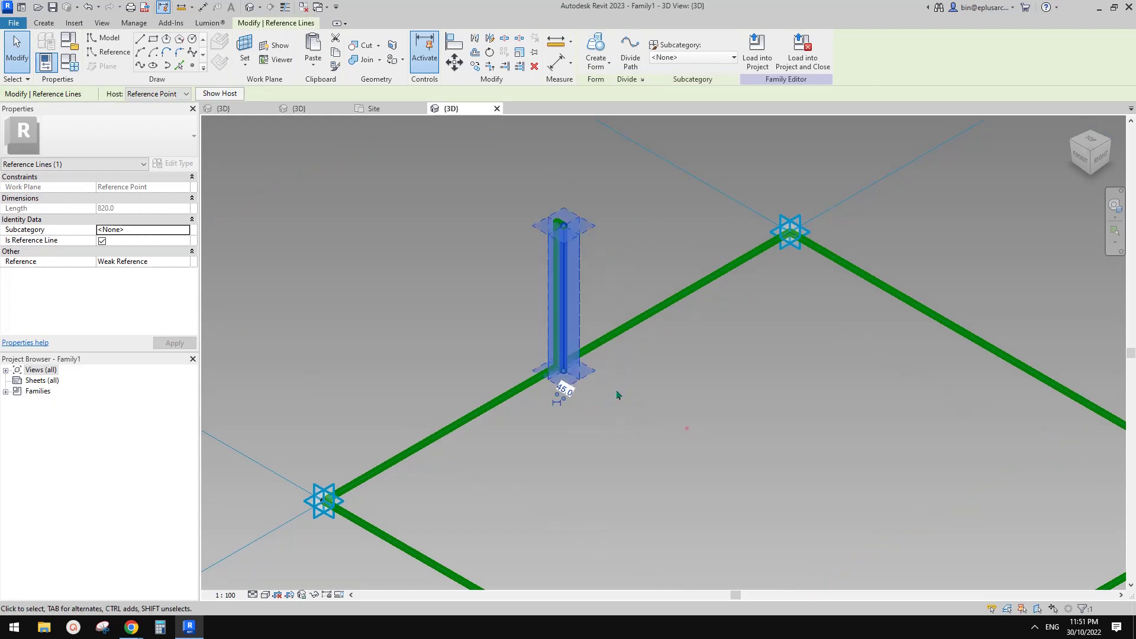
Set the reference-line rectangle's width to 90 mm by shifting its vertical line at the reference point.
left_click(686, 427)
key("Tab")
left_click(556, 306)
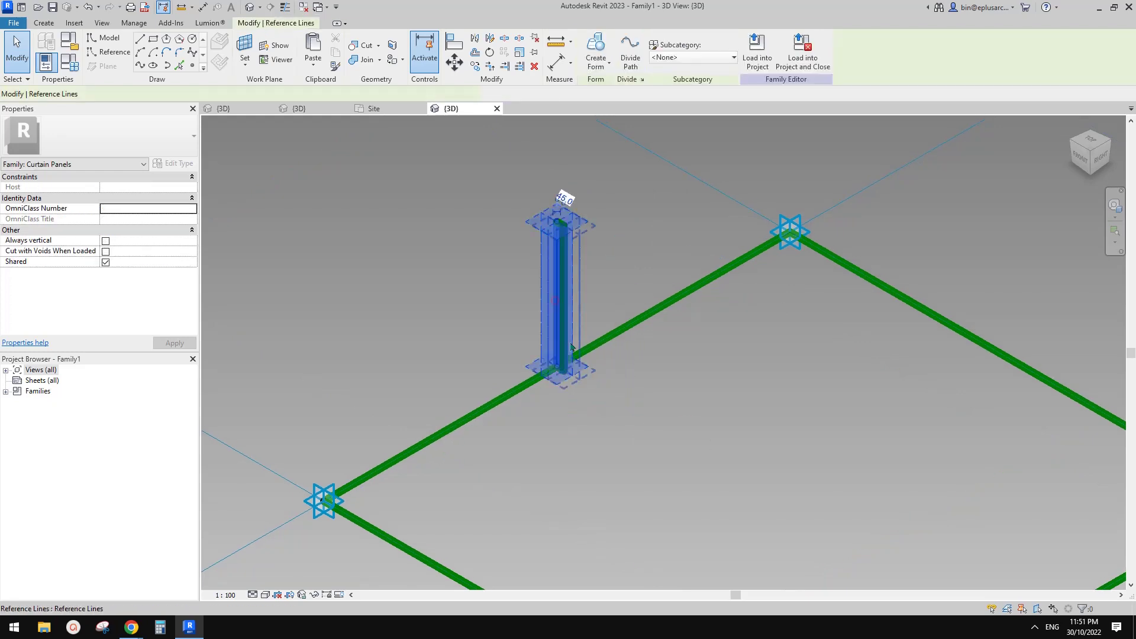
scroll(556, 306, "up", 2)
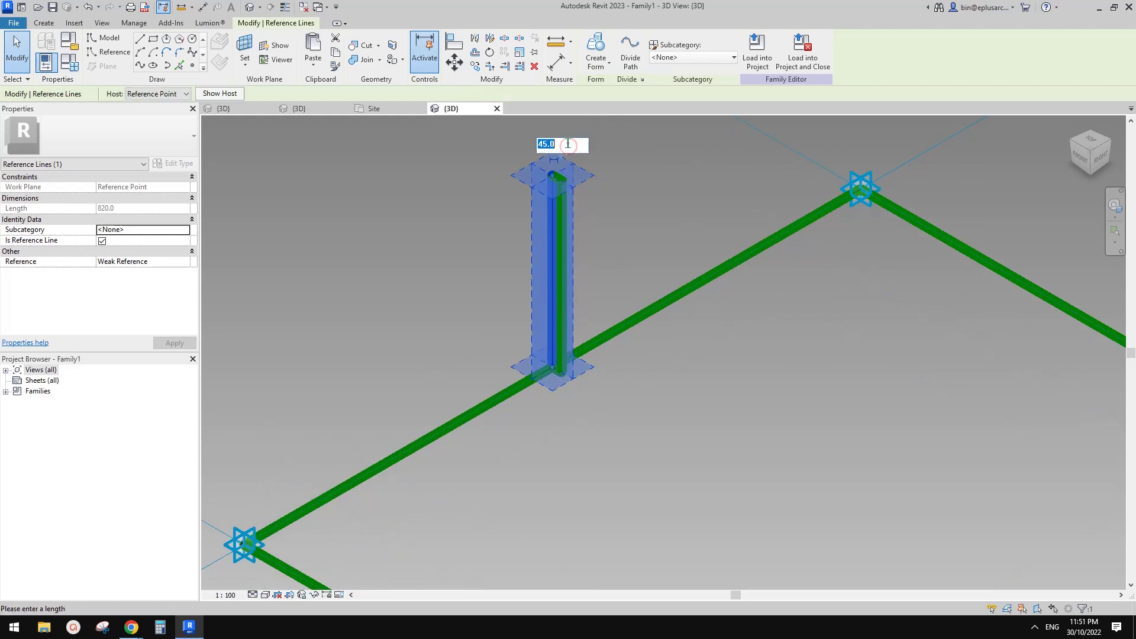
key("Return")
left_click(743, 304)
Reduce the rectangle's height by changing the distance between its top and bottom reference lines.
left_click_drag(456, 139, 603, 204)
left_click(571, 285)
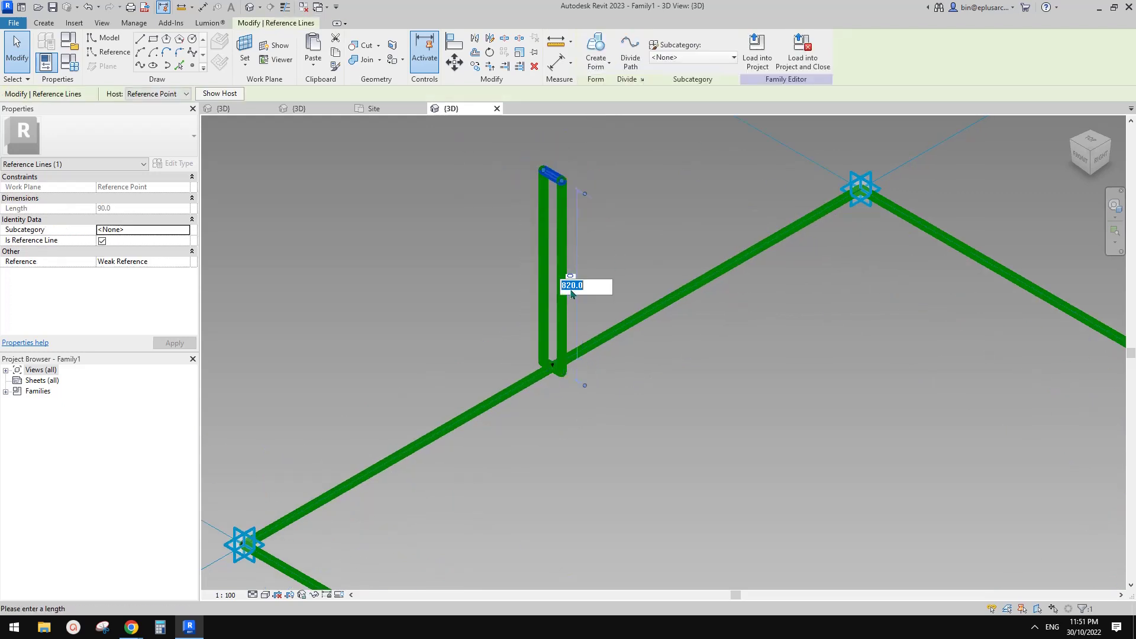
key("Return")
Create a solid frame by sweeping the rectangle profile along the four reference lines around the central tile.
scroll(702, 420, "down", 2)
left_click(702, 419)
left_click_drag(543, 303, 636, 431)
key("Tab")
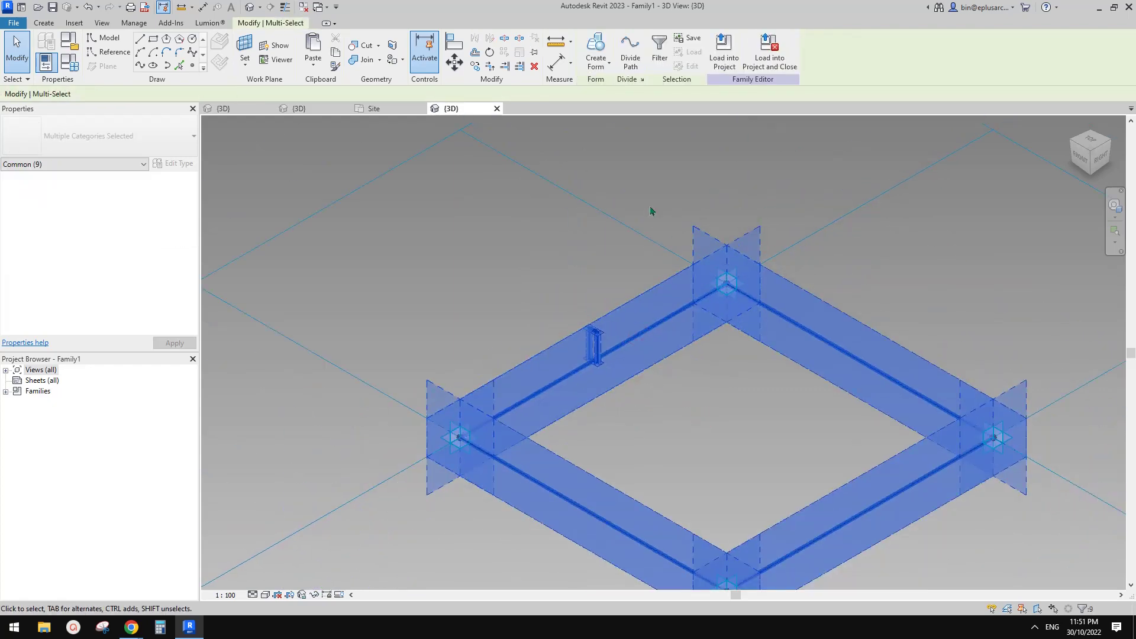
left_click(588, 50)
left_click(920, 273)
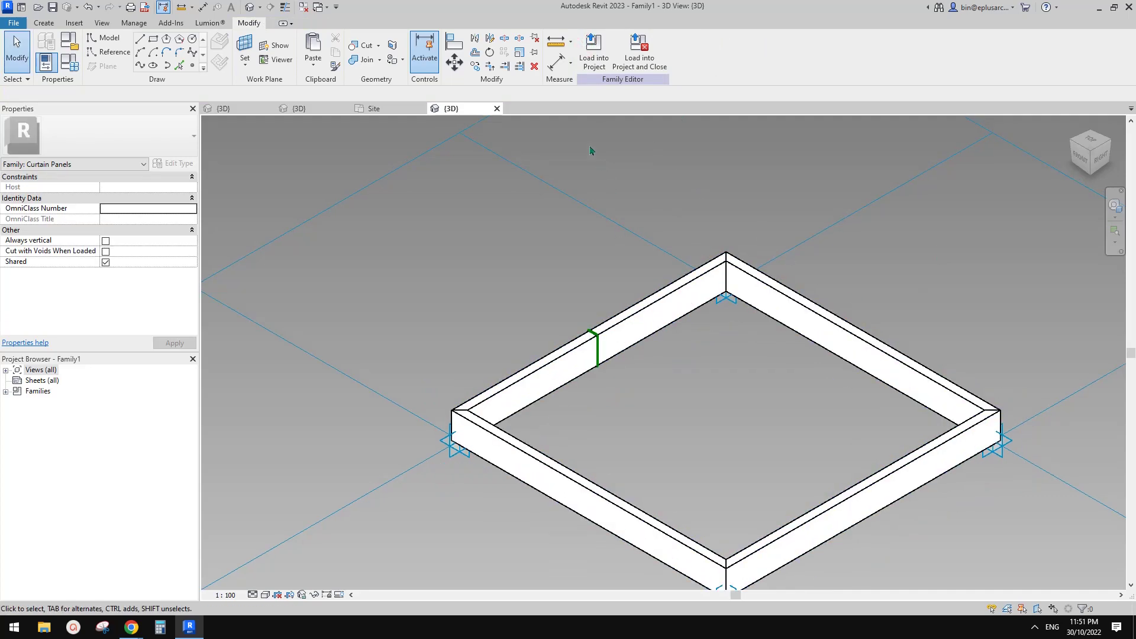
Load the curtain panel family into Project2 only.
left_click(602, 67)
left_click(594, 59)
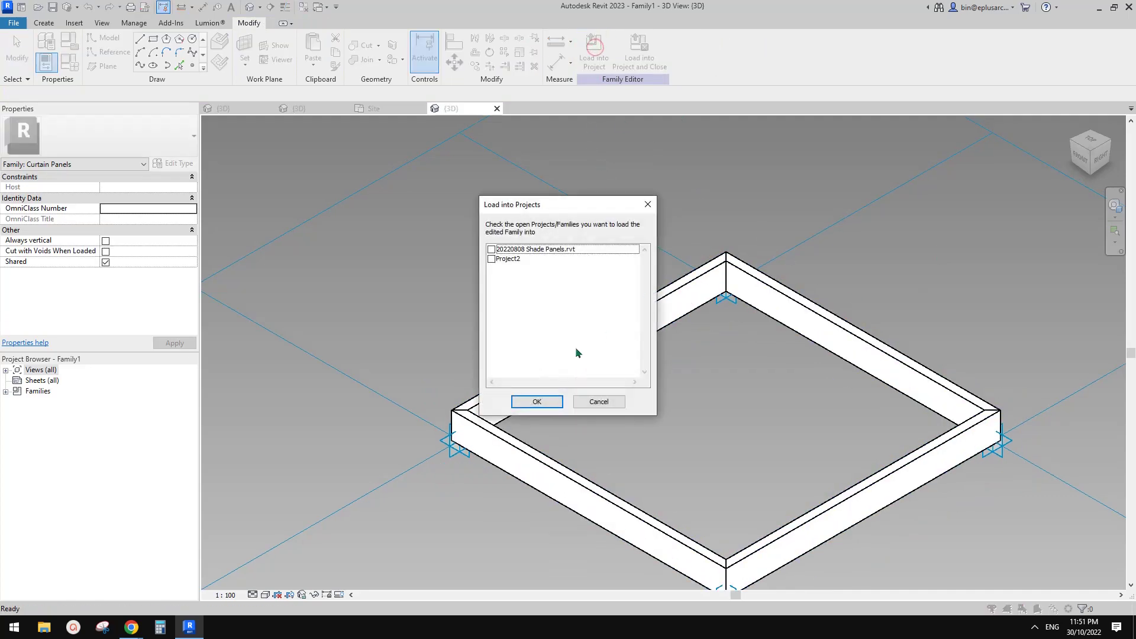
left_click(491, 259)
left_click(537, 401)
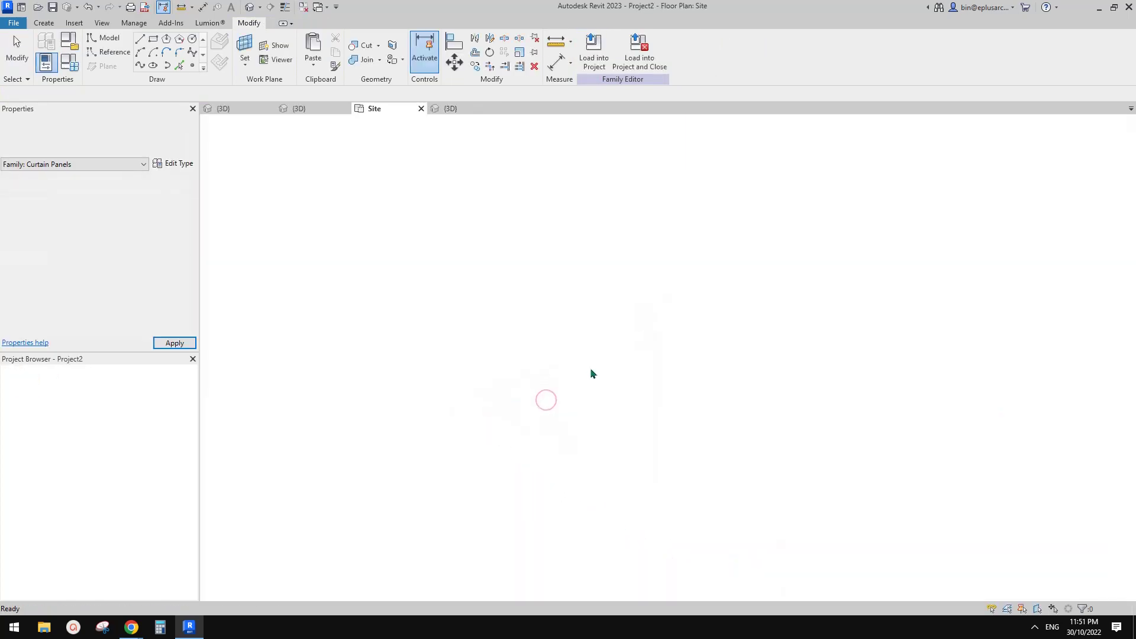
Edit the roof mass in place and apply the Family1 rectangle panel to its divided surface.
left_click(547, 286)
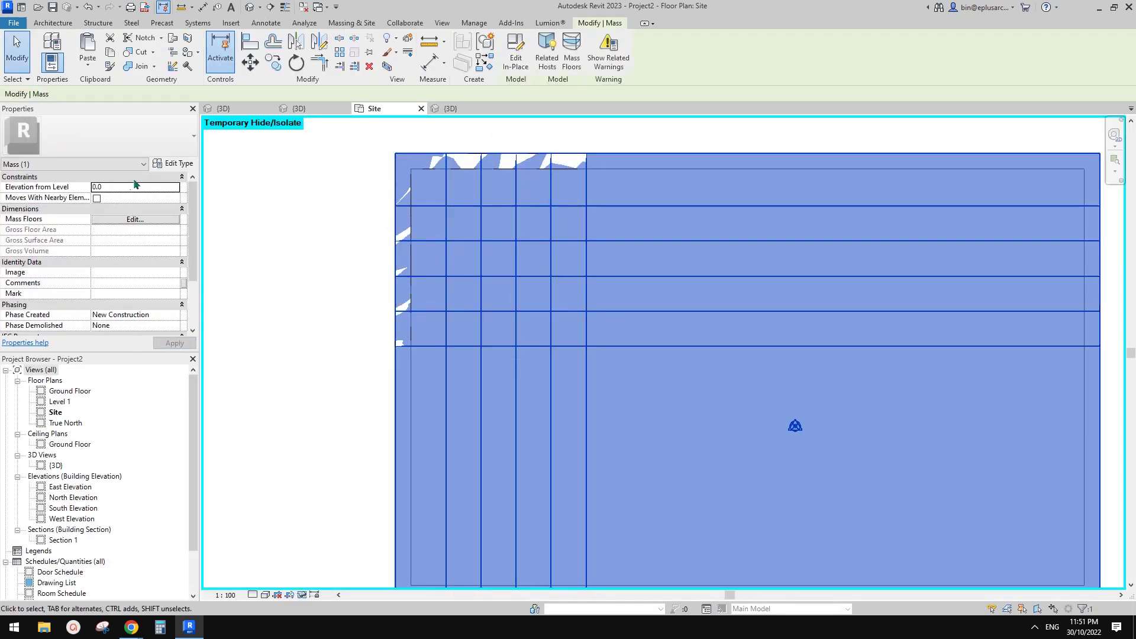
left_click(512, 52)
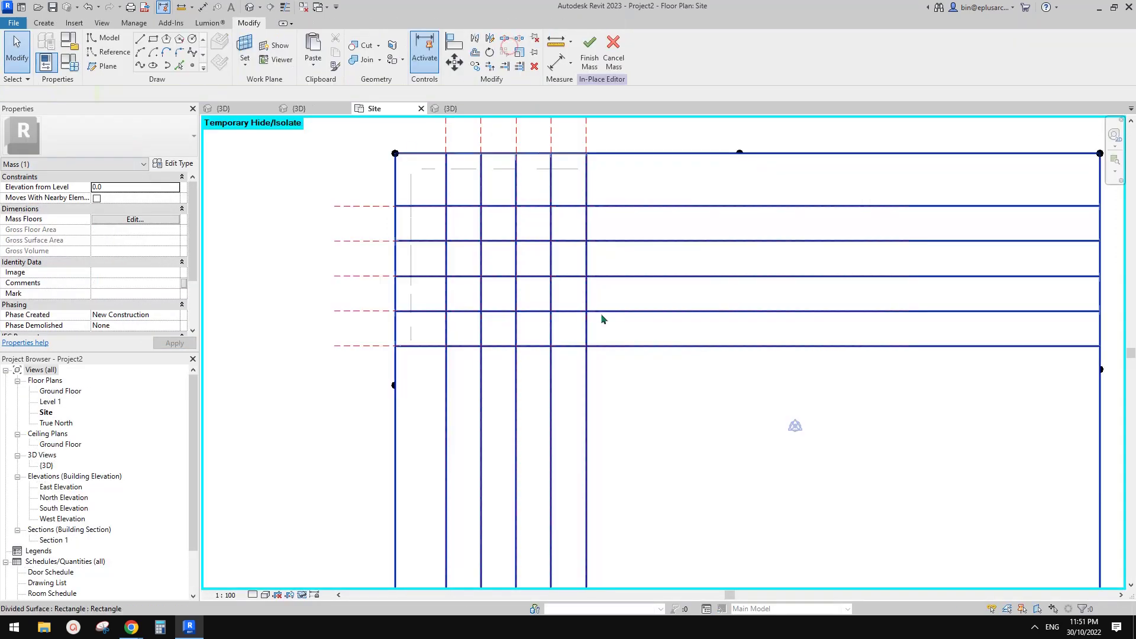
left_click(473, 206)
left_click(467, 223)
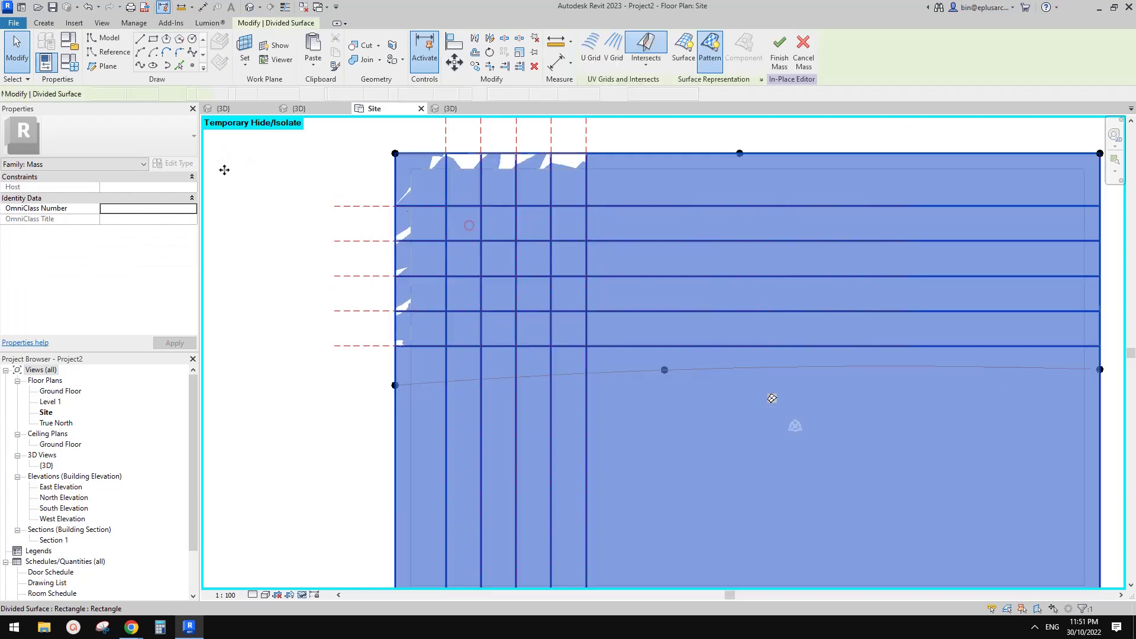
left_click(137, 137)
left_click(49, 220)
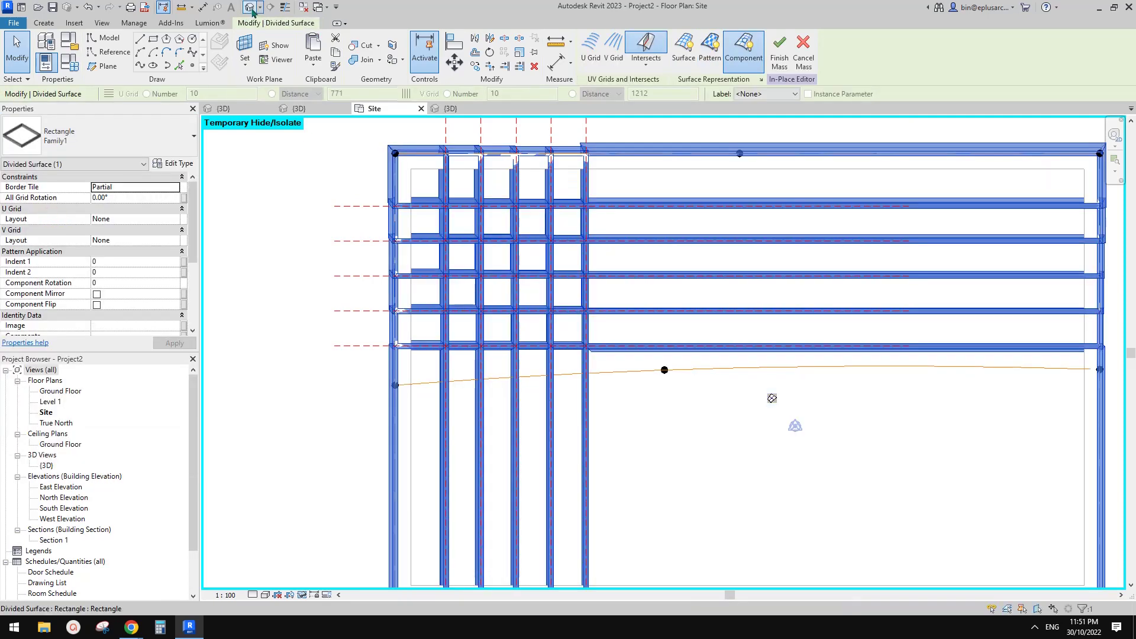
Open the 3D view and examine how the frame panels follow the curved roof surface from several angles.
left_click(249, 8)
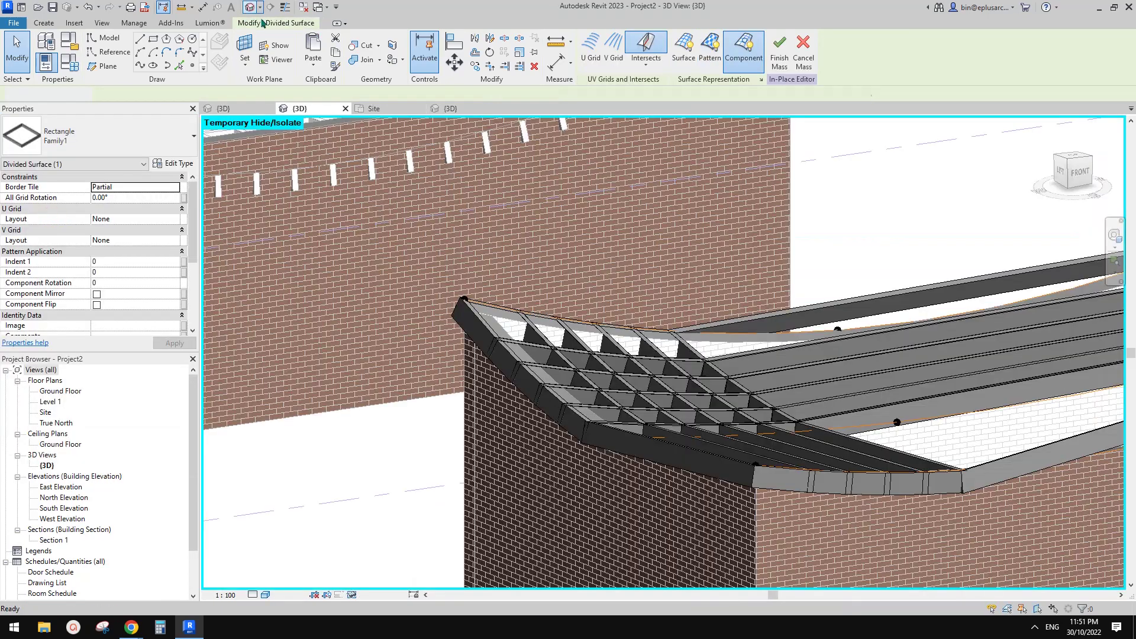
middle_click_drag(680, 372, 715, 407, "shift")
scroll(612, 332, "up", 2)
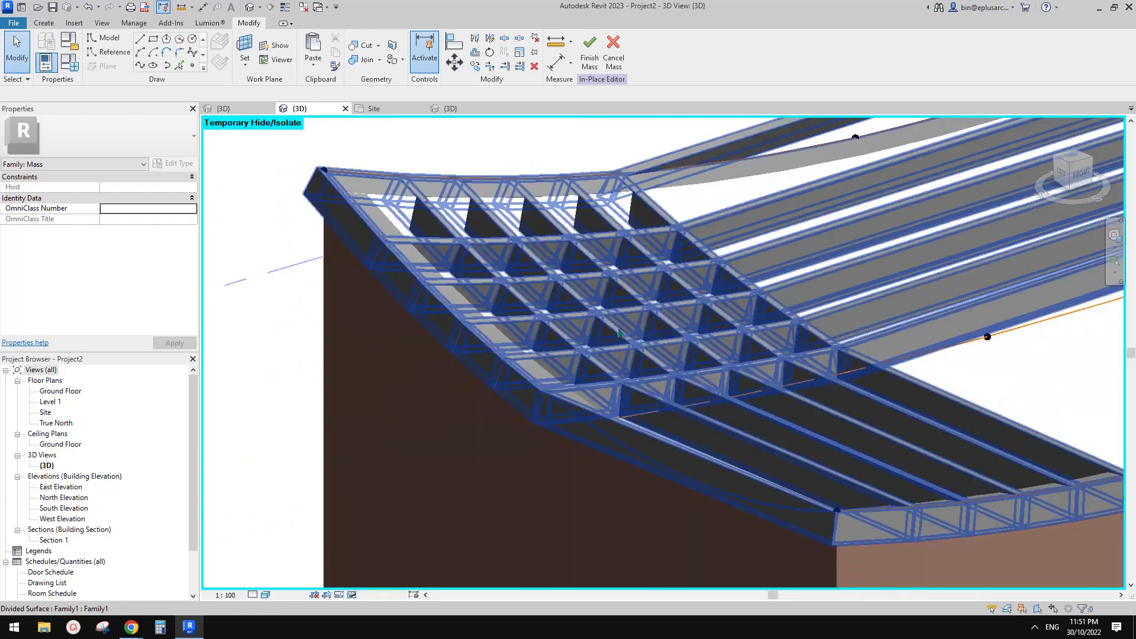
left_click(605, 323)
middle_click_drag(606, 329, 717, 433, "shift")
scroll(613, 400, "down", 1)
left_click(650, 398)
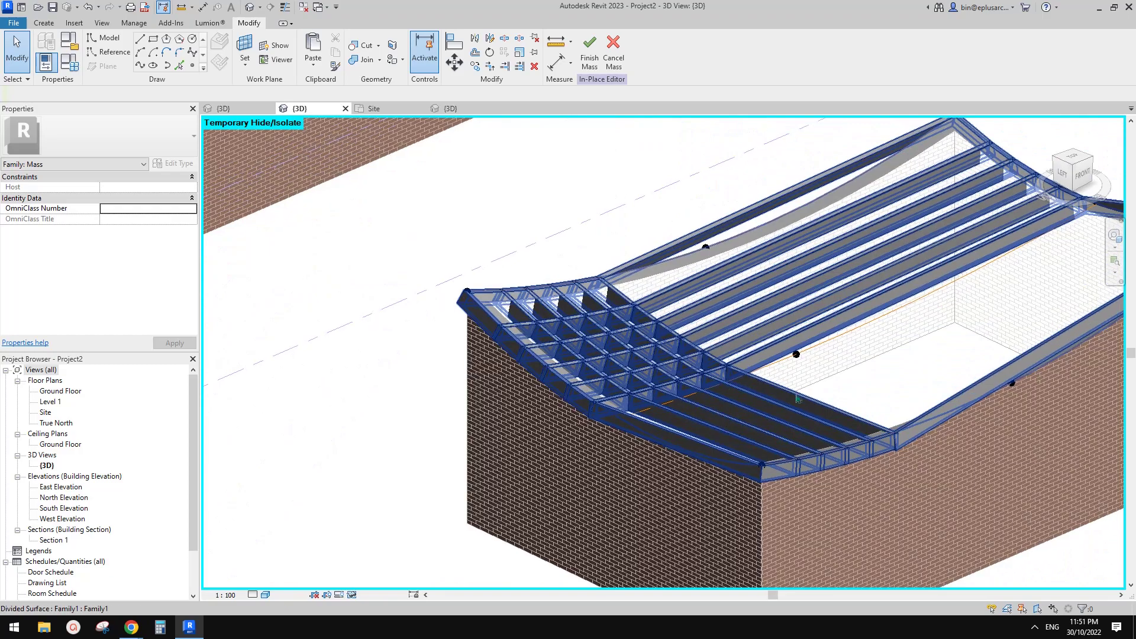
middle_click_drag(758, 388, 731, 419, "shift")
middle_click_drag(782, 359, 724, 266)
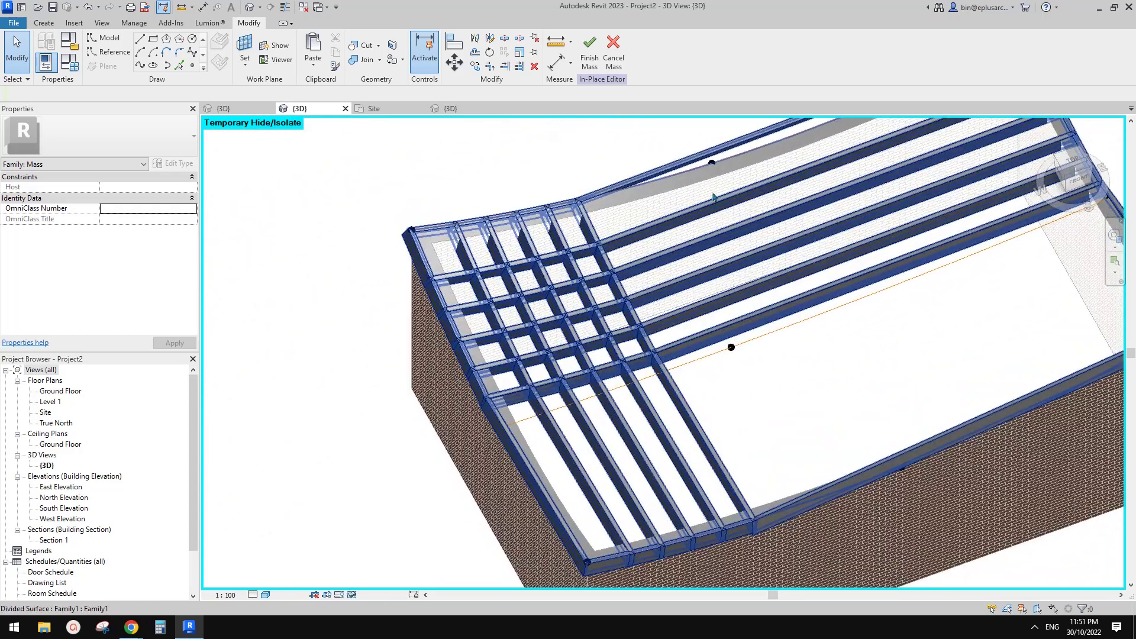
middle_click_drag(678, 322, 821, 315, "shift")
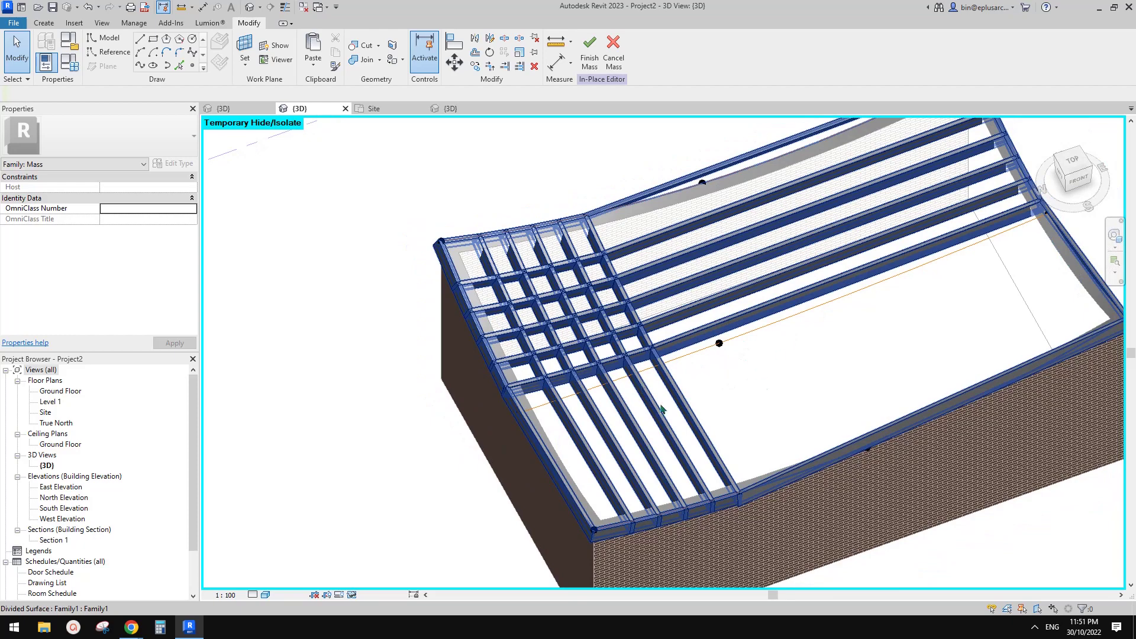
scroll(662, 409, "down", 2)
middle_click_drag(704, 412, 681, 480, "shift")
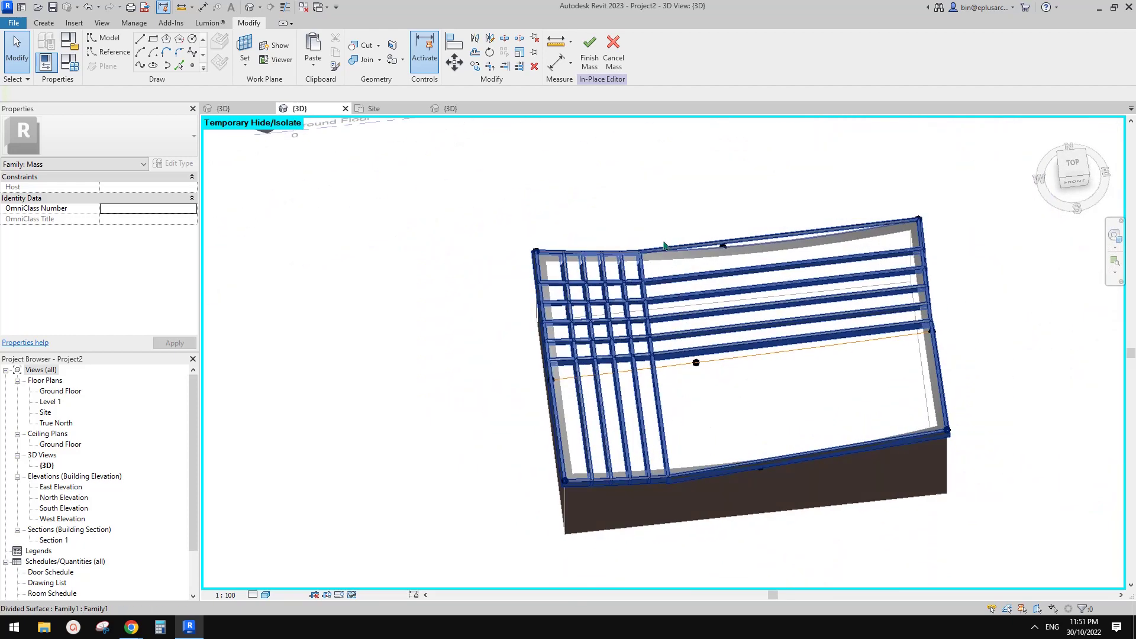
scroll(611, 314, "down", 1)
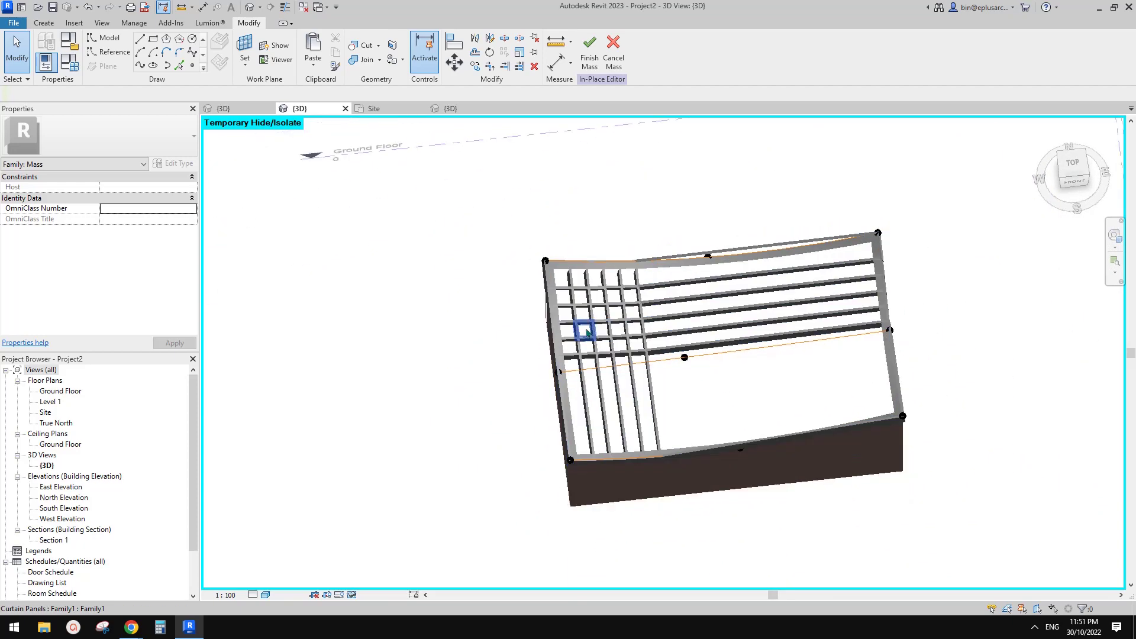
middle_click_drag(584, 327, 658, 375)
scroll(659, 373, "down", 2)
scroll(679, 413, "down", 1)
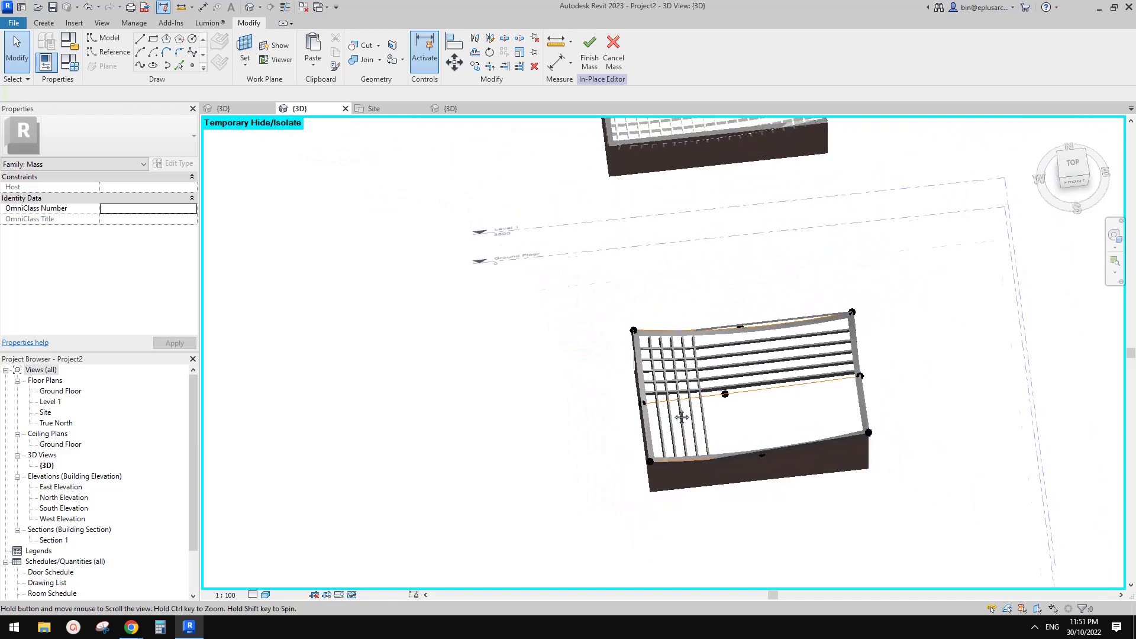
middle_click_drag(679, 414, 819, 421)
Select a single frame panel in the dense part of the grid and inspect where it meets its neighbours.
scroll(687, 460, "up", 5)
scroll(819, 420, "up", 8)
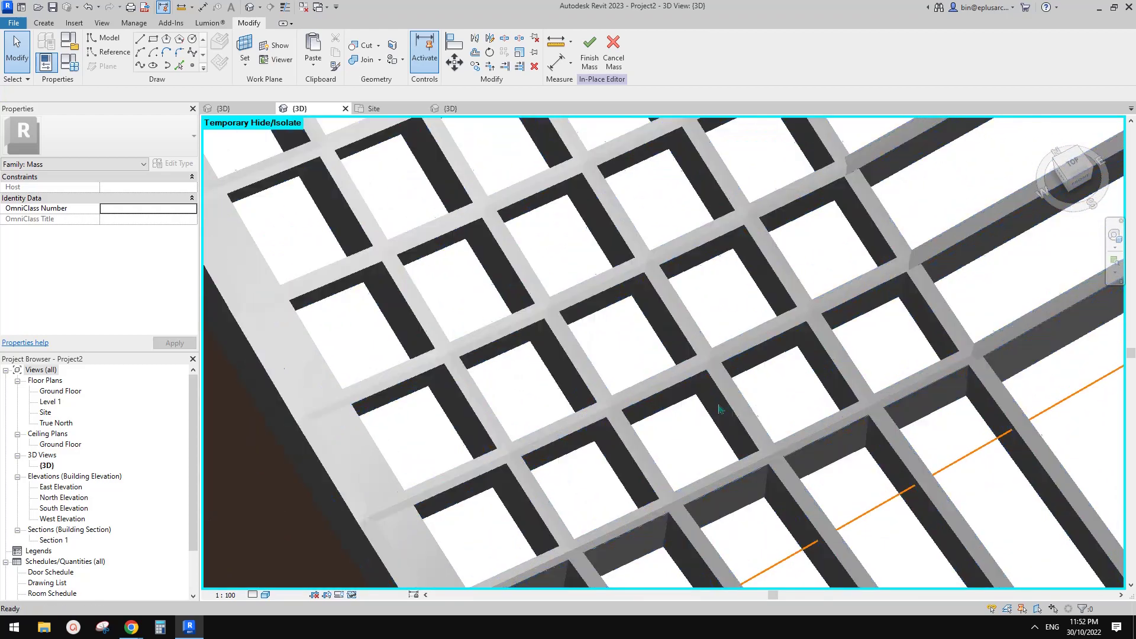
left_click(744, 402)
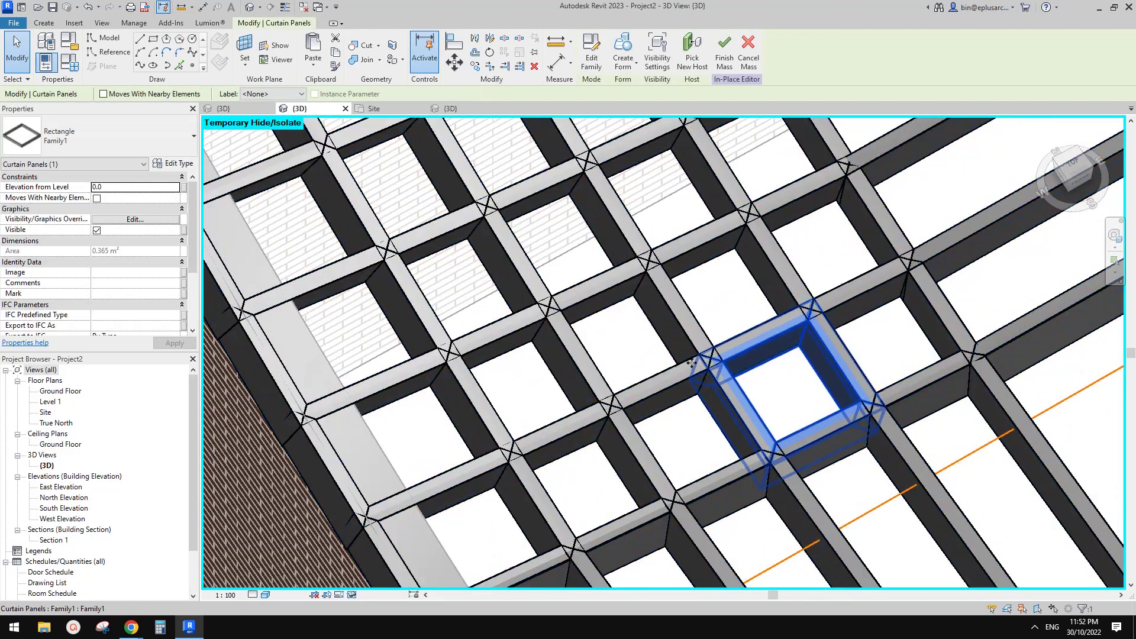
scroll(727, 371, "down", 2)
scroll(726, 371, "down", 5)
key("Escape")
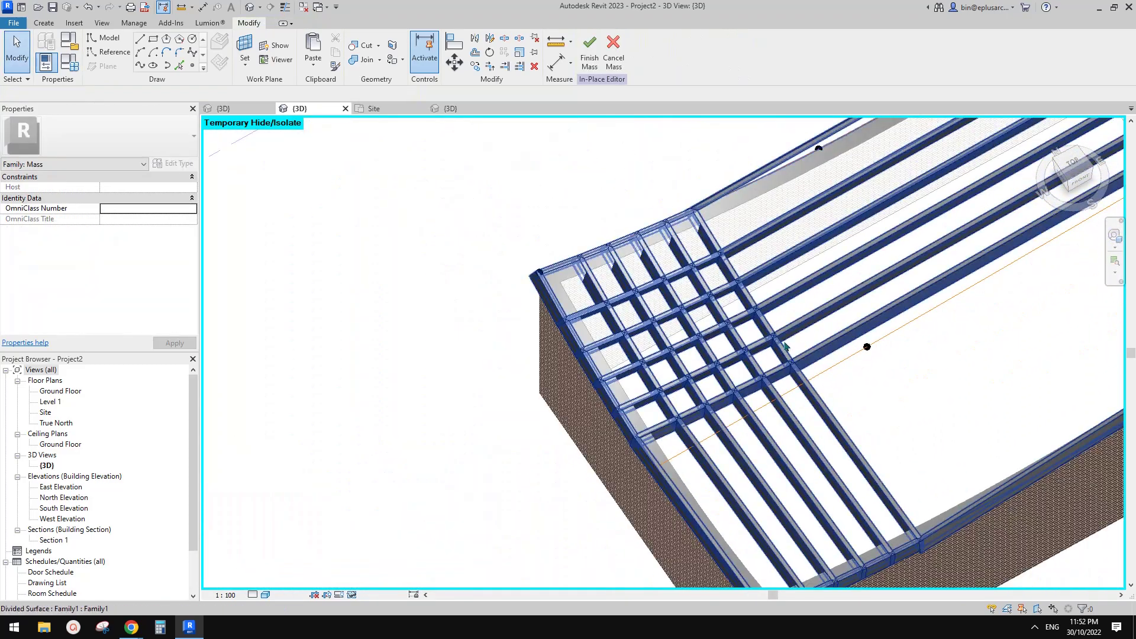
Change the divided surface's pattern to Rectangle Checkerboard and inspect the alternating tiles.
left_click(798, 344)
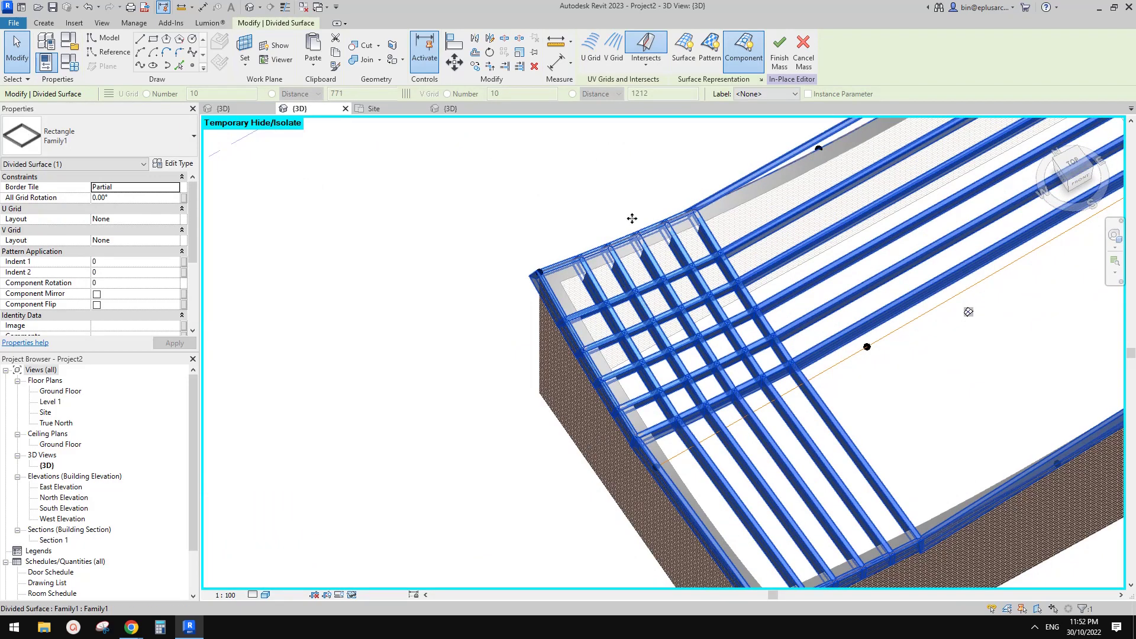
left_click(144, 132)
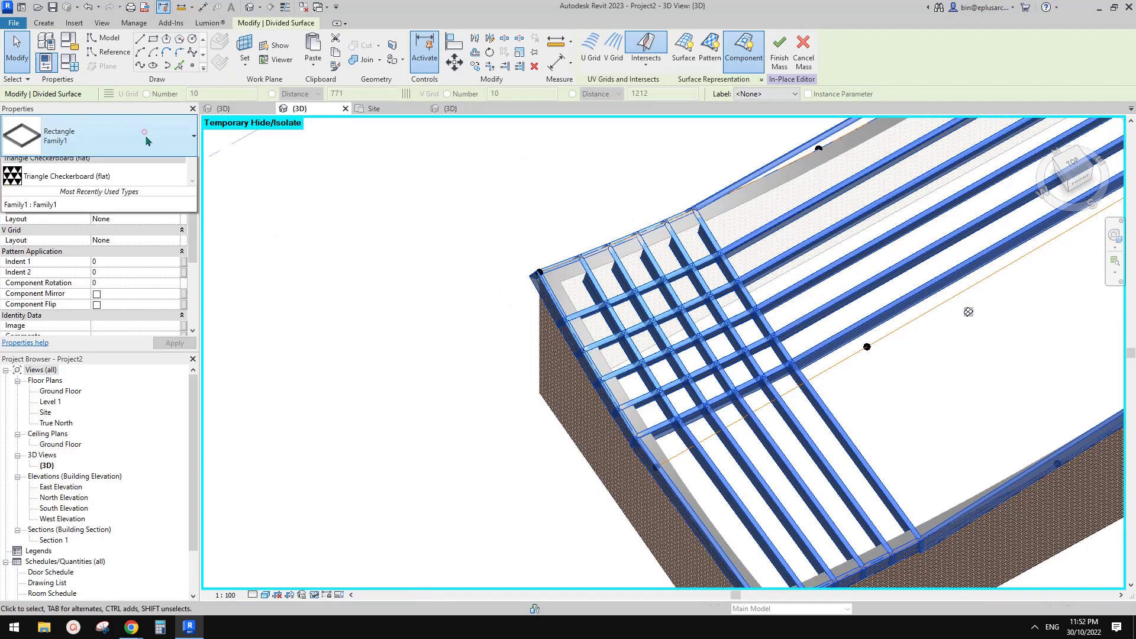
scroll(105, 274, "down", 5)
scroll(105, 274, "up", 2)
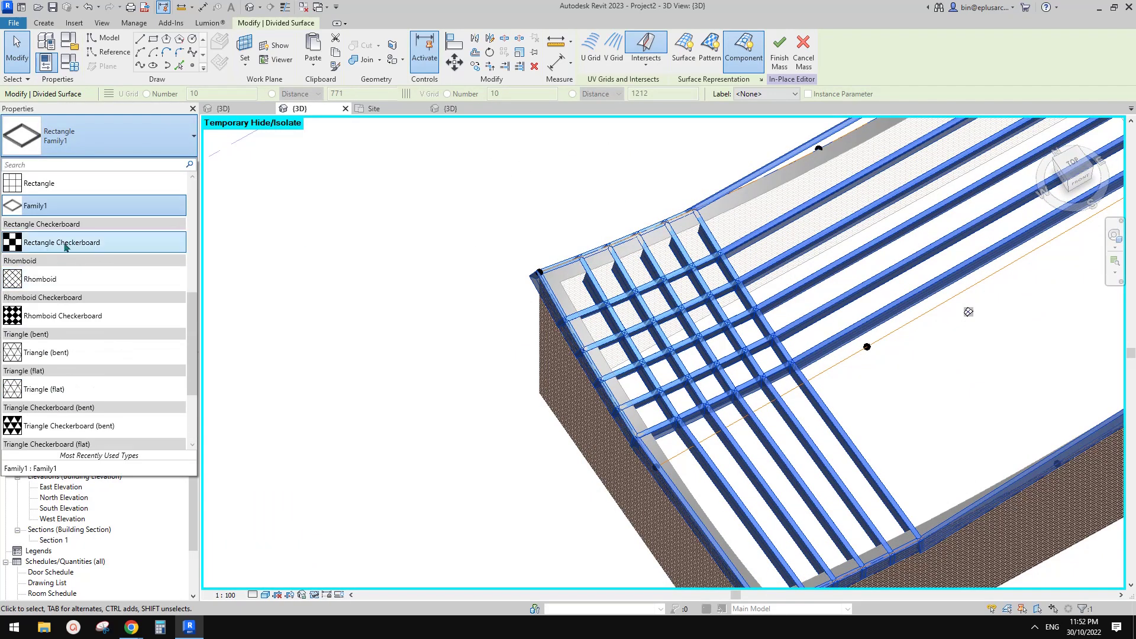
left_click(70, 244)
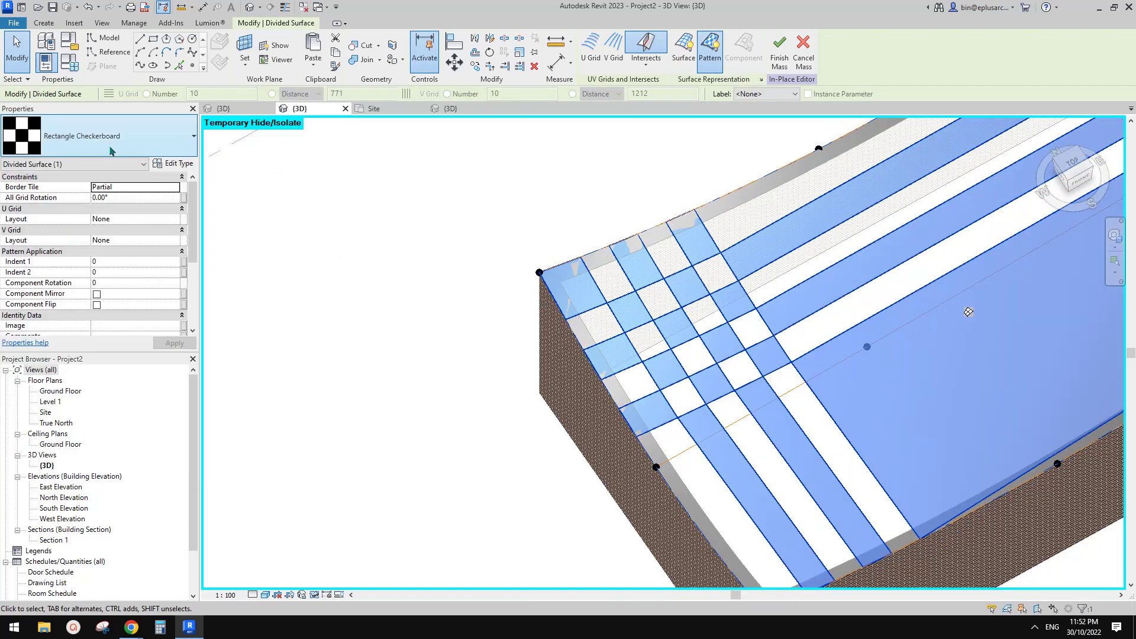
key("Escape")
scroll(708, 323, "up", 2)
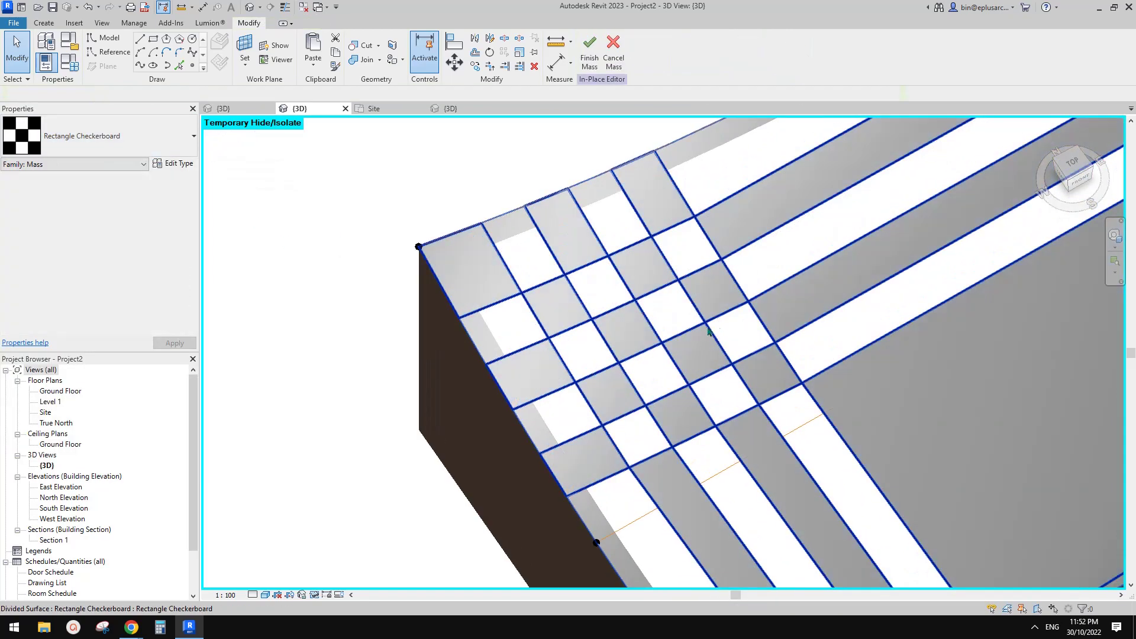
scroll(683, 347, "up", 3)
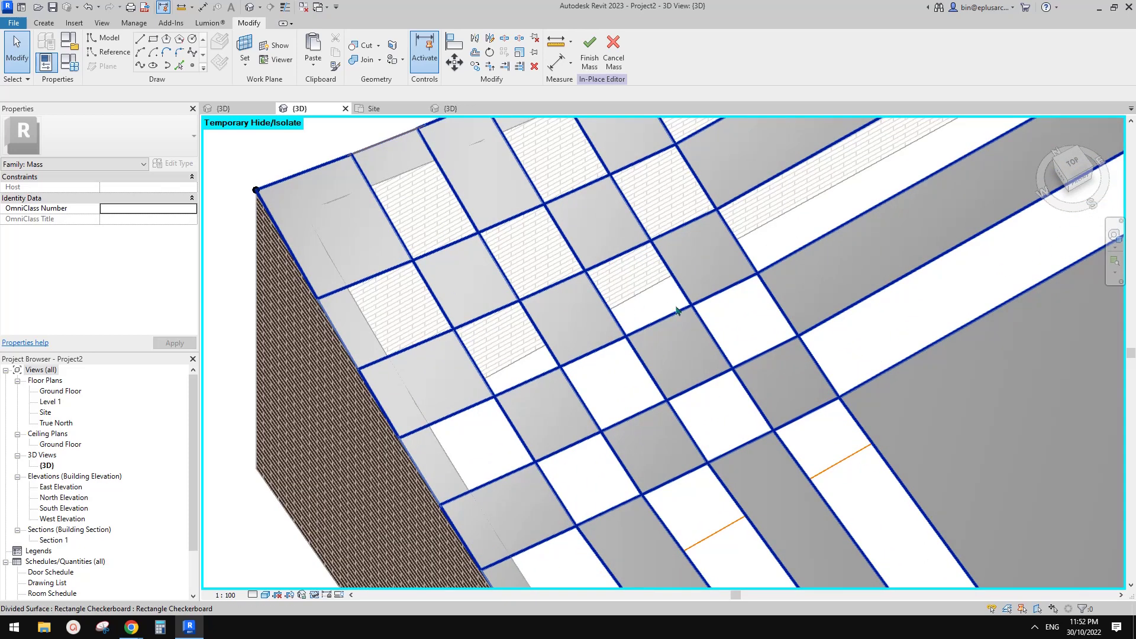
scroll(665, 337, "down", 2)
middle_click_drag(657, 333, 702, 306)
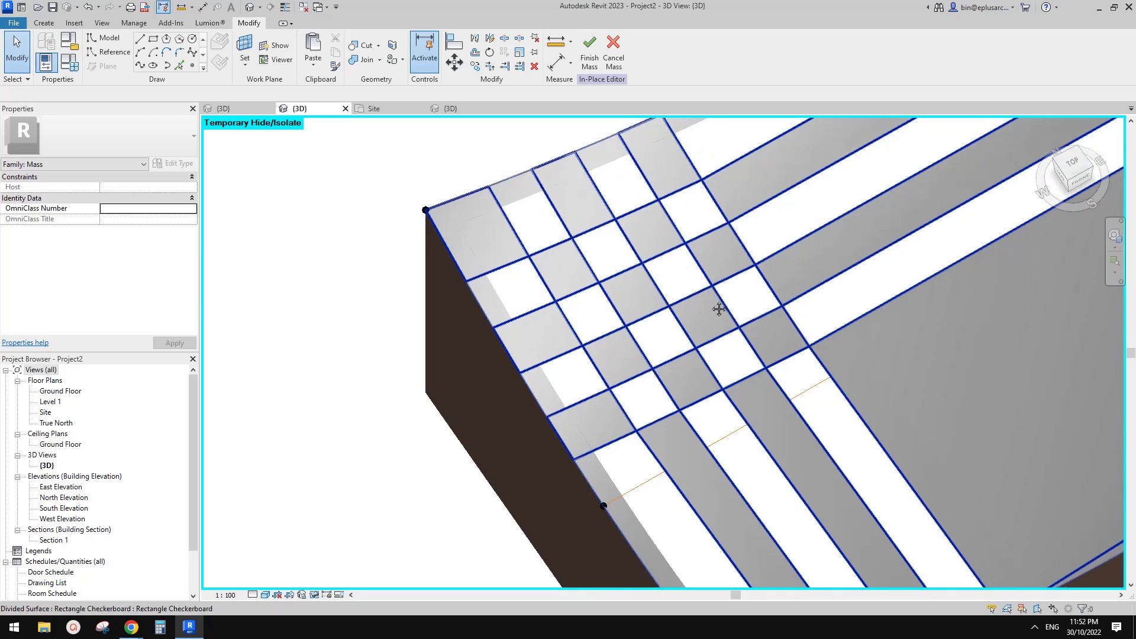
Return to the curtain panel family and change its tile pattern grid to Rectangle Checkerboard.
left_click(391, 112)
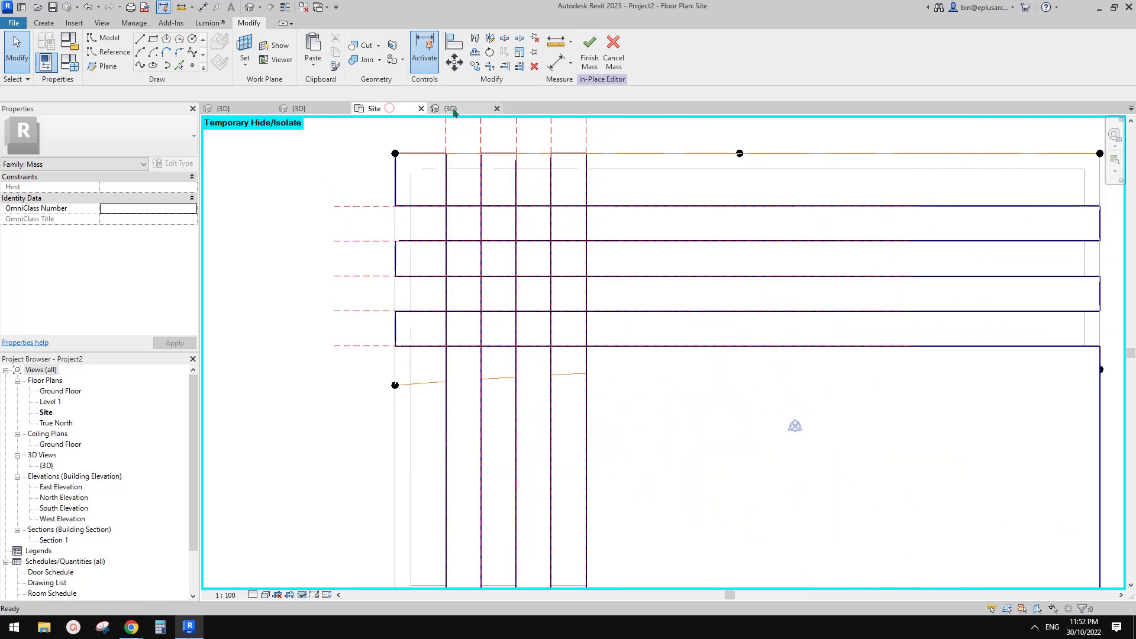
left_click(456, 111)
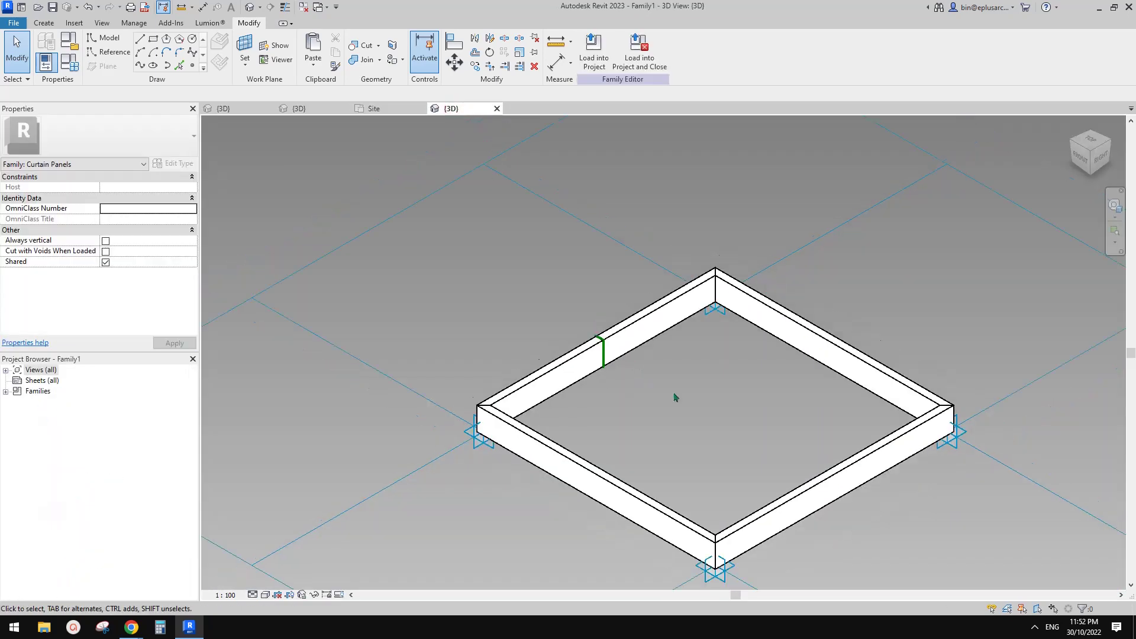
scroll(500, 308, "down", 3)
left_click(476, 252)
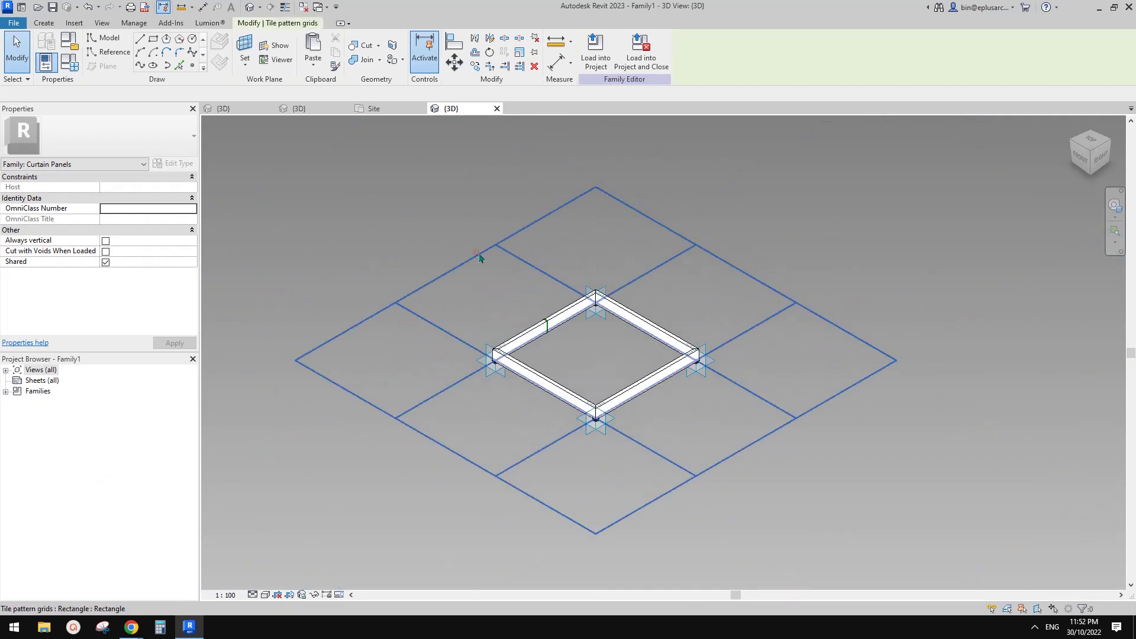
left_click(123, 129)
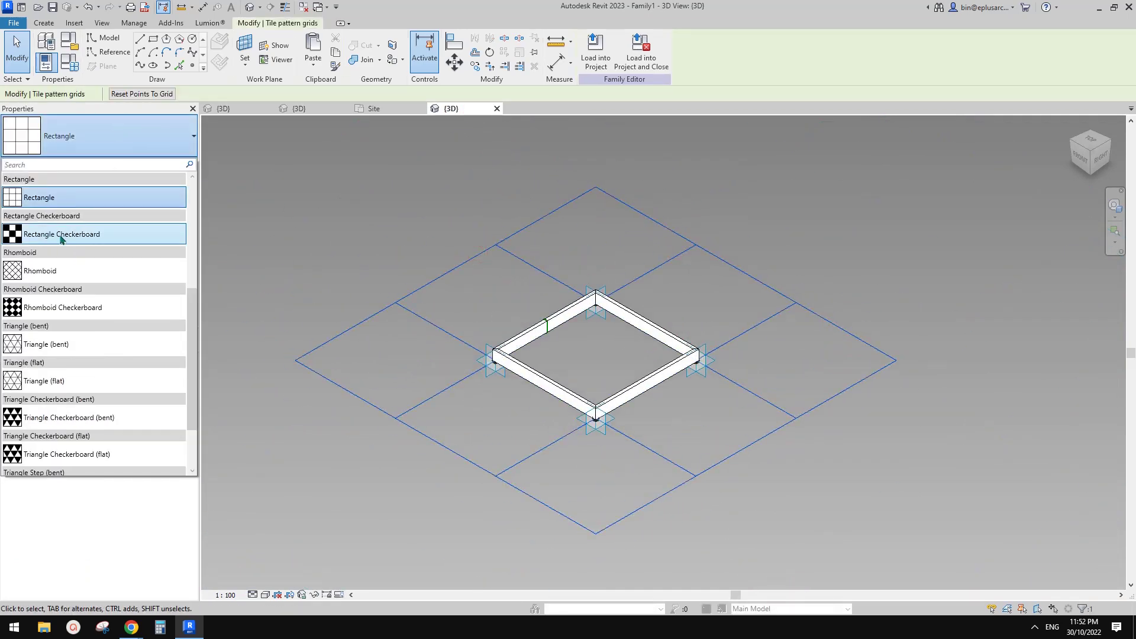
left_click(61, 235)
left_click(944, 601)
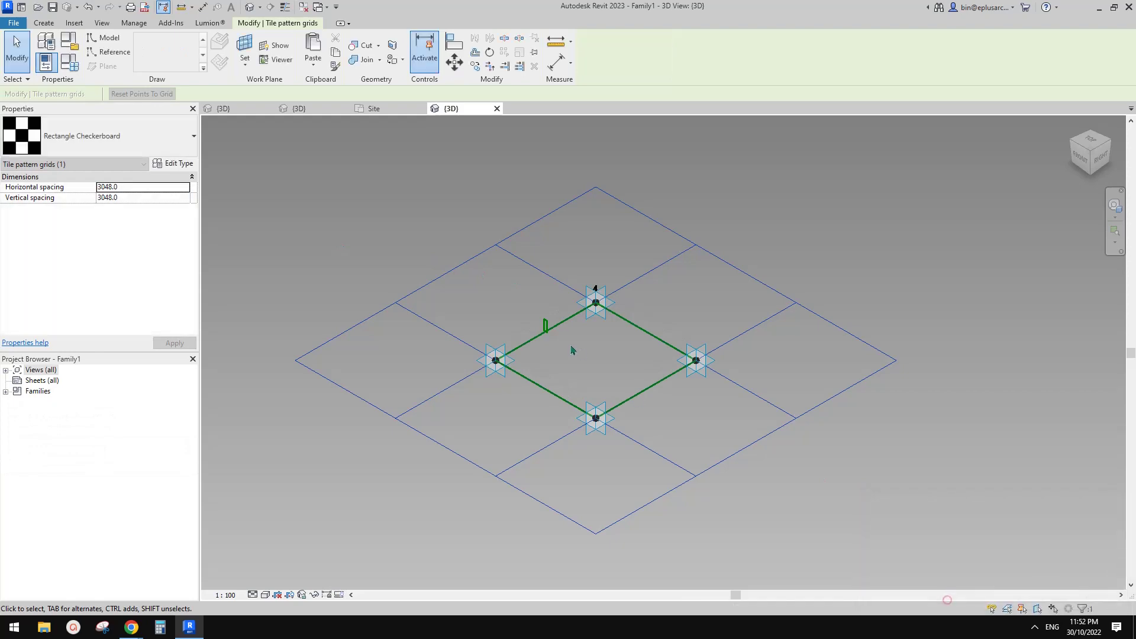
Try to delete the small reference-line rectangle standing on the central tile's edge.
scroll(521, 295, "up", 8)
left_click_drag(460, 222, 595, 399)
scroll(594, 393, "down", 1)
middle_click_drag(592, 388, 630, 349)
key("d")
key("e")
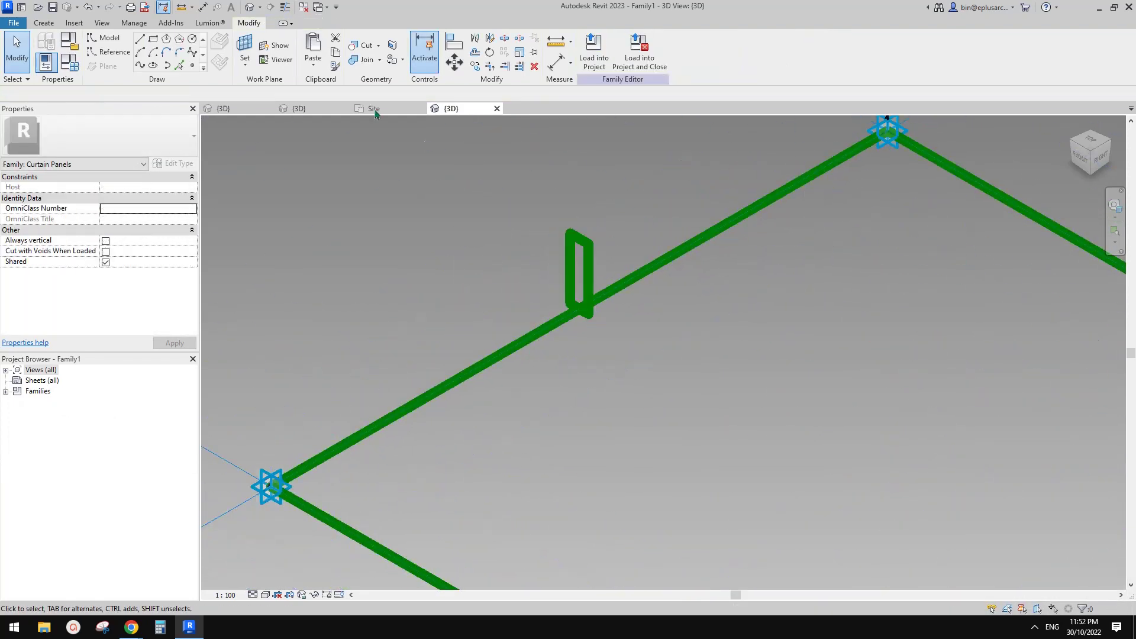
Place a reference point on the tile's edge line and rehost the small reference-line rectangle to it.
left_click(532, 335)
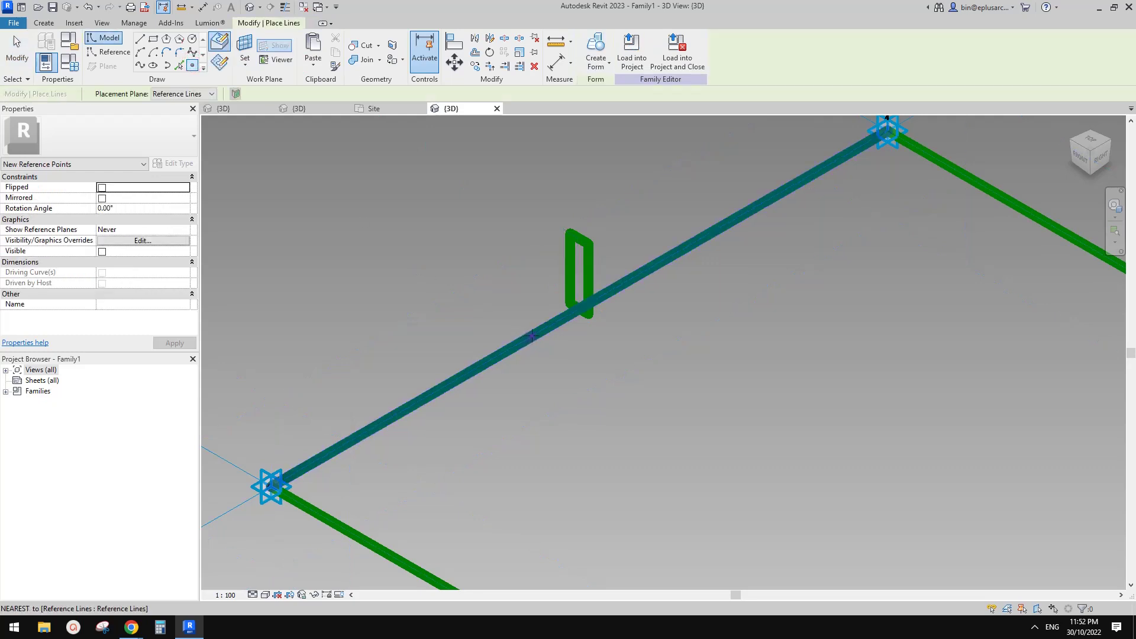
key("Escape")
left_click_drag(532, 195, 644, 346)
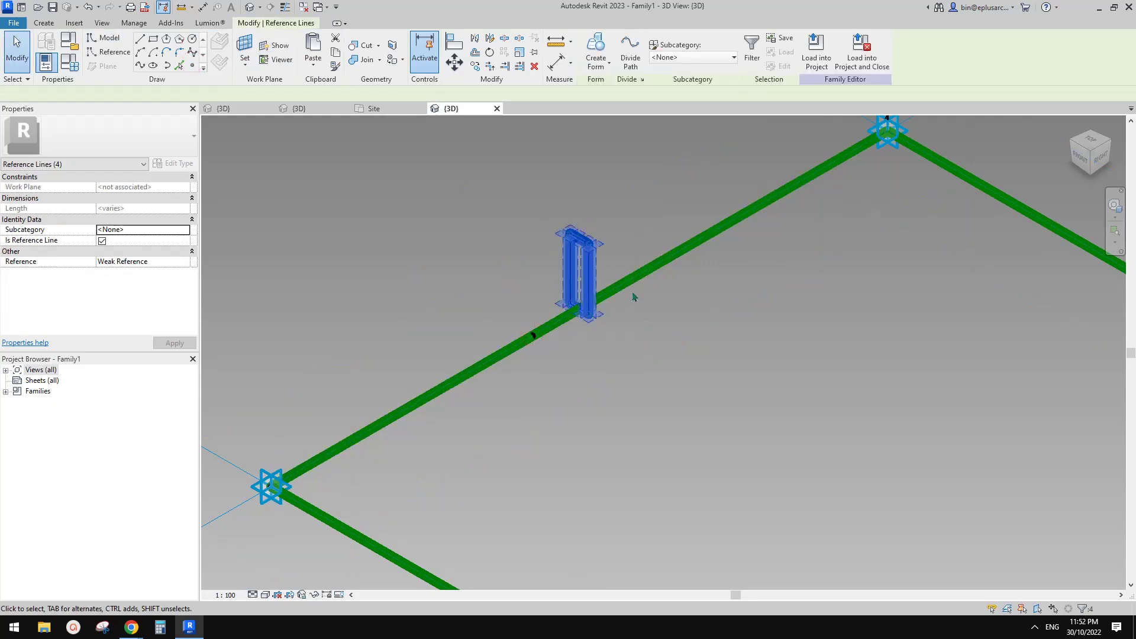
left_click(167, 97)
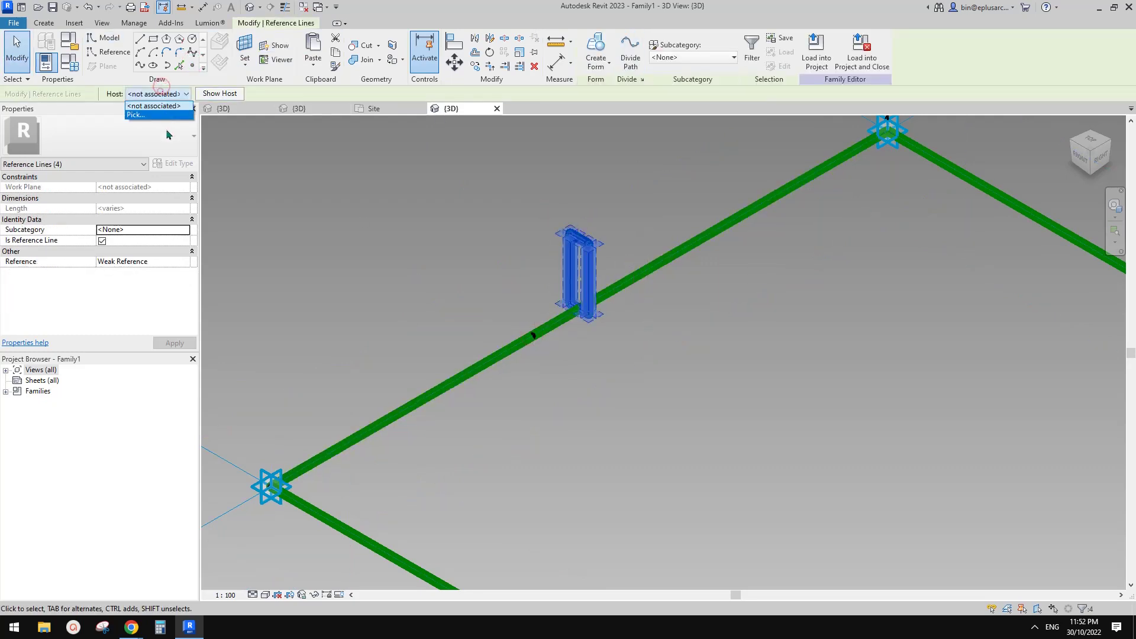
left_click(146, 115)
left_click(533, 336)
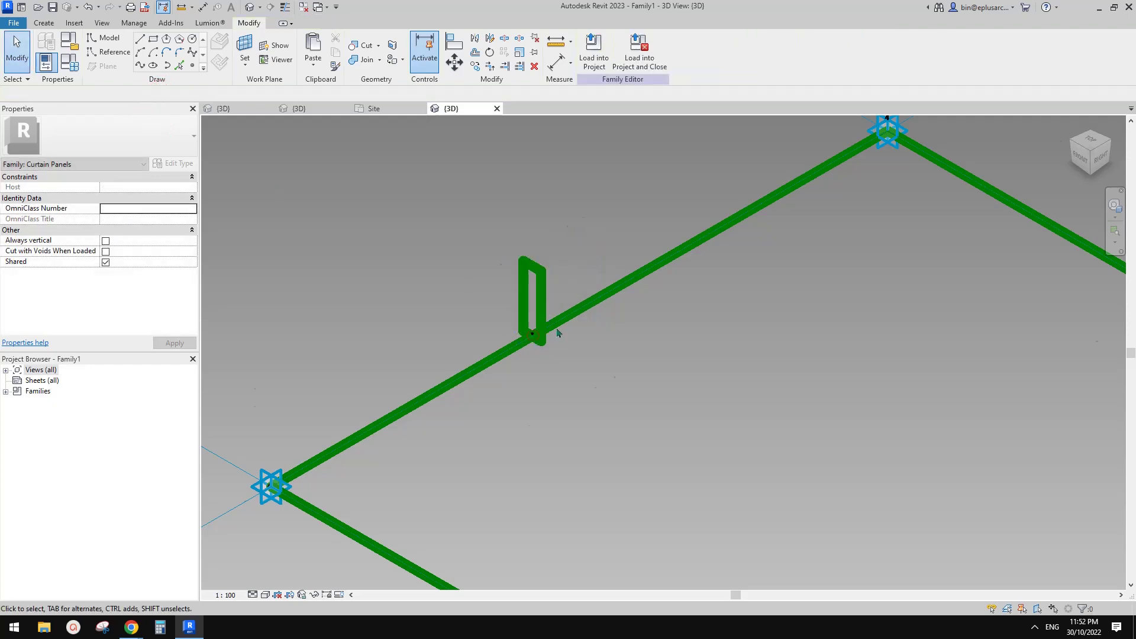
Create a solid frame form by sweeping the small rectangle around the tile's four reference lines.
scroll(545, 333, "down", 2)
left_click(563, 332)
scroll(560, 327, "down", 2)
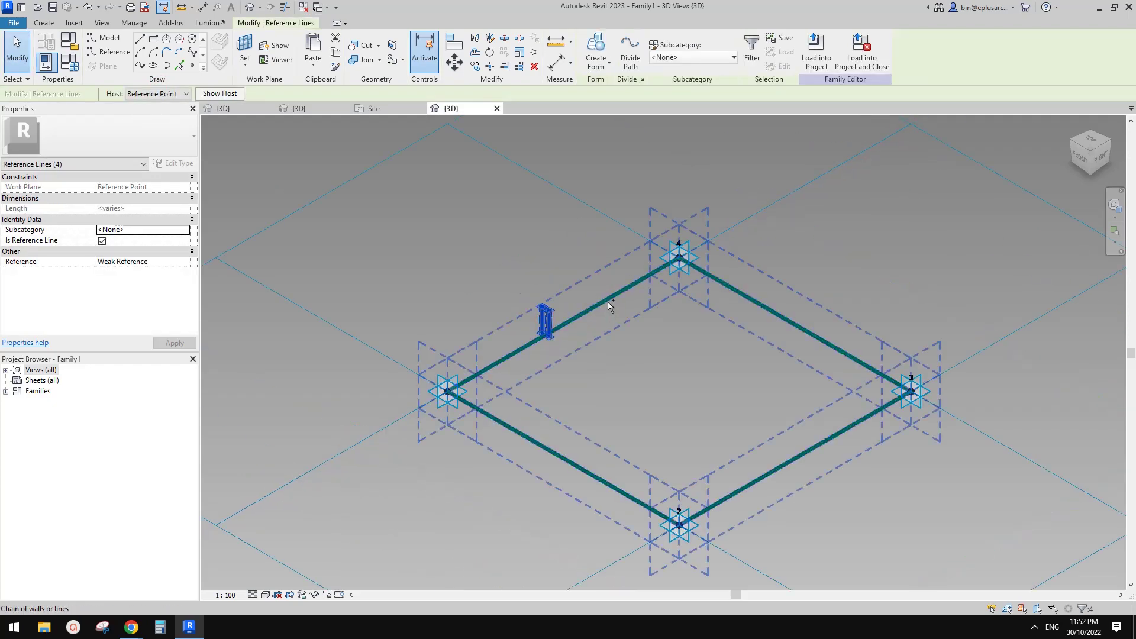
left_click(608, 301, "ctrl")
left_click(594, 40)
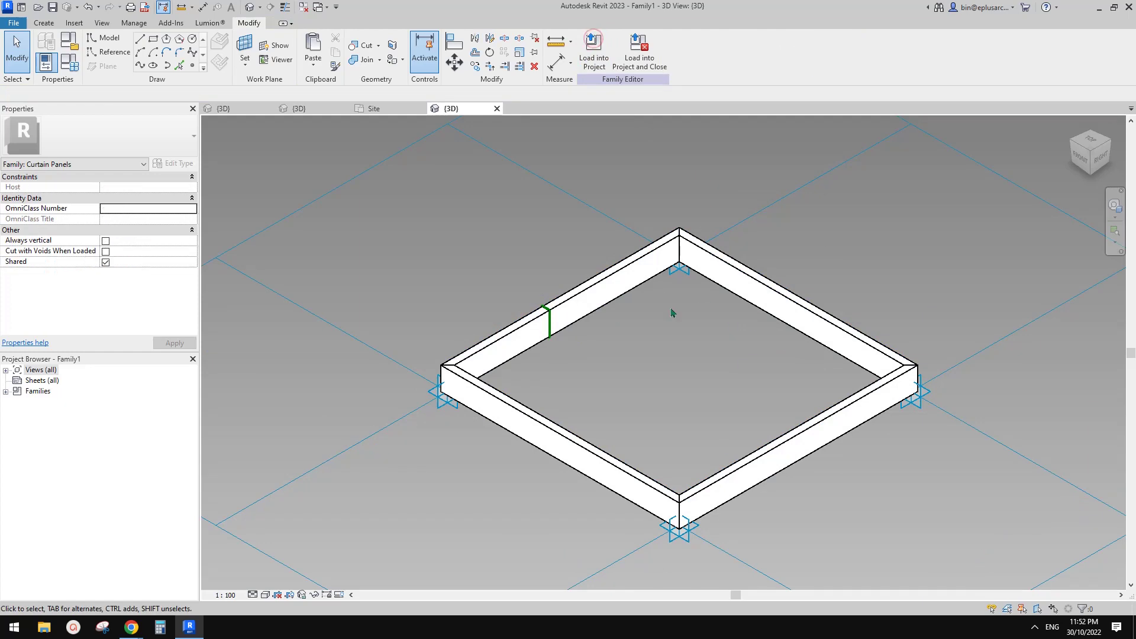
Load the checkerboard curtain panel family into Project2.
left_click(595, 52)
left_click(556, 404)
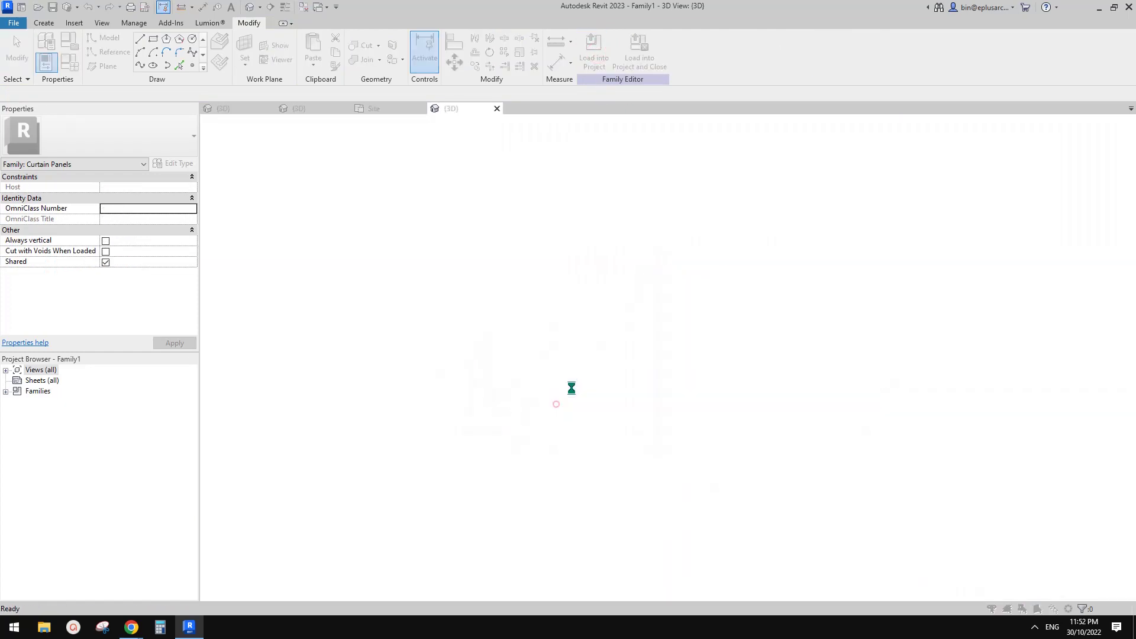
left_click(581, 276)
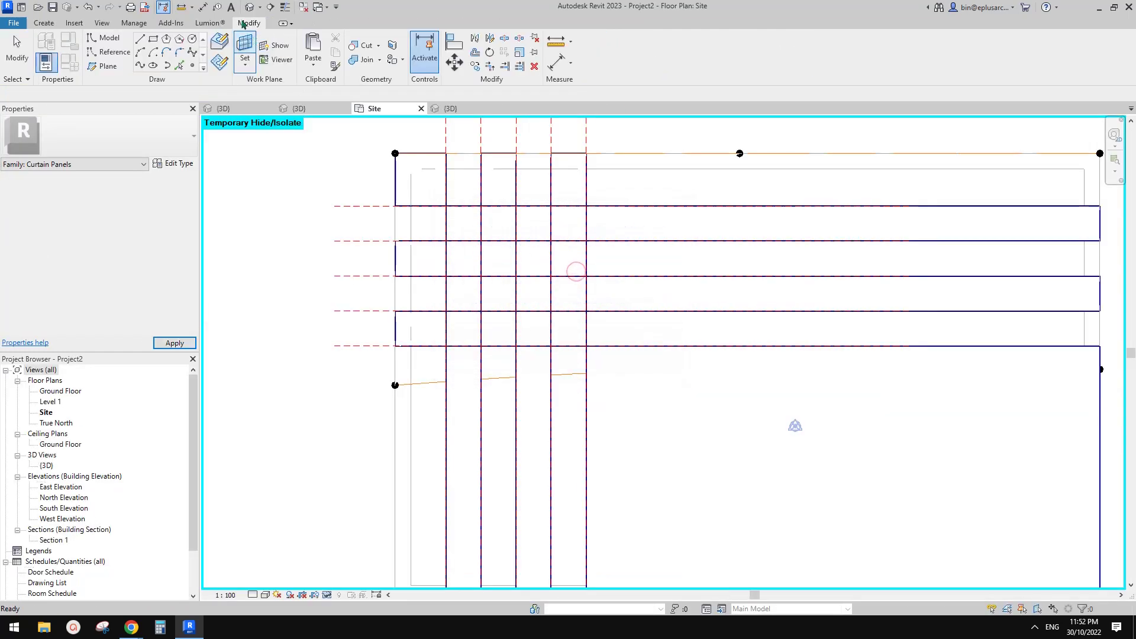
Assign the Rectangle Checkerboard Family1 panel type to the roof's divided surface in the project's 3D view.
left_click(249, 7)
left_click(643, 244)
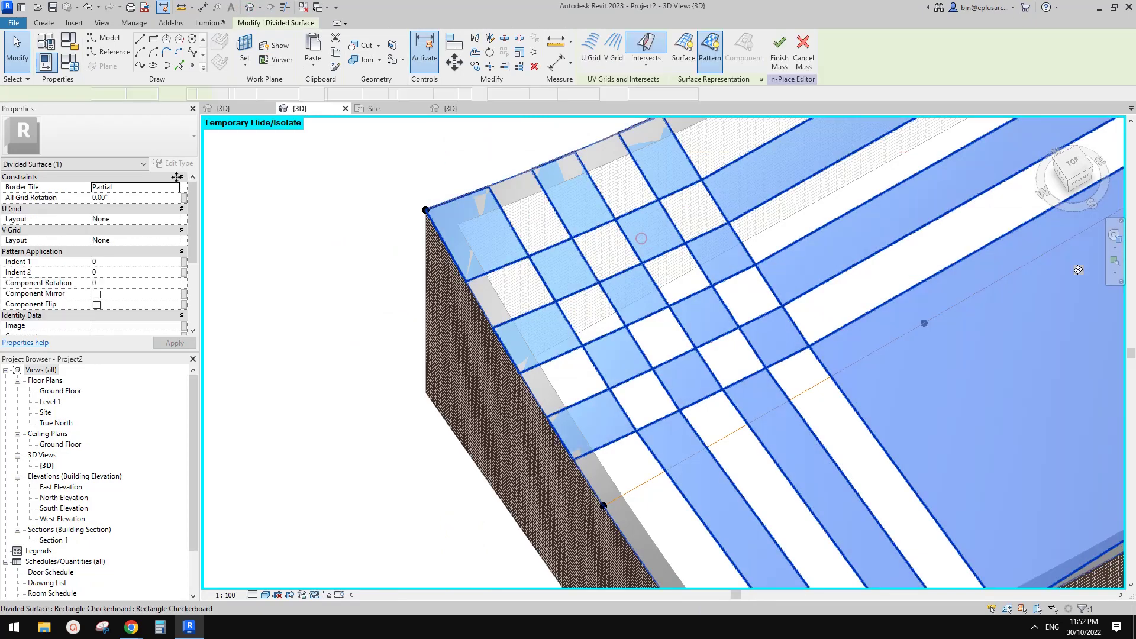
left_click(106, 135)
left_click(41, 220)
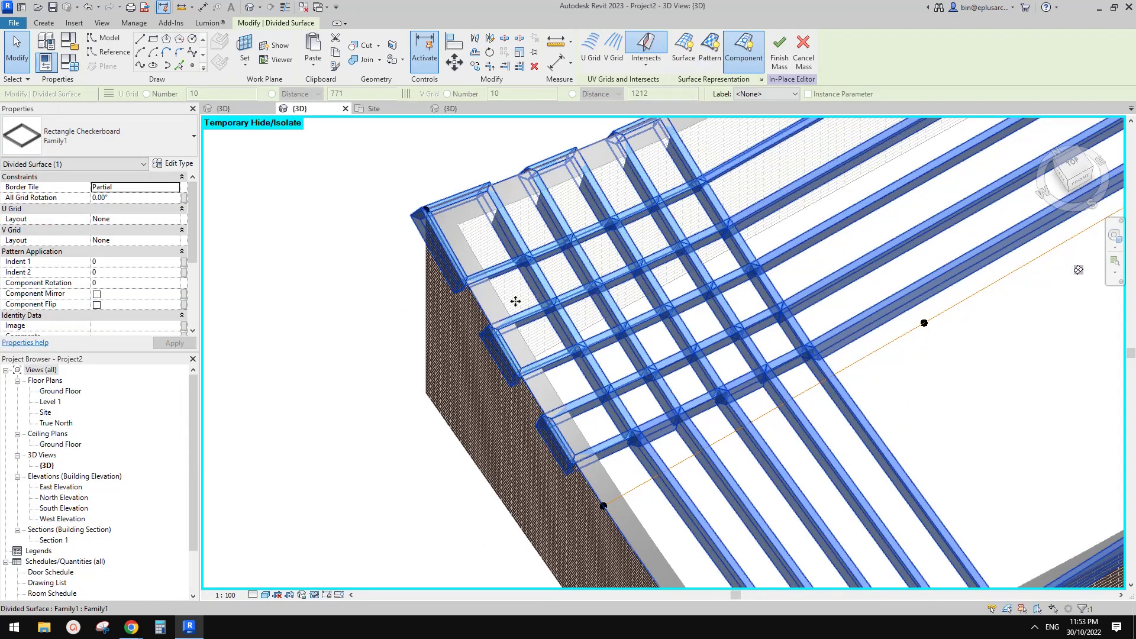
Select two diagonally adjacent frame panels in the dense part of the grid and inspect how they meet.
scroll(514, 302, "down", 1)
left_click(733, 390)
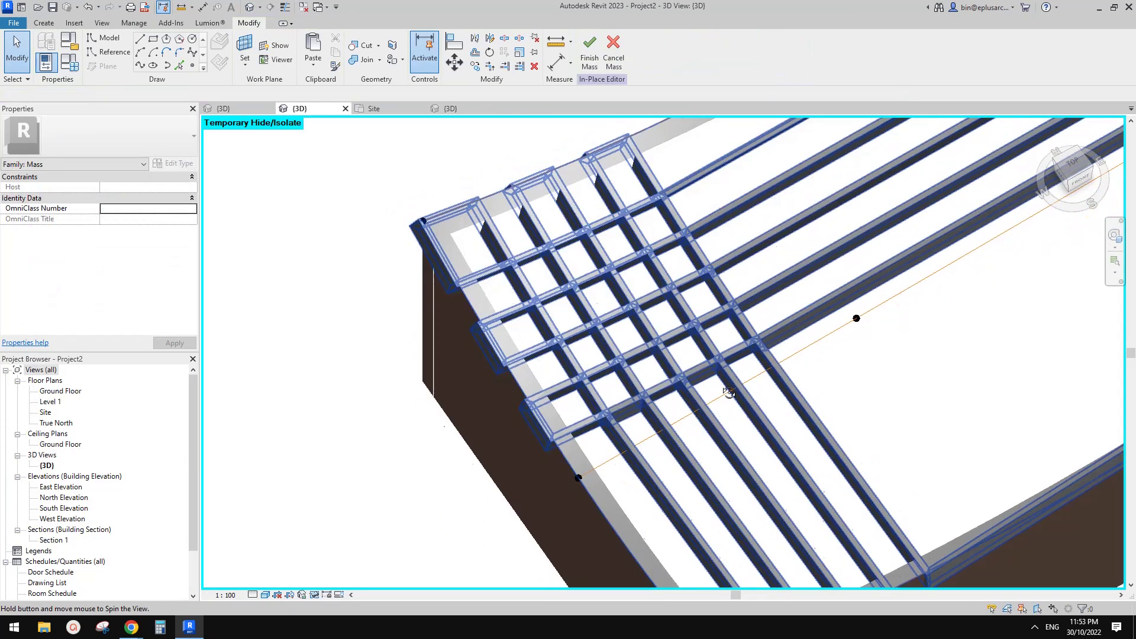
middle_click_drag(733, 391, 661, 369, "shift")
scroll(661, 369, "up", 3)
scroll(660, 368, "up", 2)
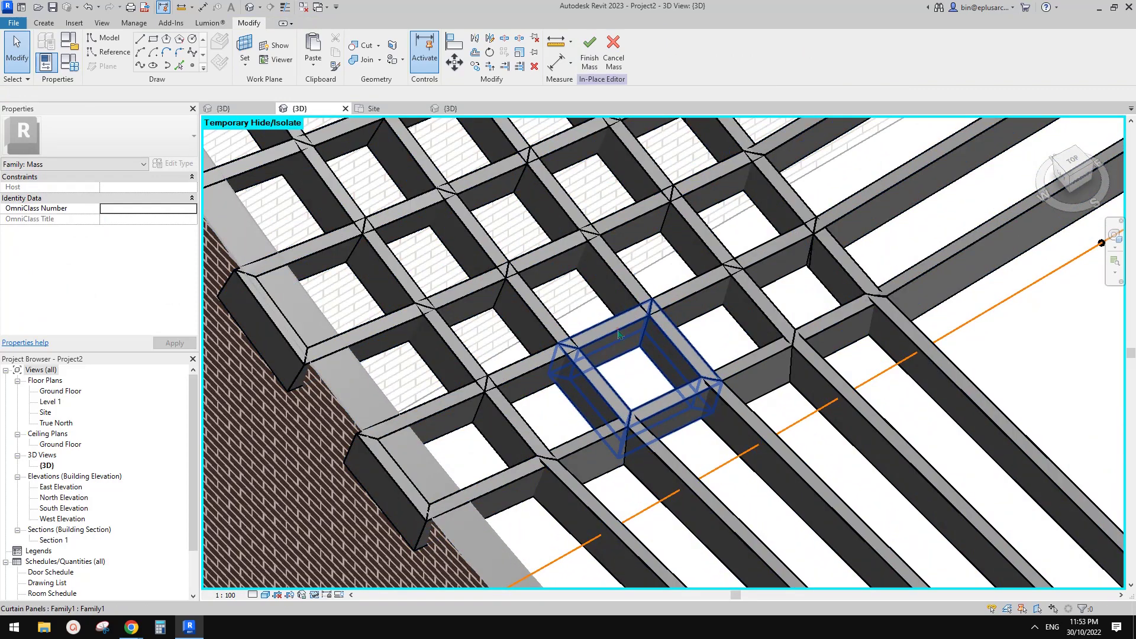
left_click(618, 334)
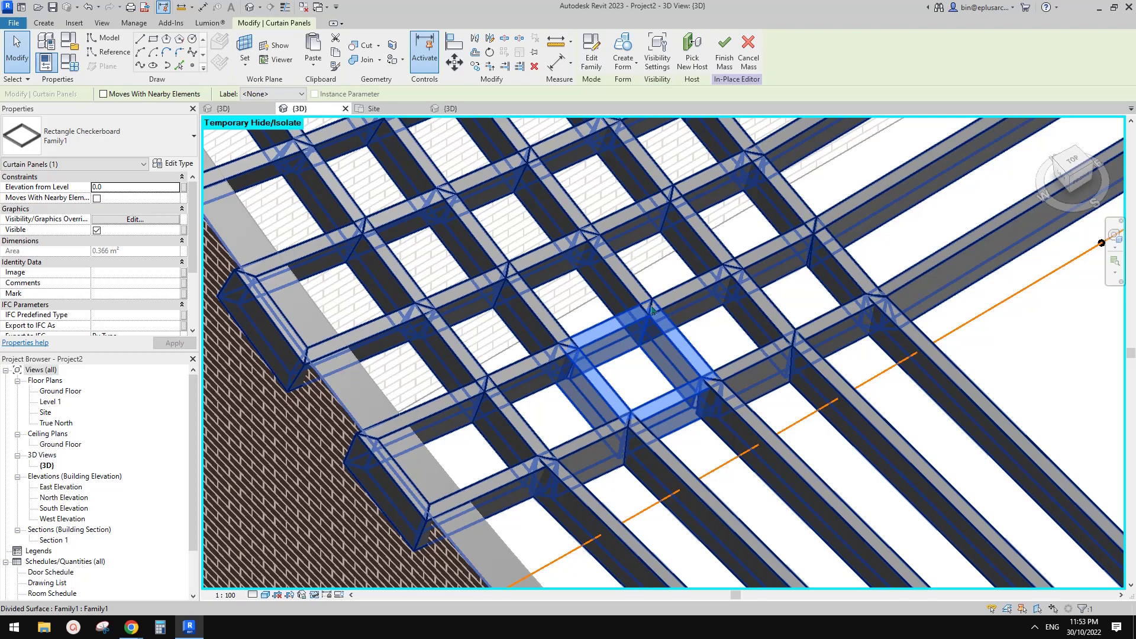
left_click(696, 293)
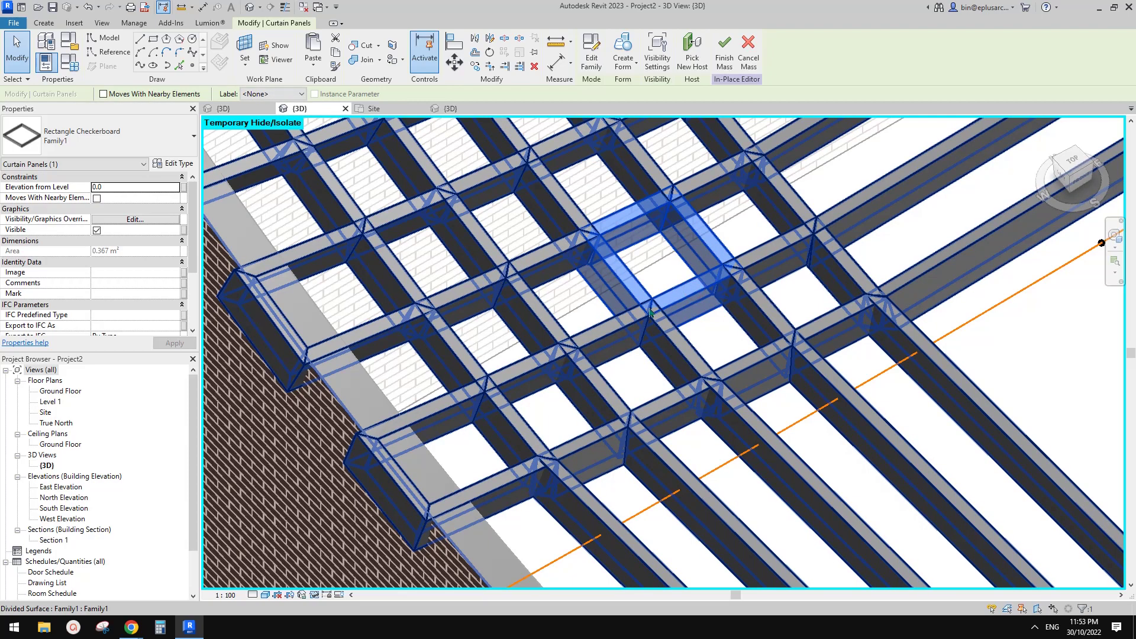
key("Escape")
Finish the in-place mass and bring both buildings into view.
scroll(659, 351, "down", 4)
middle_click_drag(719, 435, 810, 520, "shift")
scroll(782, 485, "down", 2)
scroll(810, 520, "down", 1)
middle_click_drag(817, 421, 820, 454, "shift")
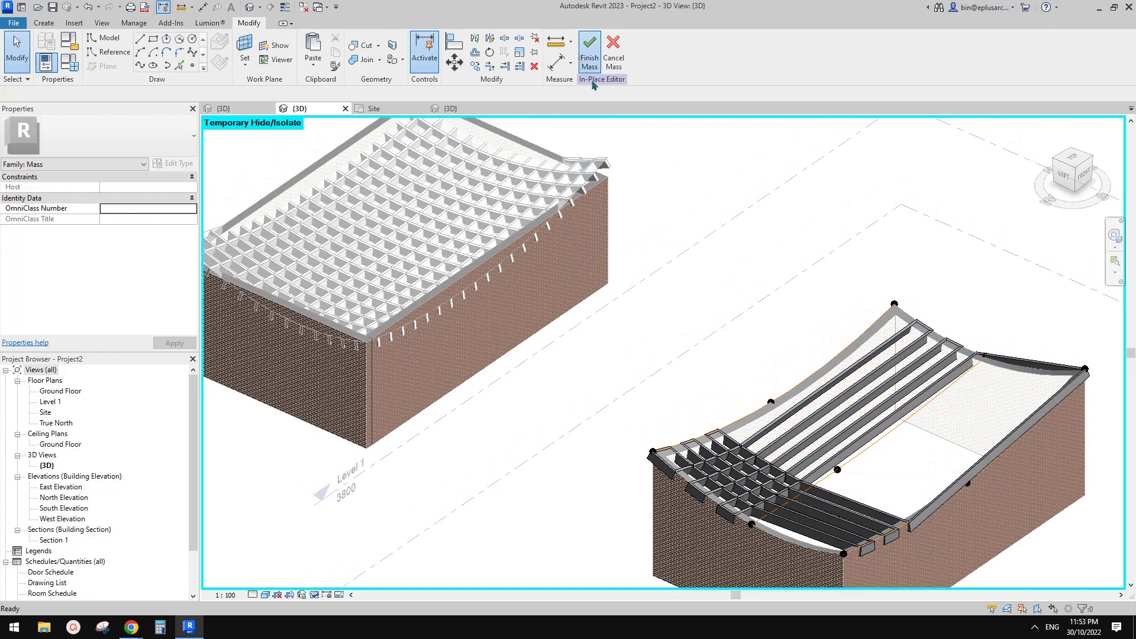
left_click(590, 53)
middle_click_drag(704, 213, 831, 258)
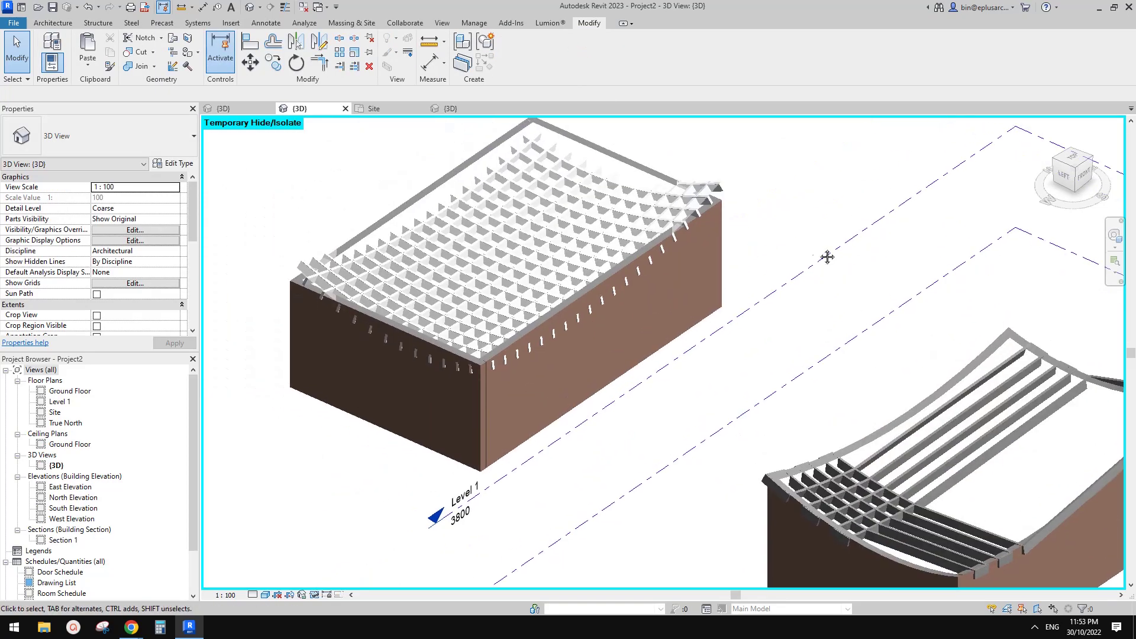
scroll(667, 330, "down", 2)
Switch to the Google Docs ideas document and review the roof-frame reference images and the written request.
mouse_move(131, 627)
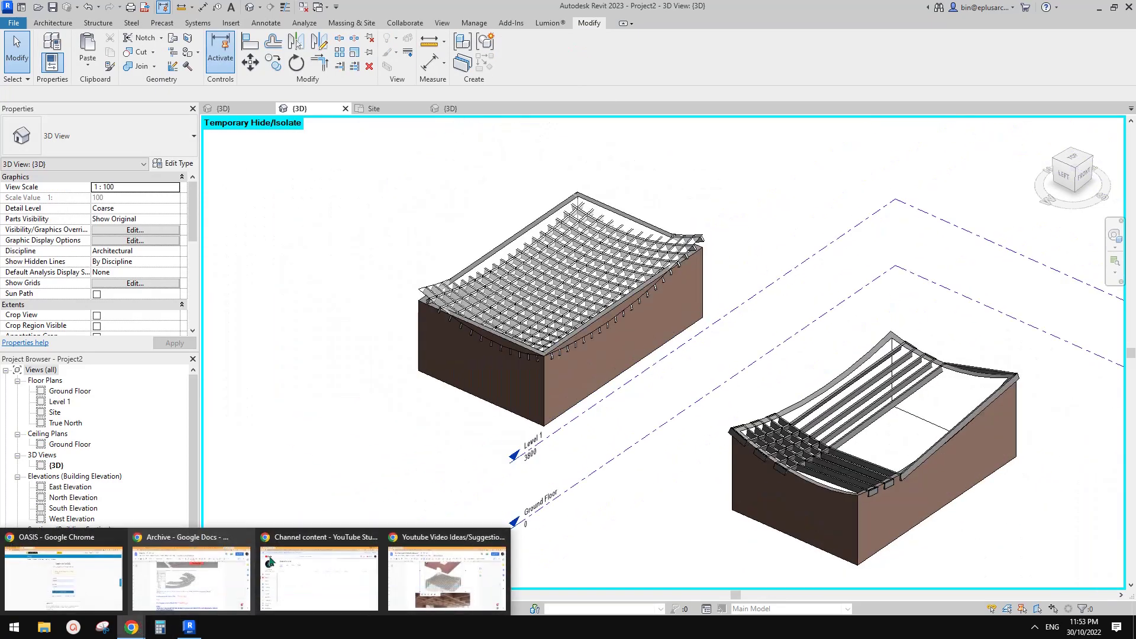
left_click(417, 577)
scroll(621, 431, "down", 3)
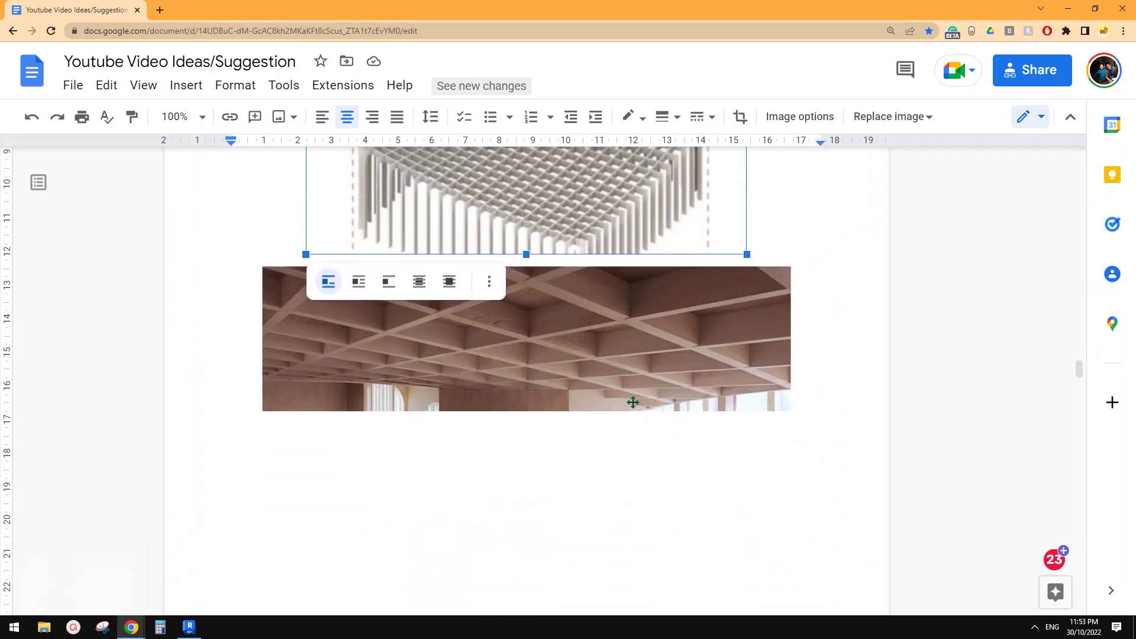
scroll(633, 402, "down", 2)
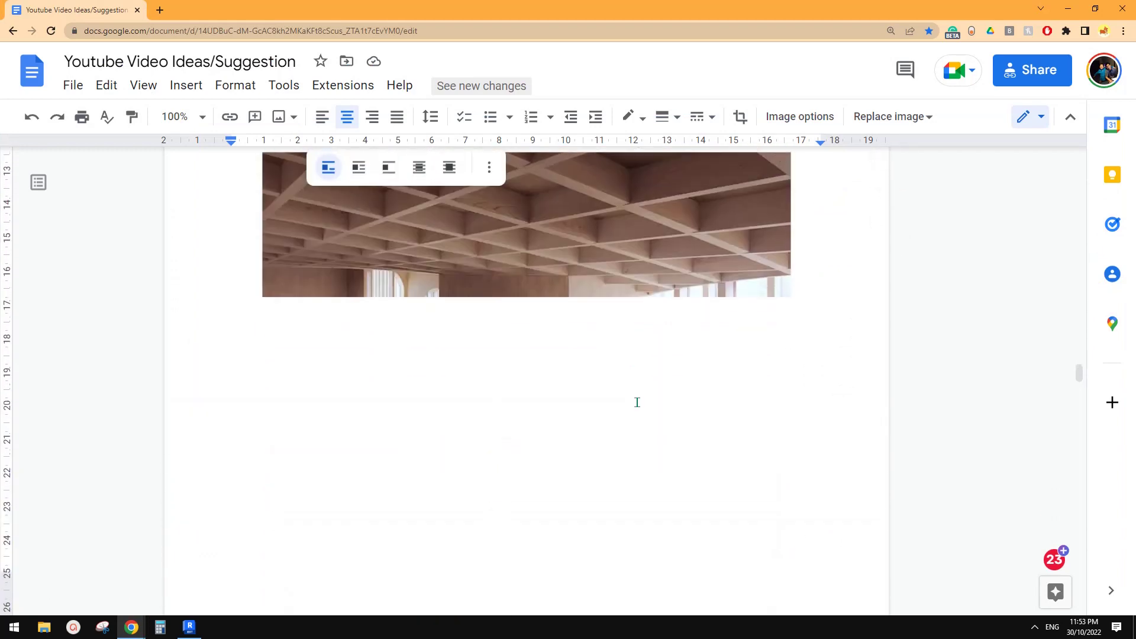
scroll(637, 402, "up", 7)
scroll(637, 402, "down", 11)
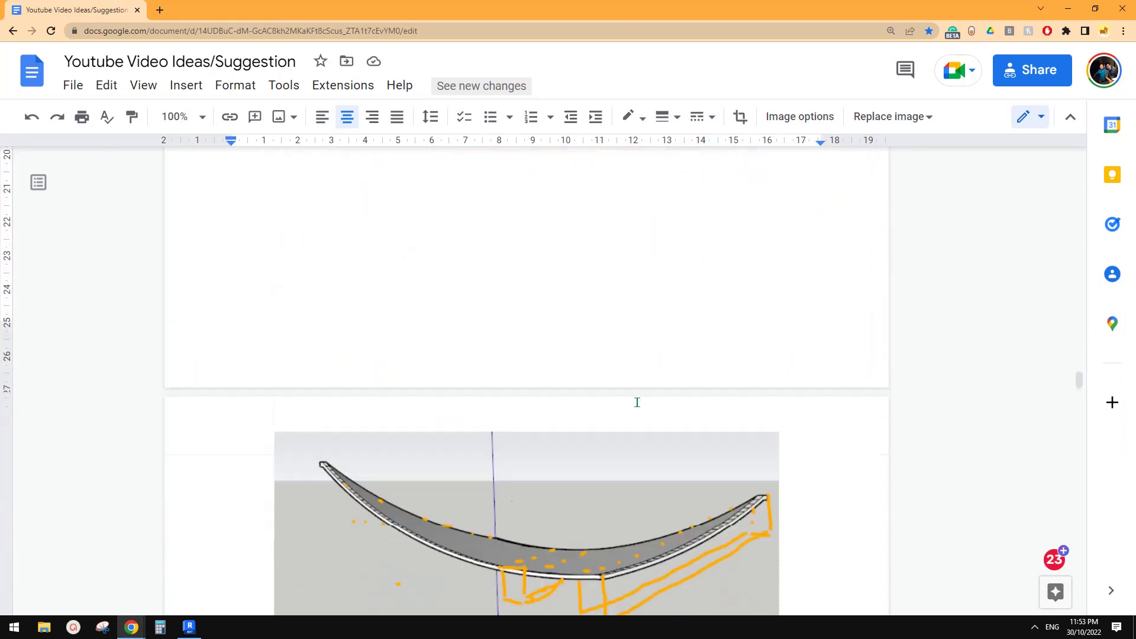
scroll(637, 403, "down", 5)
scroll(639, 407, "up", 5)
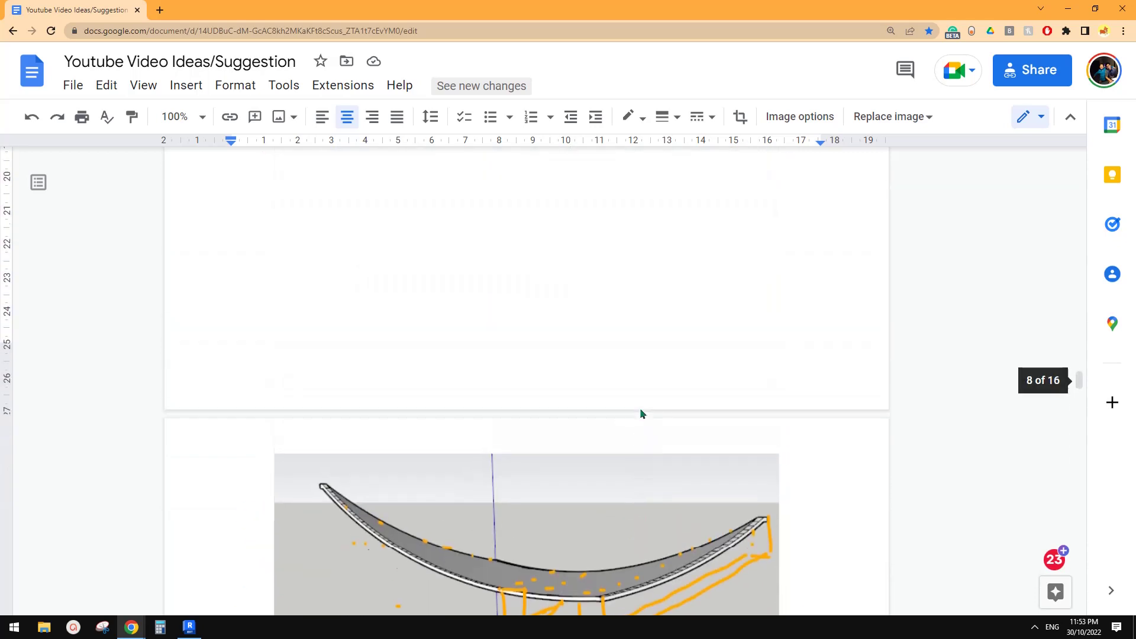
scroll(639, 407, "down", 5)
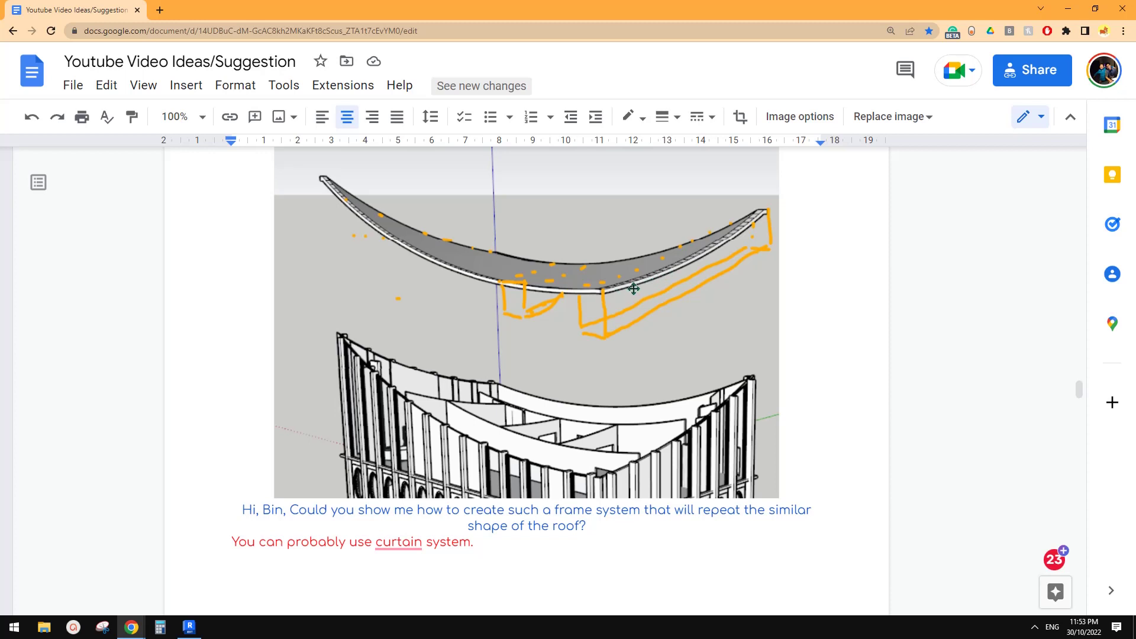
Switch back to Revit and reset the 3D view's temporary hide/isolate.
left_click(189, 626)
middle_click_drag(378, 524, 592, 329, "shift")
key("h")
key("r")
scroll(707, 417, "up", 1)
middle_click_drag(709, 435, 739, 476, "shift")
Copy the curved roof to the empty area beside the building.
left_click(680, 397)
middle_click_drag(680, 396, 679, 371, "shift")
key("c")
key("o")
left_click(695, 375)
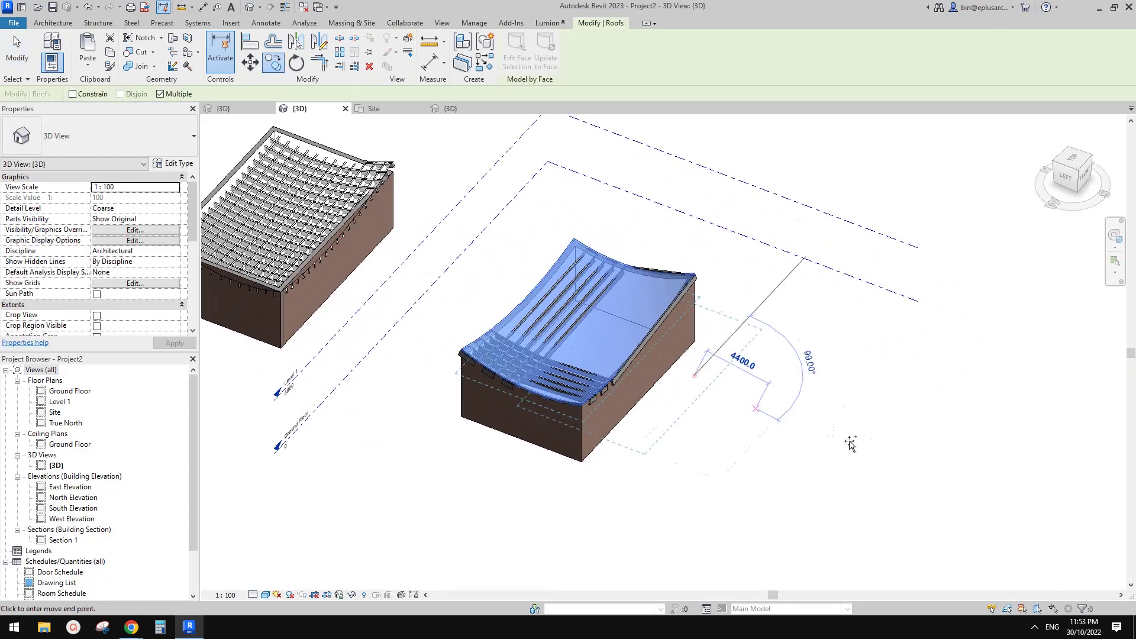
left_click(907, 463)
key("Escape")
key("Escape")
scroll(798, 436, "up", 1)
middle_click_drag(905, 464, 705, 321, "shift")
left_click(98, 23)
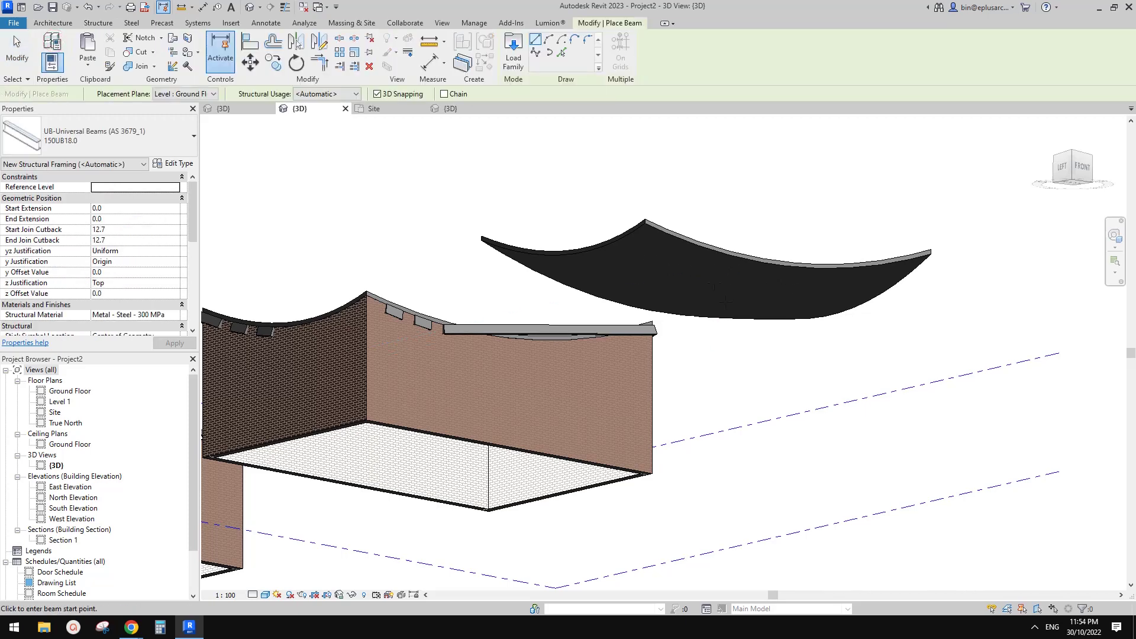
scroll(708, 267, "down", 2)
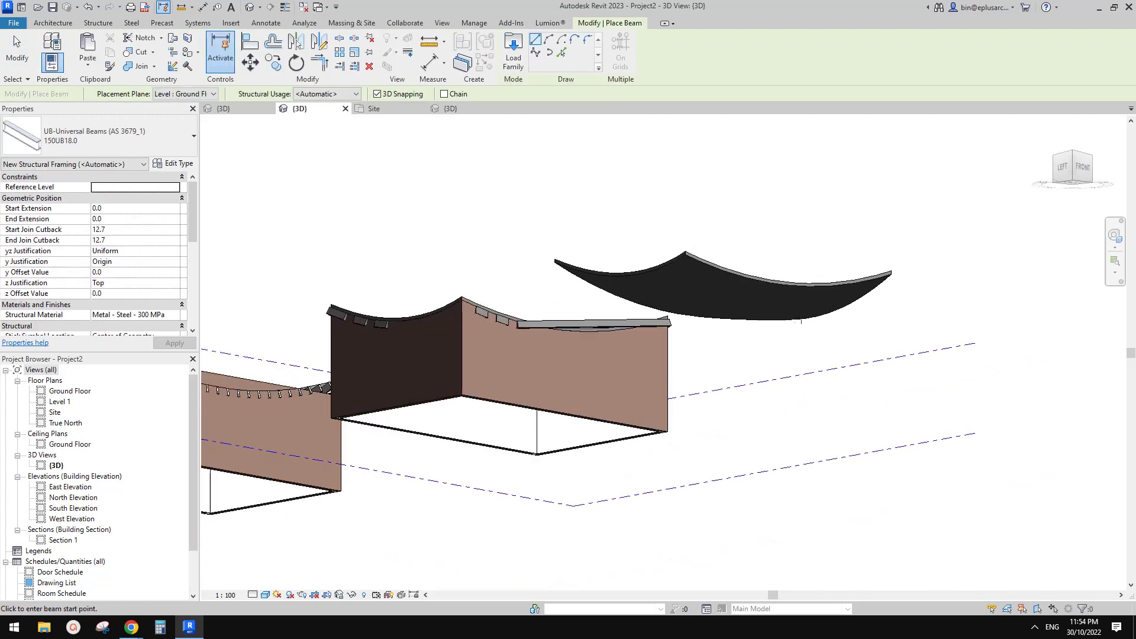
middle_click_drag(785, 341, 714, 514, "shift")
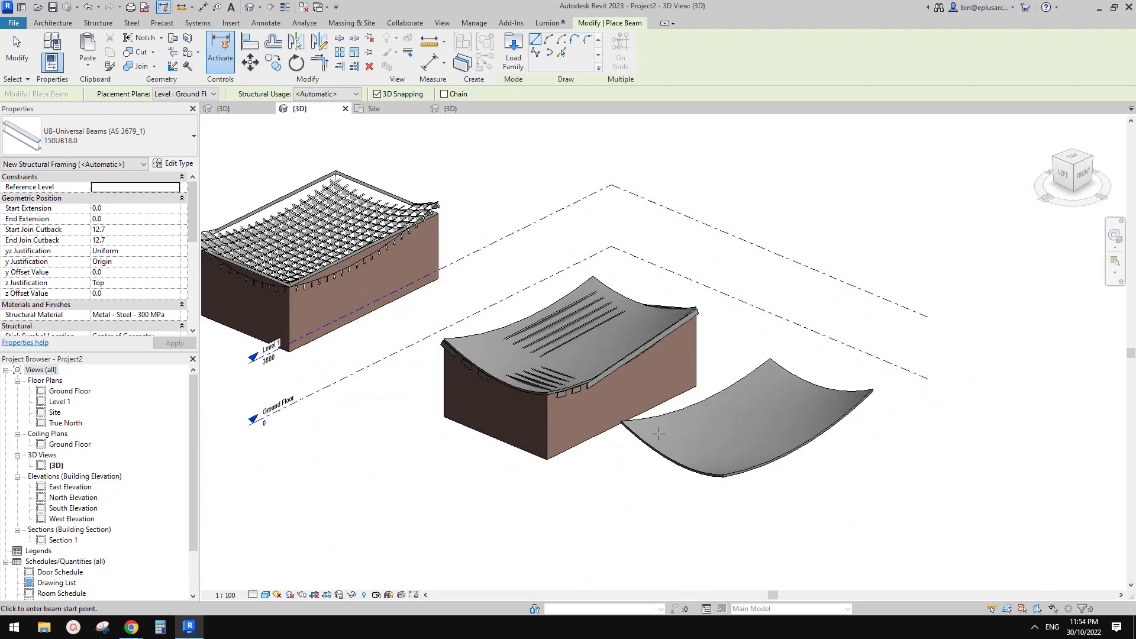
key("Escape")
Copy the building's long brick wall about 8200 mm outward so it stands across the copied roof.
left_click(622, 392)
middle_click_drag(654, 434, 655, 445)
key("c")
key("c")
left_click(617, 426)
left_click(731, 474)
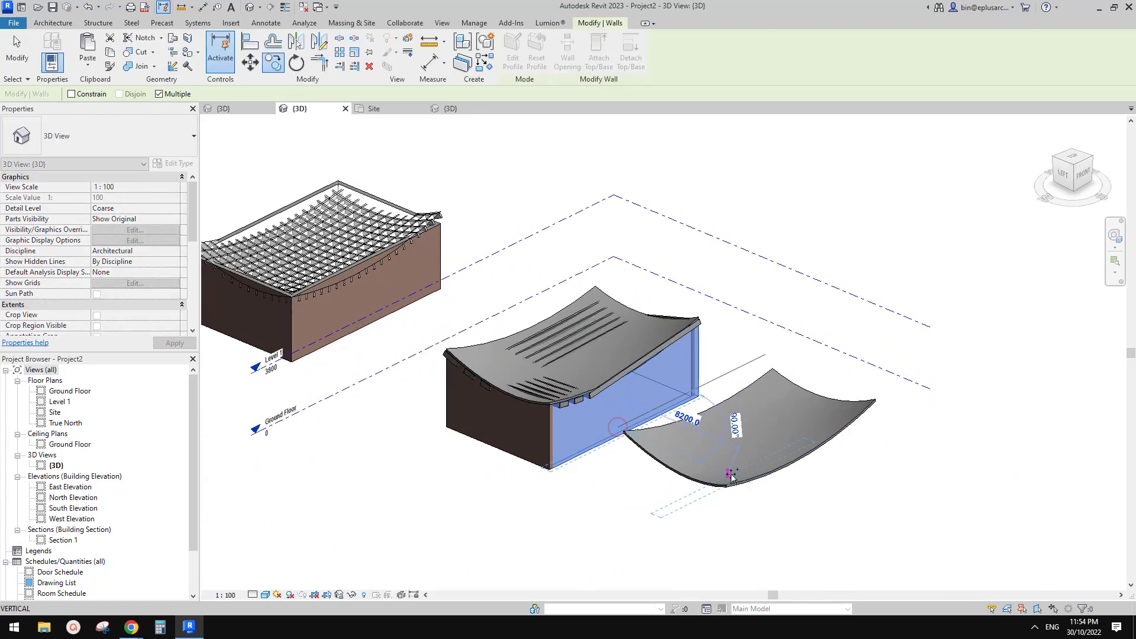
scroll(757, 431, "up", 2)
middle_click_drag(737, 459, 774, 452, "shift")
key("Escape")
key("Escape")
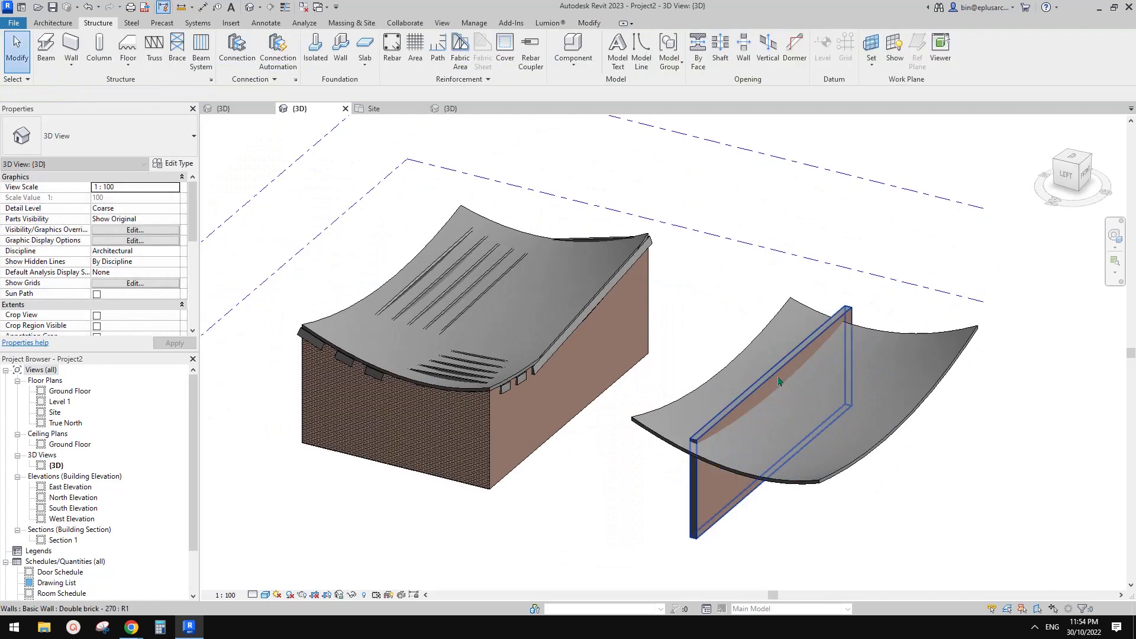
Attach the top of the copied wall to the copied curved roof.
left_click(783, 395)
middle_click_drag(821, 413, 798, 303, "shift")
left_click(599, 59)
left_click(855, 405)
scroll(804, 391, "up", 1)
scroll(729, 385, "up", 2)
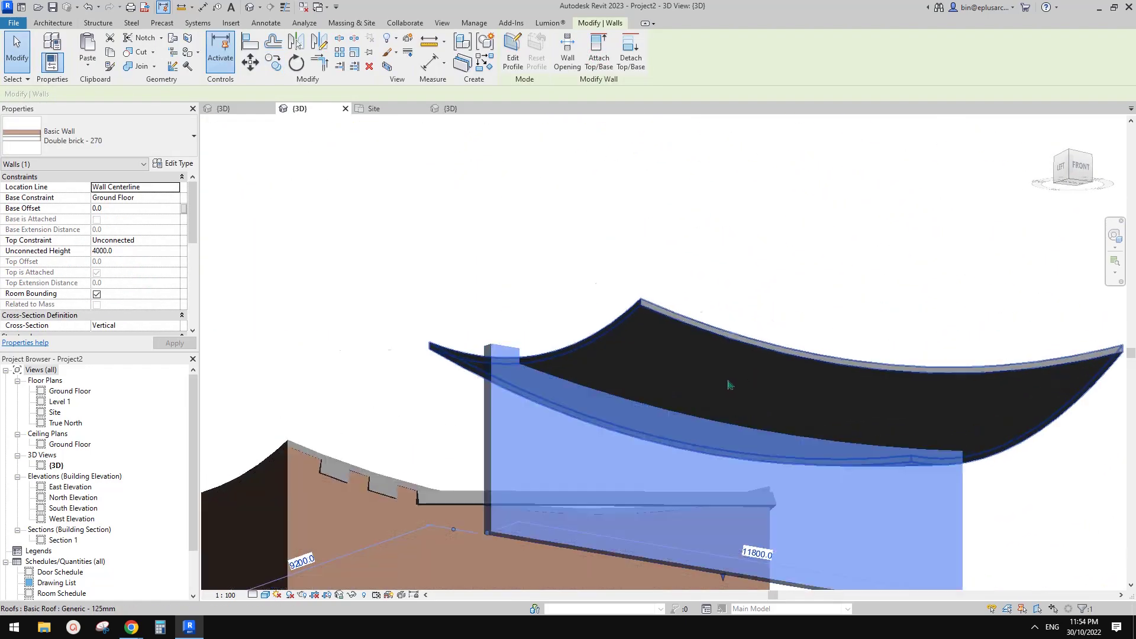
key("Escape")
Temporarily hide the copied roof to expose the wall's curved top.
middle_click_drag(629, 467, 653, 402)
left_click(704, 335)
key("h")
key("h")
middle_click_drag(780, 338, 573, 439, "shift")
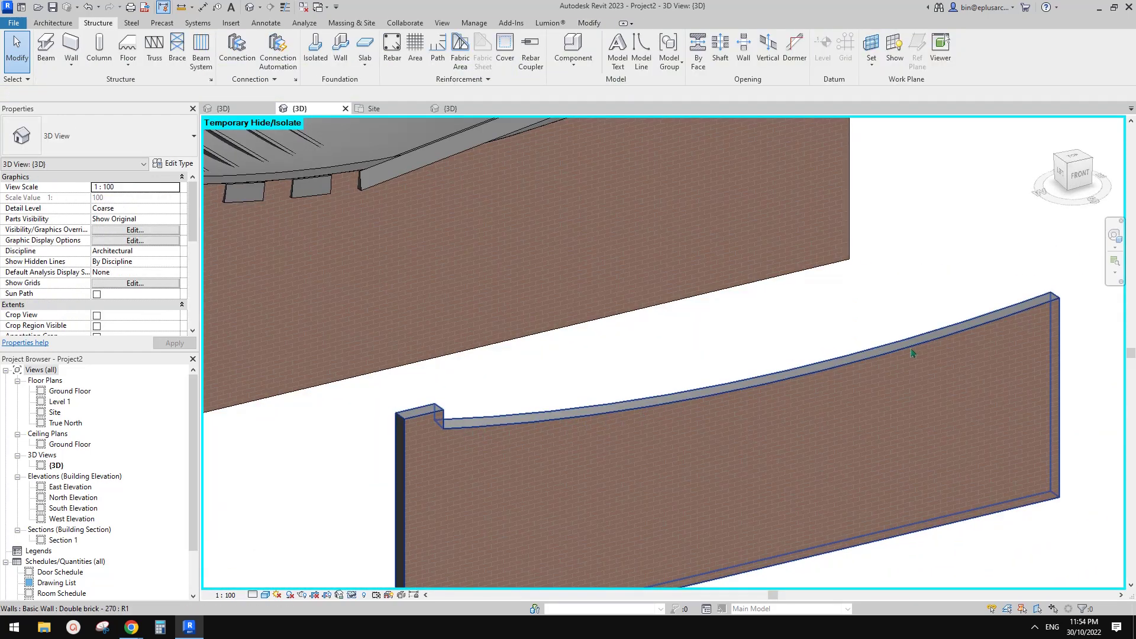
Place 150UB18.0 universal beams along the copied wall's base edge and curved top edge using Pick Lines.
scroll(977, 321, "down", 2)
middle_click_drag(978, 321, 769, 331, "shift")
left_click(49, 47)
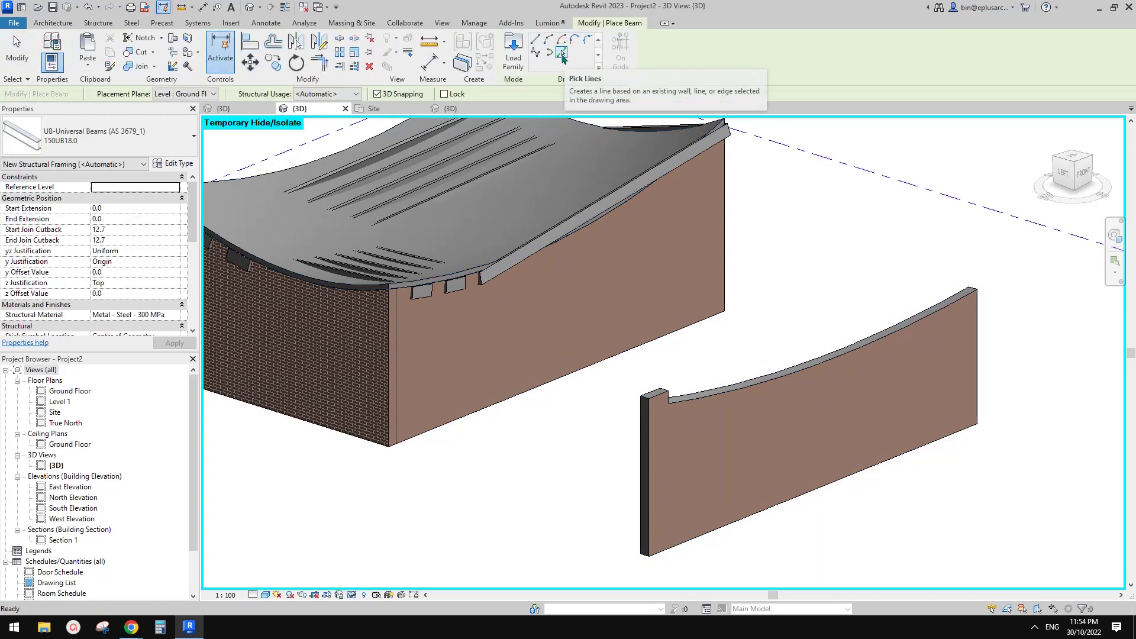
left_click(561, 54)
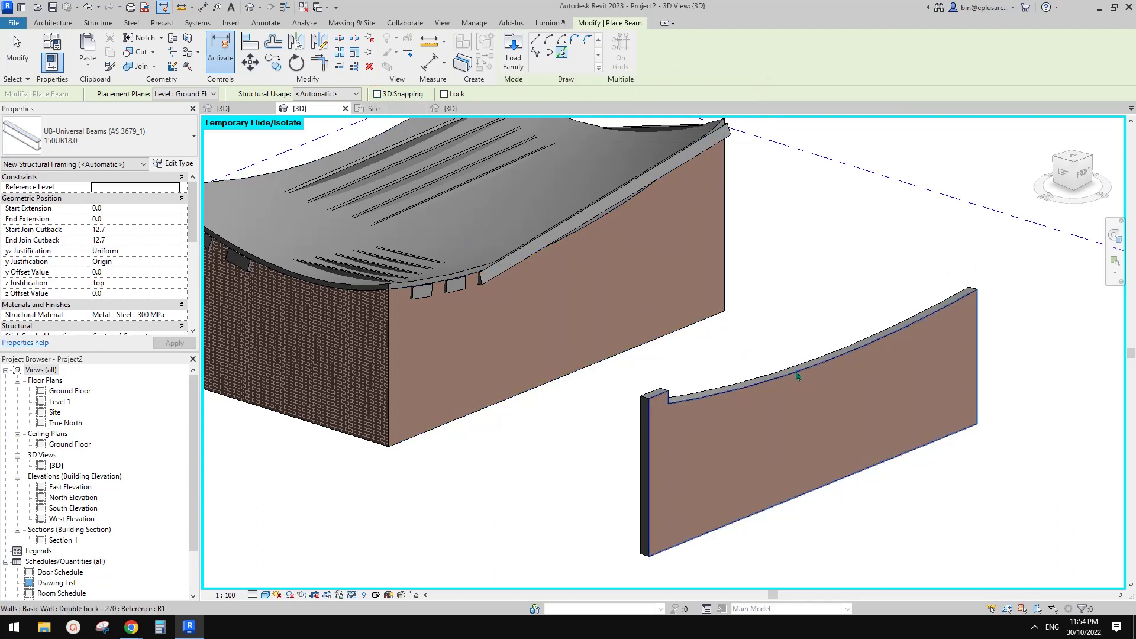
left_click(810, 493)
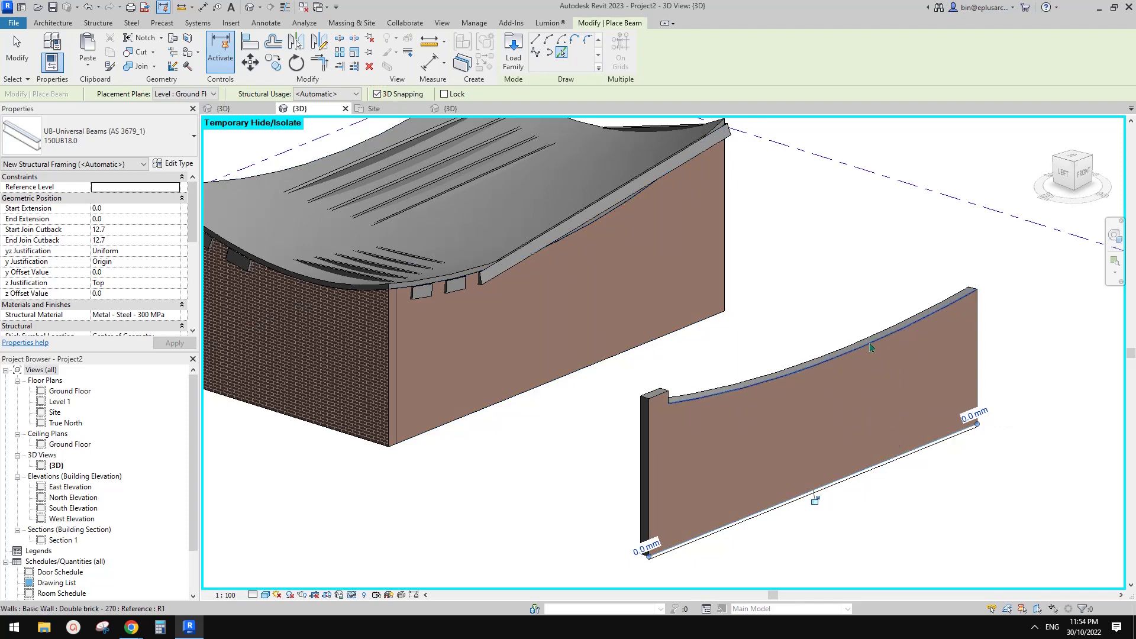
left_click(870, 348)
scroll(675, 407, "up", 5)
key("Escape")
key("Escape")
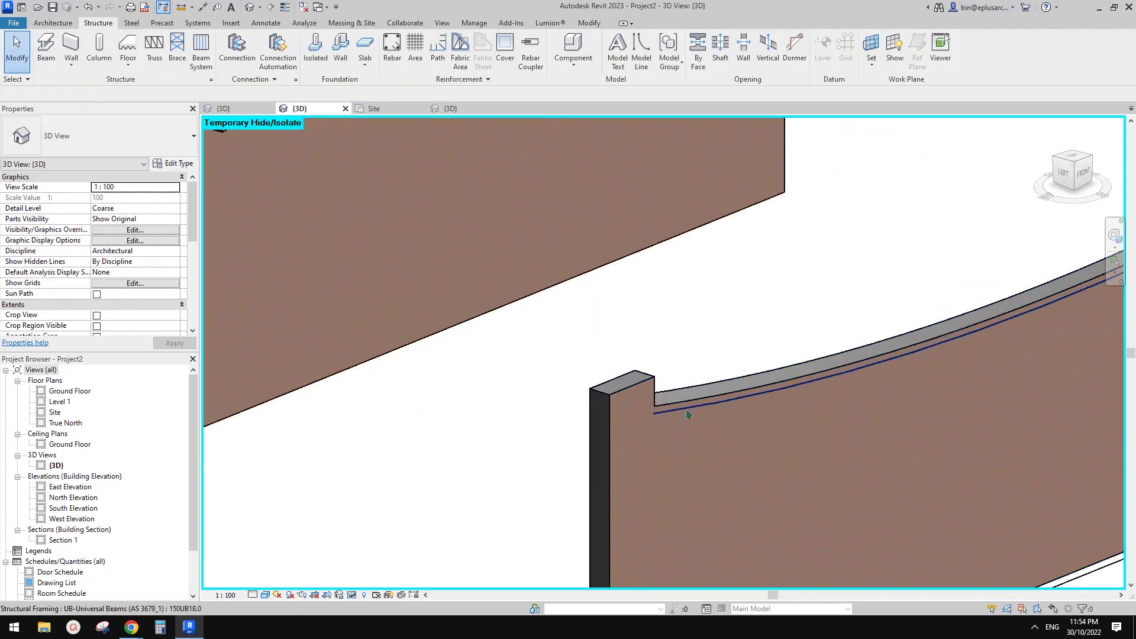
Set the 3D view's detail level to Medium to show the beams' profile.
left_click(687, 414)
left_click(258, 544)
left_click(252, 595)
left_click(267, 572)
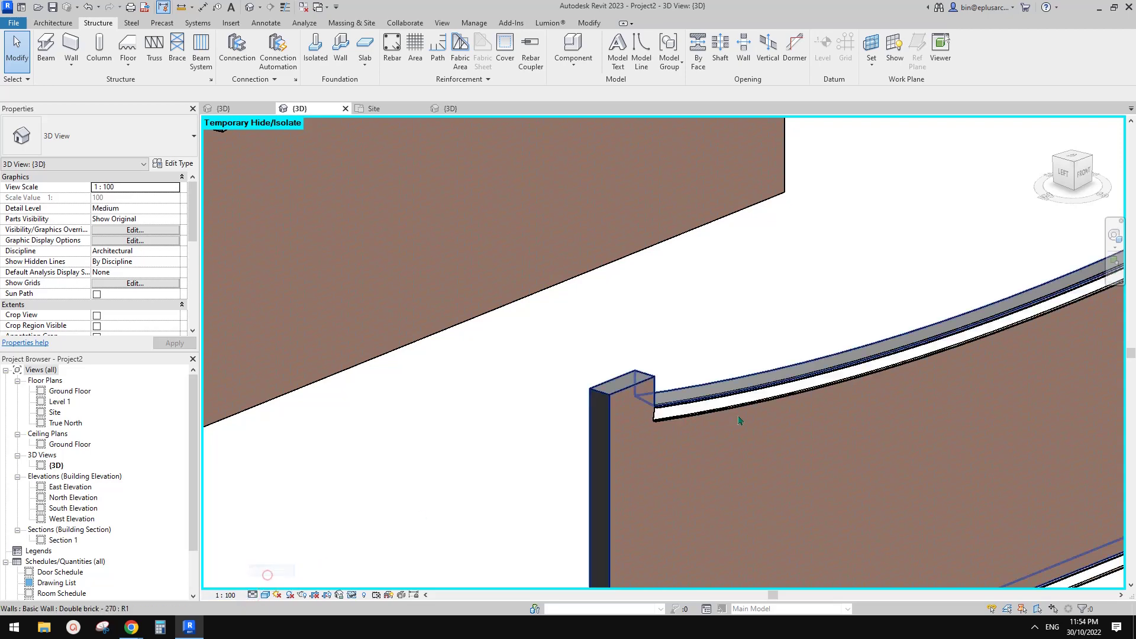
Inspect the curved universal beam along the copied wall's top edge.
left_click(739, 409)
scroll(790, 408, "down", 1)
middle_click_drag(794, 406, 629, 411)
scroll(628, 413, "down", 2)
middle_click_drag(701, 427, 720, 402, "shift")
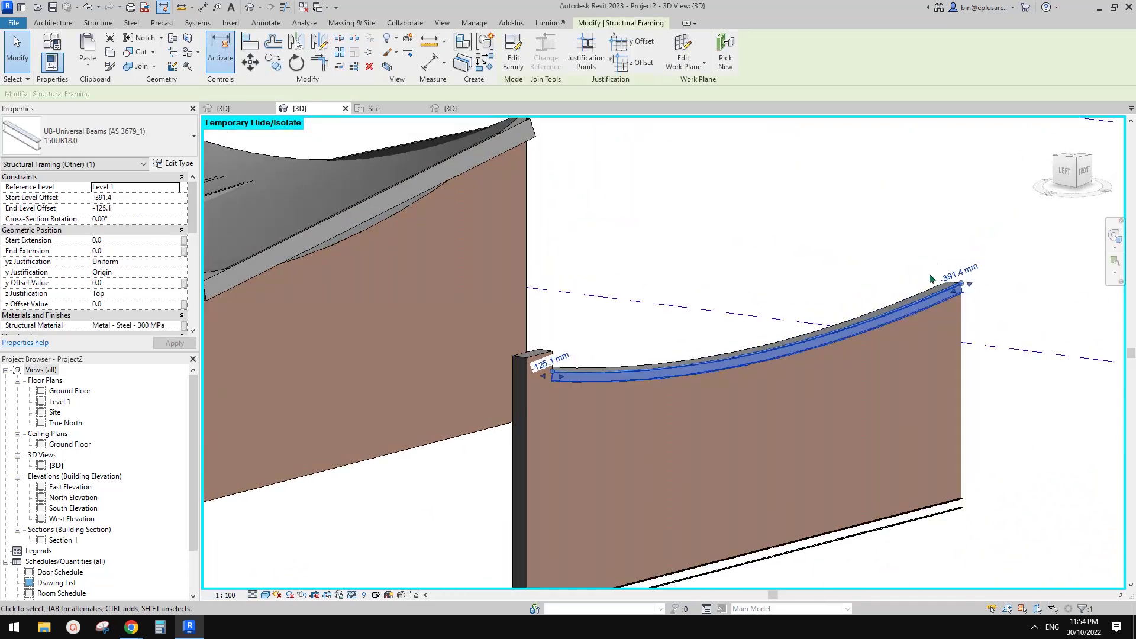
key("Escape")
scroll(739, 379, "down", 1)
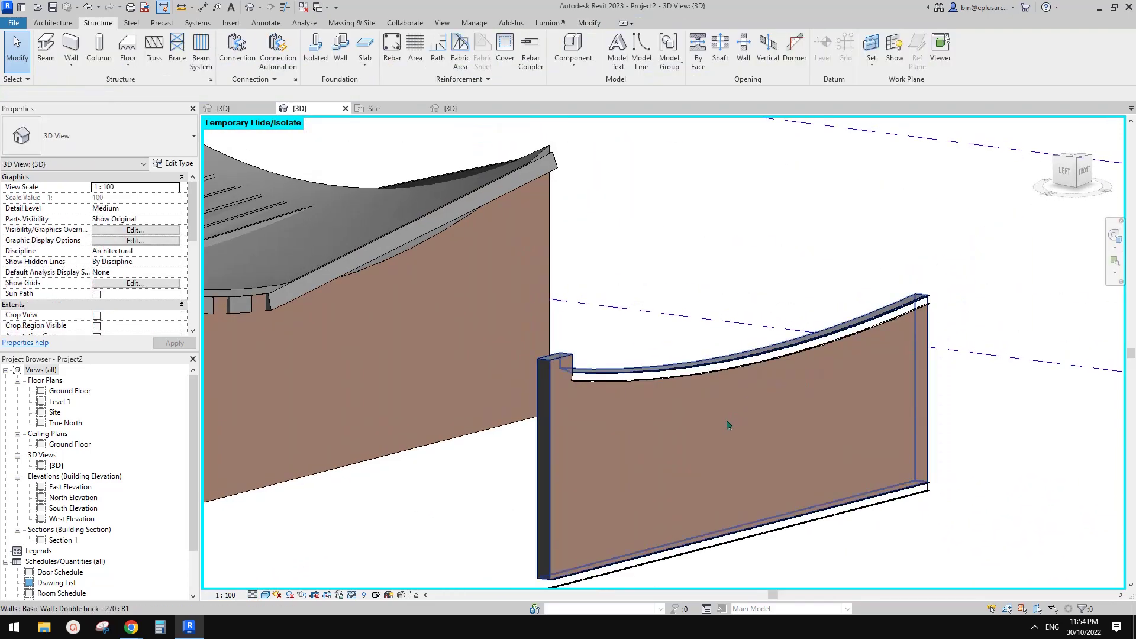
Delete the copied wall and the straight beam along its base, keeping only the curved beam.
left_click(728, 425)
key("e")
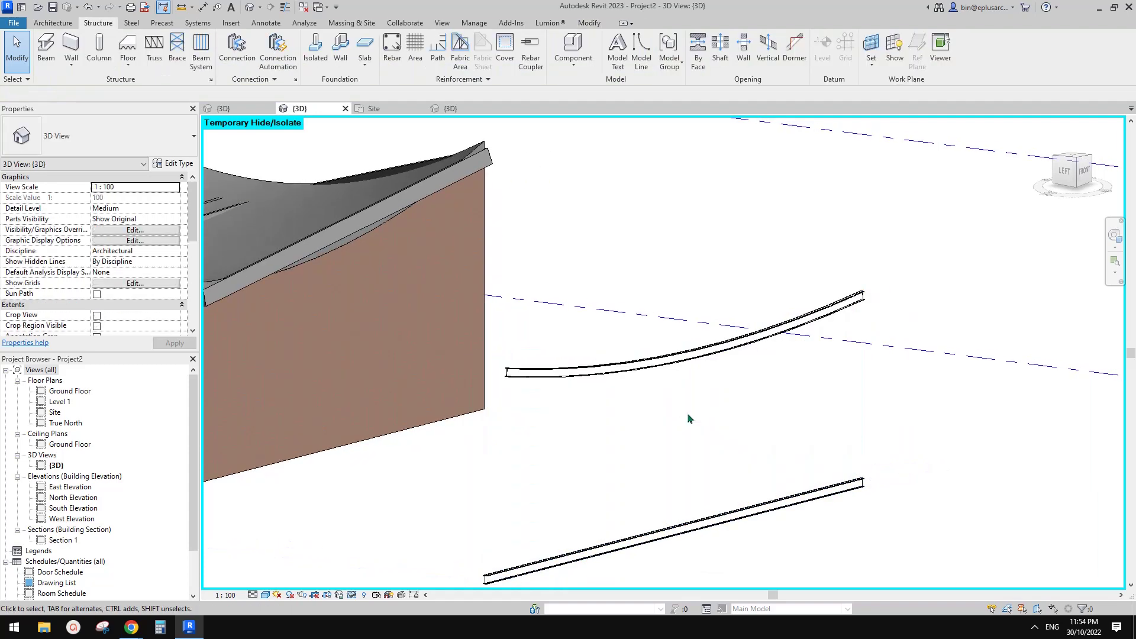
left_click(847, 304)
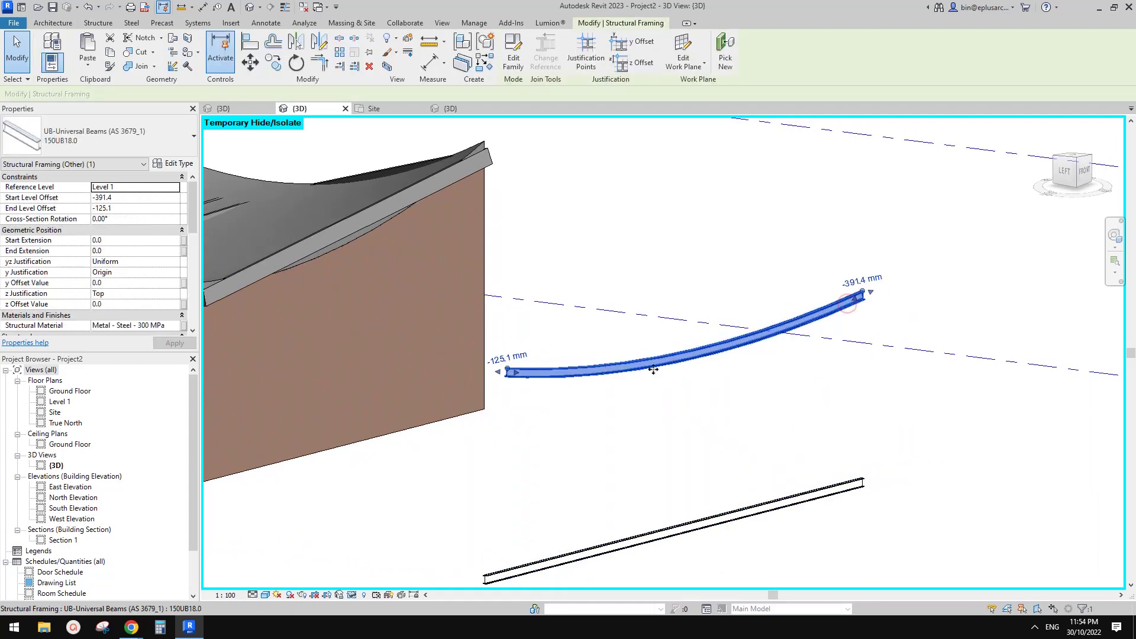
left_click(796, 501)
key("Delete")
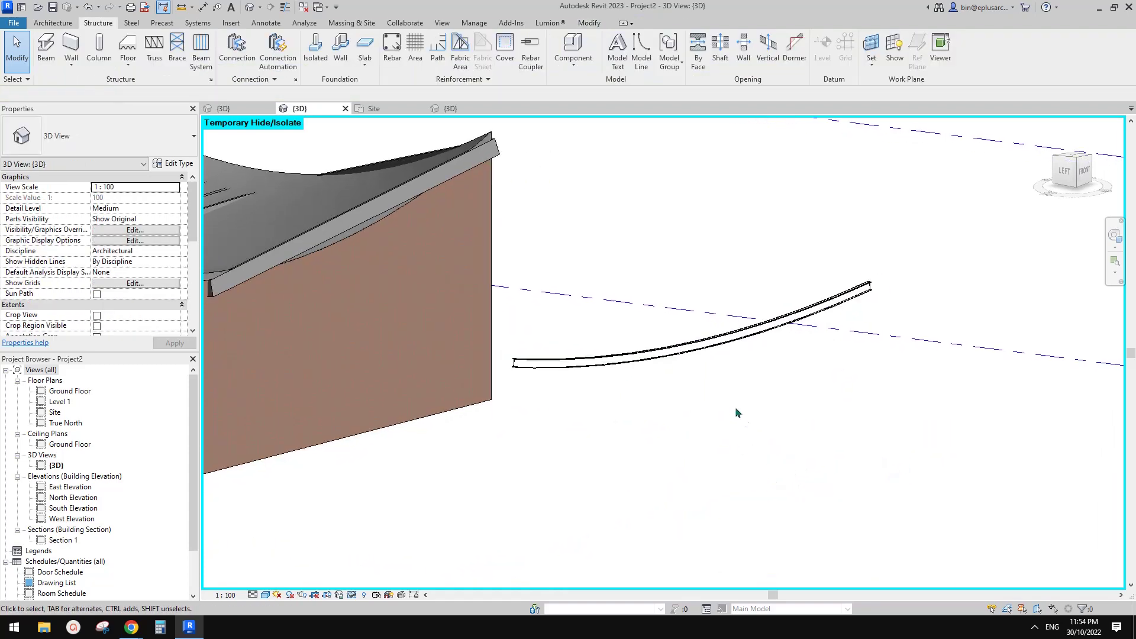
Reset the temporary hide to restore the copied roof above the curved beam, and select the roof.
key("h")
key("r")
left_click(715, 388)
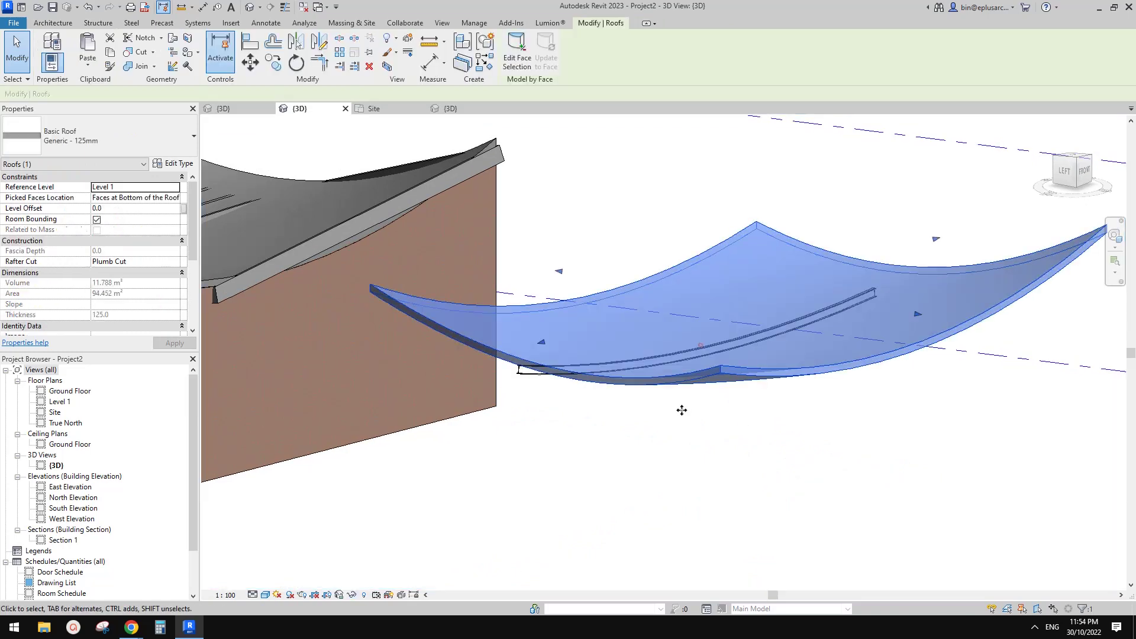
Examine the curved beam's fit under the copied roof from below and compare it with the other two roof models.
middle_click_drag(680, 408, 759, 265, "shift")
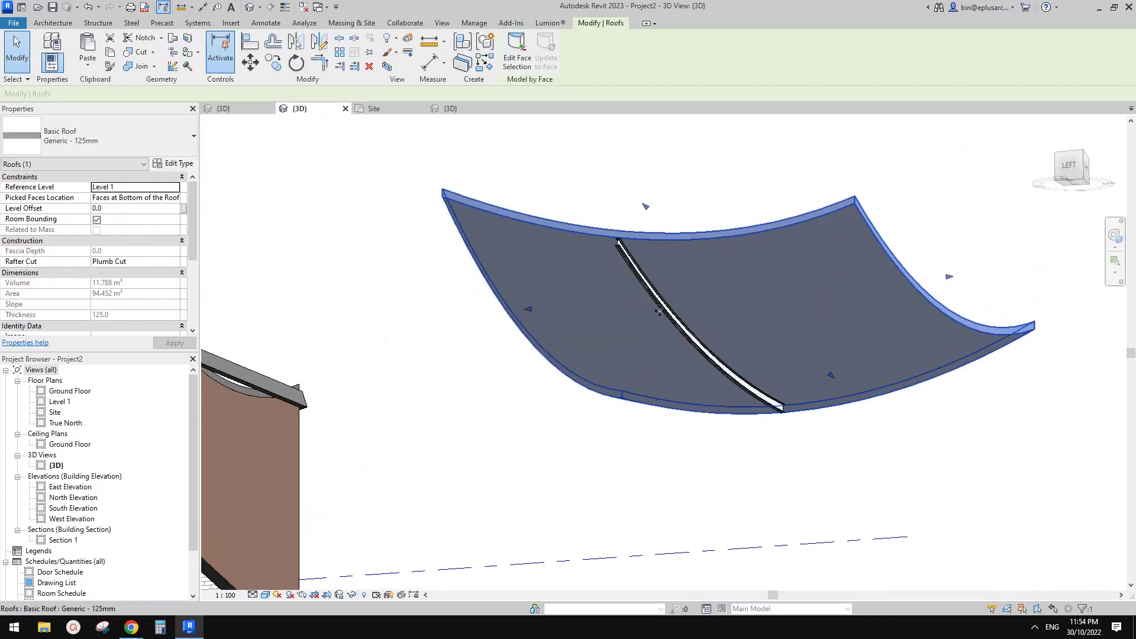
scroll(704, 356, "down", 1)
middle_click_drag(709, 374, 815, 333, "shift")
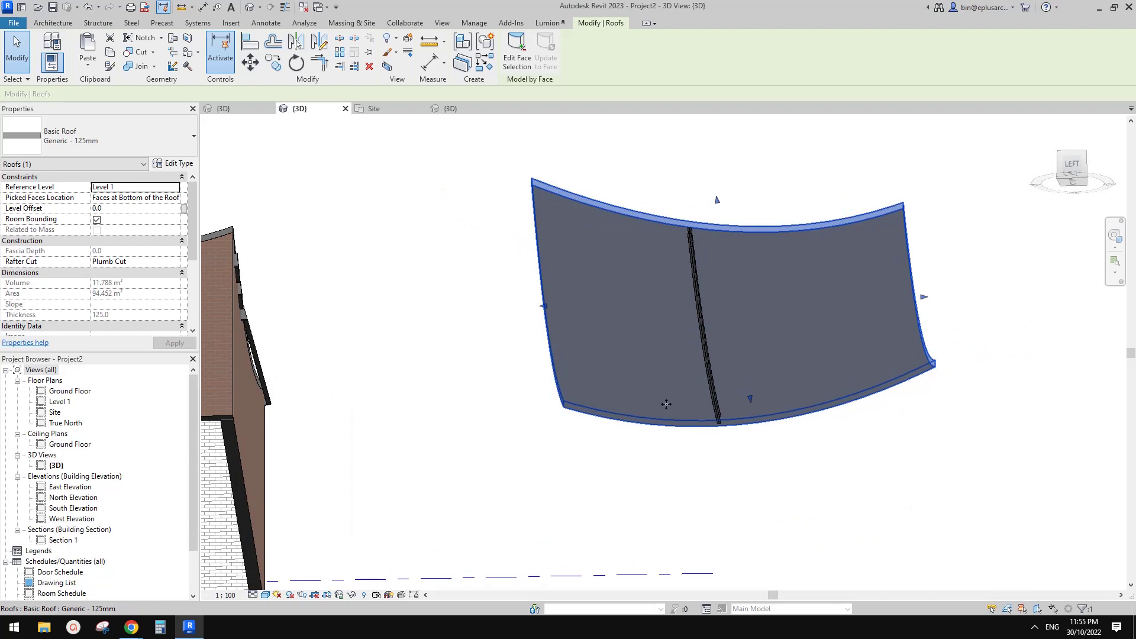
scroll(835, 389, "down", 2)
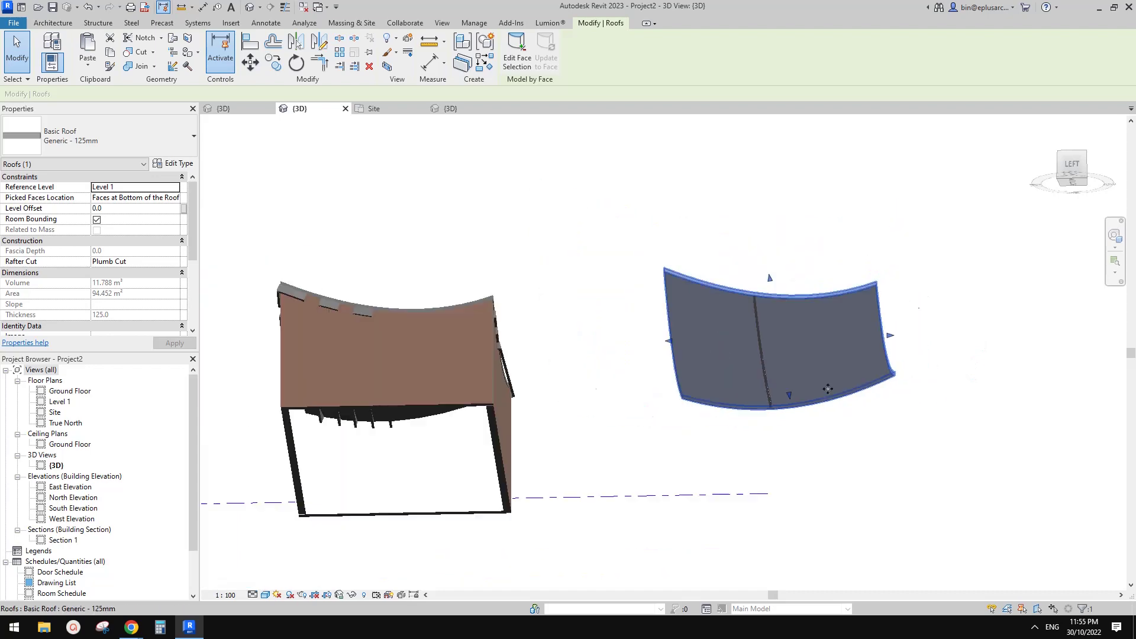
middle_click_drag(828, 389, 695, 429, "shift")
middle_click_drag(615, 408, 834, 438)
middle_click_drag(834, 438, 867, 532, "shift")
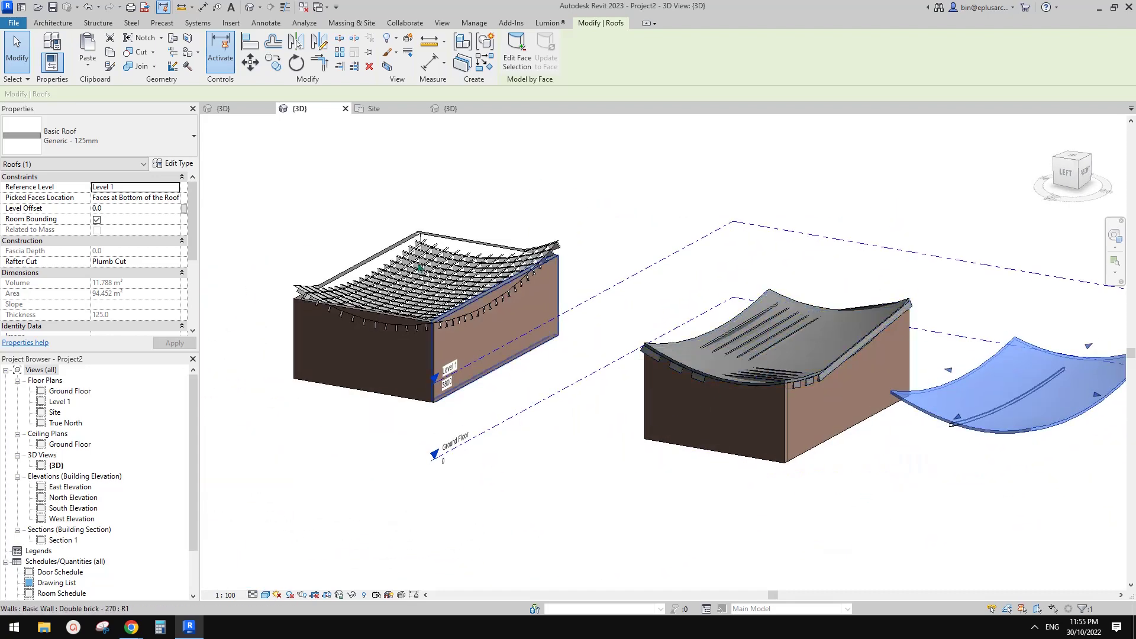
middle_click_drag(974, 374, 821, 425)
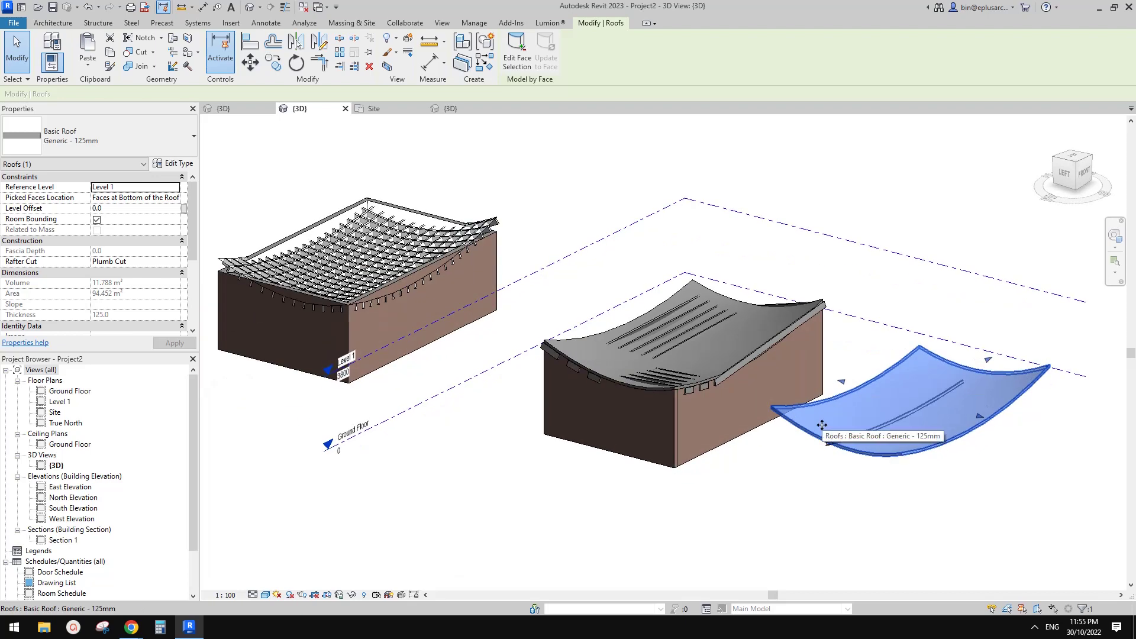
middle_click_drag(837, 411, 874, 430)
middle_click_drag(874, 430, 837, 436, "shift")
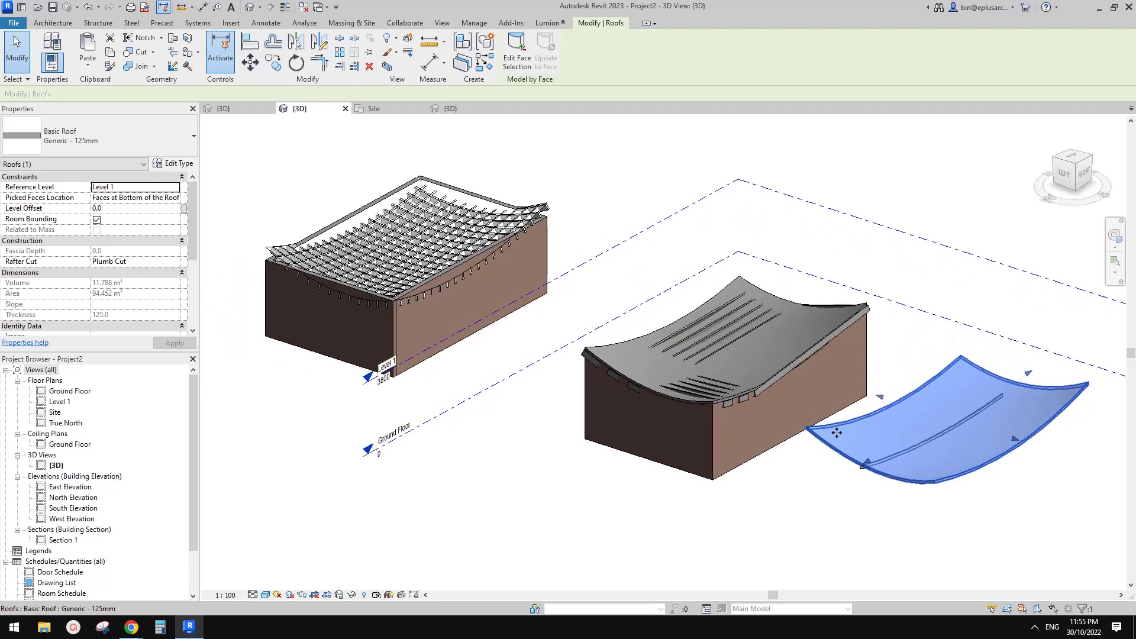
left_click(845, 258)
middle_click_drag(813, 326, 796, 342, "shift")
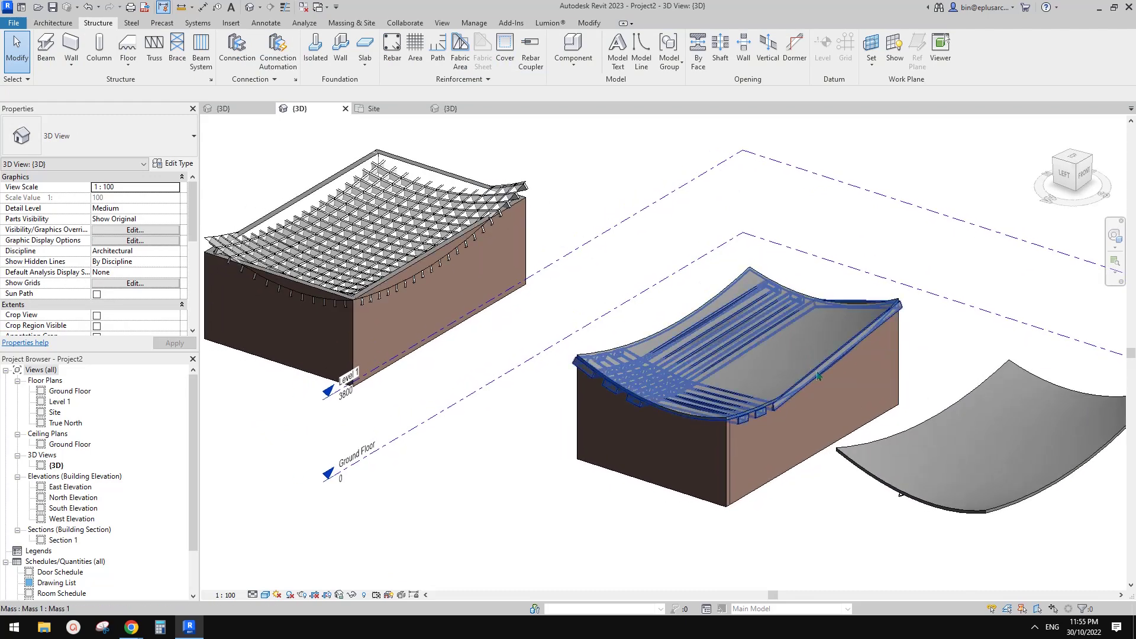
middle_click_drag(818, 376, 830, 390)
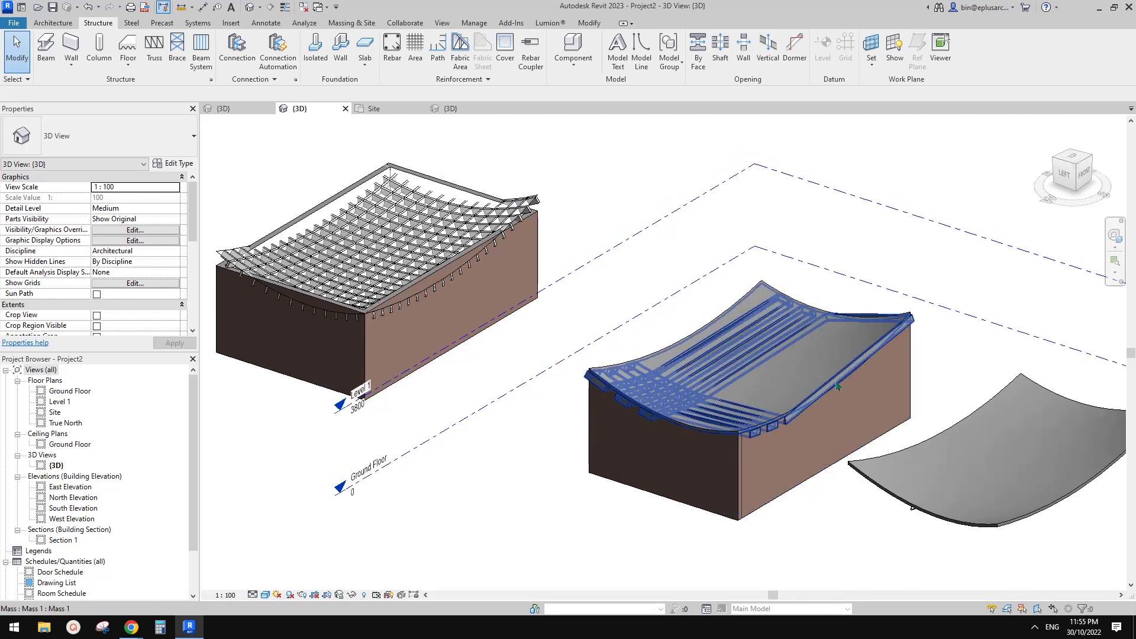